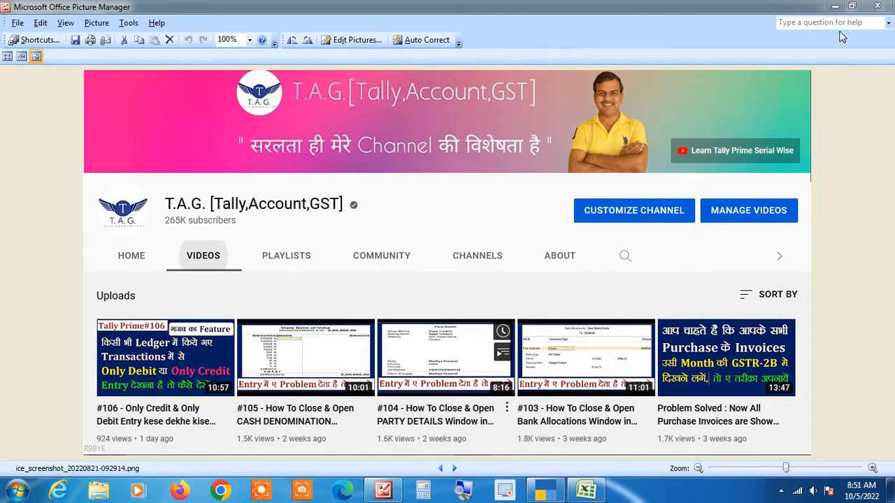
Step: Minimize the Picture Manager screenshot to reveal TallyPrime's Sonam Traders company screen
click(839, 9)
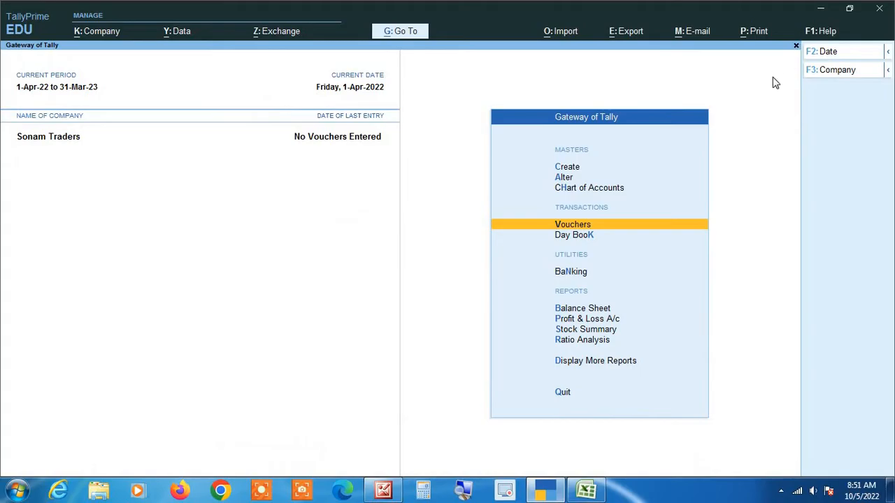
key(Down)
key(Down)
key(Down)
key(Down)
key(Down)
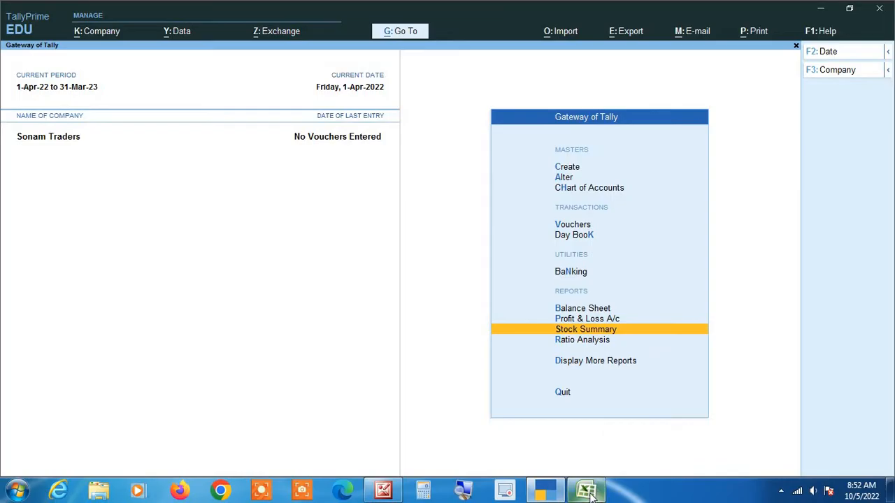
Step: Switch to the Bank Statemant Live.xlsx workbook in Excel
click(583, 440)
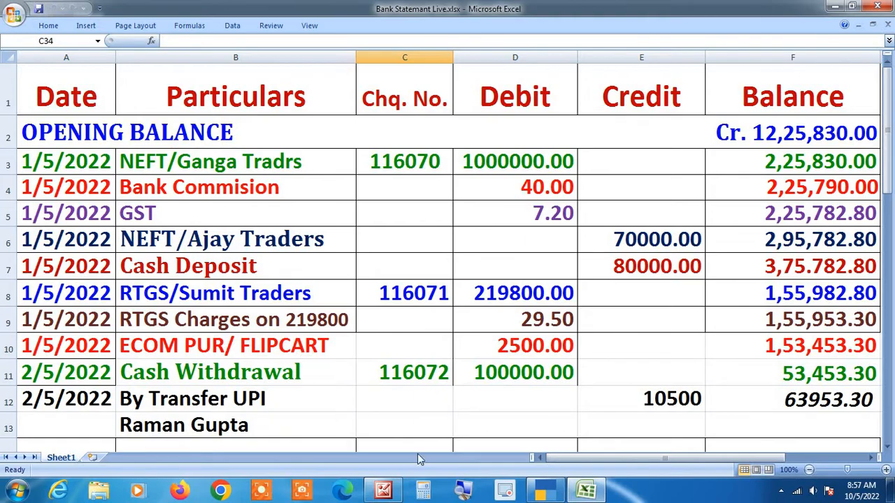
Step: Scroll down to the second statement block, opening at Cr. 63953.30 on 31/5/2022
click(463, 491)
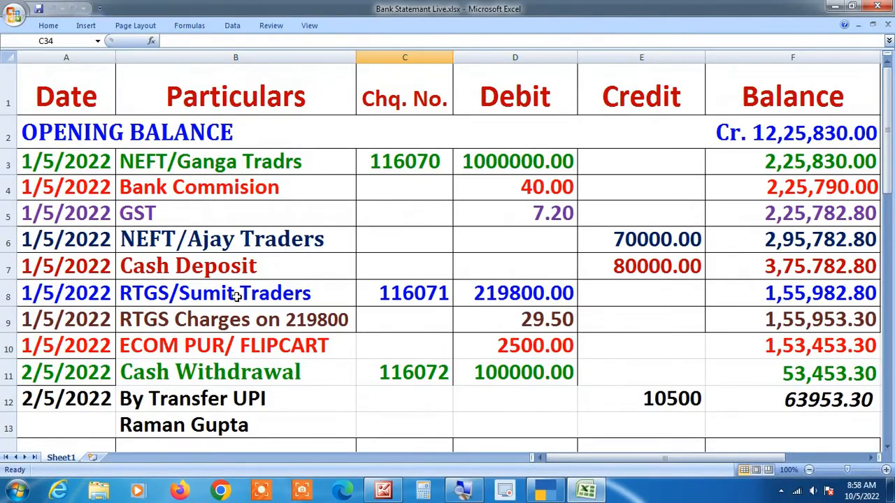
scroll(367, 179, down, 4)
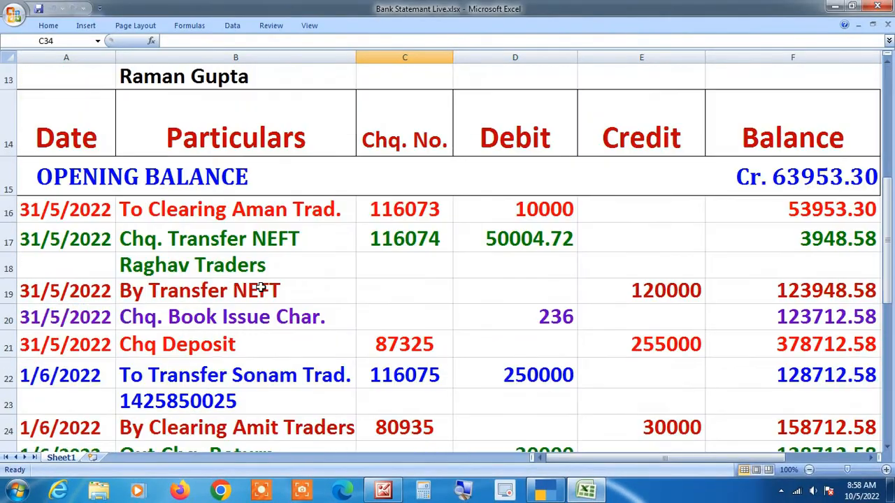
Step: Review the 31/5 and June entries, then return to row 1 of the statement
scroll(260, 288, down, 2)
scroll(258, 347, up, 1)
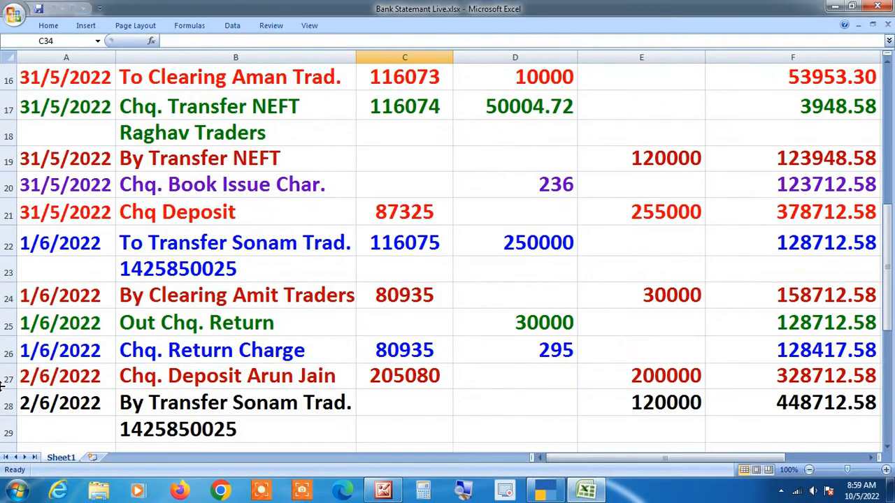
scroll(2, 386, up, 5)
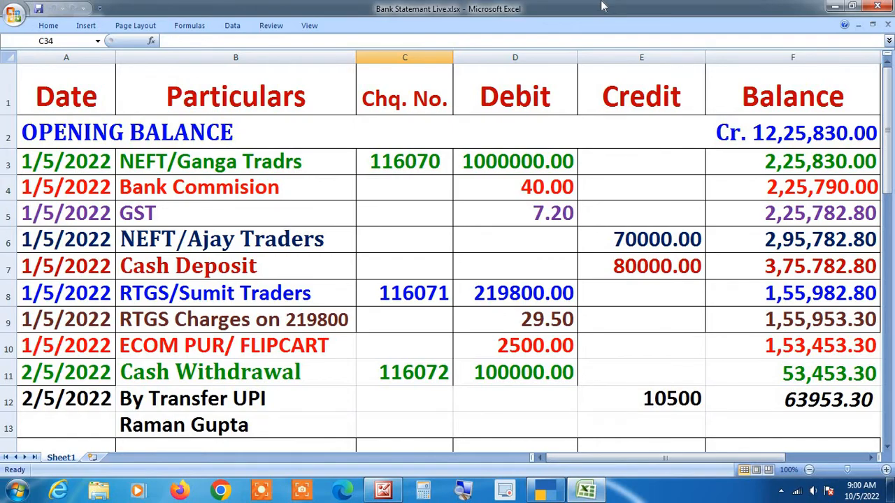
click(468, 492)
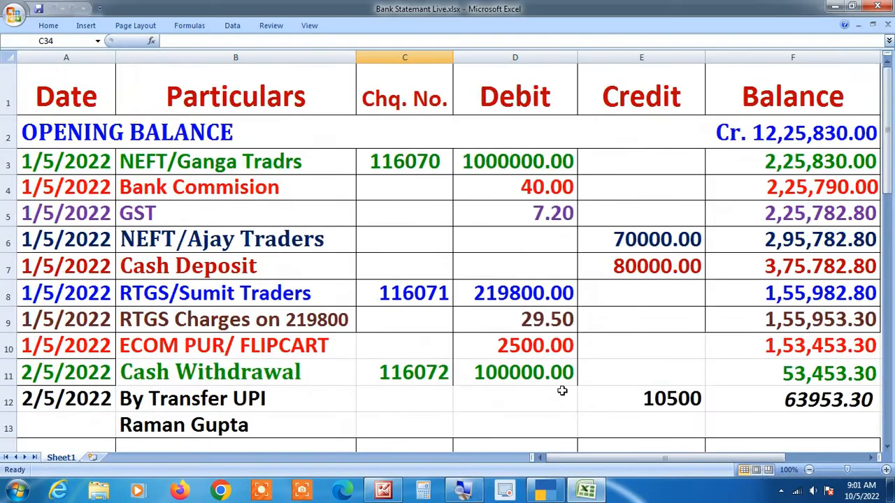
scroll(751, 417, down, 10)
scroll(751, 417, up, 3)
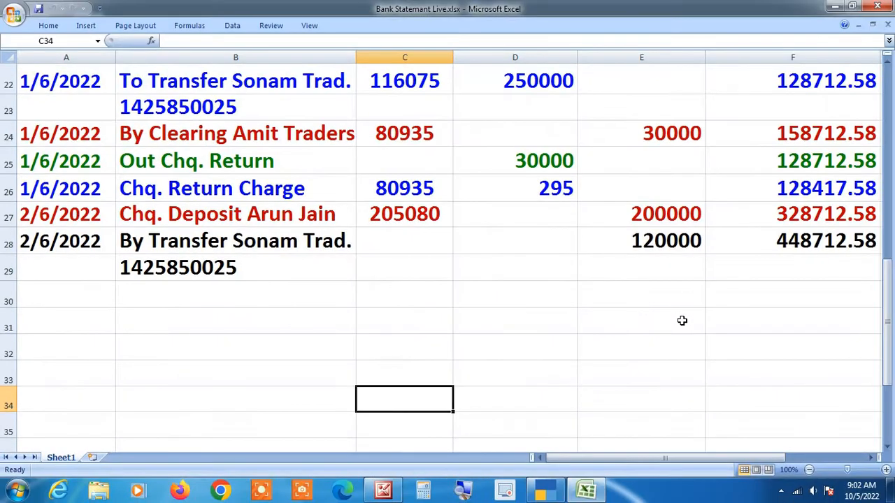
Step: Return to row 1 of the statement, then switch to TallyPrime's Gateway of Tally
scroll(682, 320, up, 10)
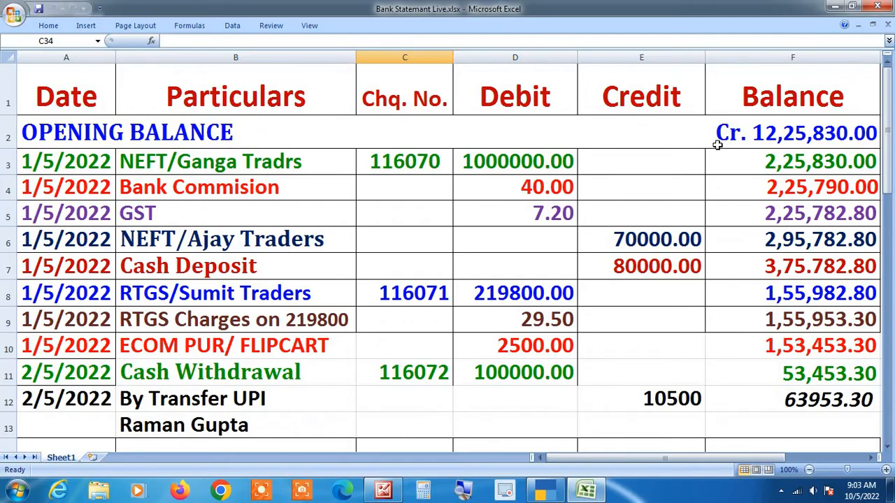
key(alt+Tab)
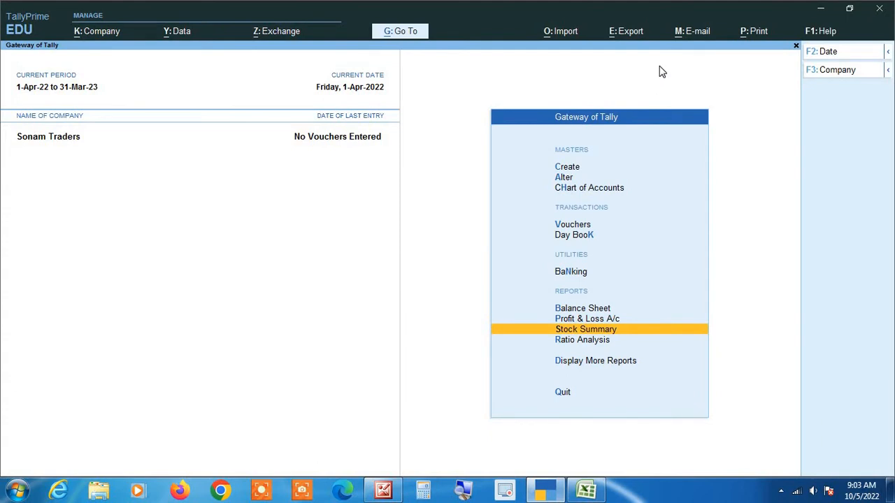
Step: Open the State Bank of India C/A ledger in Ledger Alteration, filtering by 'Sta'
key(Up)
key(Up)
key(Up)
key(Up)
key(Up)
key(Up)
key(Up)
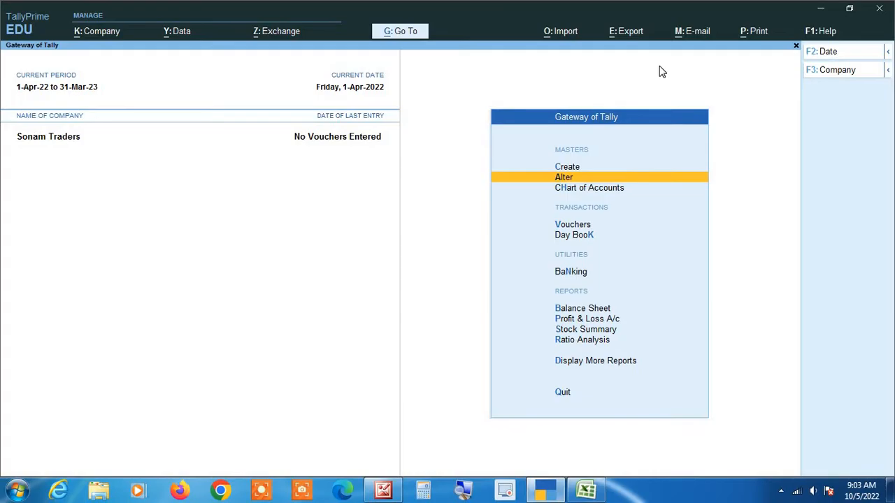
key(Return)
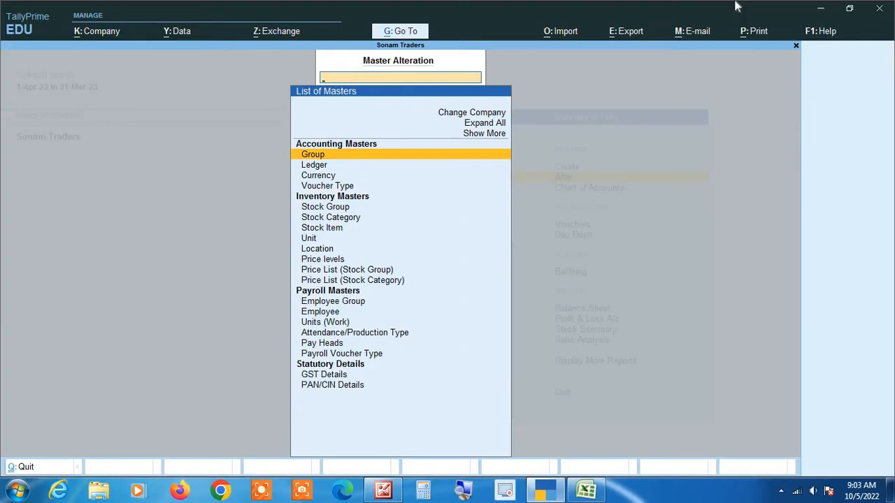
key(Down)
key(Return)
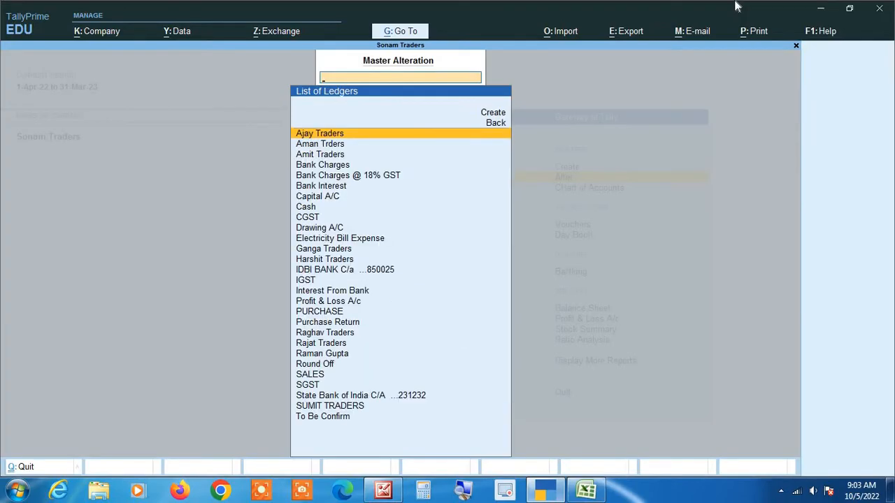
text(Sta)
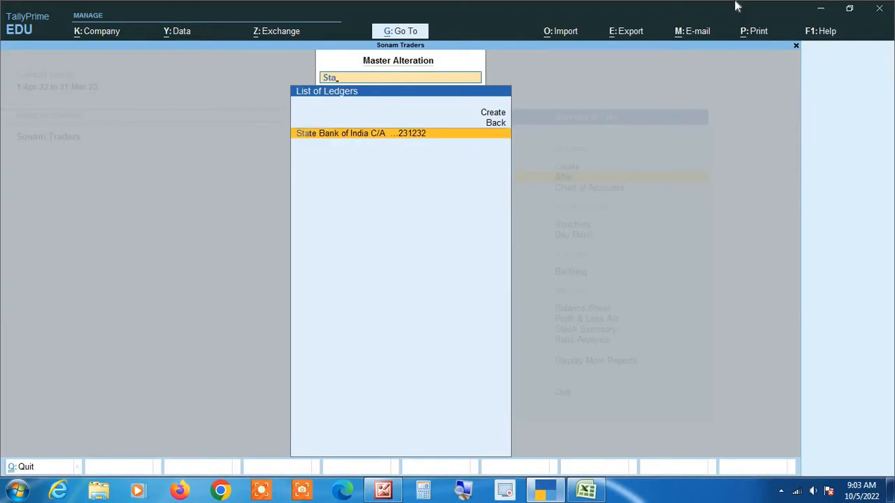
key(Return)
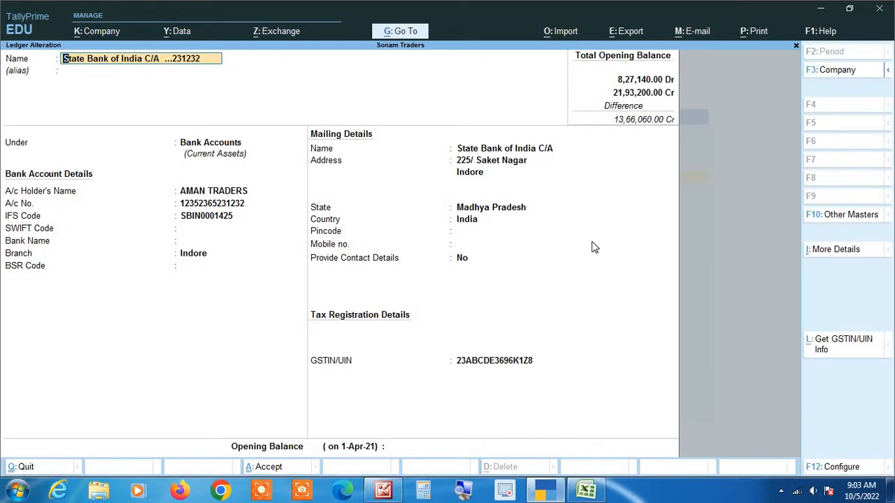
Step: Change the SBI ledger's A/c Holder's Name from AMAN TRADERS to 'Sonam Traders'
click(462, 494)
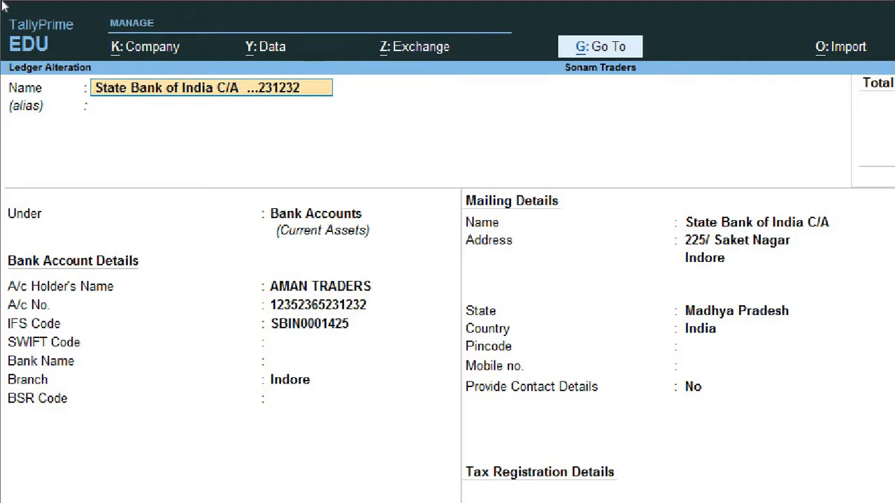
key(Return)
key(Return)
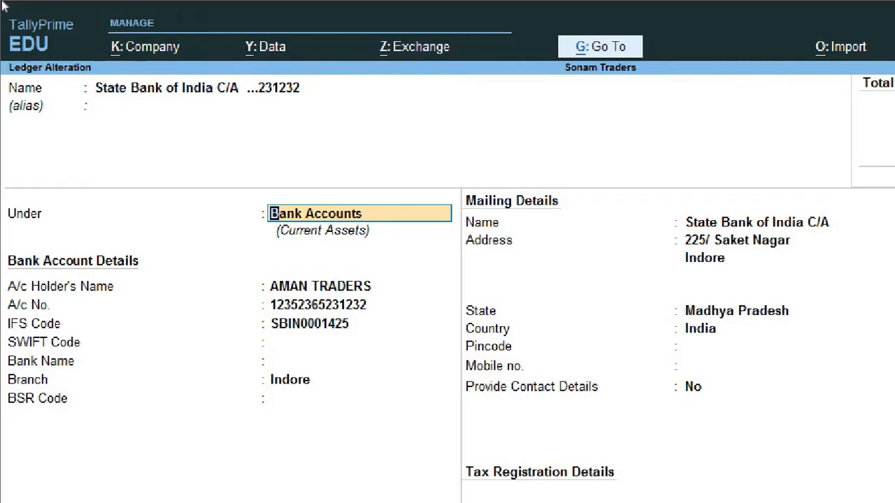
key(Return)
key(Return)
key(Return)
key(Return)
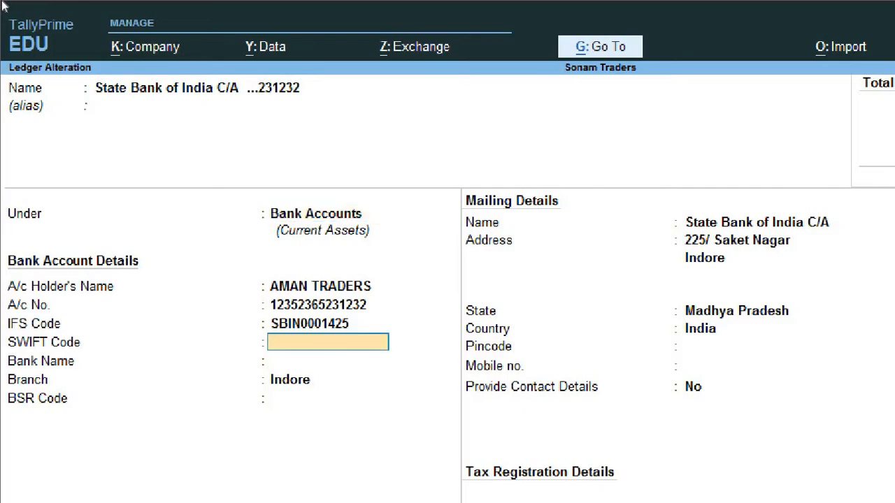
key(Up)
key(Up)
key(Up)
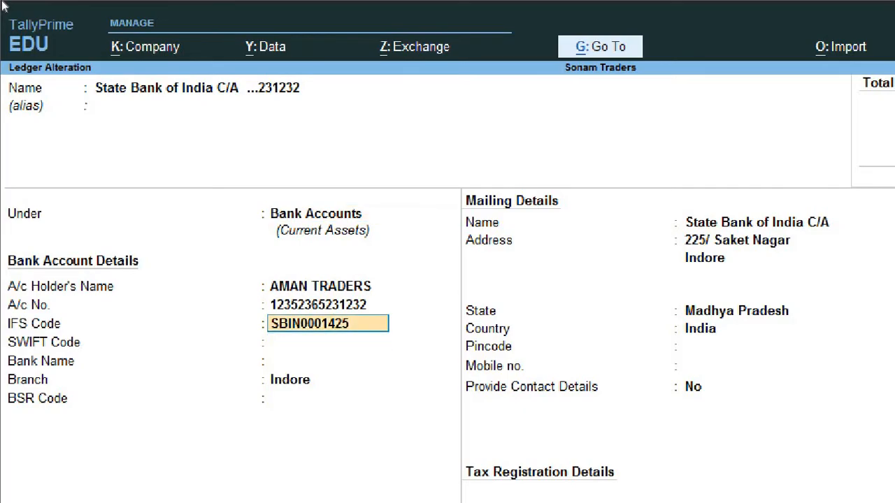
text(So)
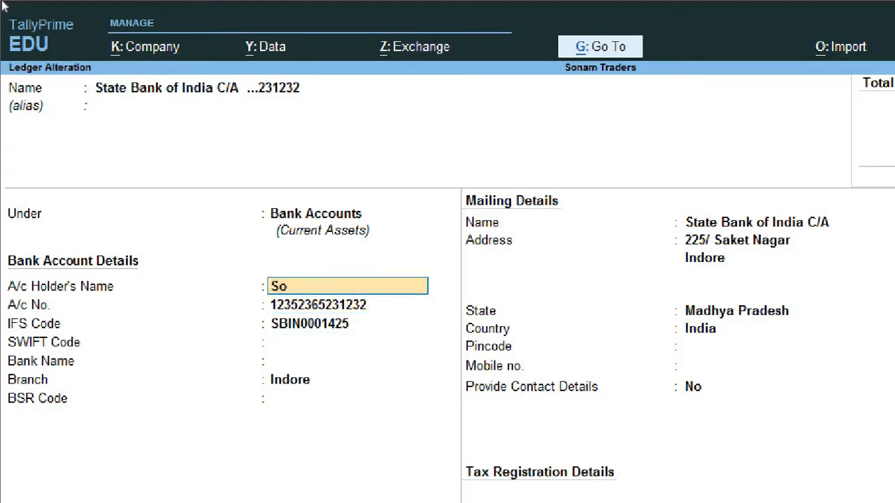
text(nam Traders)
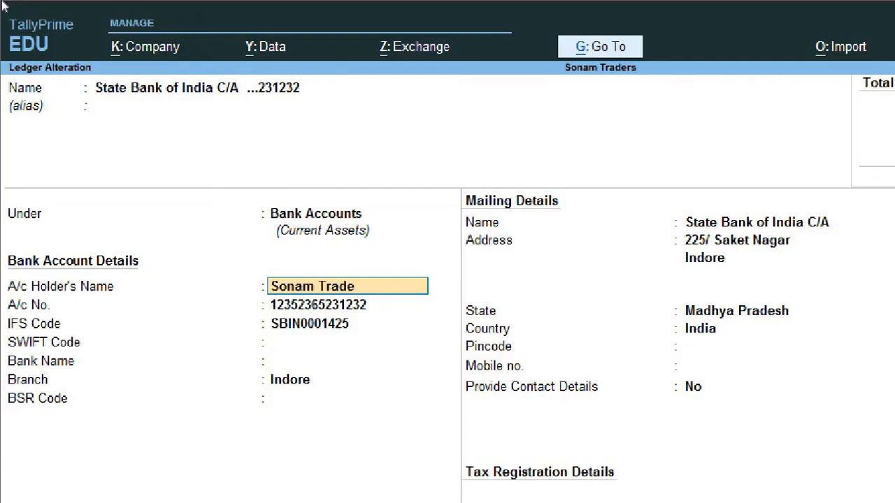
key(Return)
key(Return)
key(Return)
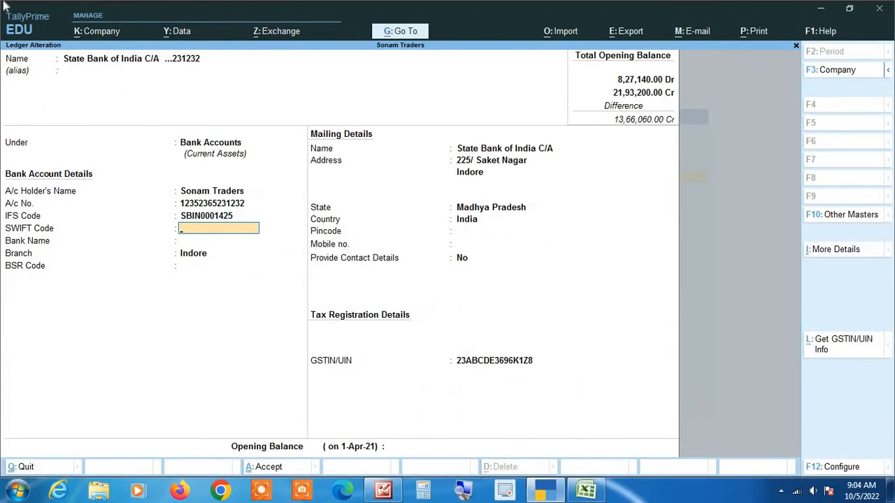
Step: Accept the Bank Name, BSR code, address and state fields to reach GSTIN/UIN
key(Return)
key(Return)
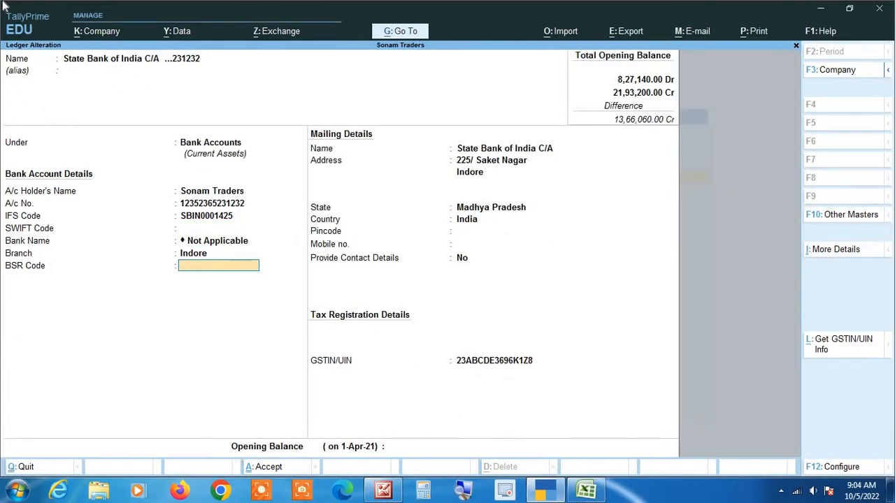
key(Return)
key(Return)
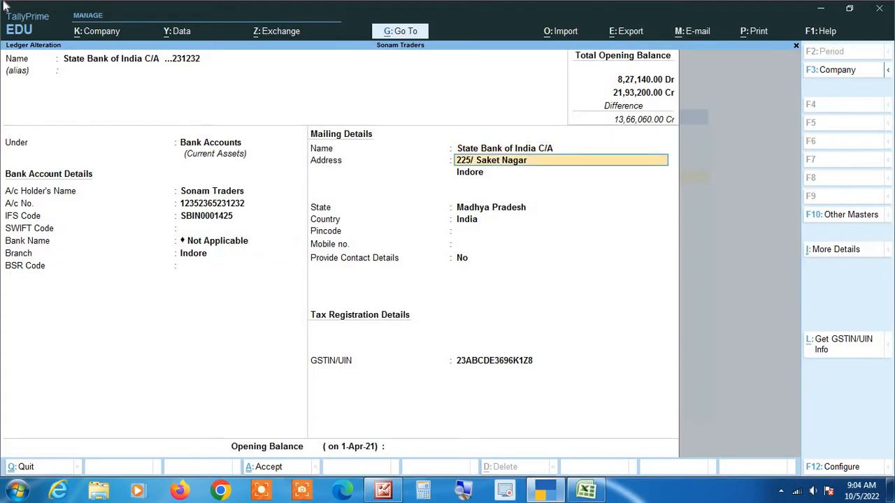
key(Return)
key(Return)
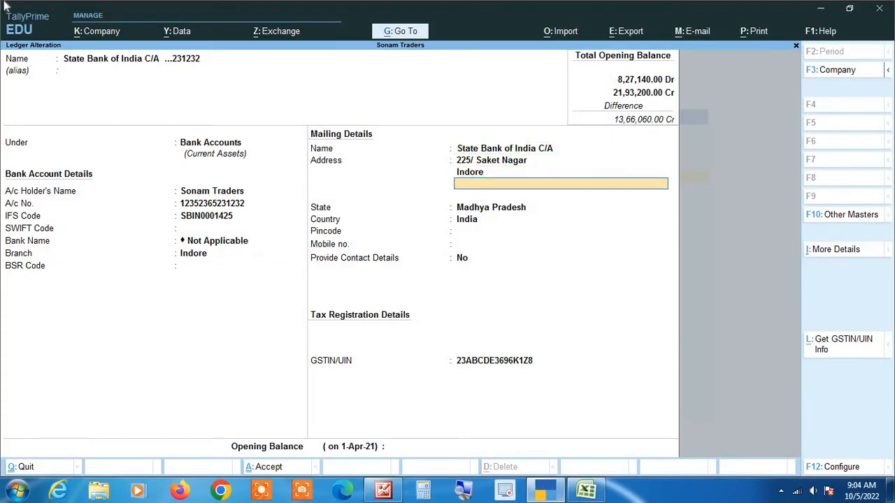
key(Return)
key(Return)
key(Return)
key(Return)
key(Return)
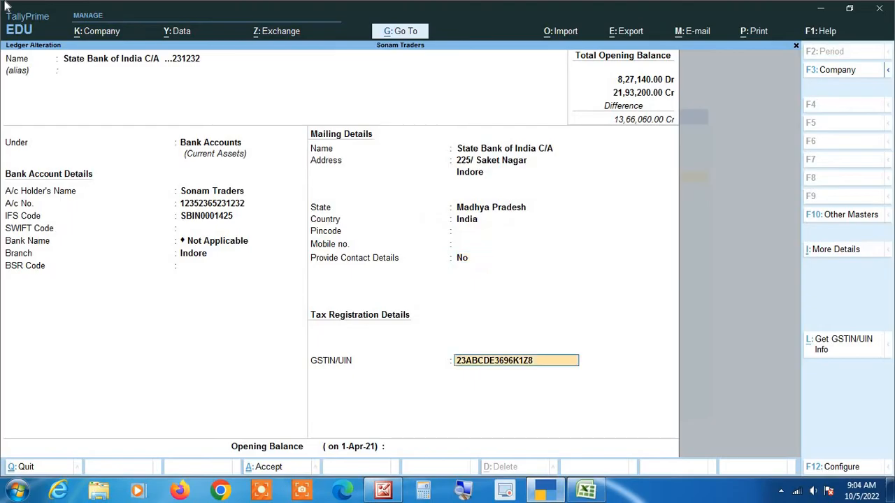
key(Return)
key(Return)
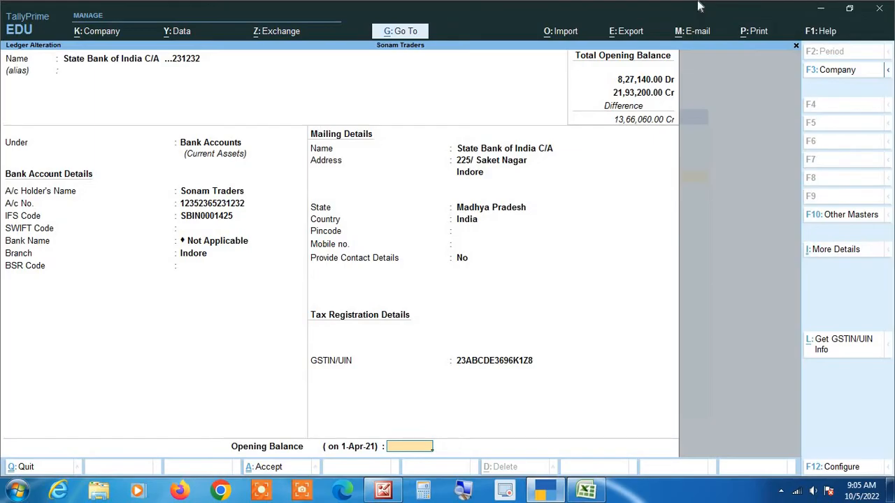
Step: Enter a 12,25,830.00 Dr opening balance, checked against the Excel statement
key(alt+Tab)
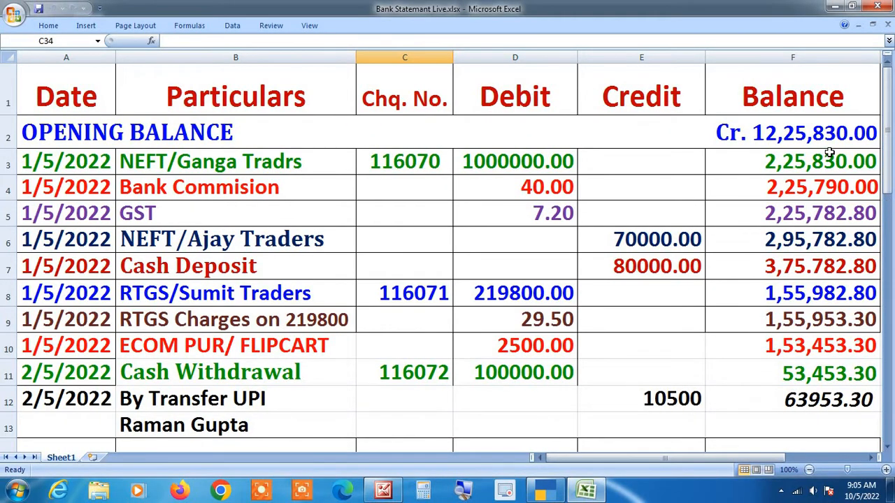
key(alt+Tab)
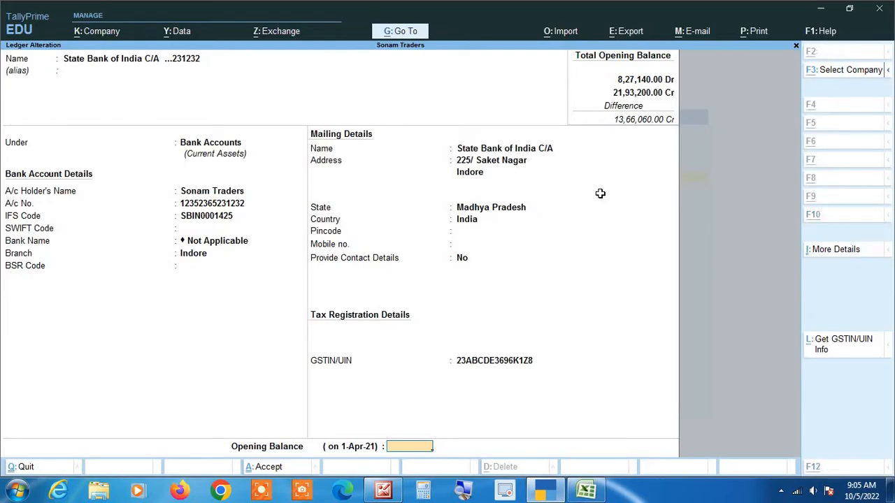
key(alt+Tab)
key(alt+Tab)
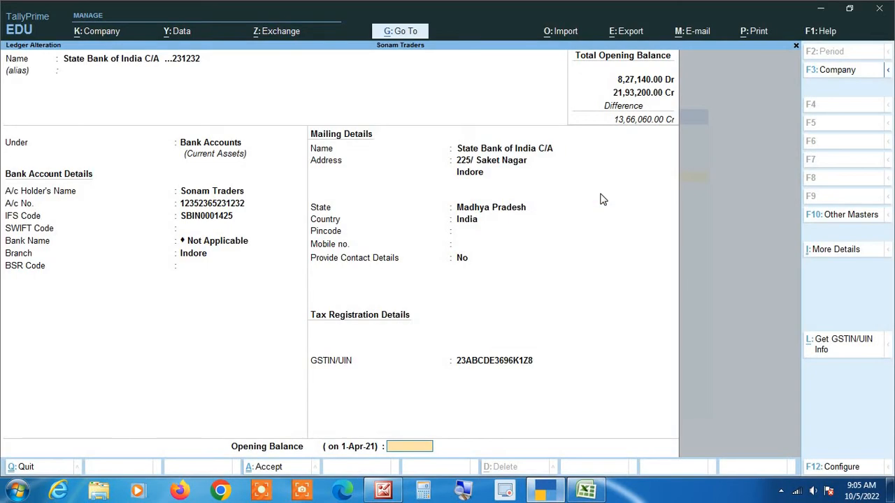
text(12,25,83)
text(0)
key(Return)
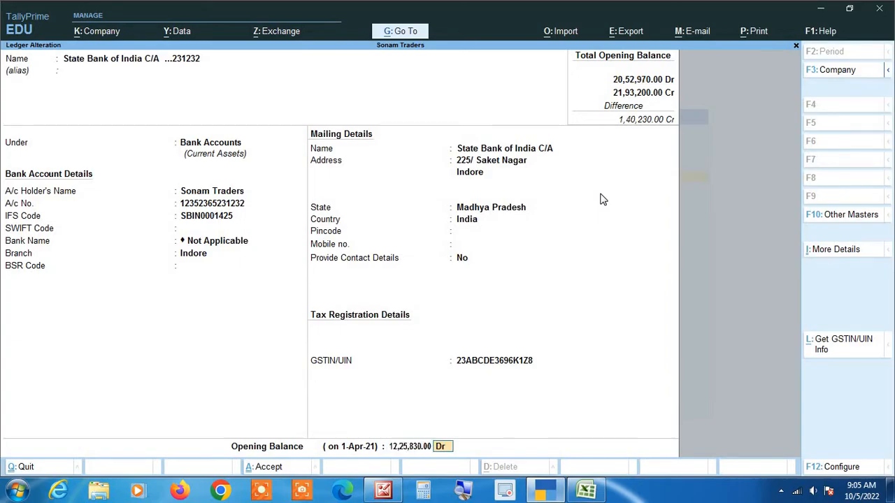
click(461, 492)
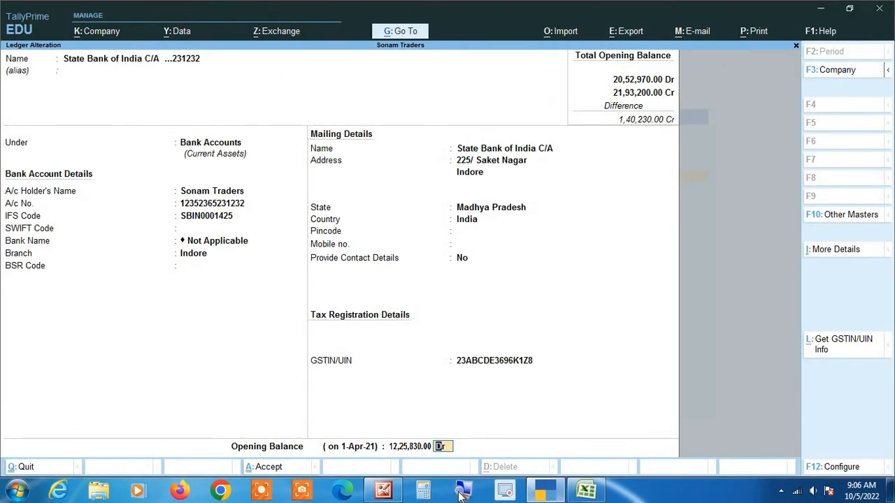
Step: Save the bank ledger and go from Gateway of Tally to voucher entry
key(Return)
key(Return)
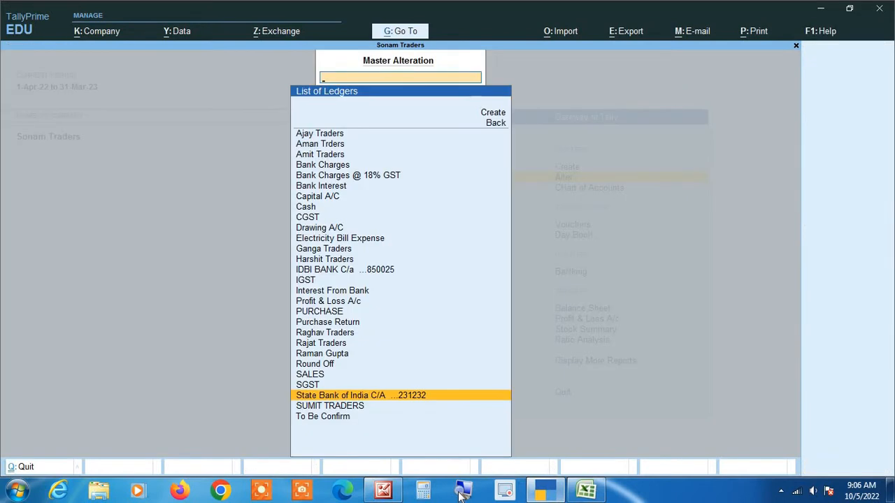
key(Escape)
key(Escape)
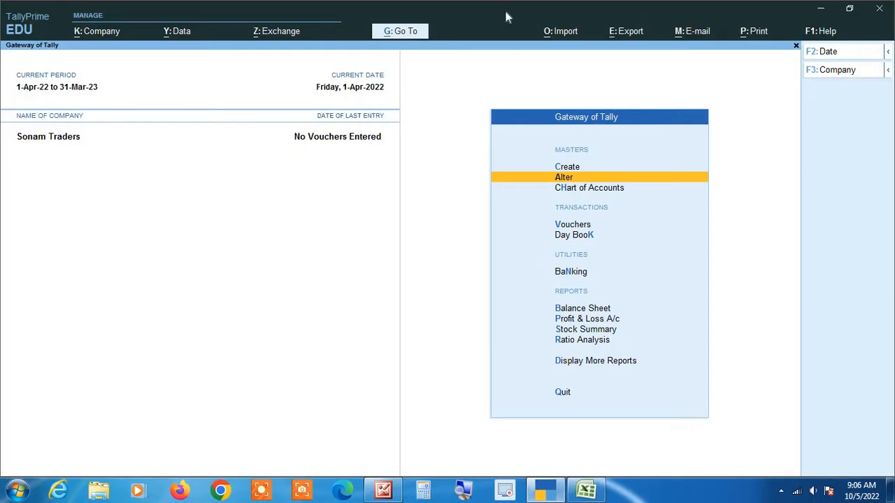
key(Down)
key(Down)
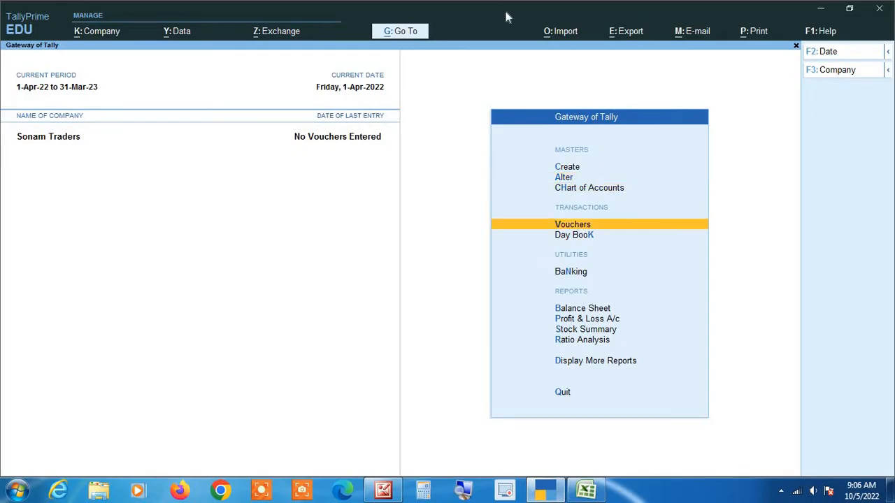
key(Return)
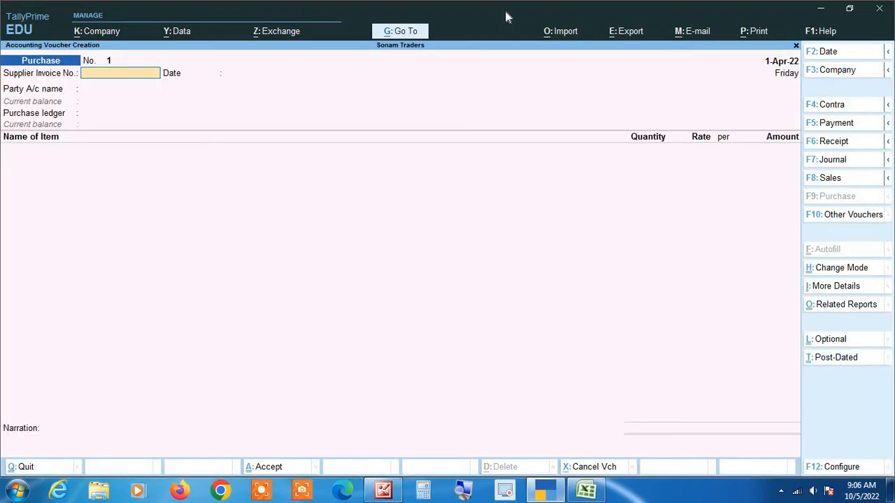
Step: Check the Excel statement, then start Payment voucher No. 1 dated 1-Apr-22
key(alt+Tab)
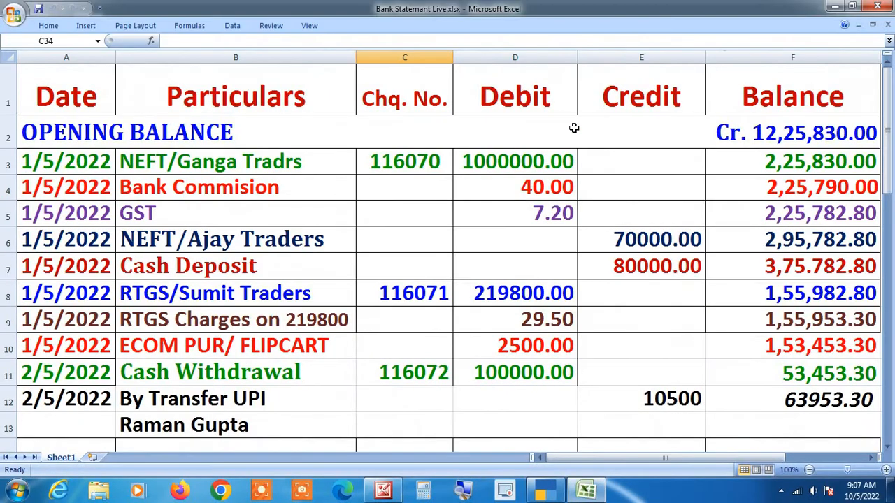
key(alt+Tab)
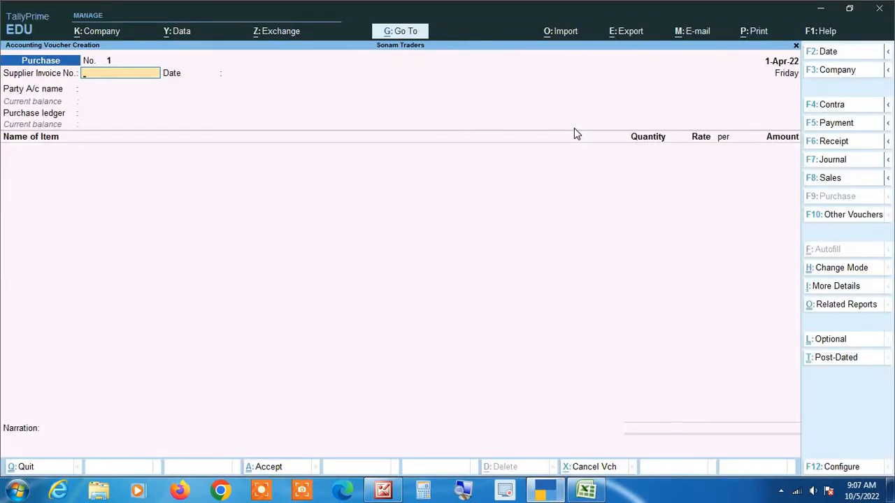
key(F5)
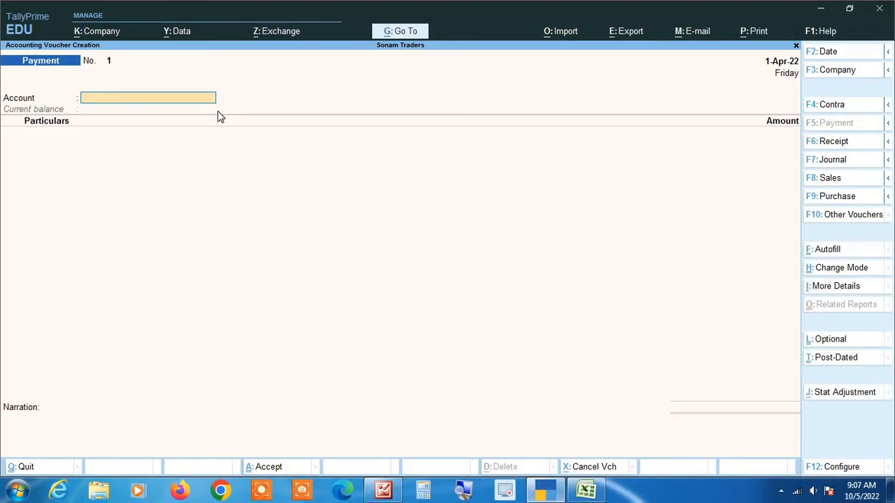
Step: Cycle the voucher type through Receipt and Contra to land on Payment
click(461, 493)
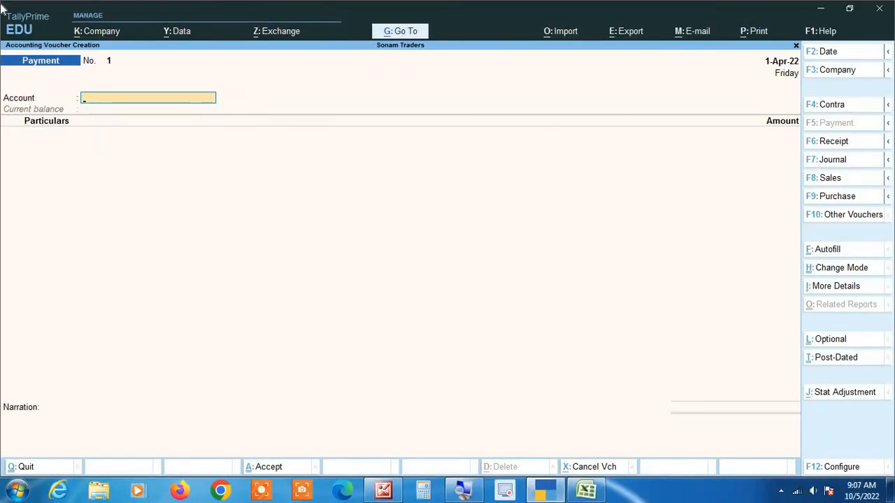
key(F6)
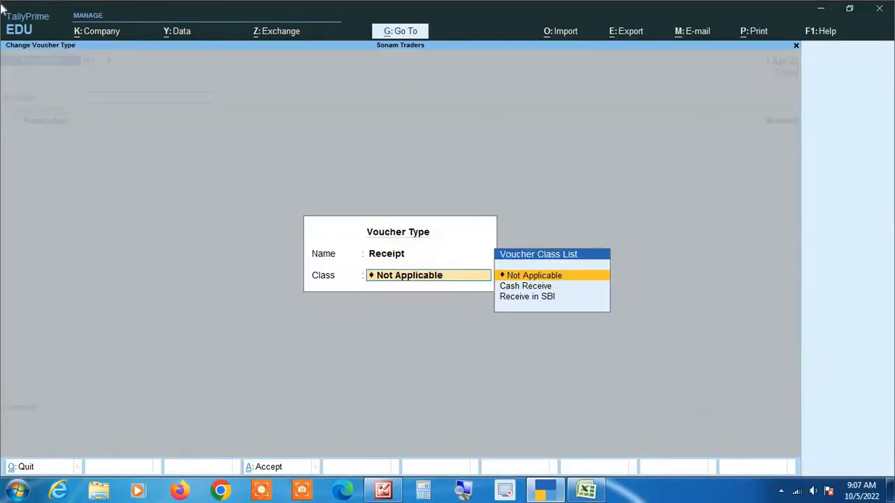
key(Return)
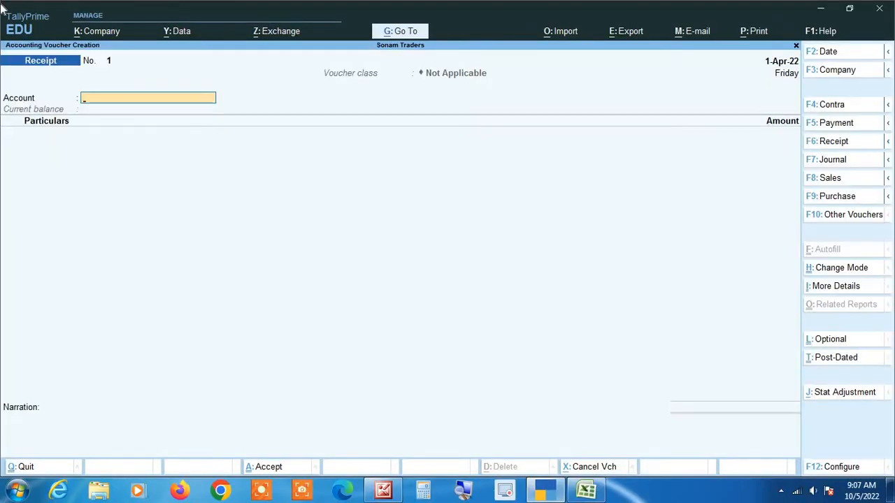
key(F4)
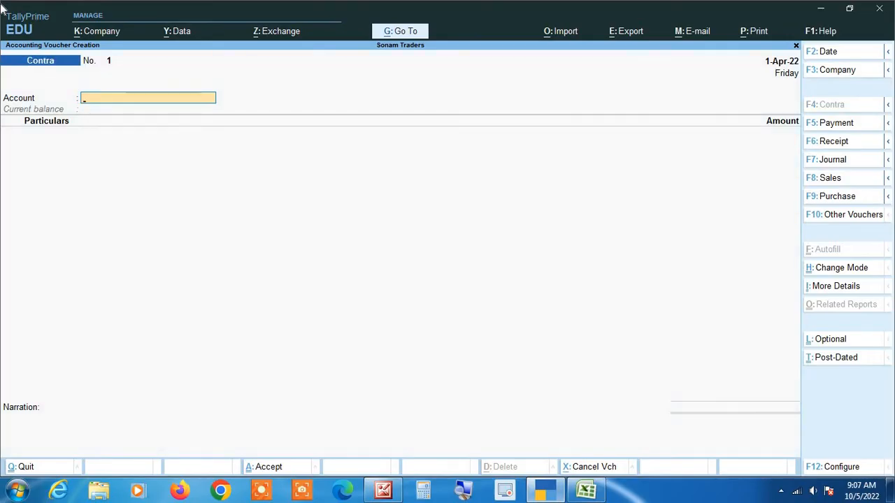
key(F5)
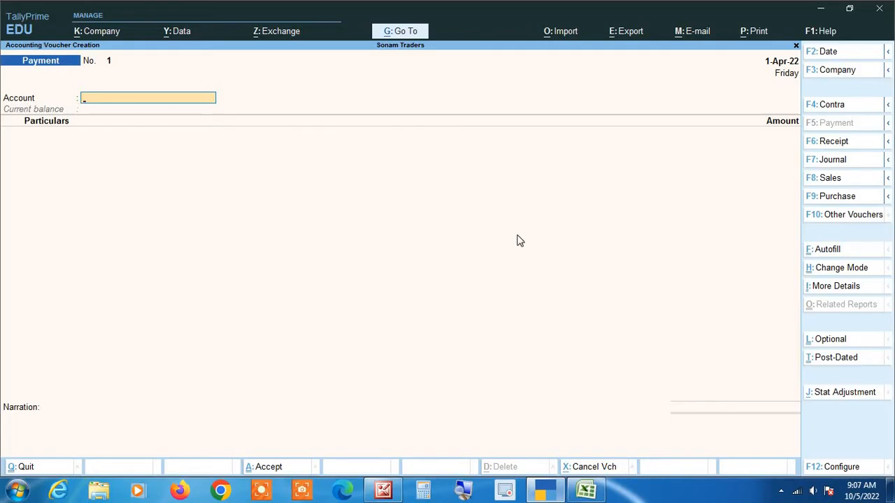
Step: Put the Payment voucher in Single Entry mode and check the bank statement
click(852, 273)
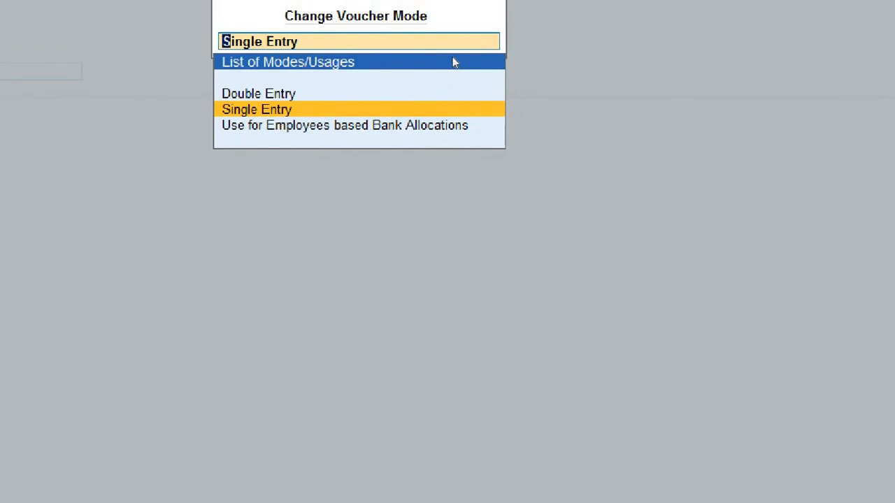
key(super)
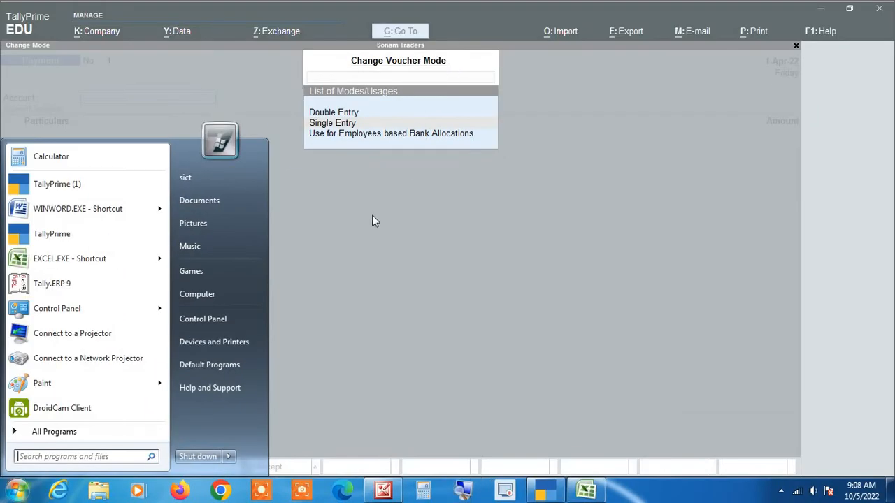
click(315, 257)
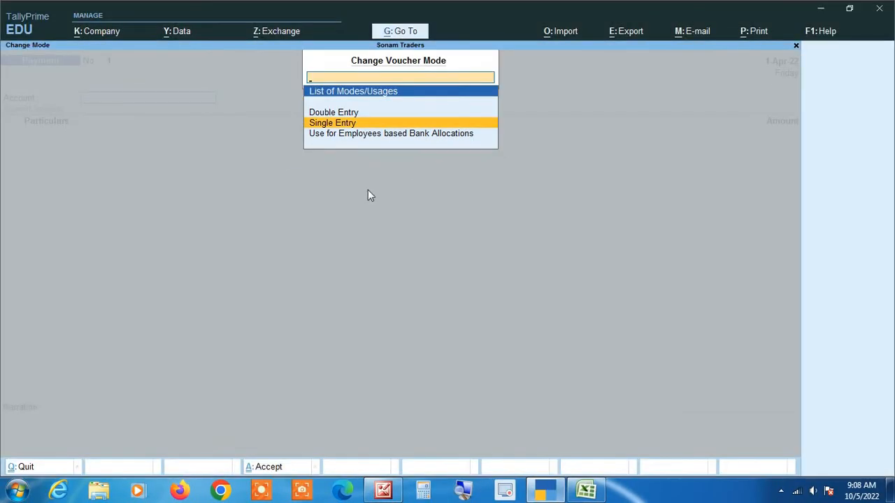
key(Return)
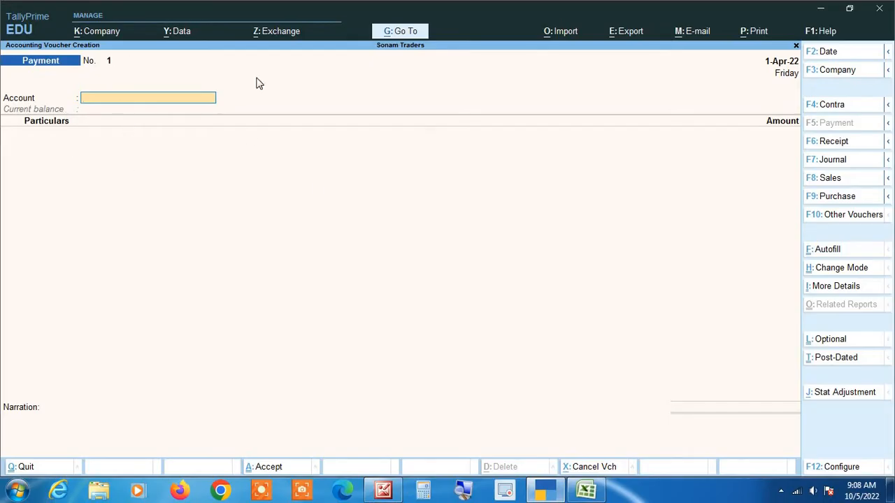
key(alt+Tab)
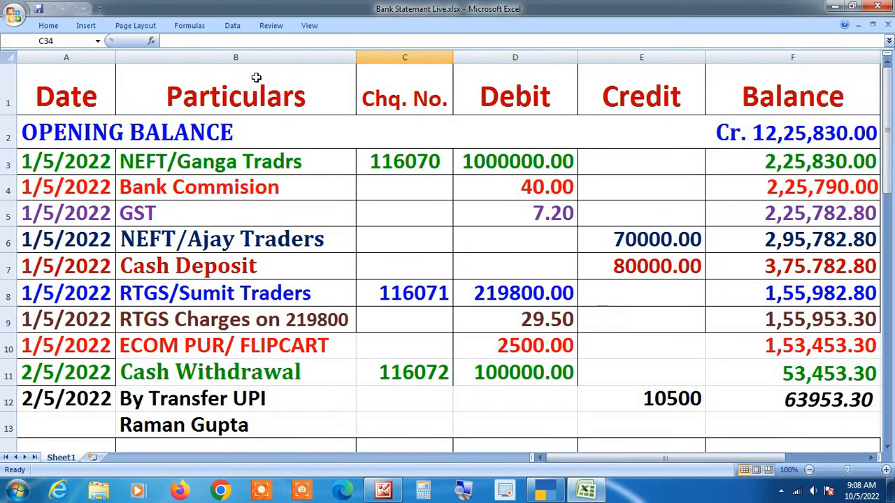
key(alt+Tab)
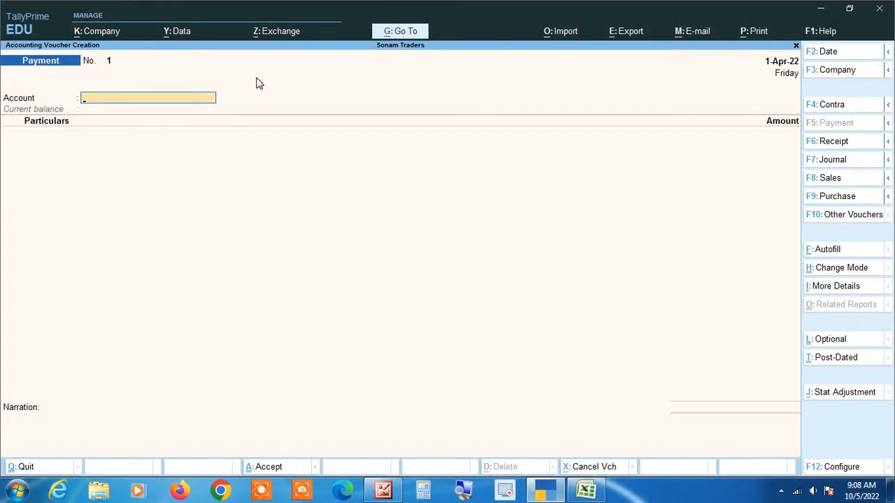
Step: Enter 1-5-22 as the voucher date so it reads 1-May-22
key(F2)
text(1 5 22)
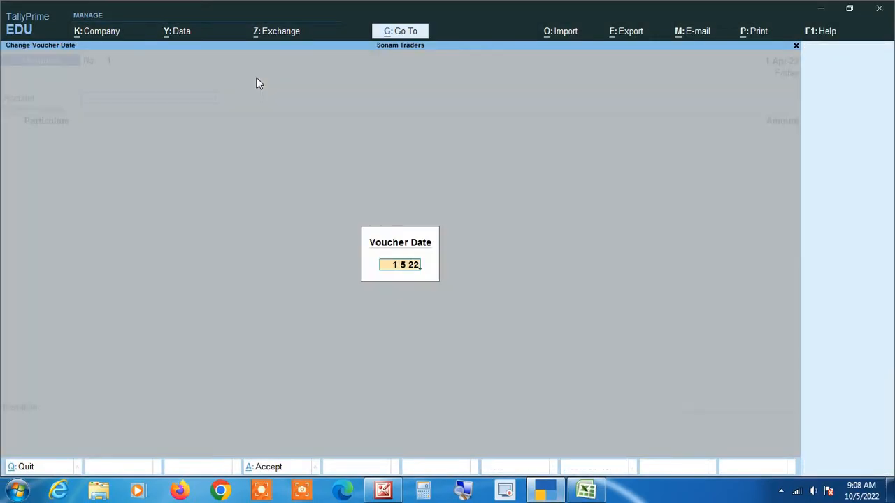
key(Return)
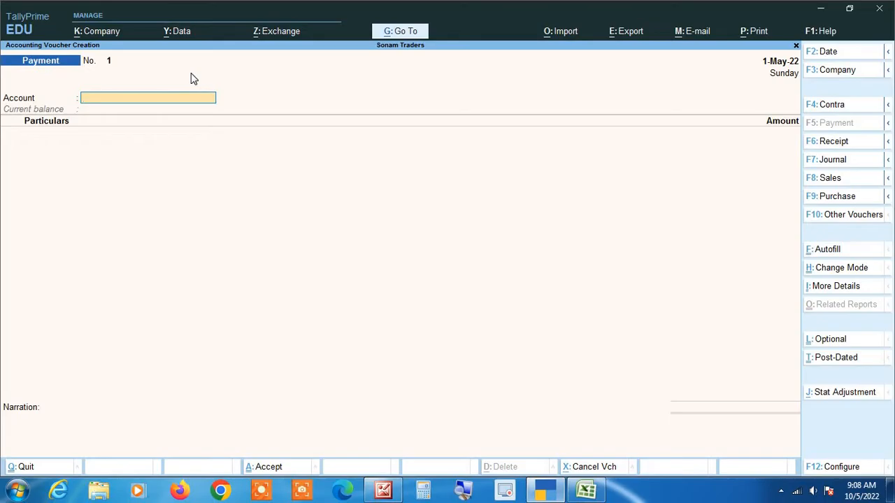
Step: Choose State Bank of India C/A as the voucher's account
text(St)
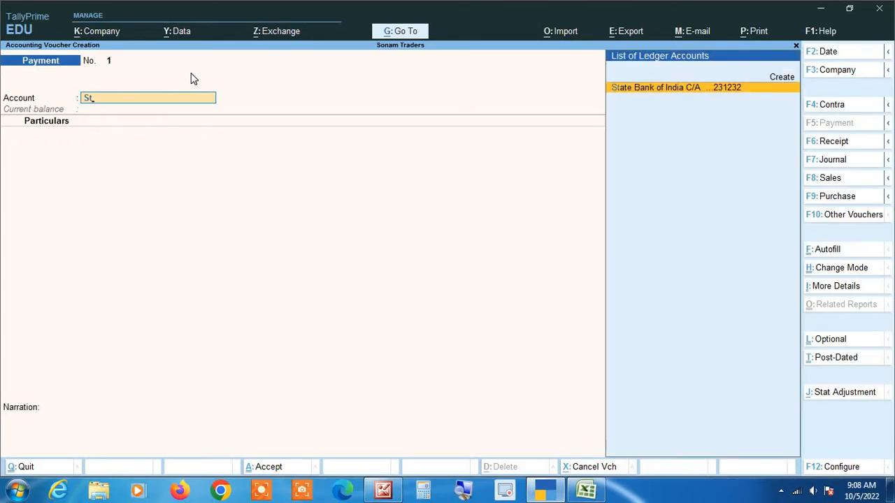
key(Return)
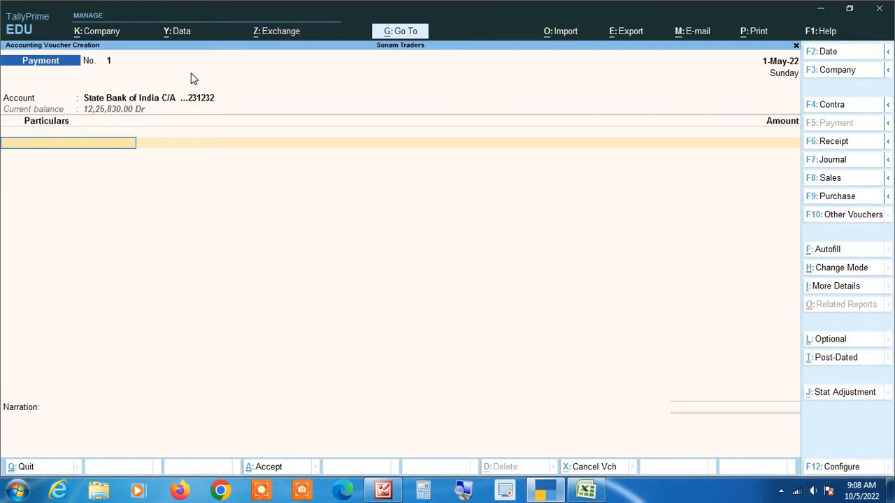
key(alt+Tab)
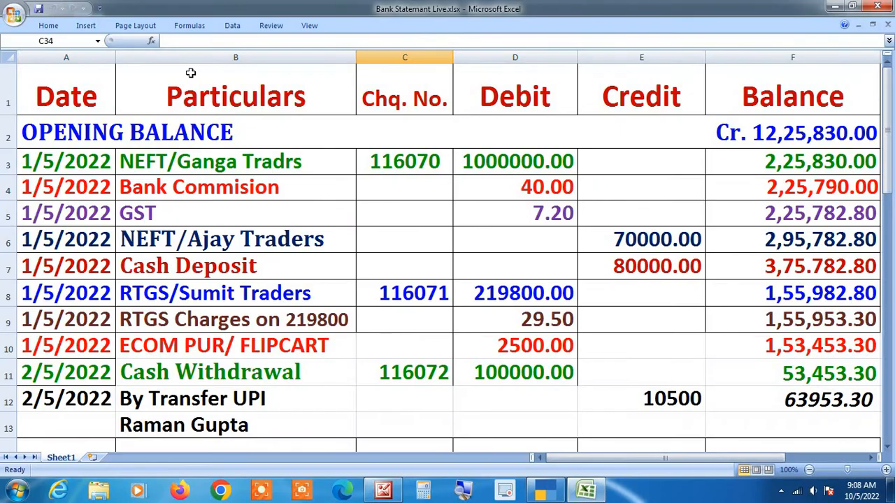
key(alt+Tab)
Step: Pay Ganga Traders 10,00,000.00 and accept the total to reach Bank Allocations
text(Gang)
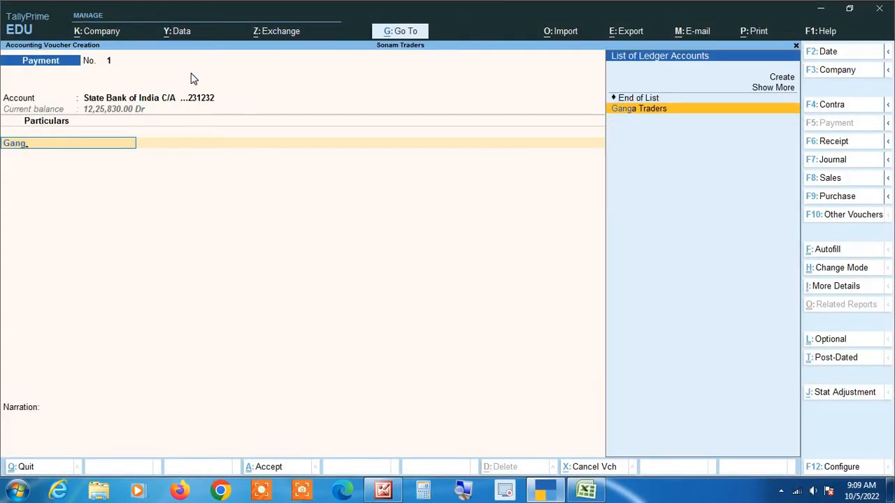
key(Return)
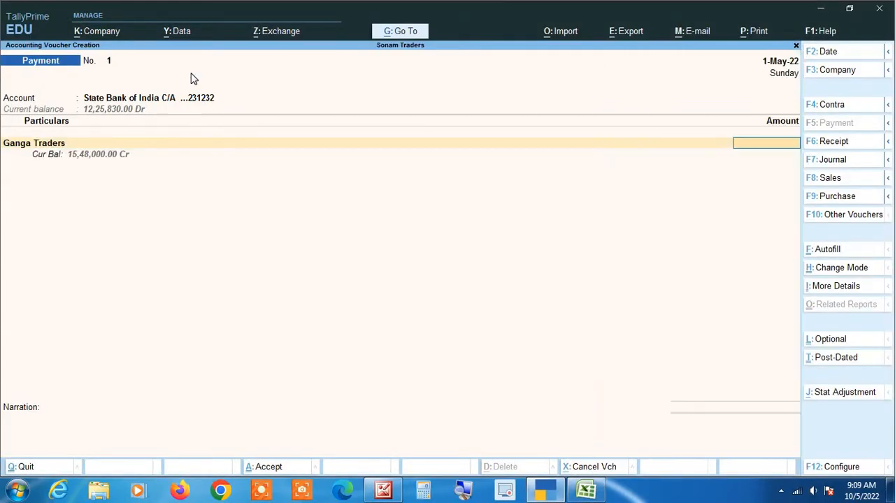
text(1000000)
key(Return)
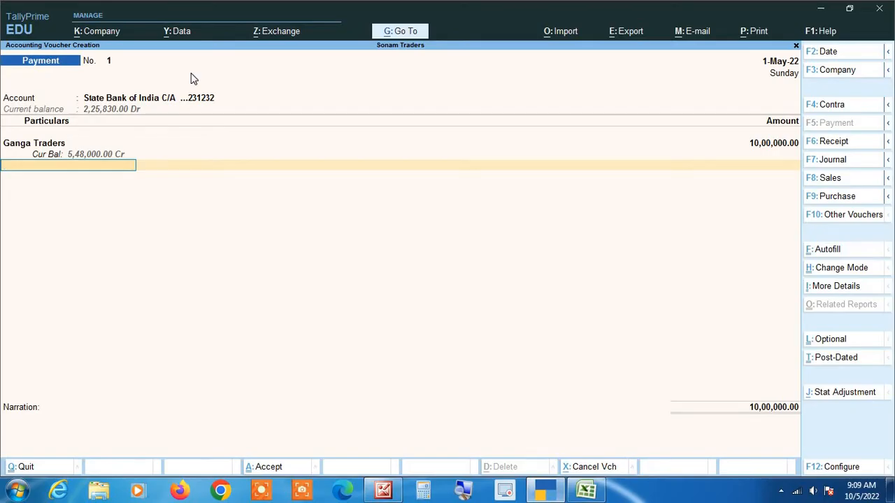
key(alt+Tab)
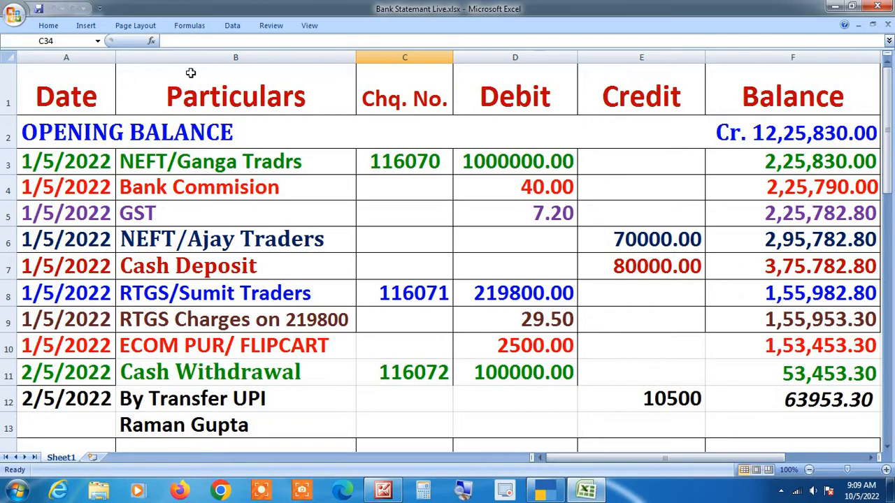
key(alt+Tab)
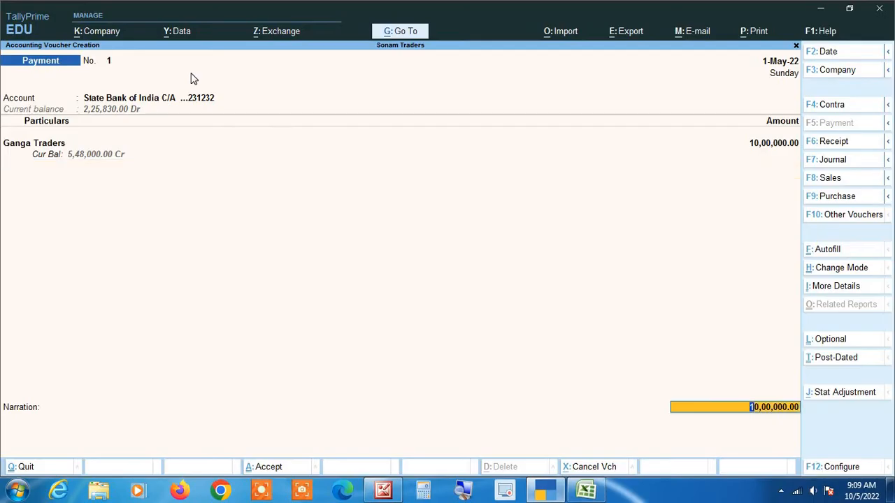
key(Return)
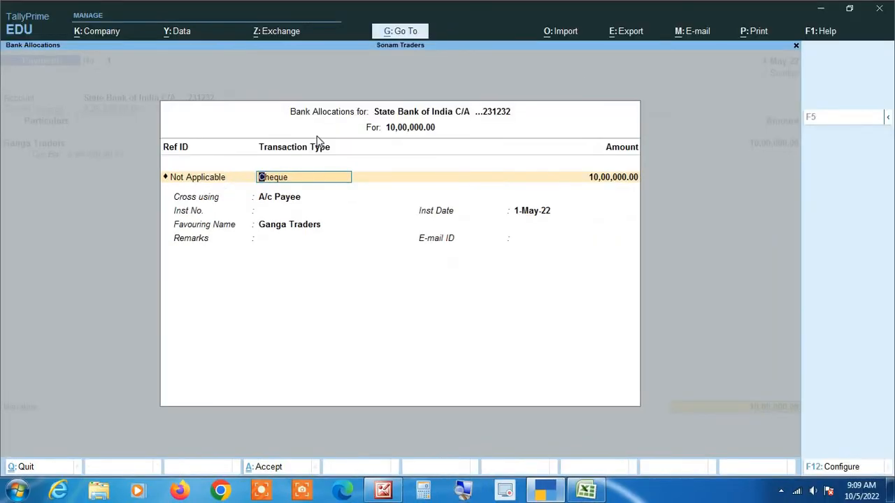
Step: Configure Bank Allocations to hide Ref ID and Favouring Name, keeping Remarks and E-mail ID
click(837, 469)
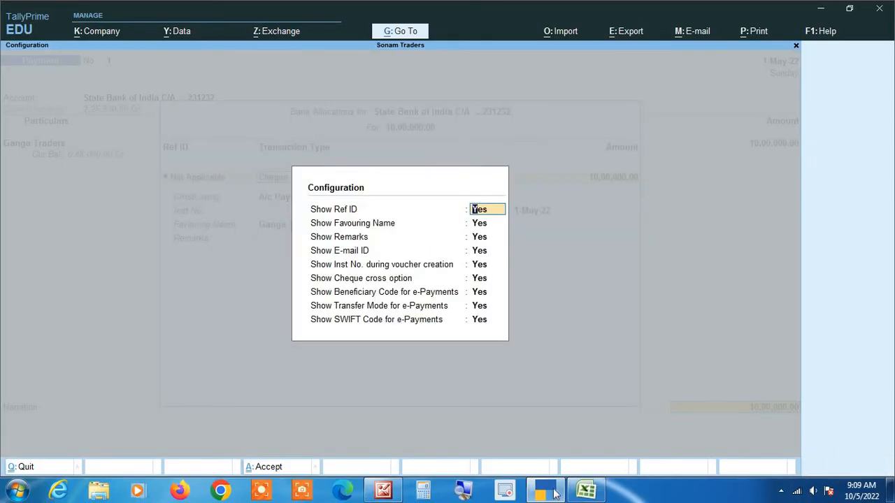
click(465, 491)
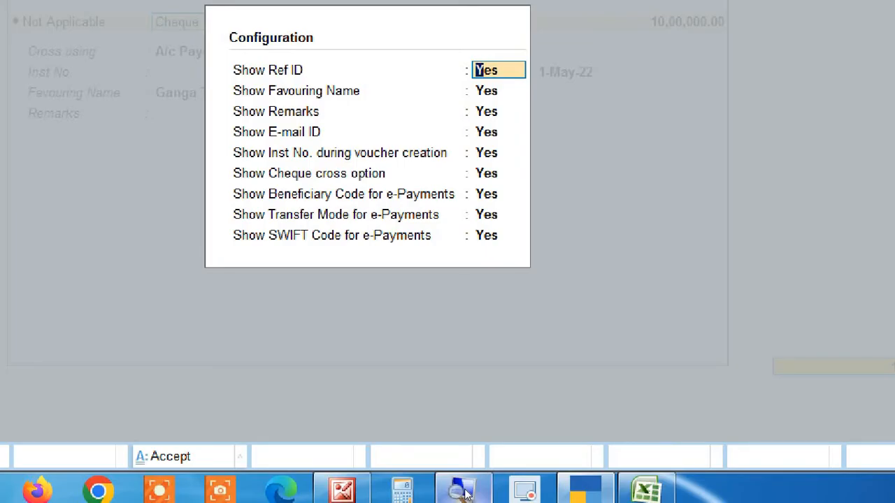
text(n)
key(Return)
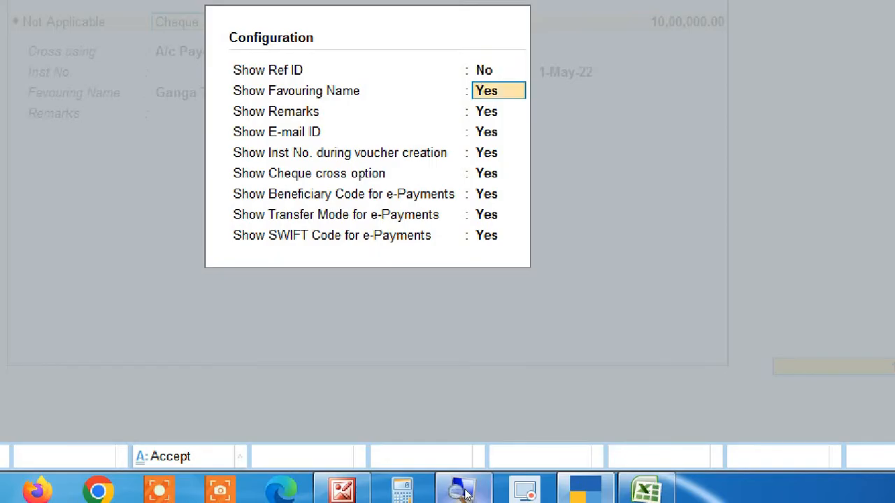
text(n)
key(Return)
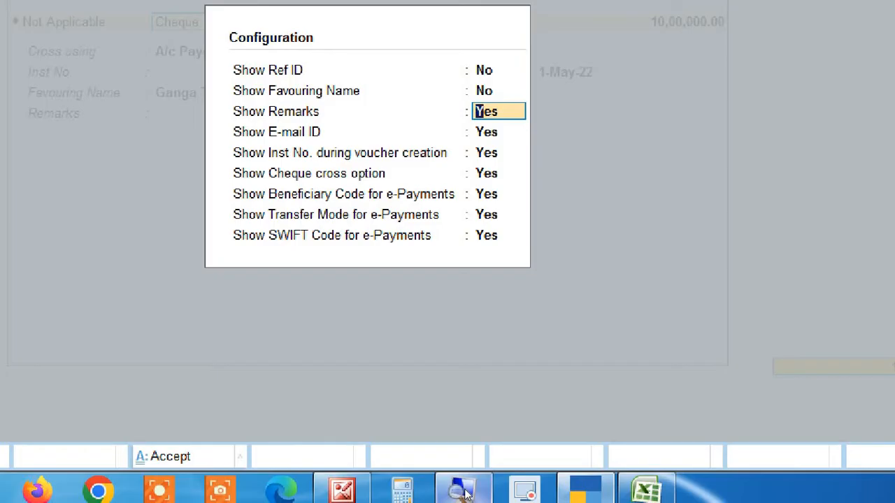
key(Return)
key(Return)
key(Return)
key(Return)
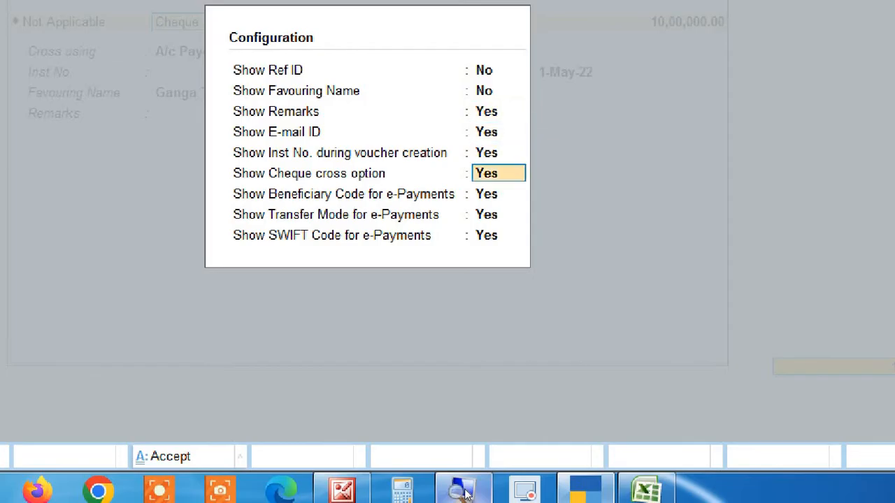
key(Return)
key(Return)
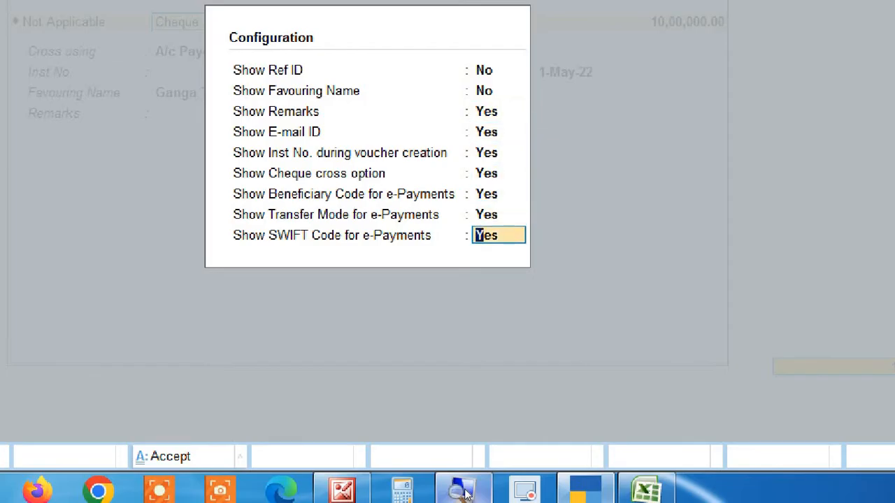
key(Return)
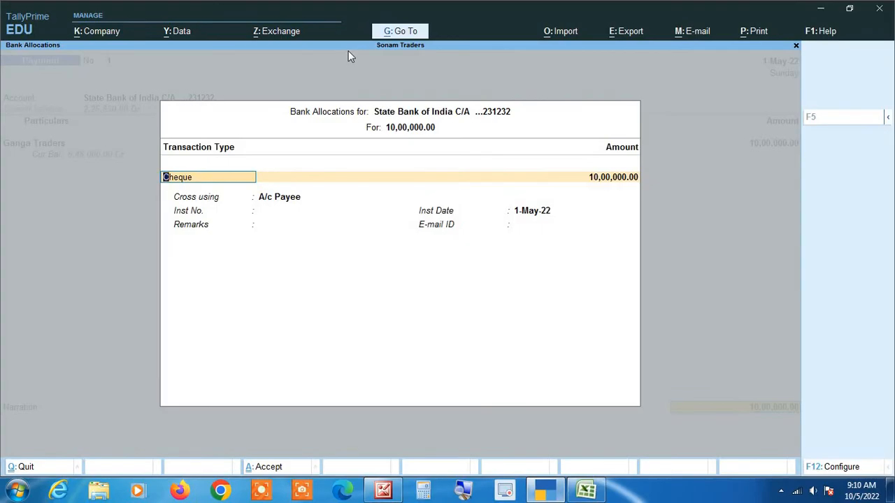
Step: Replace the Cheque transaction type with e-Fund Transfer from the full types list
key(BackSpace)
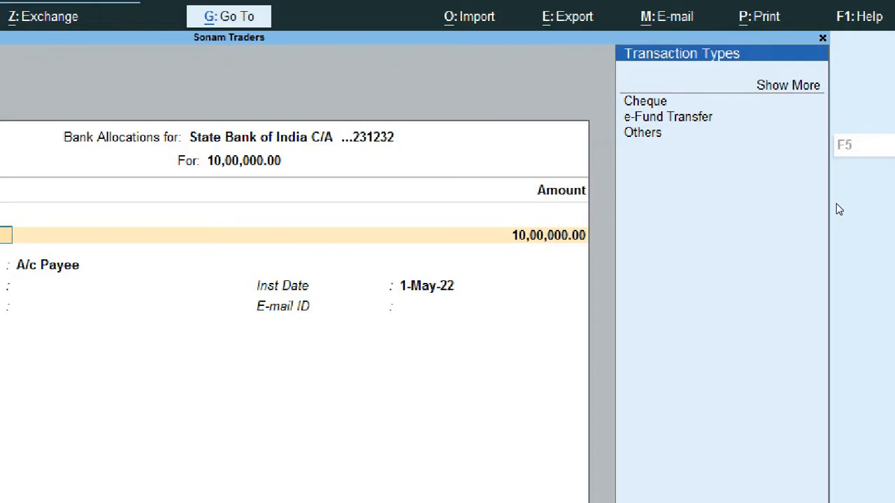
key(Down)
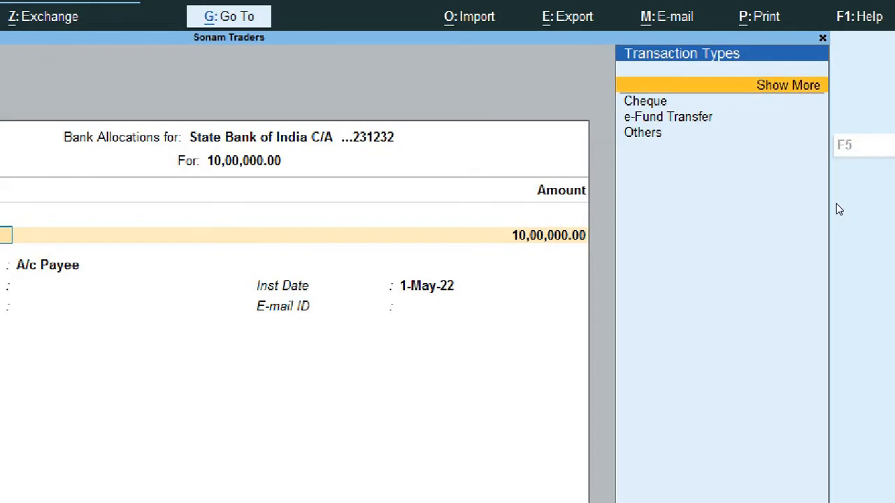
key(Return)
key(Down)
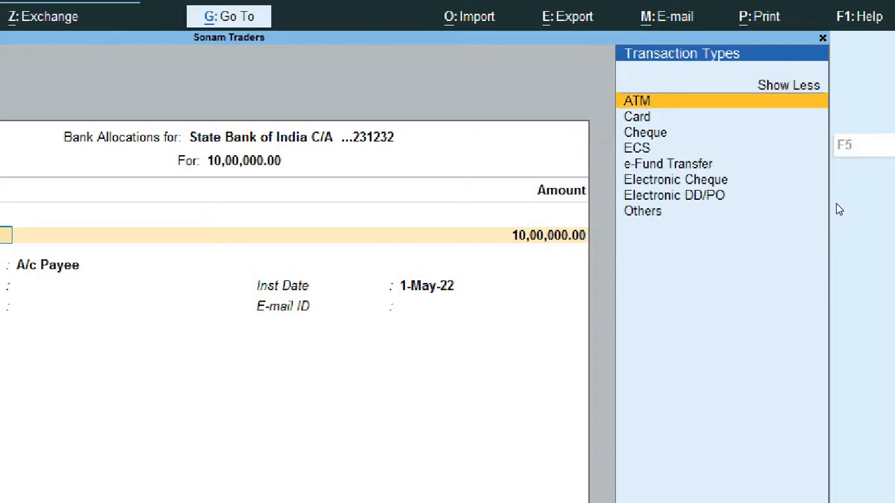
key(Down)
key(Down)
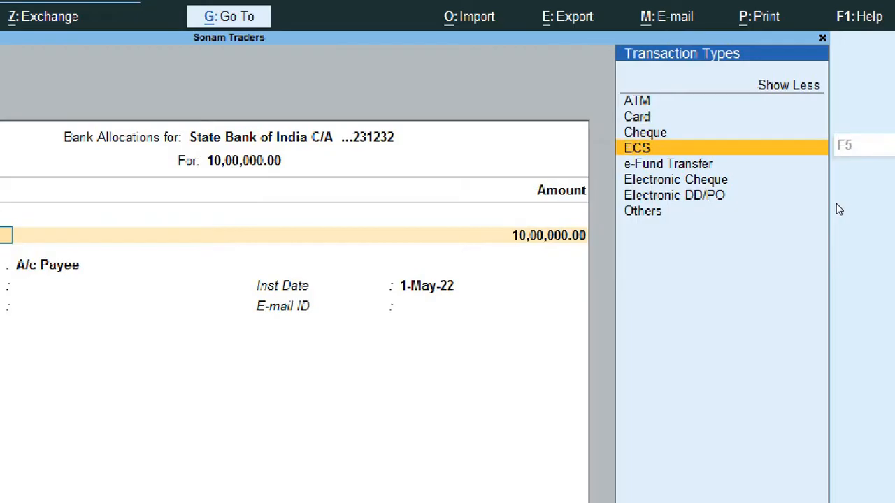
key(Down)
key(Down)
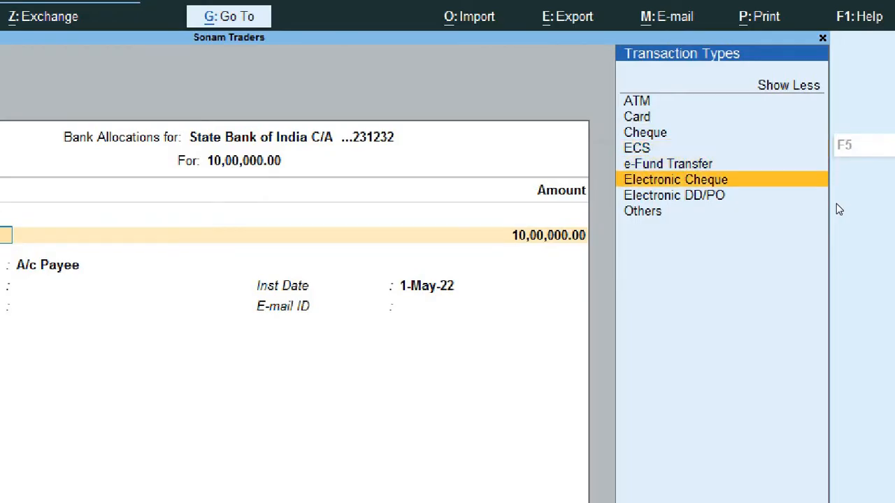
key(Down)
key(Down)
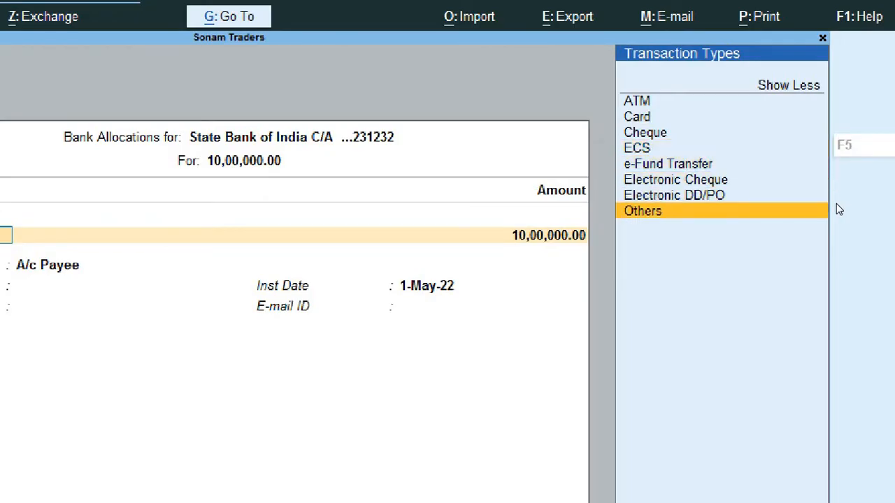
key(Up)
key(Up)
key(Up)
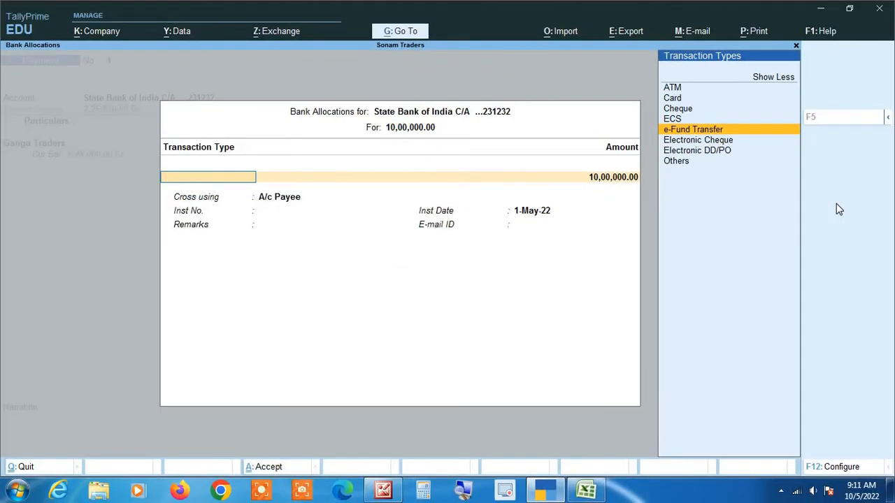
key(Return)
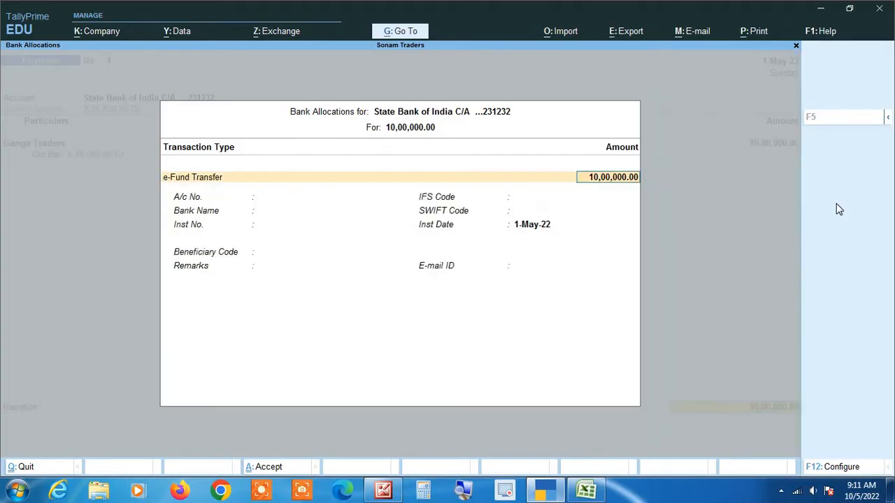
Step: Leave account number, IFS and SWIFT codes blank and enter instrument number 116070
key(Return)
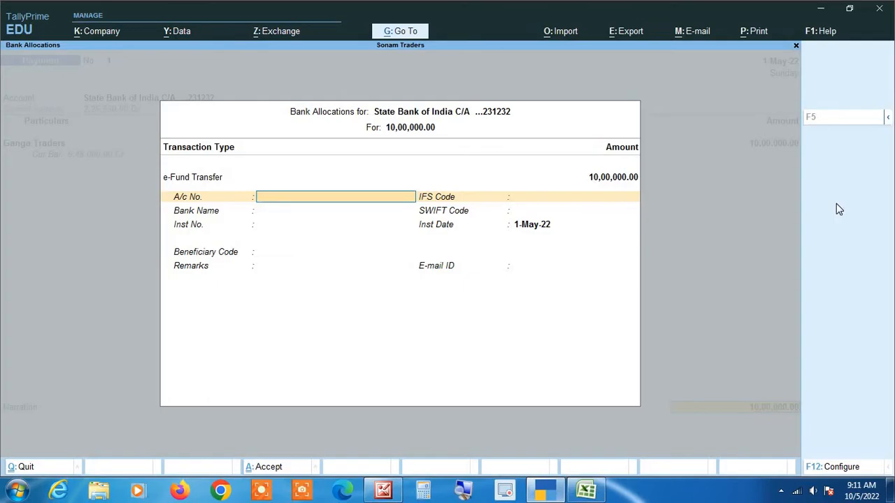
key(Return)
key(Return)
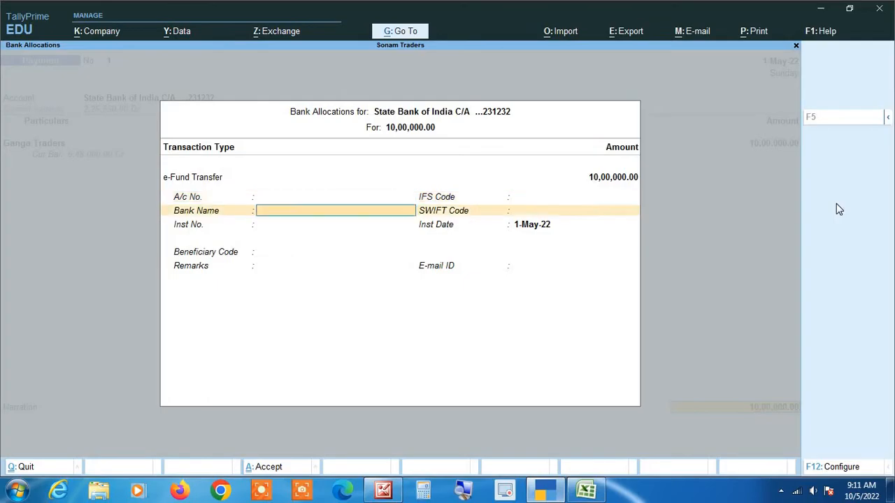
key(Return)
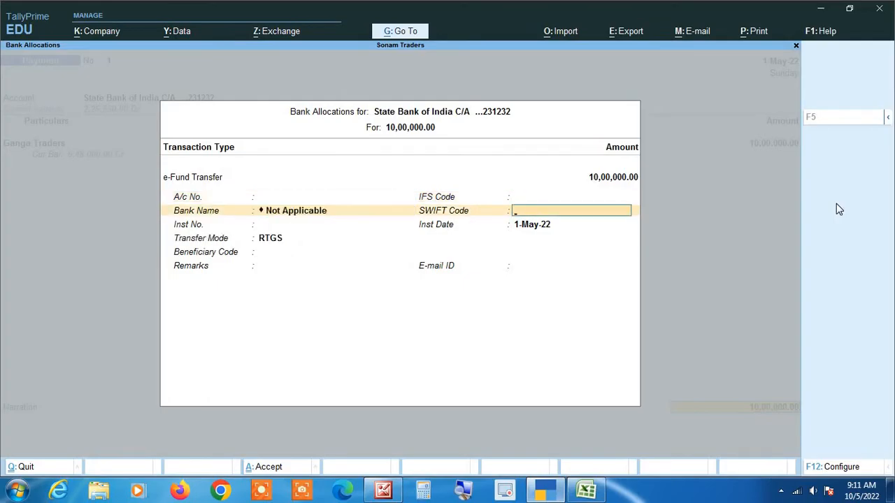
key(Return)
key(alt+Tab)
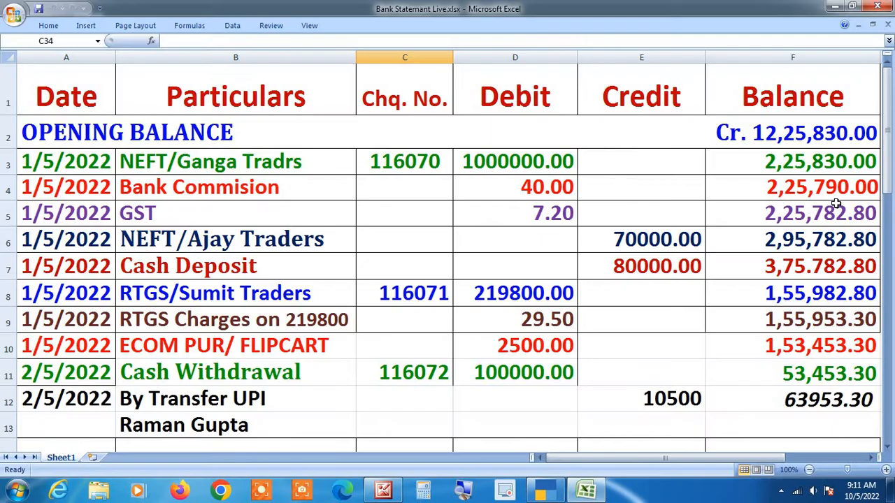
key(alt+Tab)
text(1)
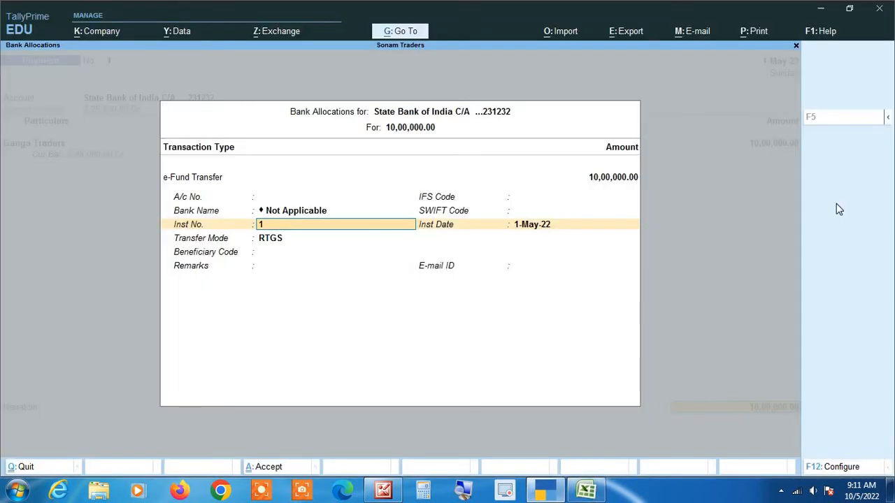
text(16070)
key(Return)
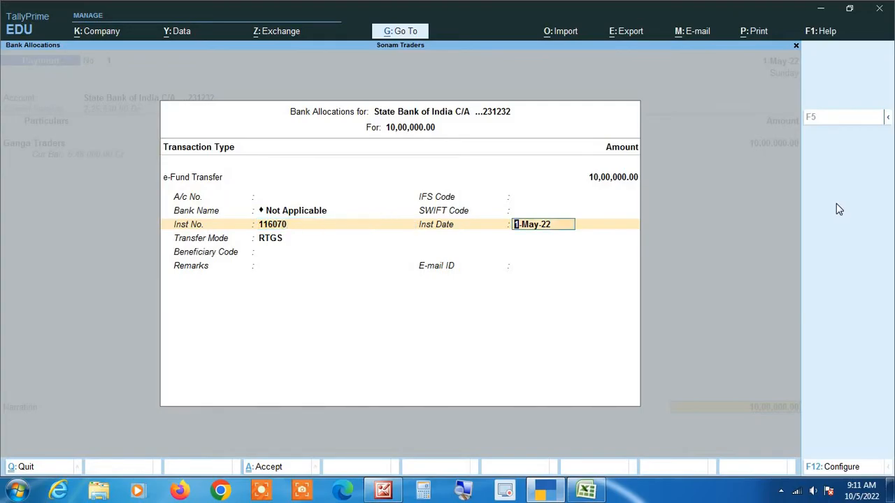
Step: Keep the 1-May-22 date, set transfer mode to NEFT, and skip beneficiary code and remarks
key(Return)
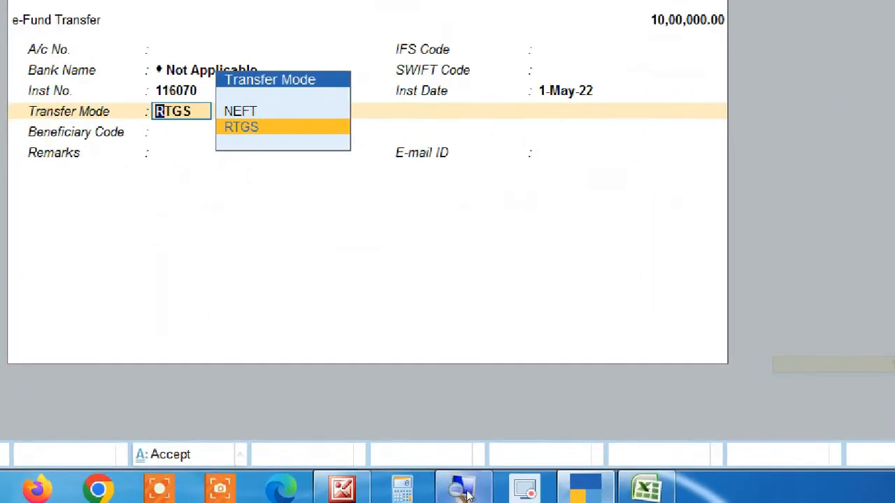
key(Up)
key(Down)
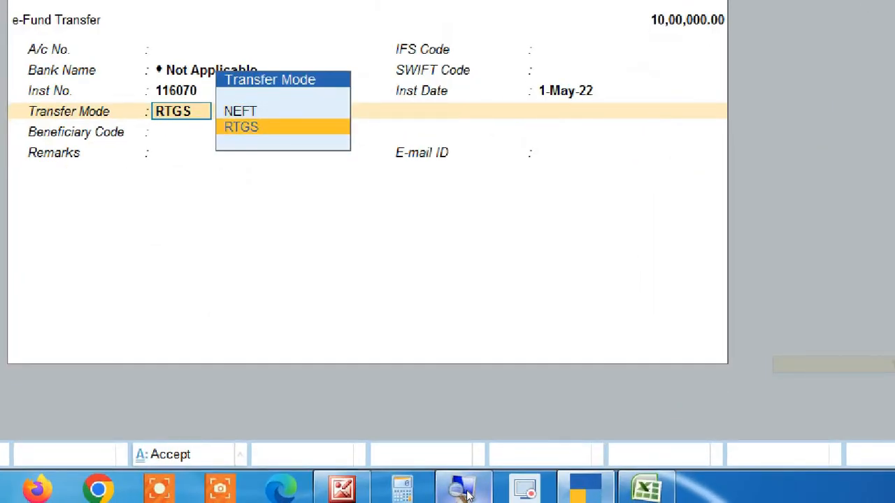
key(Up)
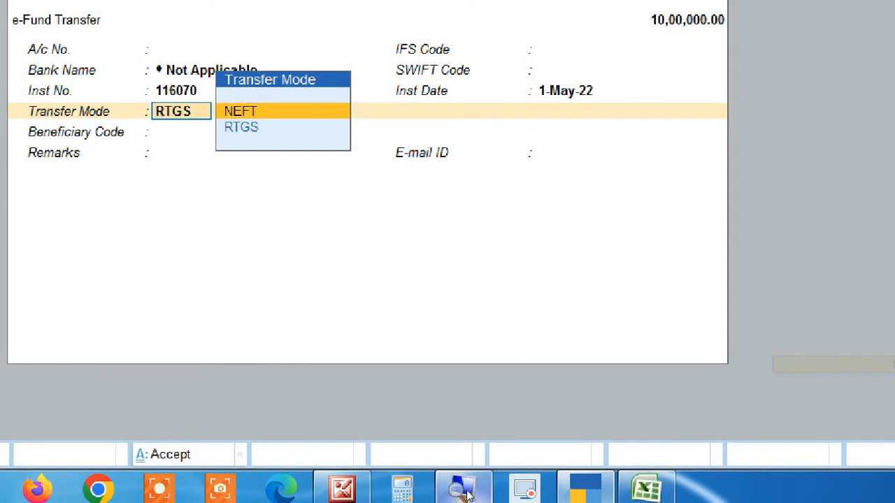
key(Down)
key(Up)
key(Return)
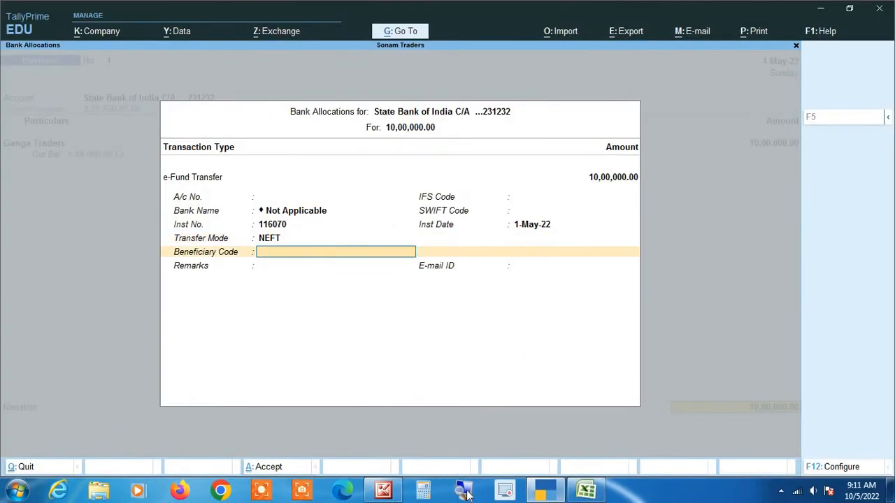
key(Return)
key(Return)
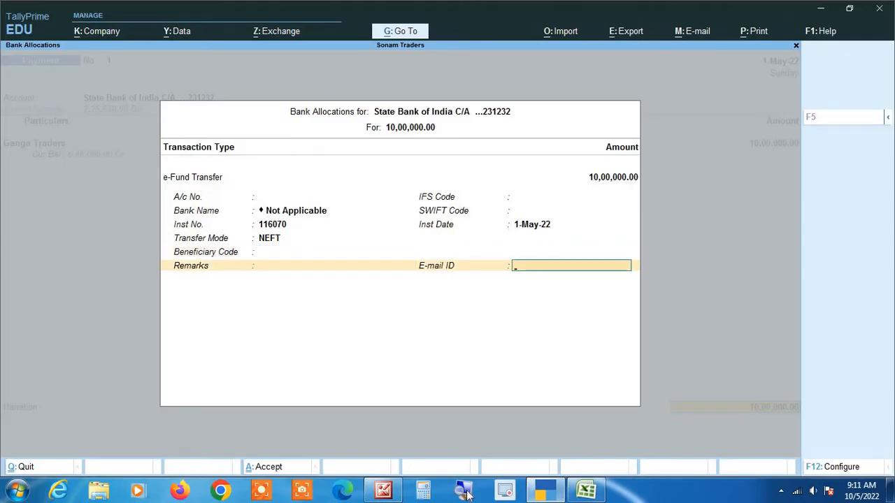
key(Return)
key(Return)
key(Return)
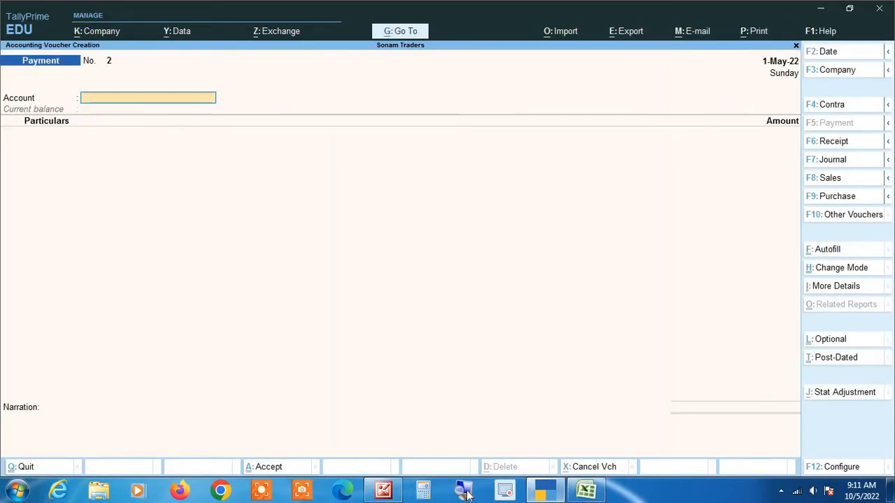
Step: Switch from TallyPrime to the Bank Statement Live.xlsx workbook in Excel
key(alt+Tab)
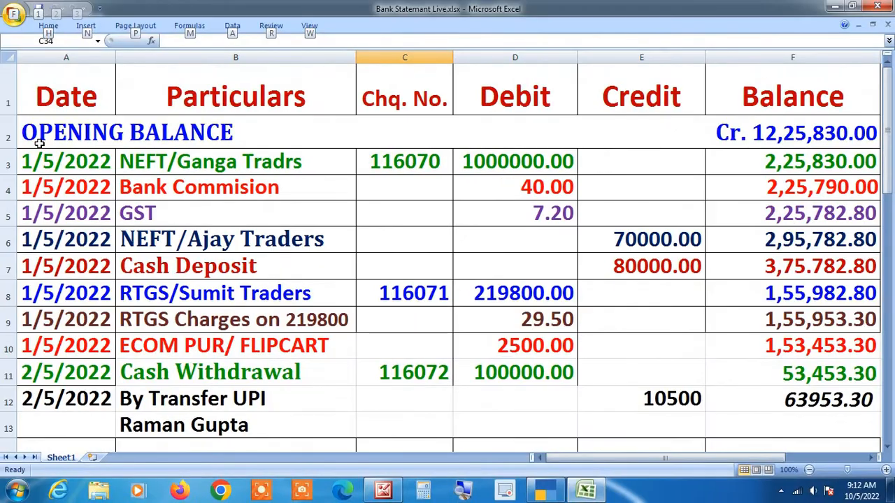
Step: Return from the bank statement to TallyPrime's blank Payment voucher No. 2
key(alt+Tab)
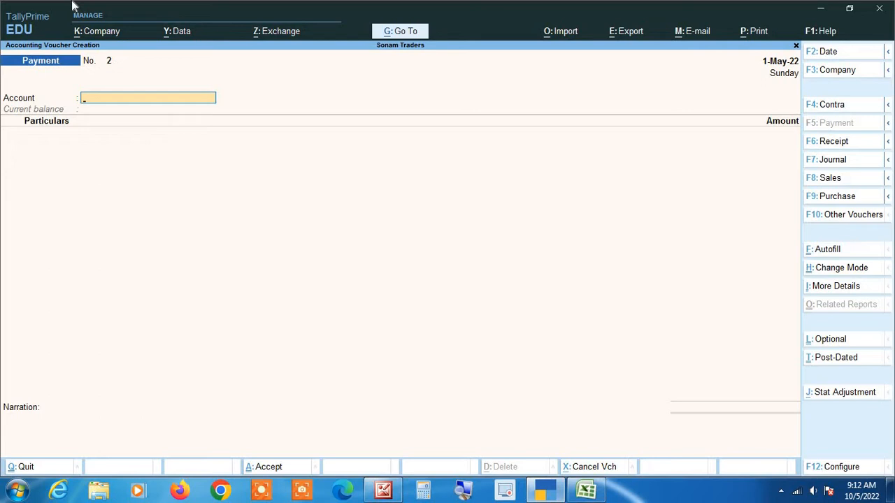
Step: Set State Bank of India C/A as account, Bank Charges @ 18% GST as particulars, and alter that ledger
text(St)
key(Return)
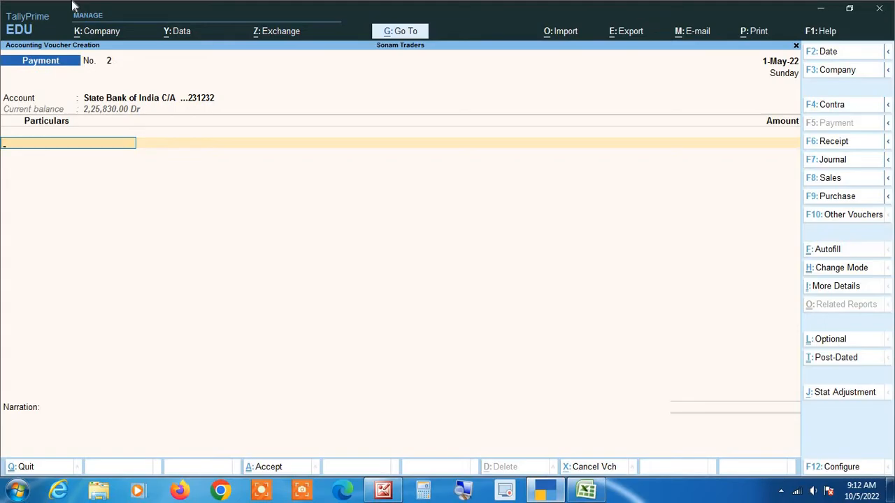
text(Bank)
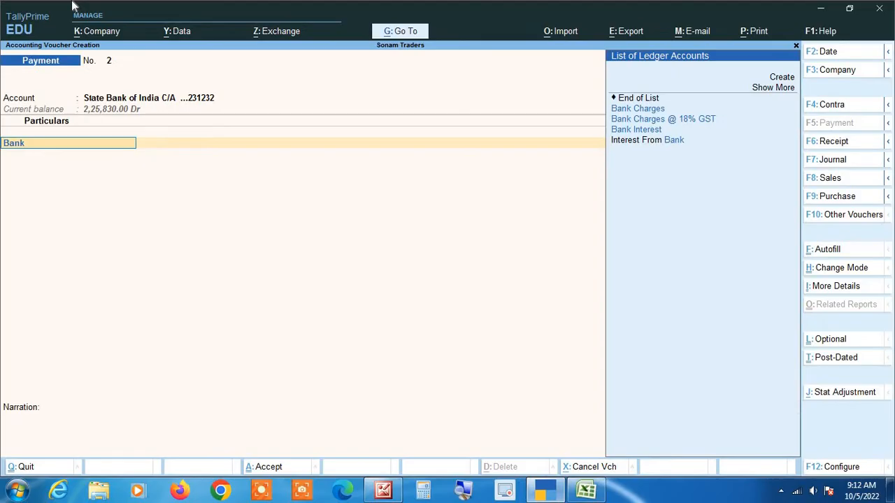
key(BackSpace)
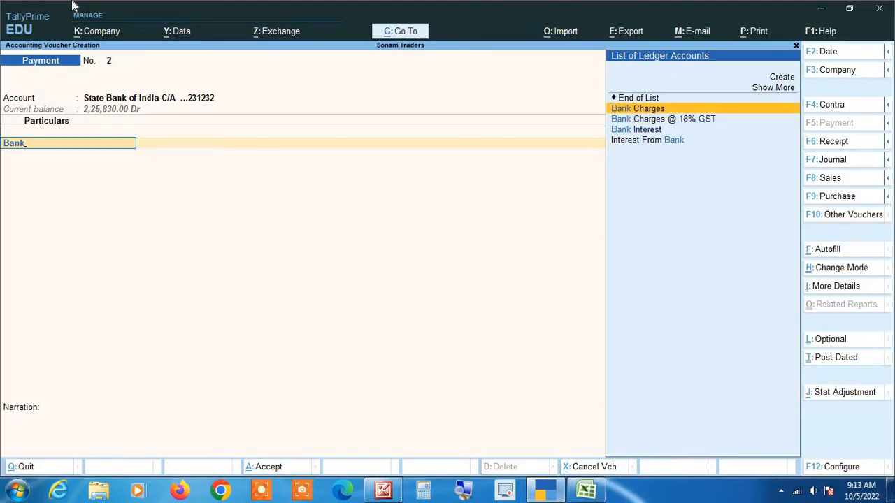
key(alt+Tab)
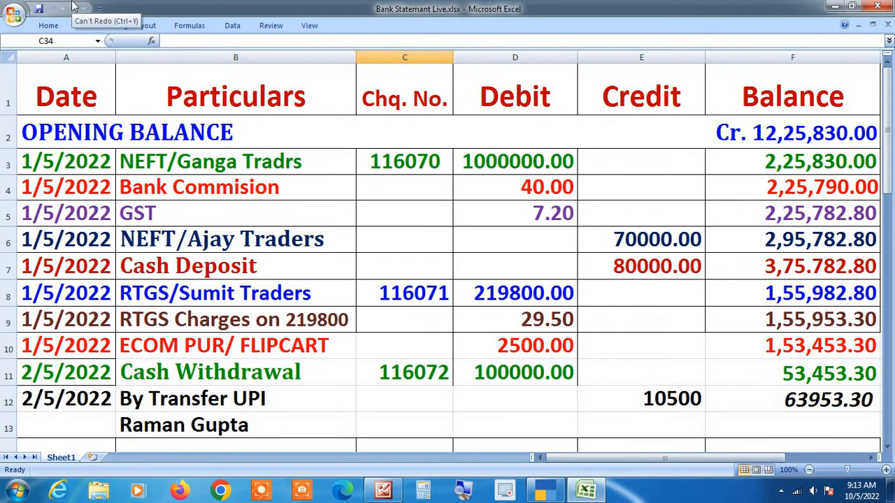
key(alt+Tab)
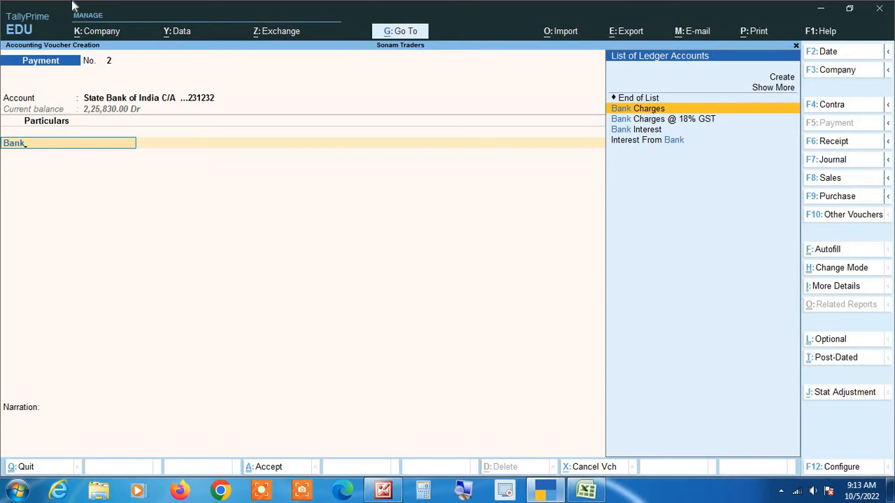
key(Down)
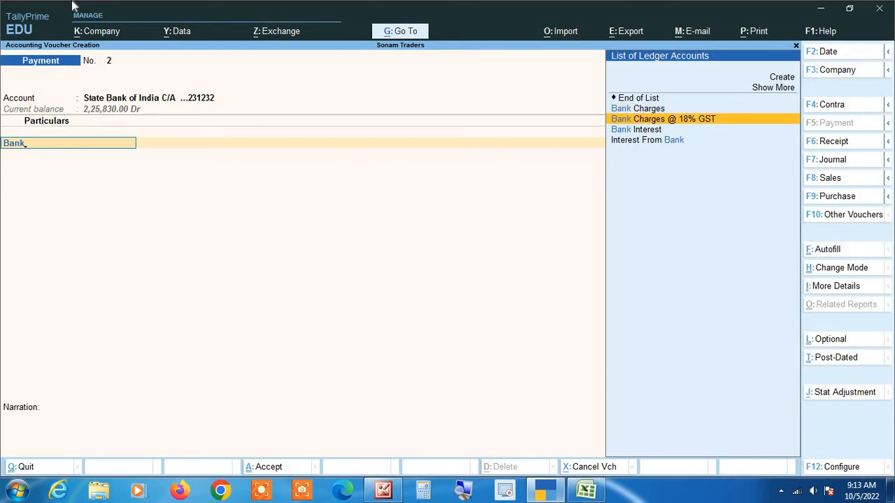
key(Return)
key(BackSpace)
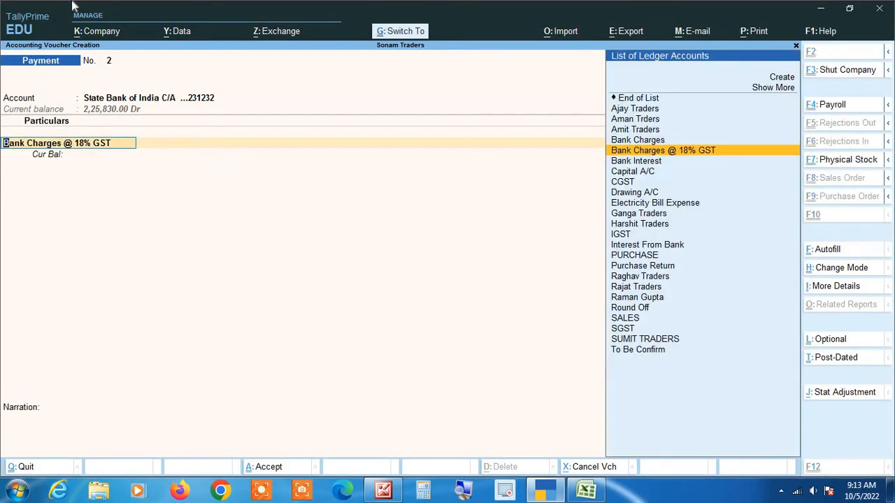
key(ctrl+Return)
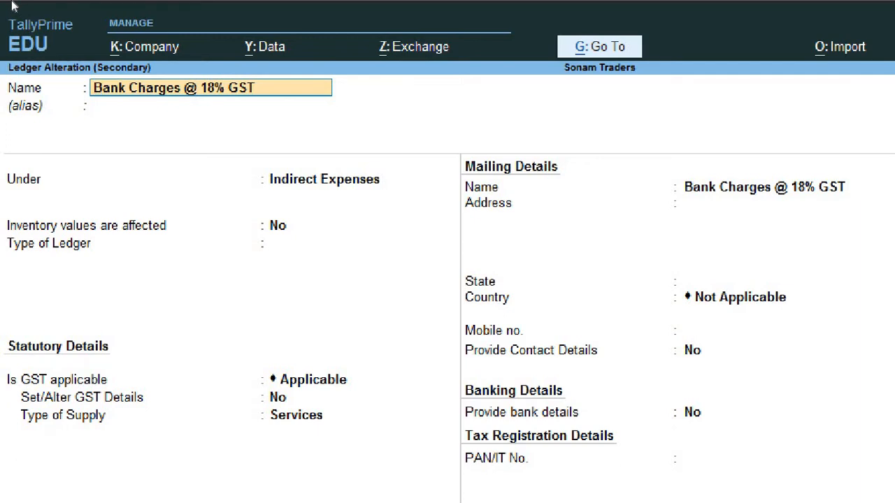
Step: Keep the Indirect Expenses group and turn on Set/Alter GST Details for the ledger
key(Return)
key(Return)
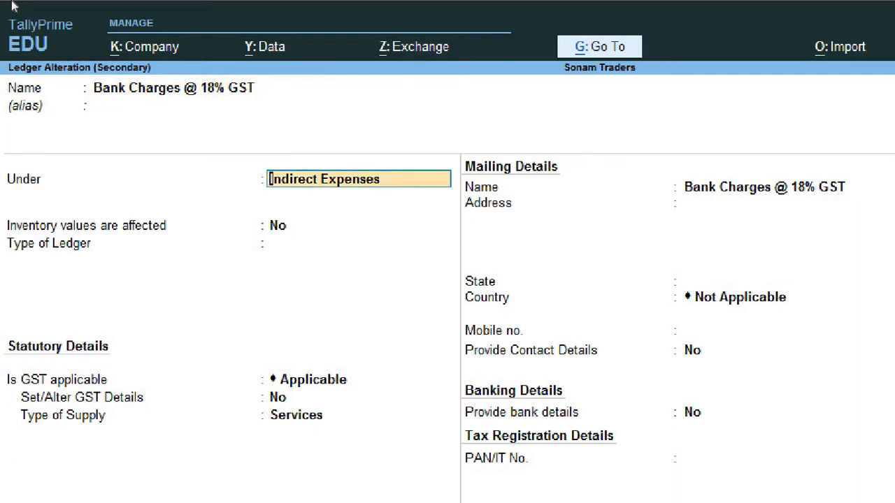
key(Return)
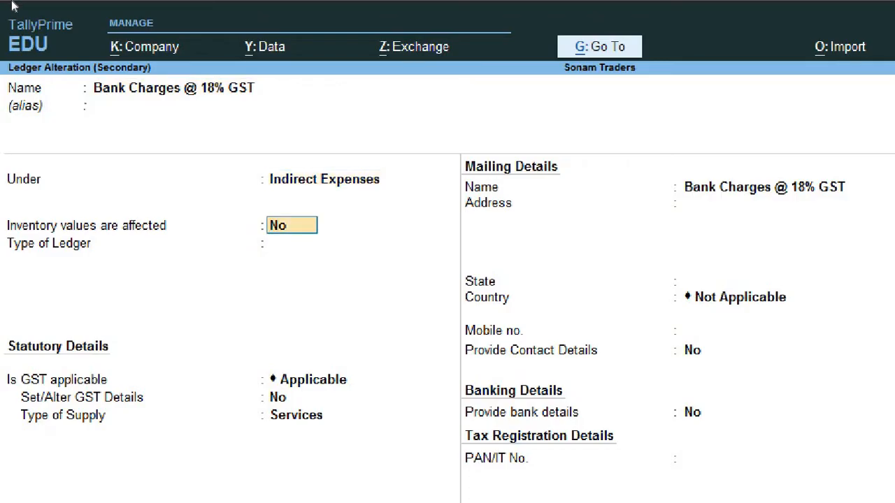
key(Return)
key(Return)
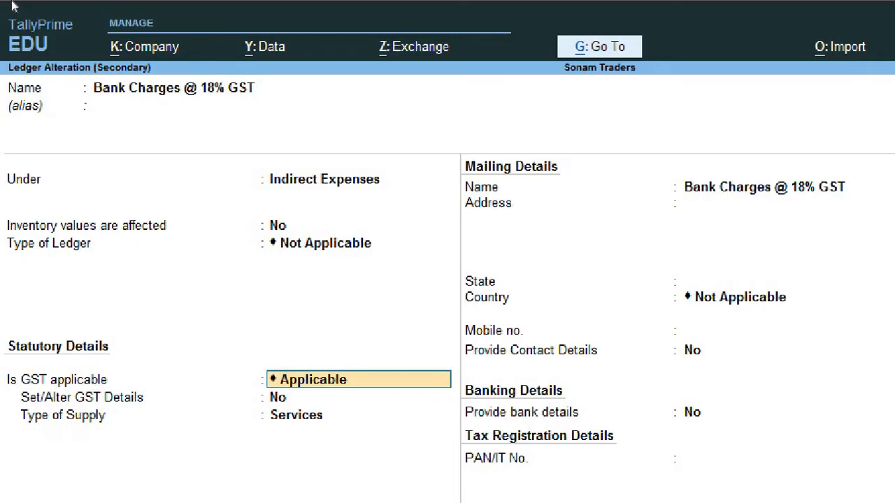
key(Return)
text(yes)
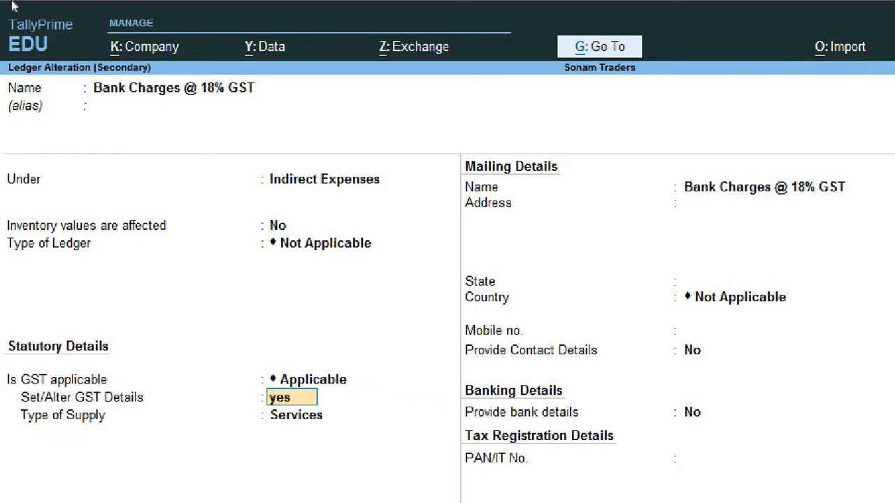
key(Return)
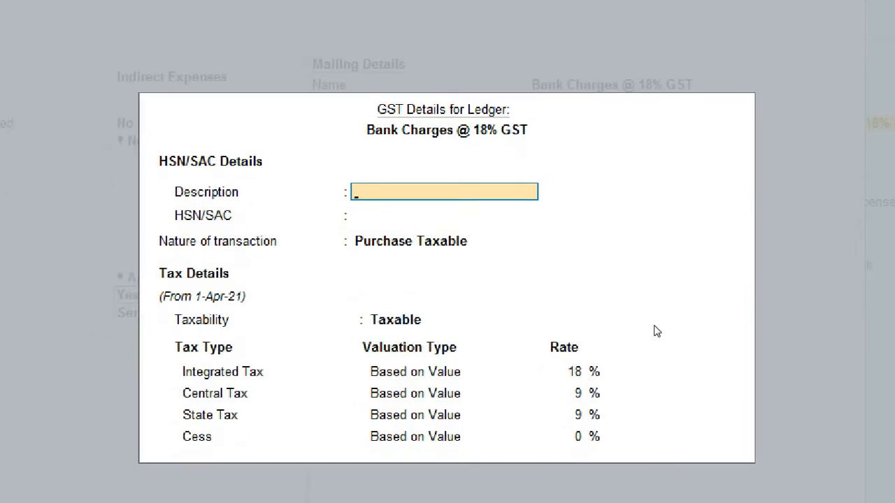
Step: Set nature Purchase Taxable at 18% IGST with Services supply, then save the ledger
key(Return)
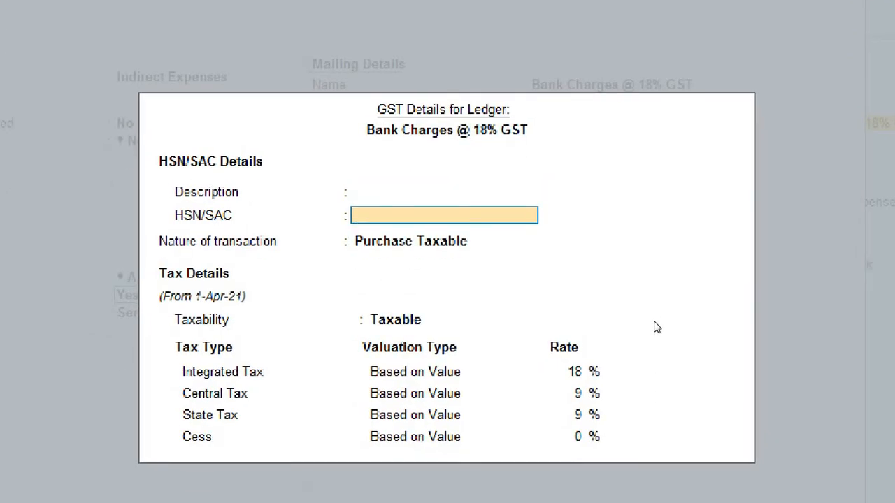
key(Return)
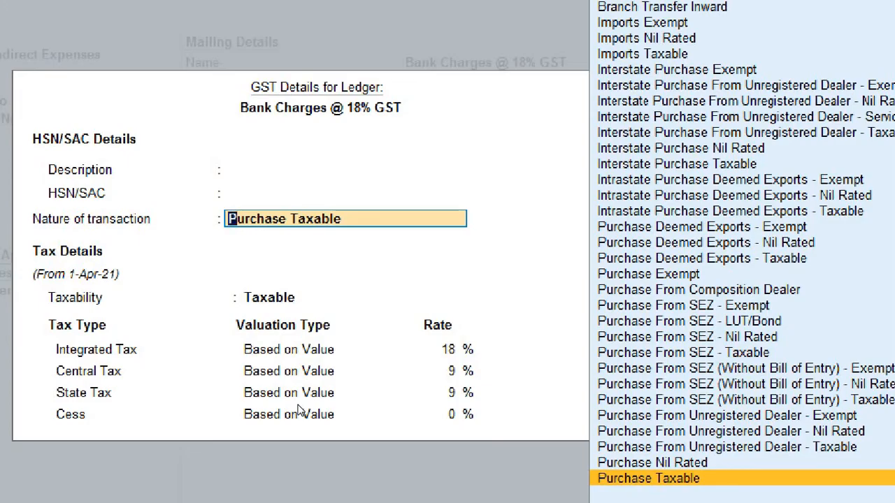
key(Return)
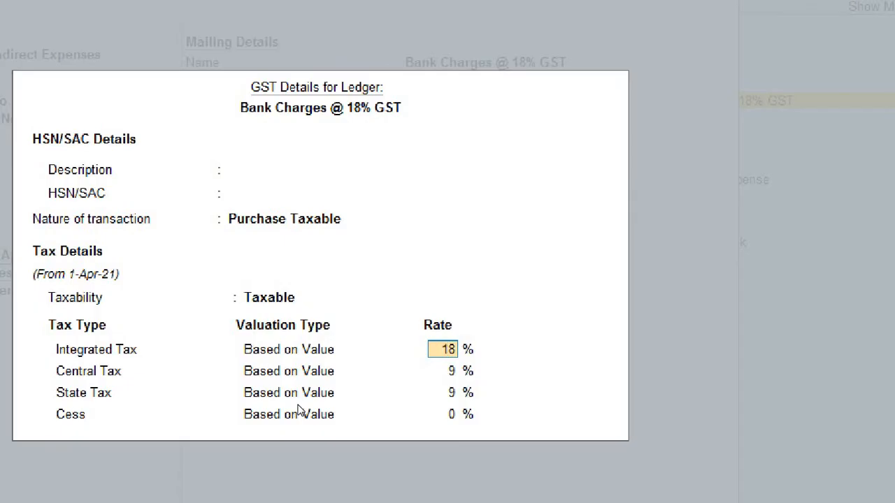
key(Return)
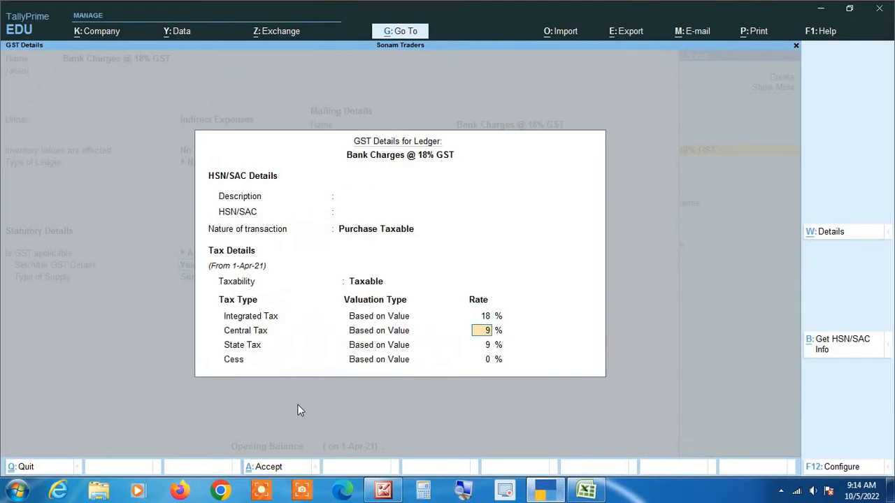
key(Return)
key(Return)
key(Return)
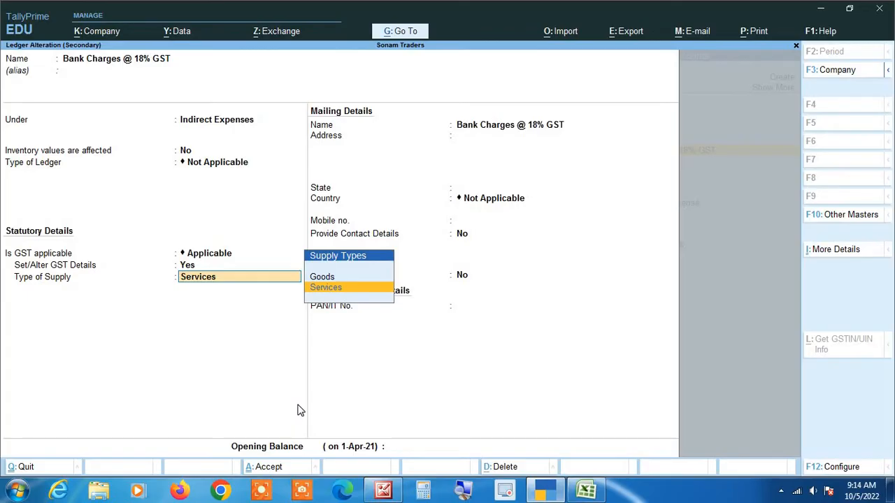
key(ctrl+a)
key(Return)
key(Return)
key(Return)
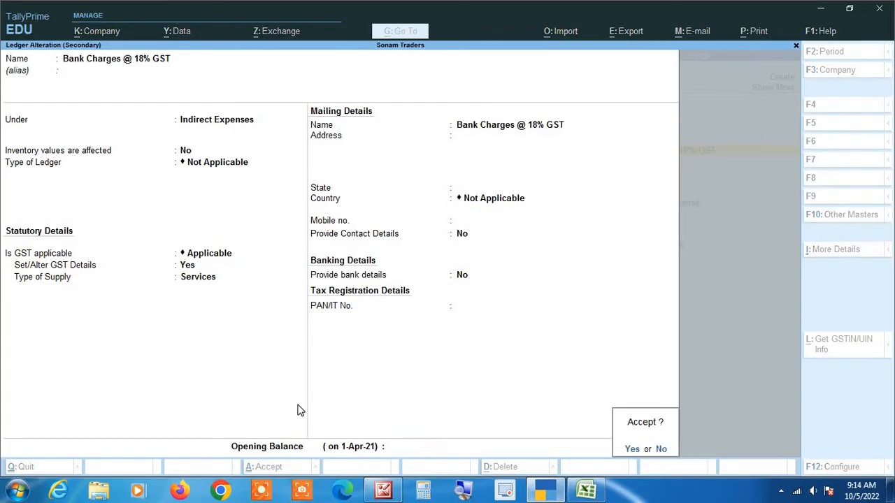
key(Return)
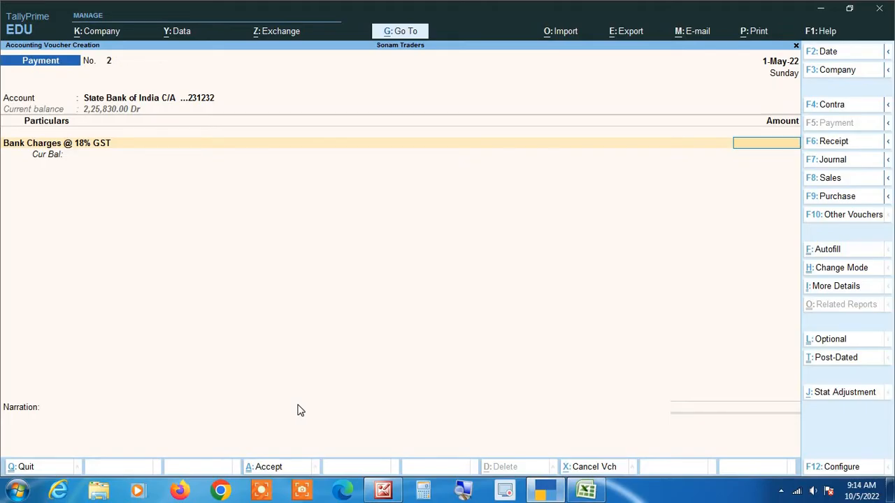
Step: Enter Bank Charges 40.00, CGST 3.60 and SGST 3.60 in payment voucher No. 2
text(40)
key(Return)
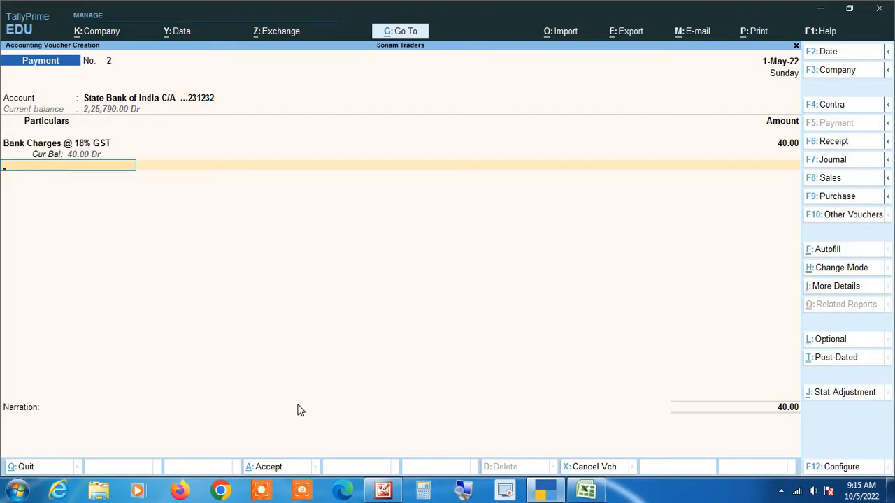
text(cg)
key(Return)
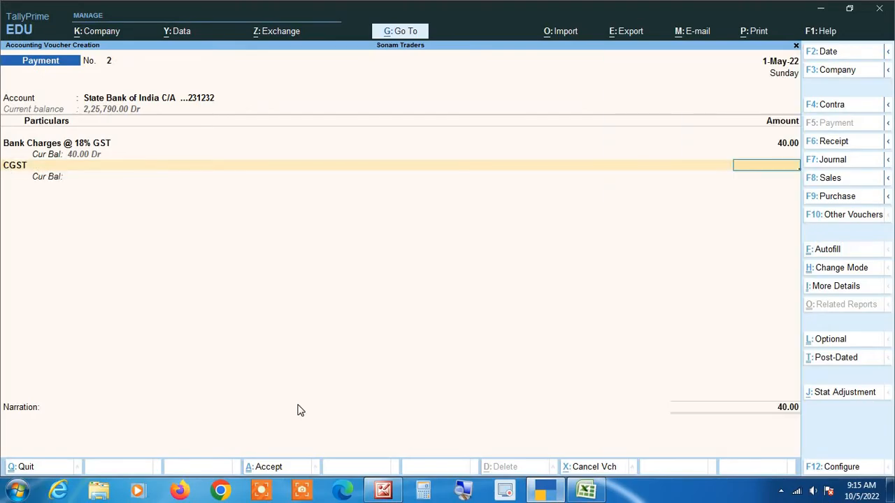
text(3.6)
key(Return)
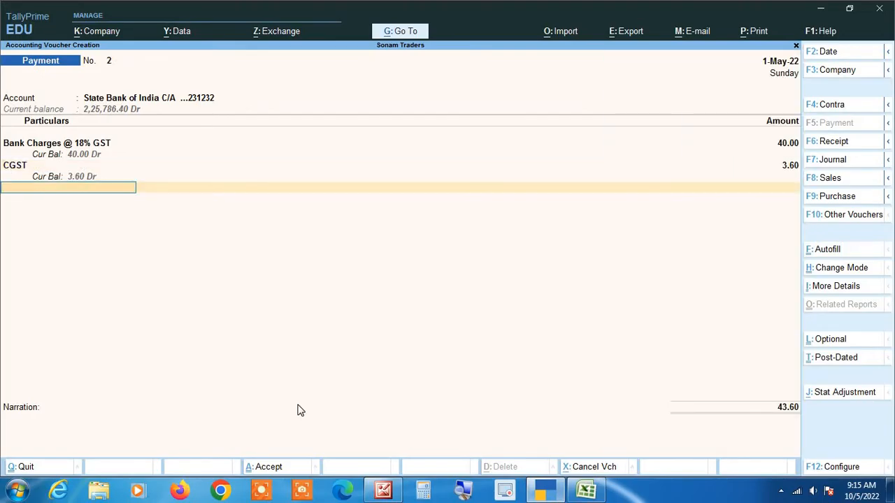
text(Sg)
key(Return)
text(3.60)
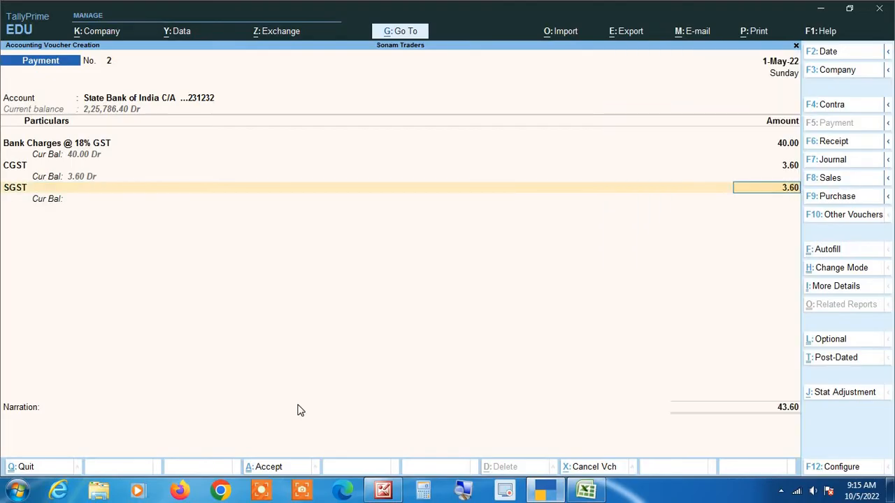
key(Return)
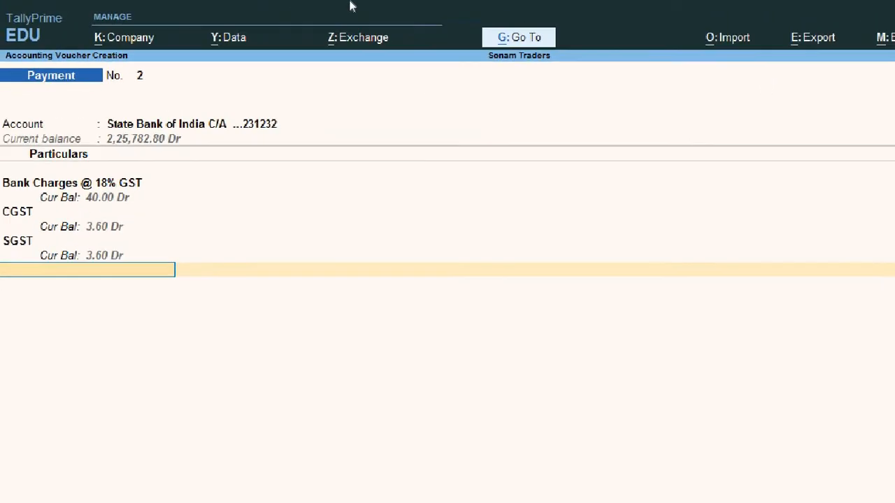
Step: Accept the cheque details, save payment voucher No. 2, and check the Excel bank statement
key(Return)
key(Return)
key(Return)
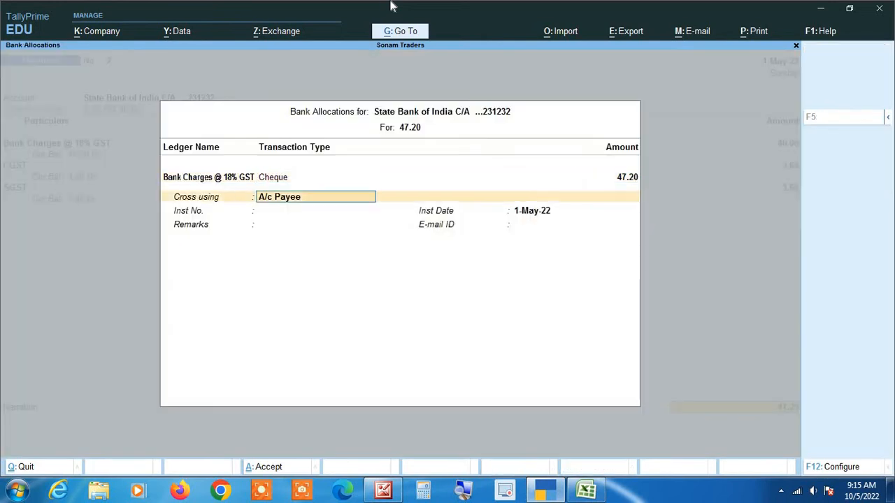
key(Return)
key(Return)
key(Return)
key(Return)
key(Return)
key(Return)
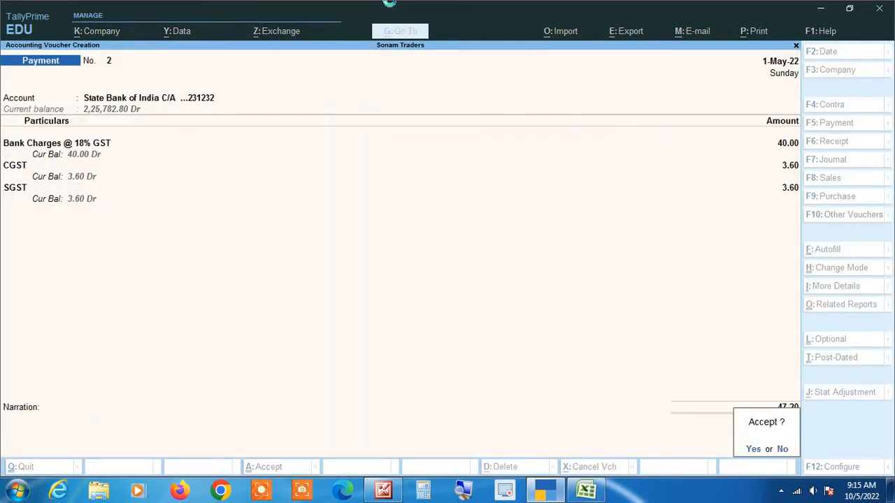
key(Return)
key(alt+Tab)
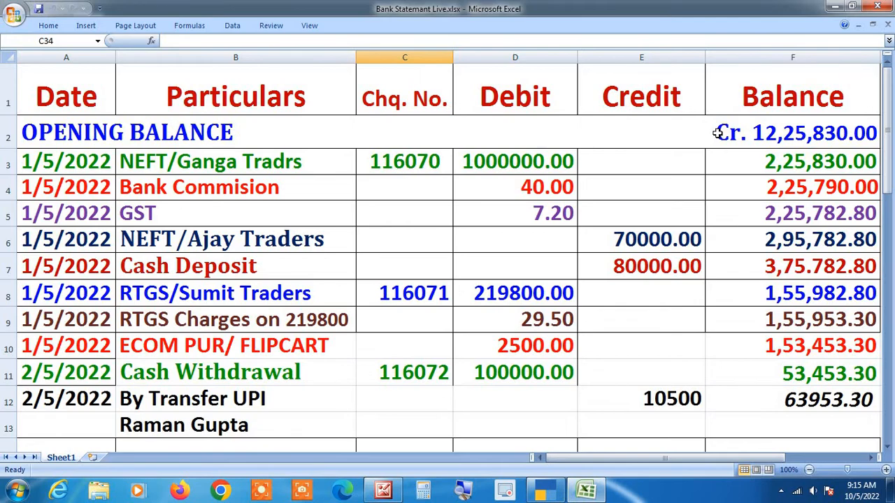
key(alt+Tab)
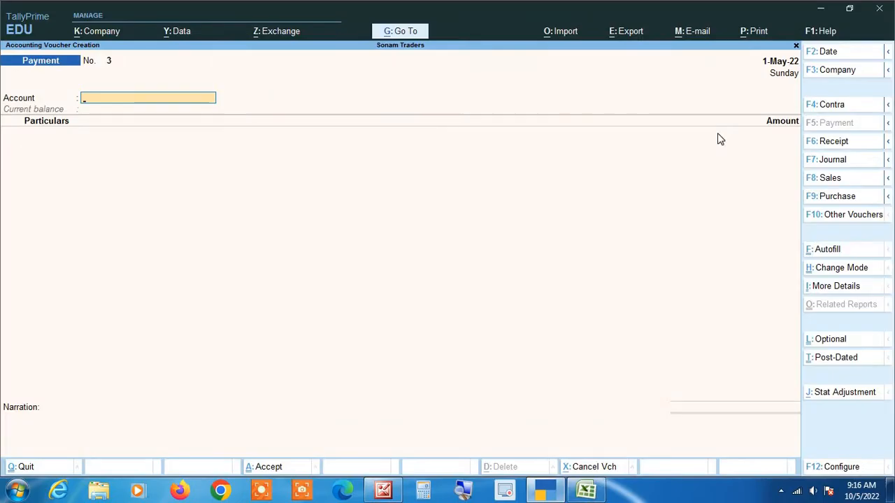
Step: Start a Receipt voucher with State Bank of India C/A as account and Ajay Traders as party
key(F6)
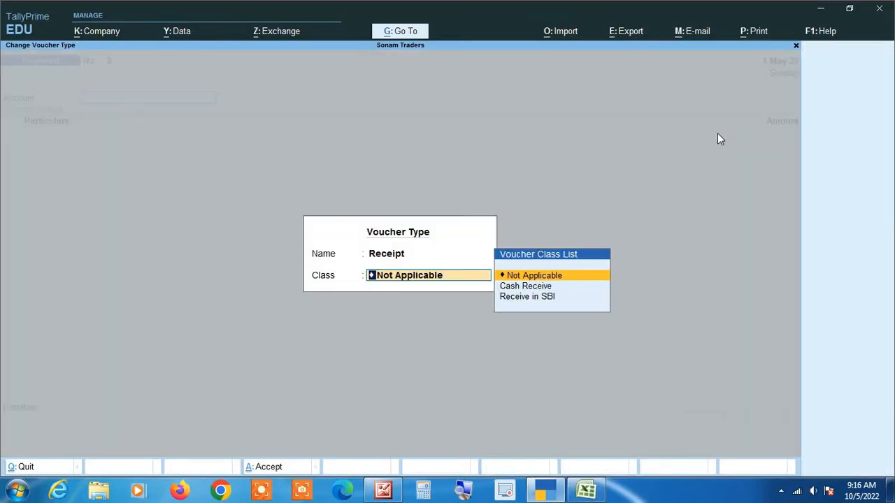
key(Return)
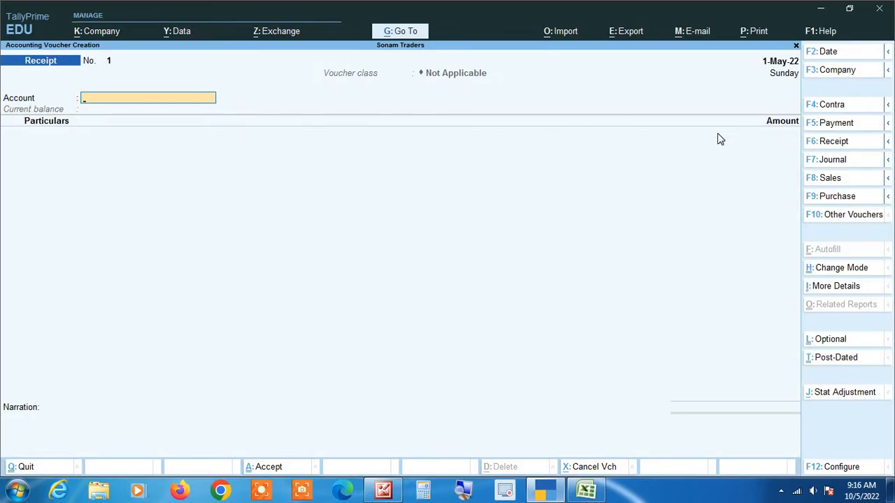
text(Sta)
key(Return)
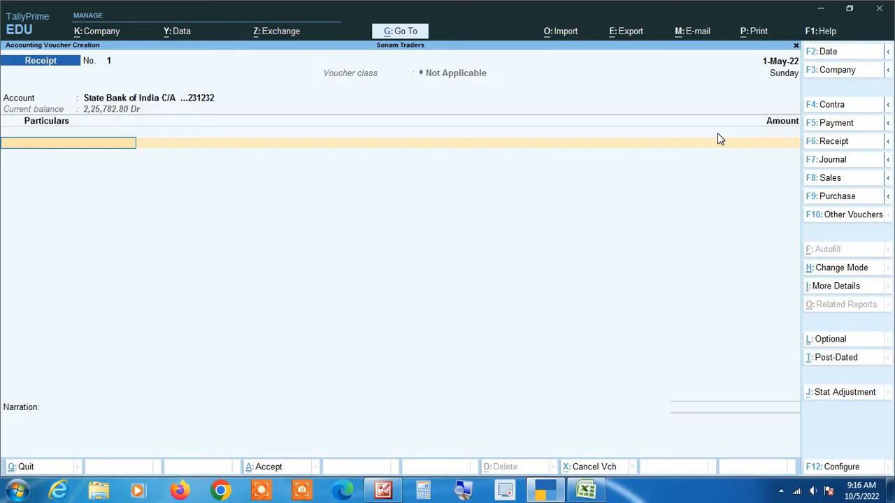
text(Aj)
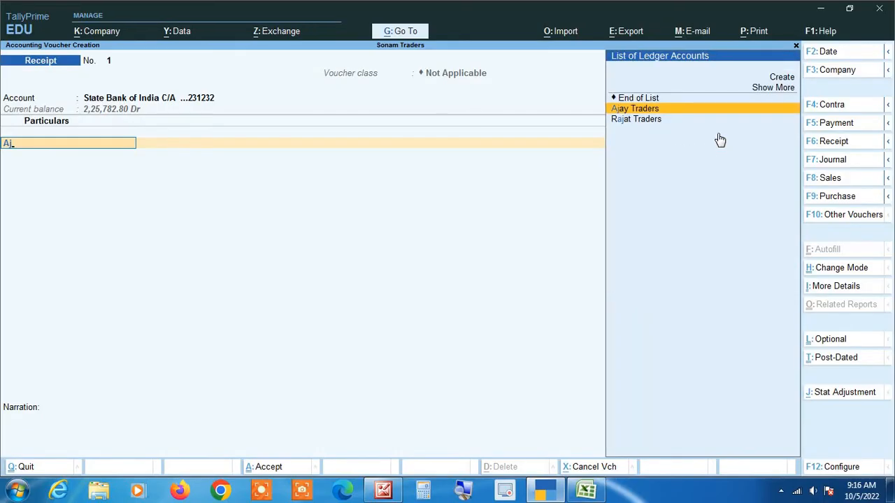
key(Return)
Step: Enter 70,000 from the statement, allocate it as e-Fund Transfer, and save the receipt
key(alt+Tab)
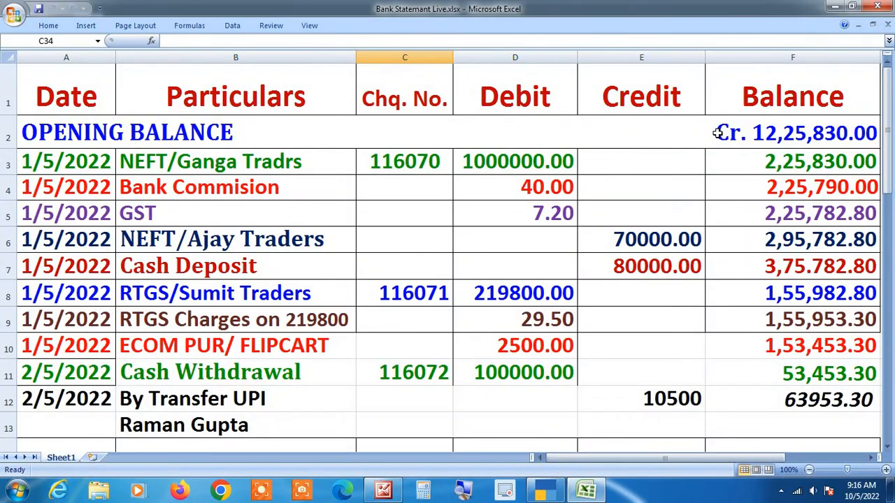
key(alt+Tab)
text(70,00)
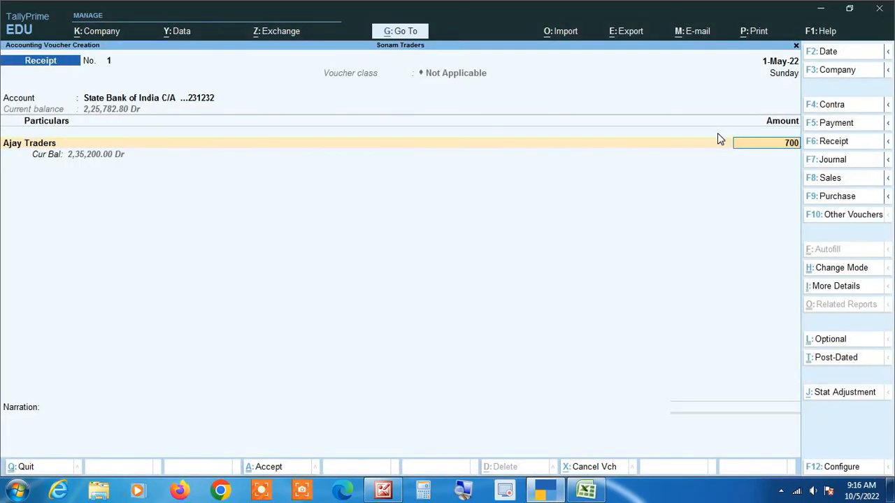
text(0)
key(Return)
key(Return)
key(Return)
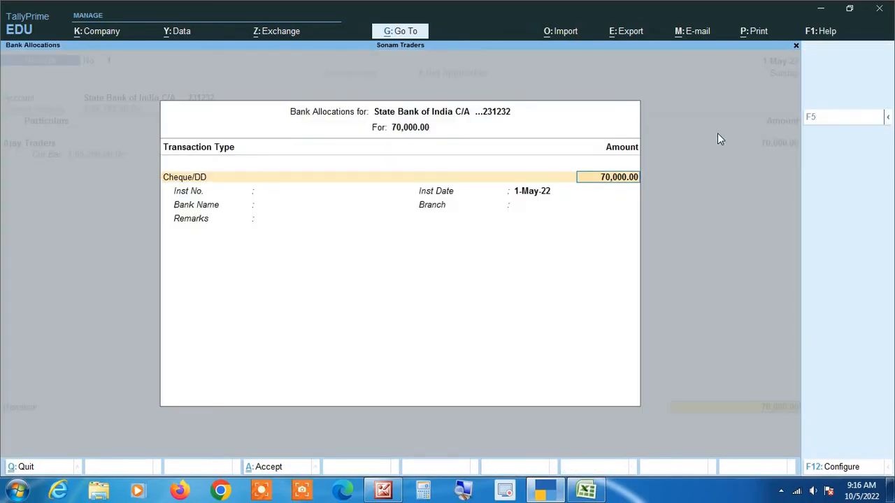
key(BackSpace)
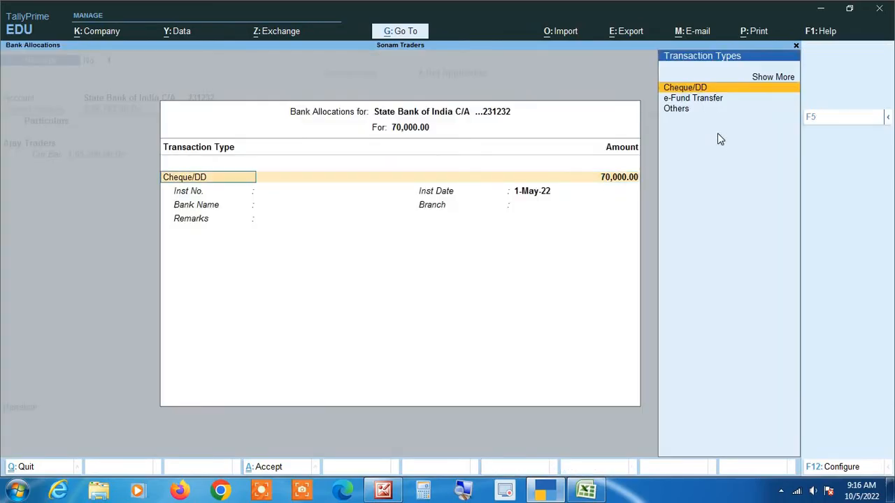
key(Down)
key(Return)
key(Return)
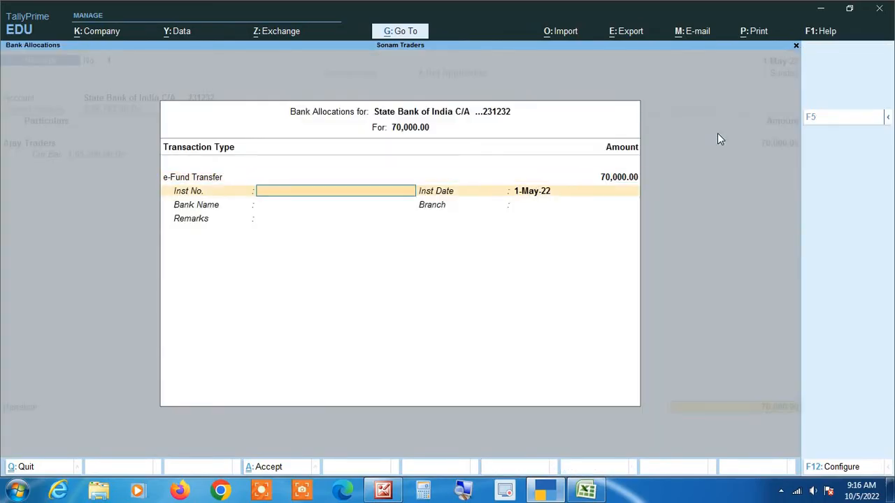
key(Return)
key(Return)
key(Return)
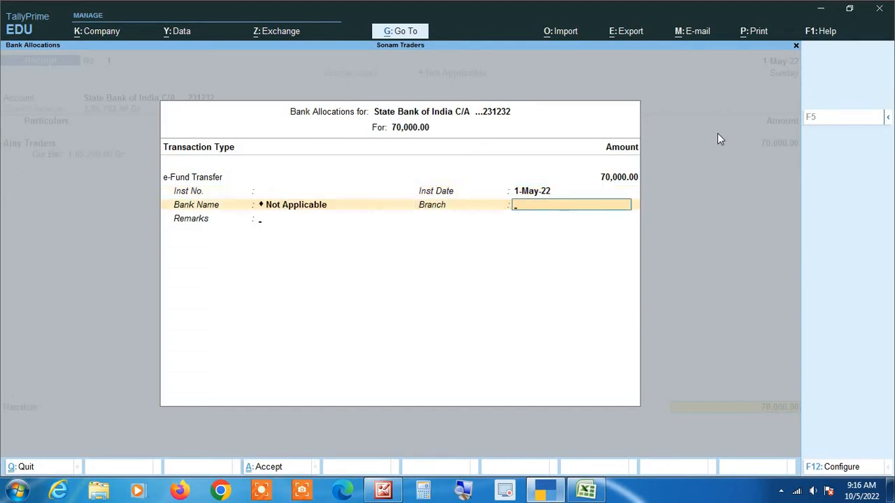
key(Return)
key(Return)
key(Return)
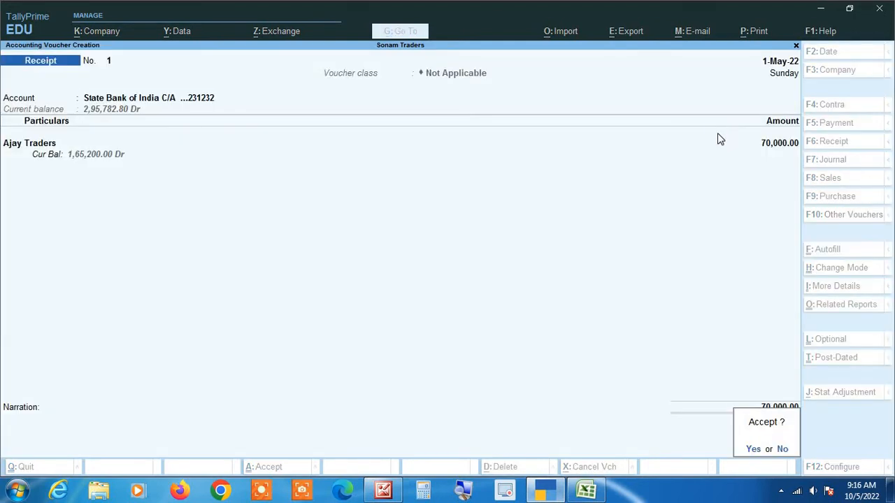
key(Return)
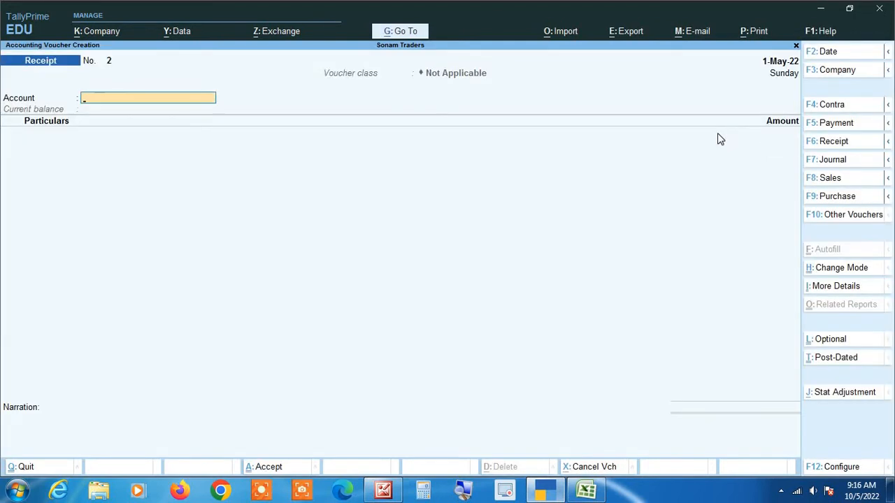
Step: Return from the Excel statement to TallyPrime and switch to a new Contra voucher
key(alt+Tab)
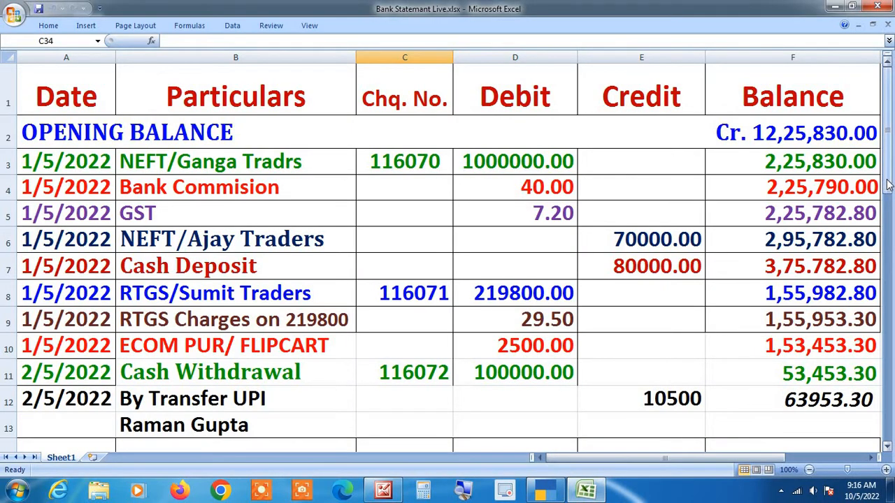
click(463, 493)
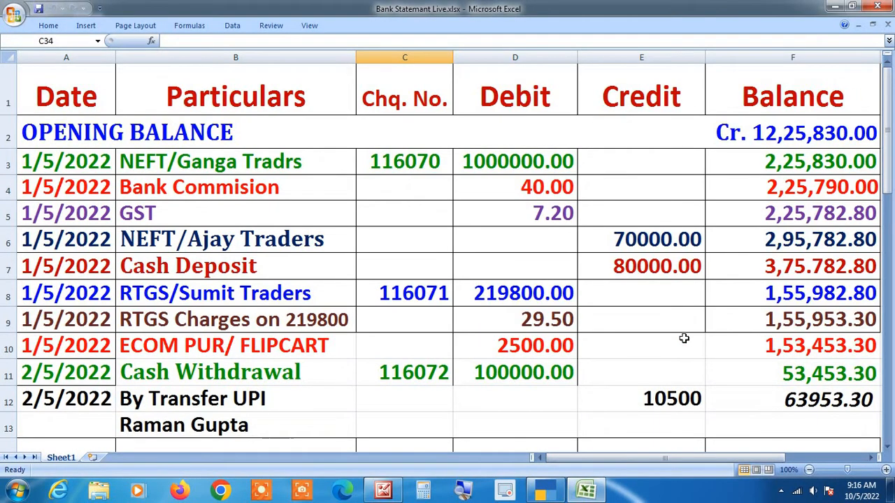
key(alt+Tab)
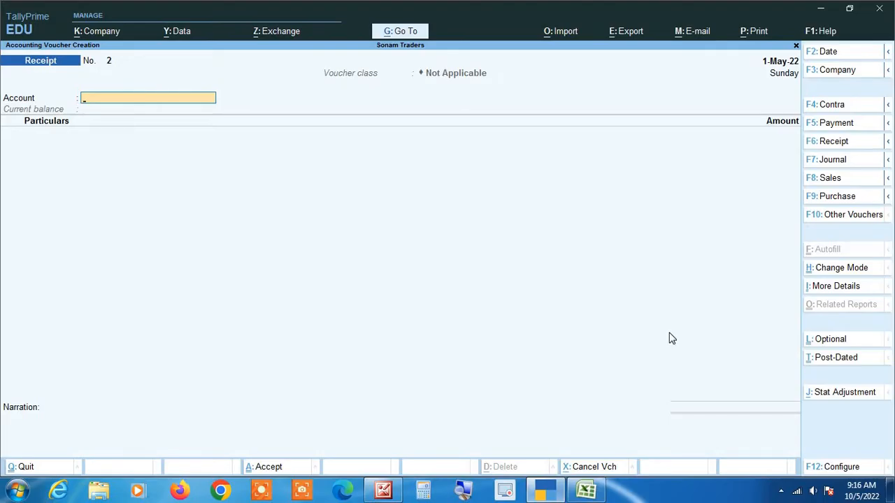
key(F4)
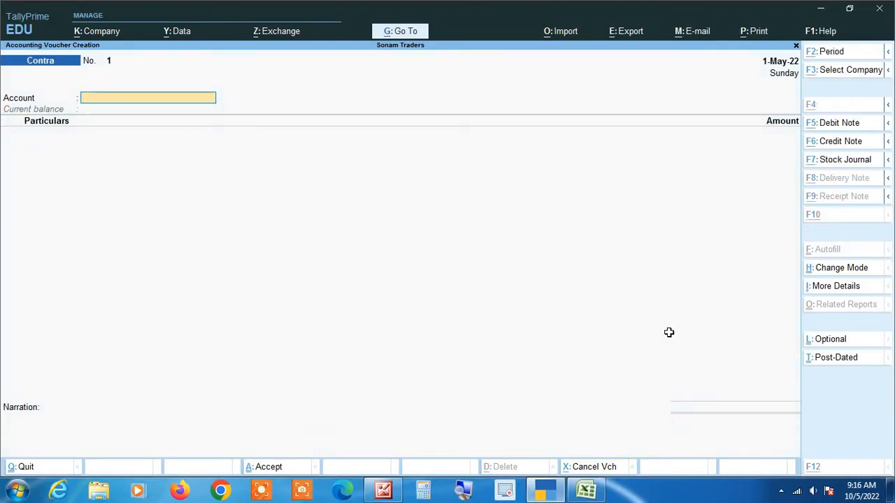
Step: Check the statement, then choose State Bank of India C/A as account and Cash as particular
key(alt+Tab)
key(alt+Tab)
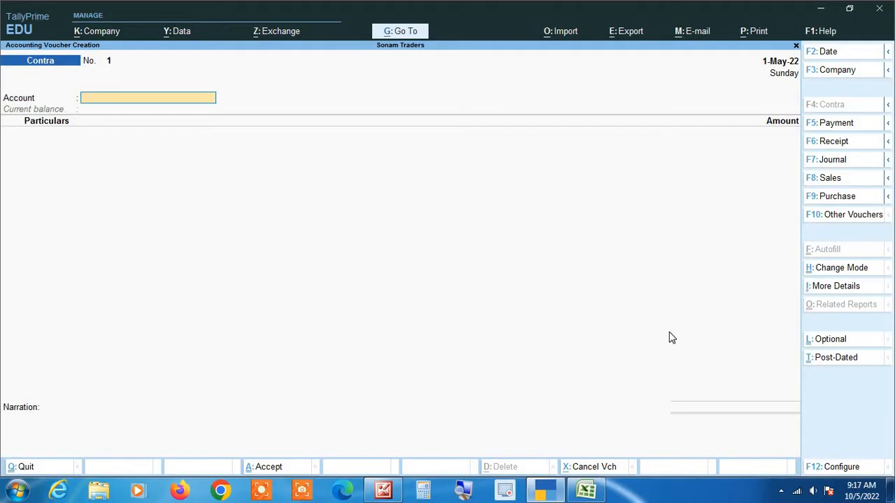
key(alt+Tab)
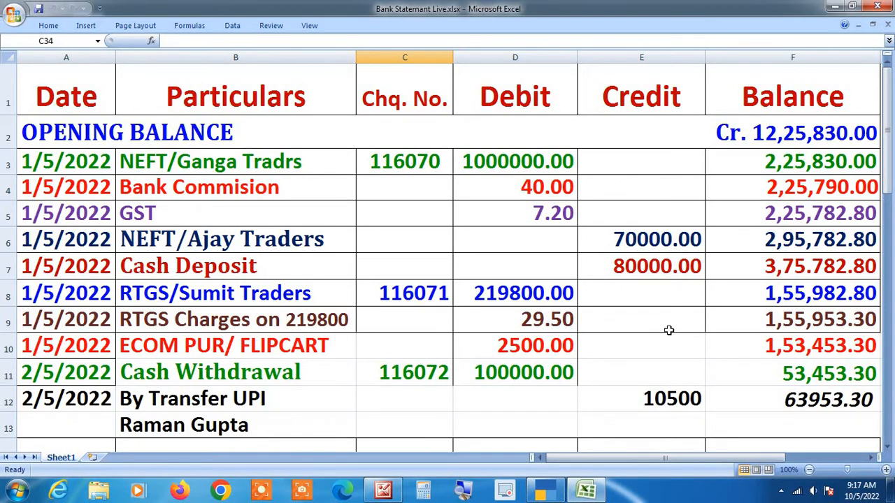
key(alt)
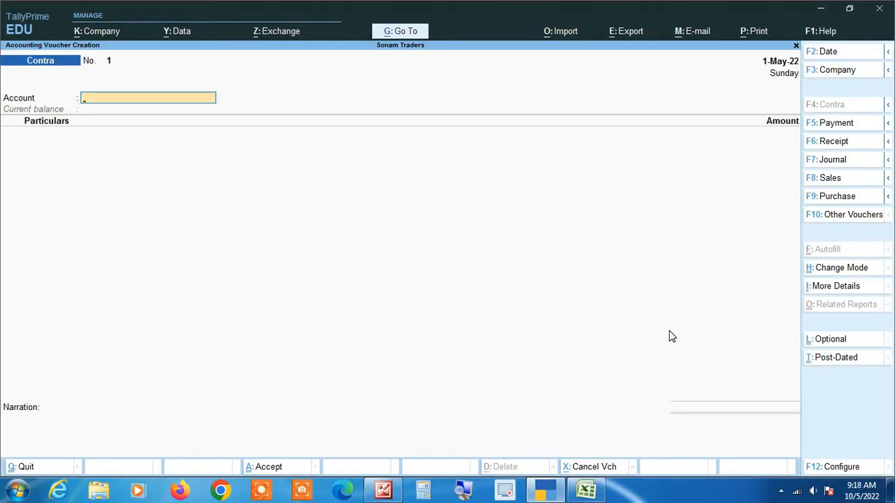
text(St)
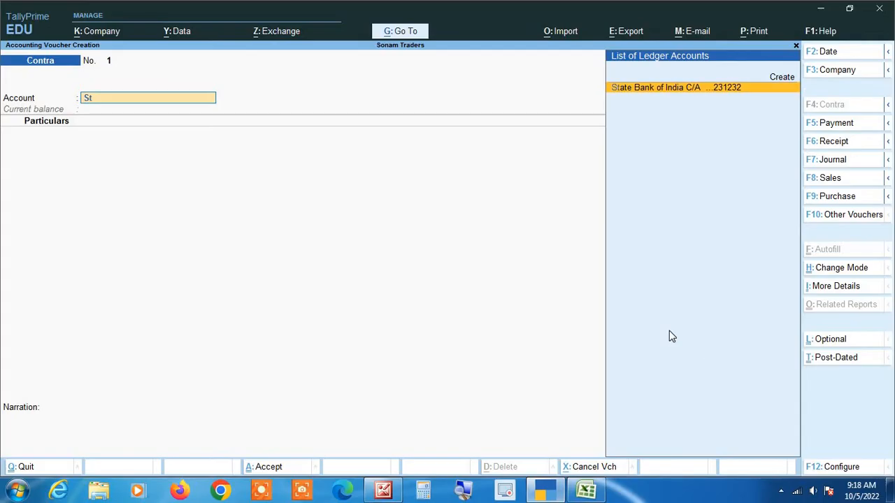
key(Return)
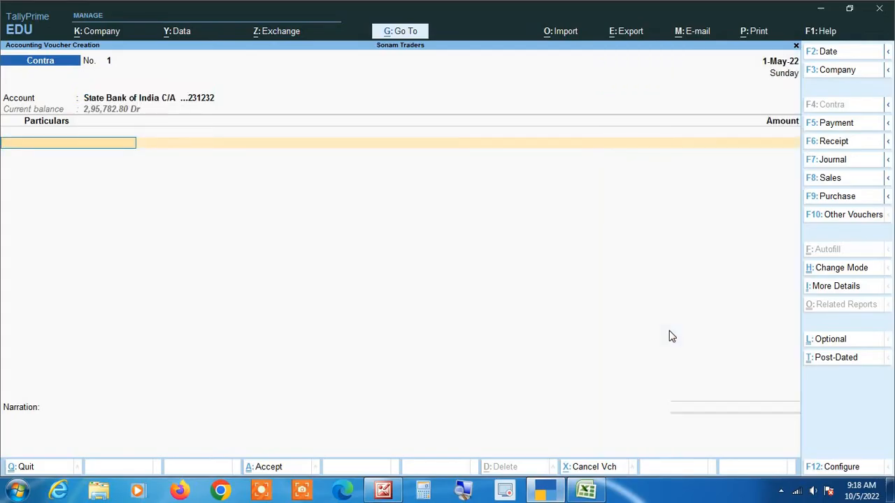
text(Cash)
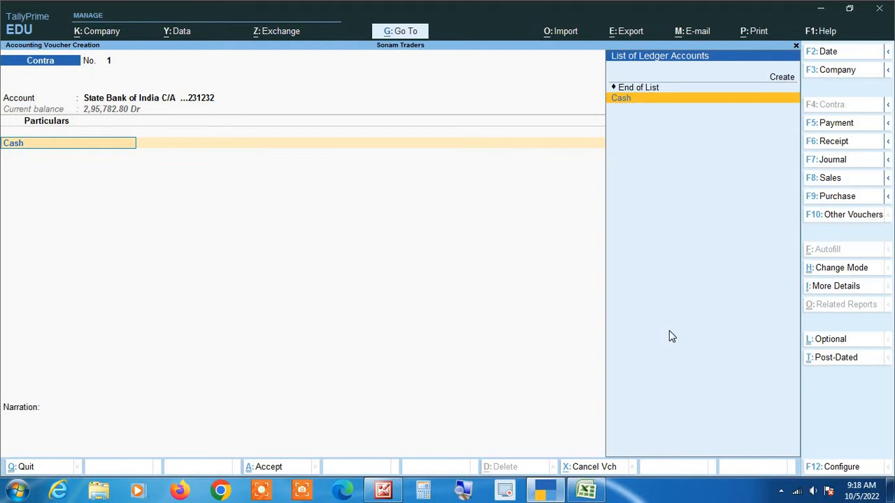
key(Return)
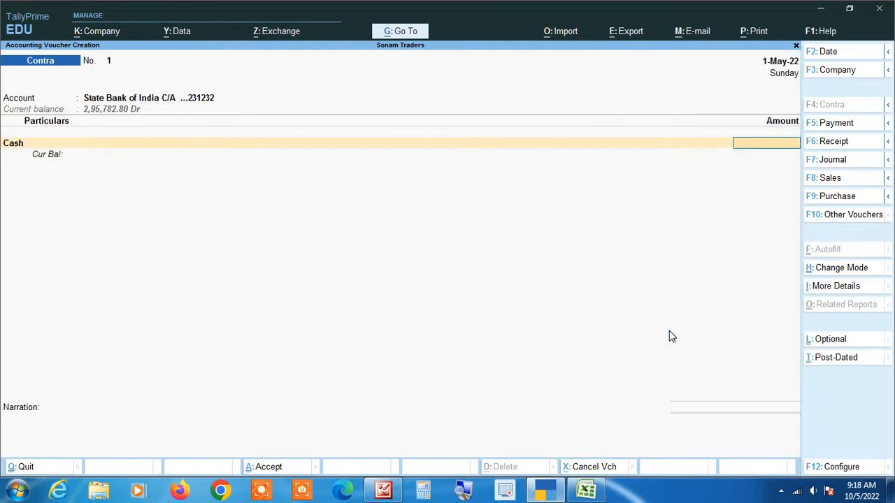
key(BackSpace)
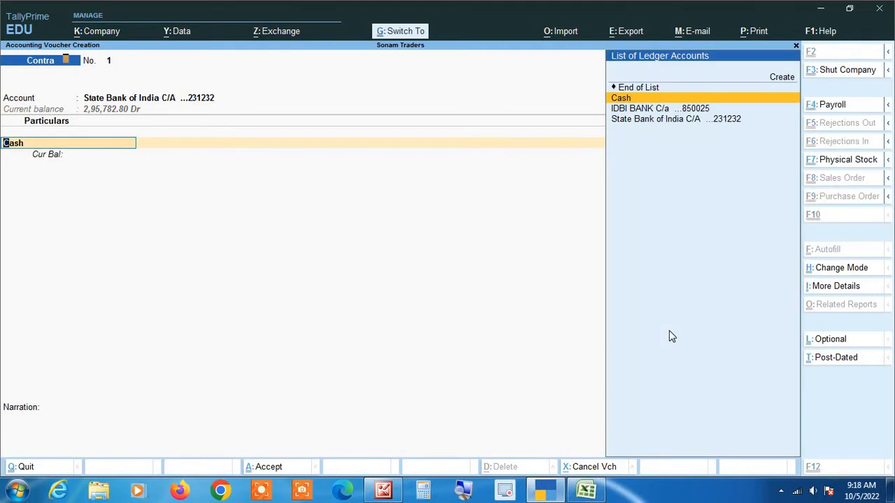
Step: Alter the Cash ledger to give it an opening balance of 2,50,000.00 Dr
key(ctrl+Return)
key(Return)
key(Return)
key(Return)
key(Return)
key(Return)
key(Return)
key(Return)
key(Return)
key(Return)
key(Return)
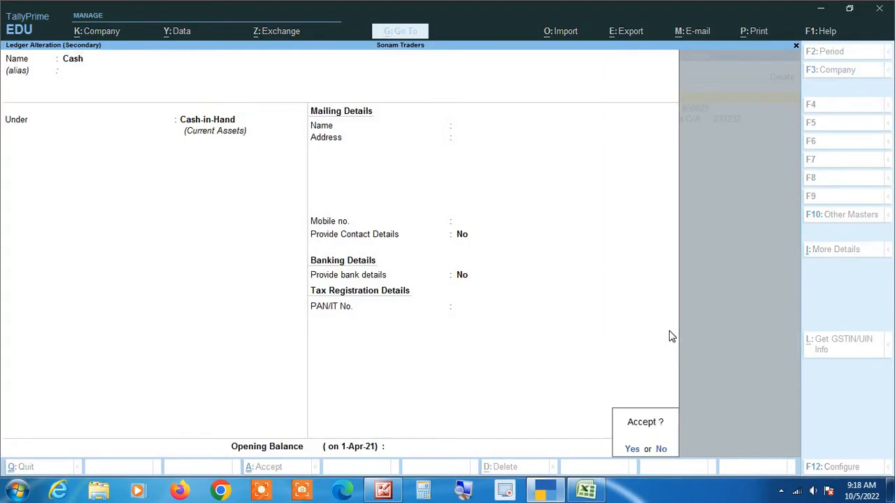
key(BackSpace)
text(250000)
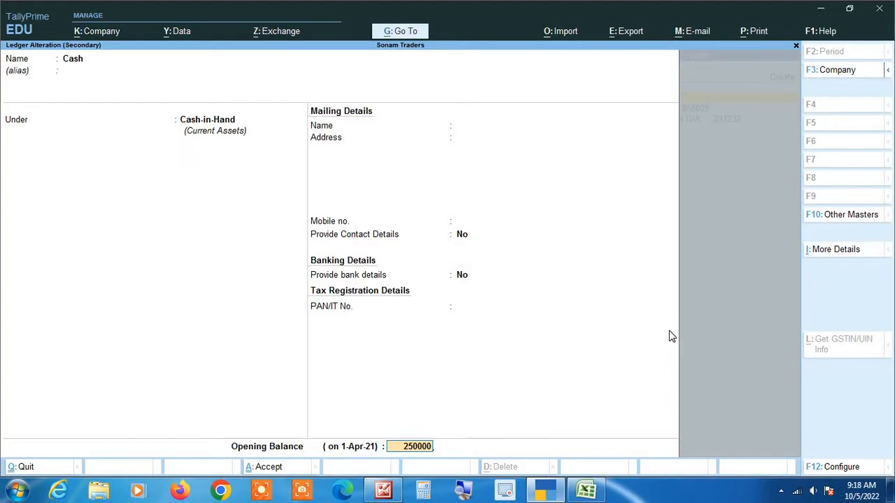
key(Return)
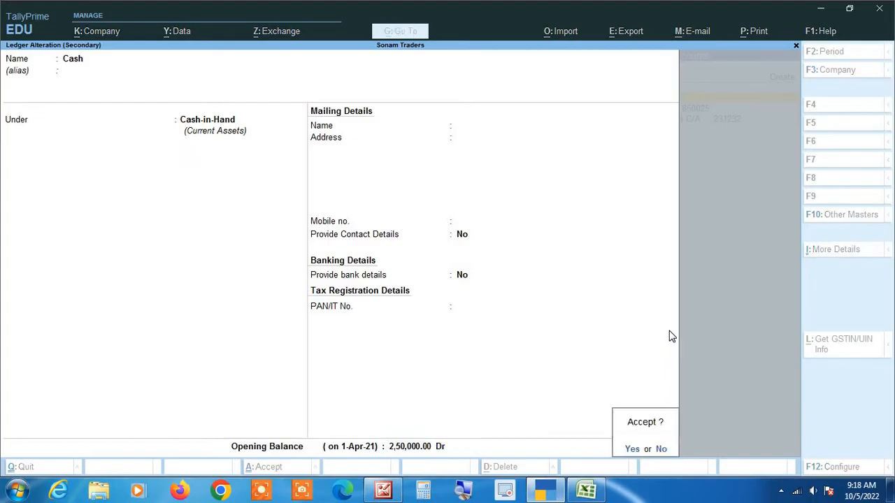
key(Return)
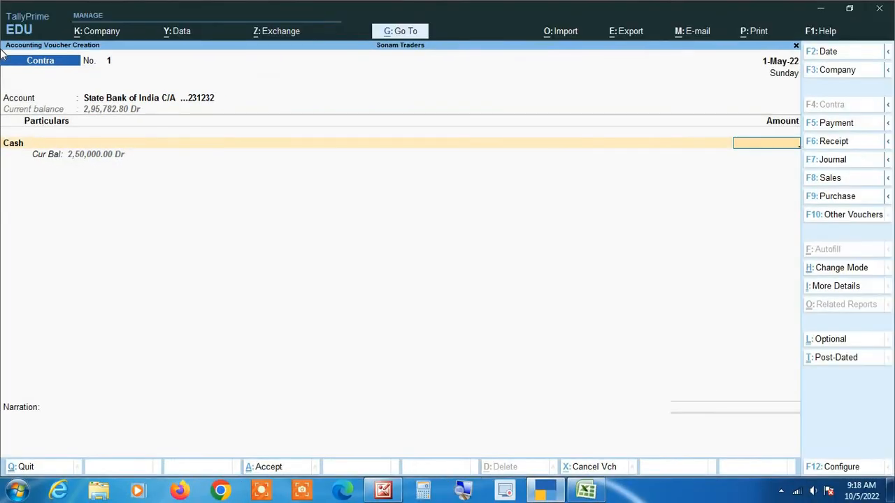
Step: Enter 80,000.00 against Cash in Contra voucher No. 1 after checking the statement
key(alt+Tab)
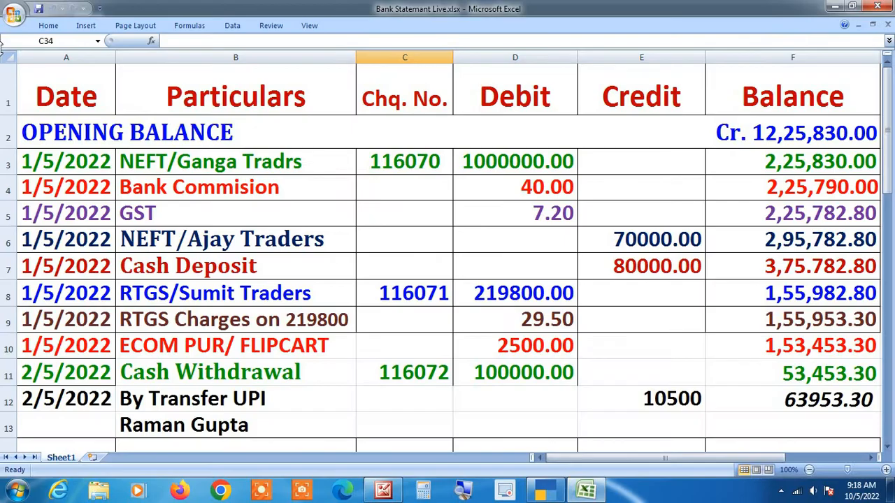
key(alt+Tab)
text(80000)
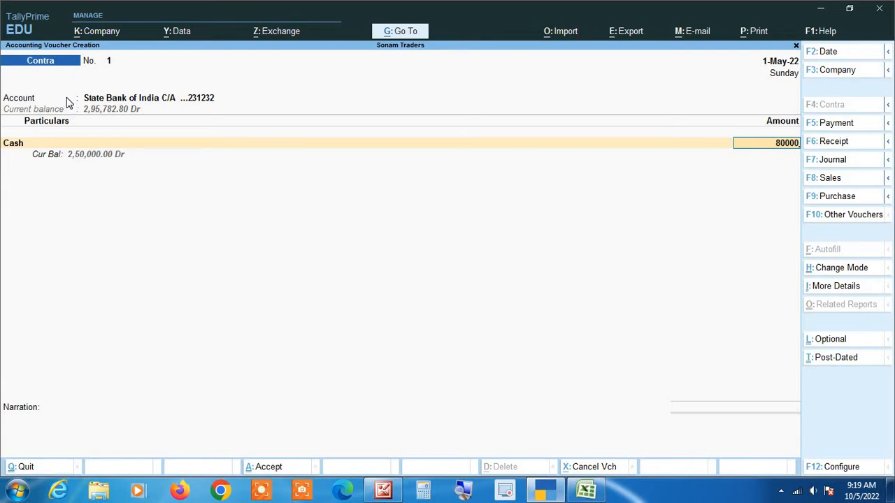
key(Return)
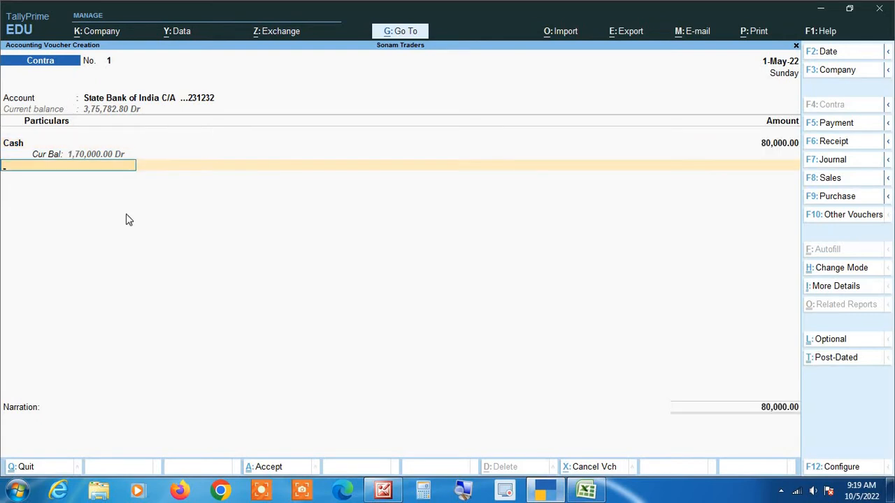
click(460, 492)
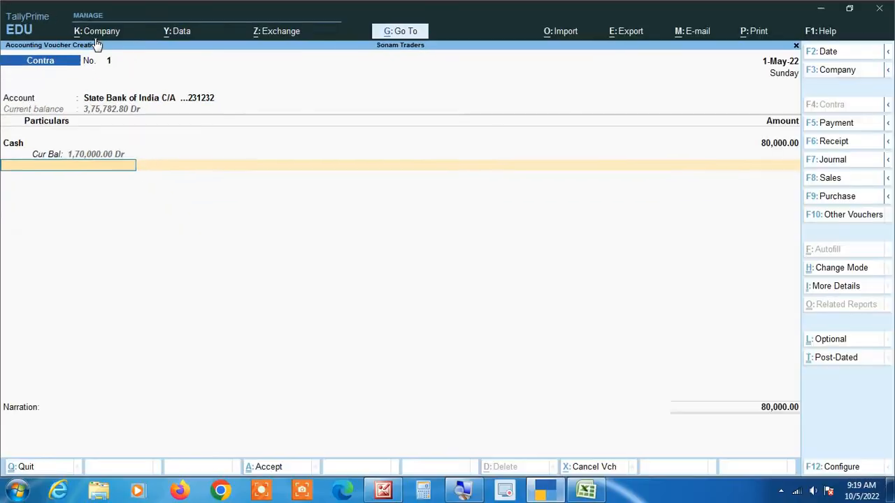
Step: Accept the bank allocation and cash denominations, save Contra voucher No. 1, and view the Excel statement
key(Return)
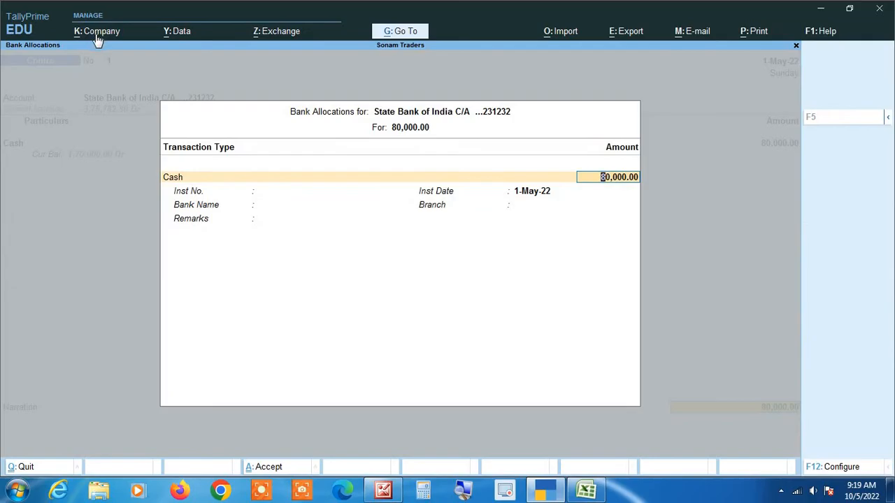
key(Return)
key(Return)
key(Return)
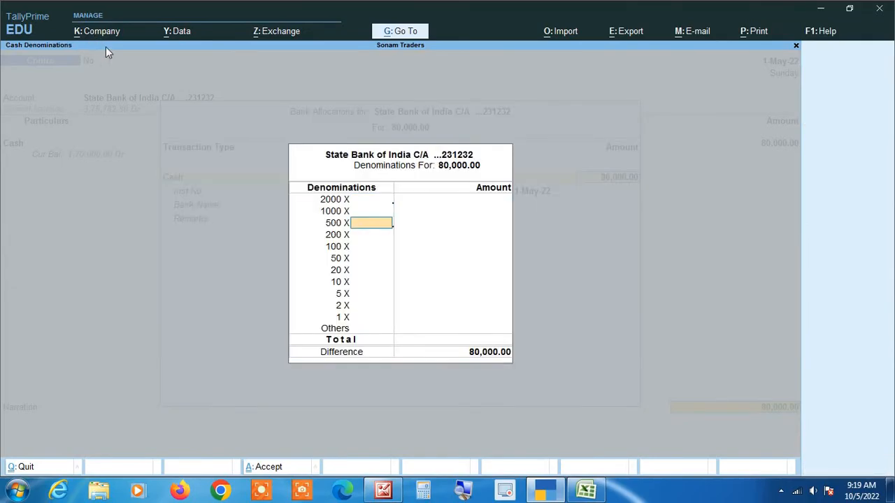
key(Return)
key(Return)
key(Return)
key(Return)
key(Return)
key(Return)
key(Return)
key(Return)
key(Return)
key(Return)
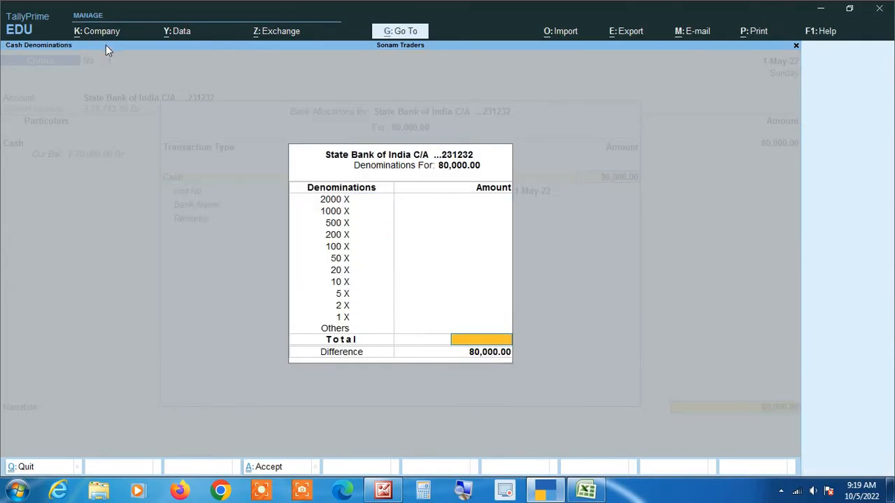
key(Return)
key(Return)
key(Return)
key(Return)
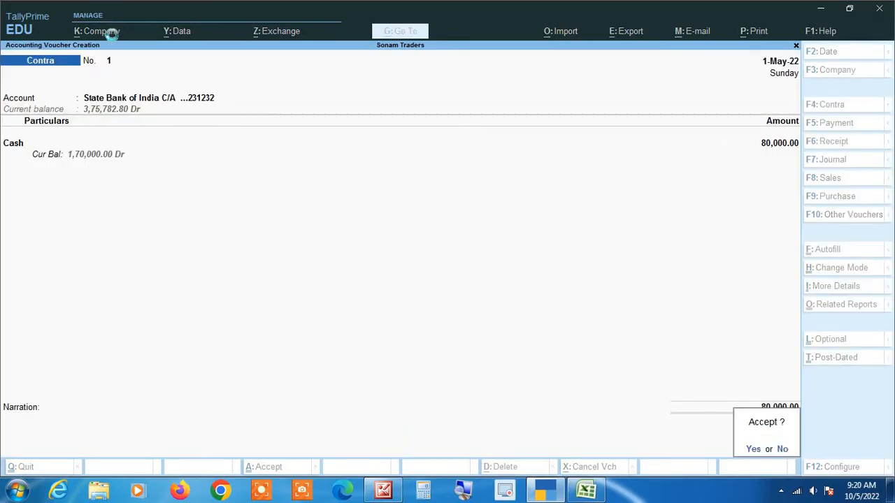
key(Return)
key(alt+Tab)
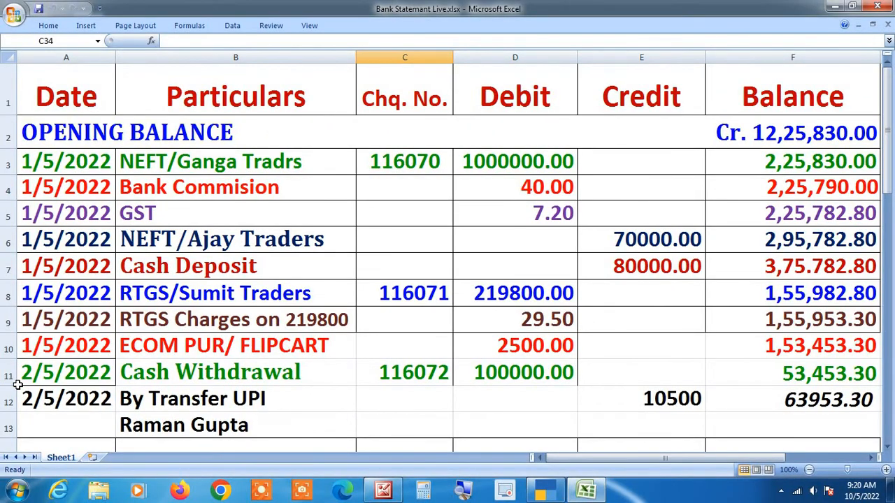
Step: Start a Payment voucher from State Bank of India C/A to SUMIT TRADERS
key(alt+Tab)
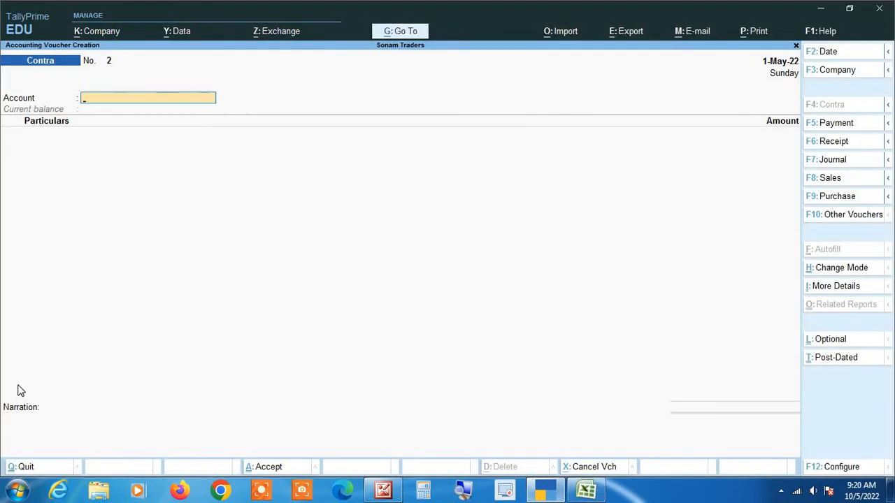
key(F5)
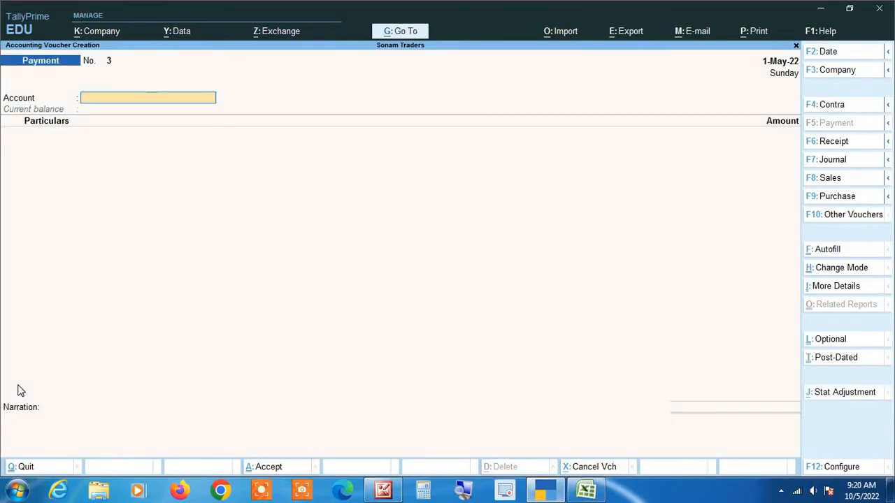
key(alt+Tab)
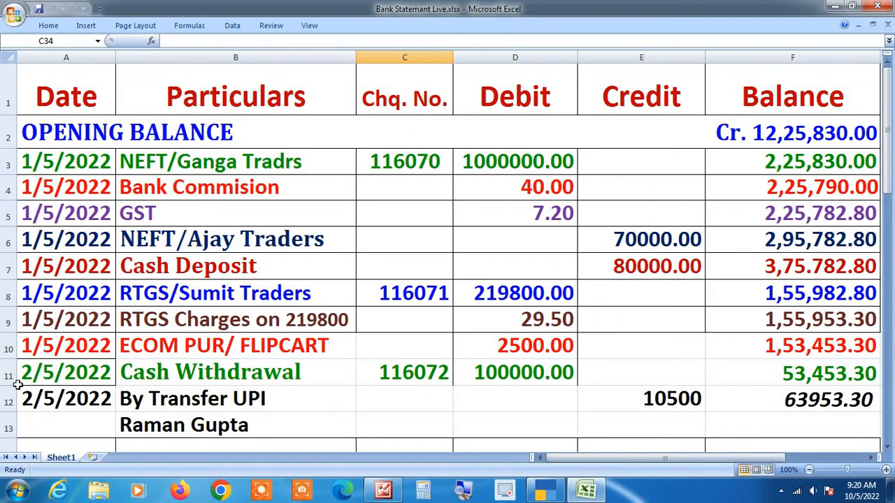
key(alt+Tab)
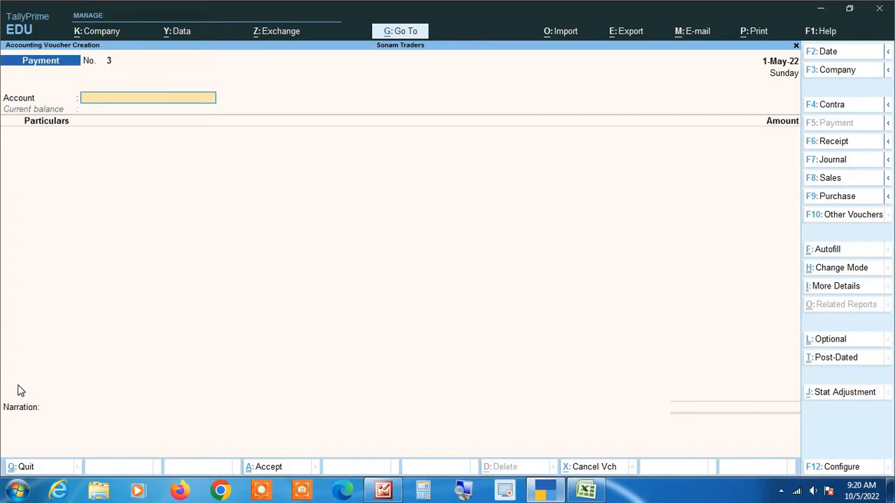
text(St)
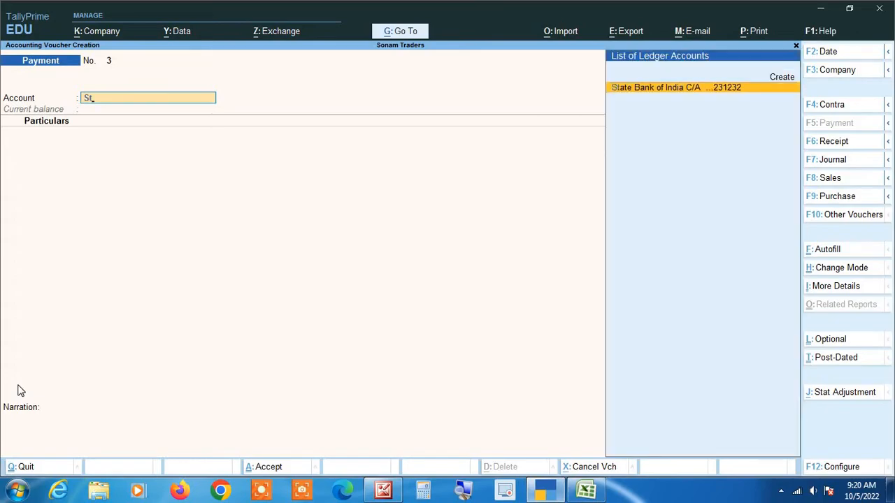
key(Return)
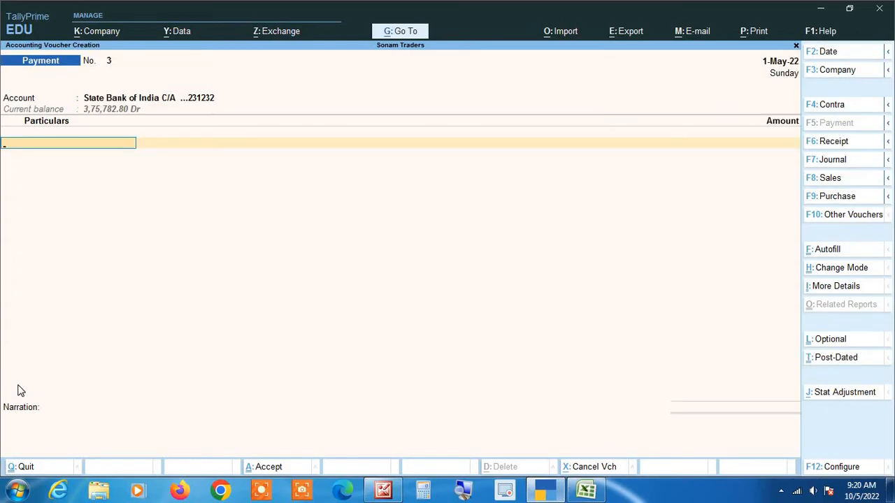
key(alt+Tab)
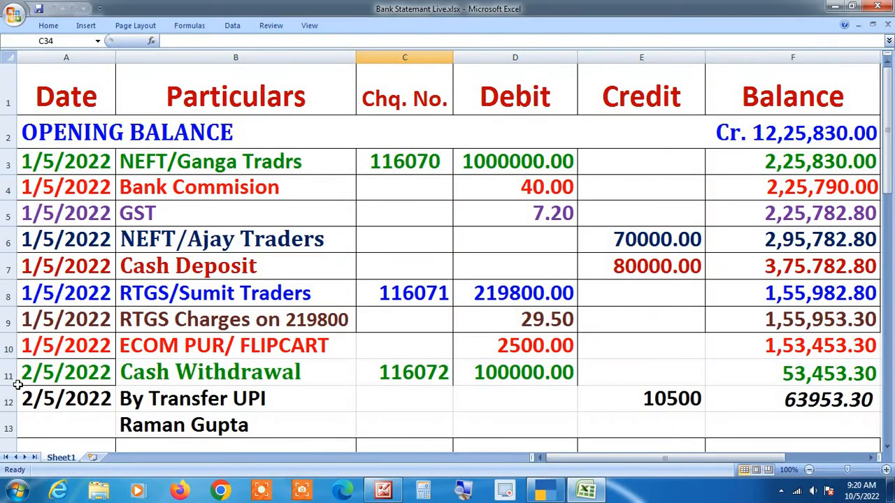
key(alt+Tab)
text(Sumit)
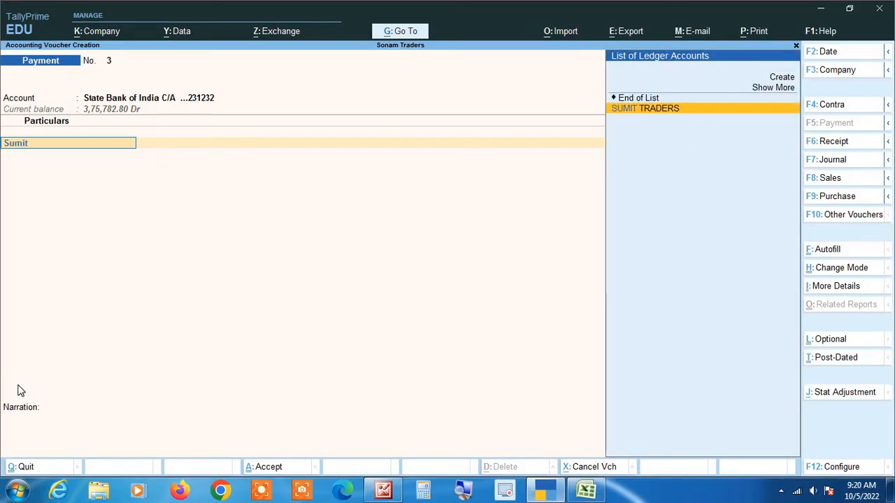
key(Return)
Step: Enter 2,19,800 with RTGS as the transfer mode and save payment voucher No. 3
key(alt+Tab)
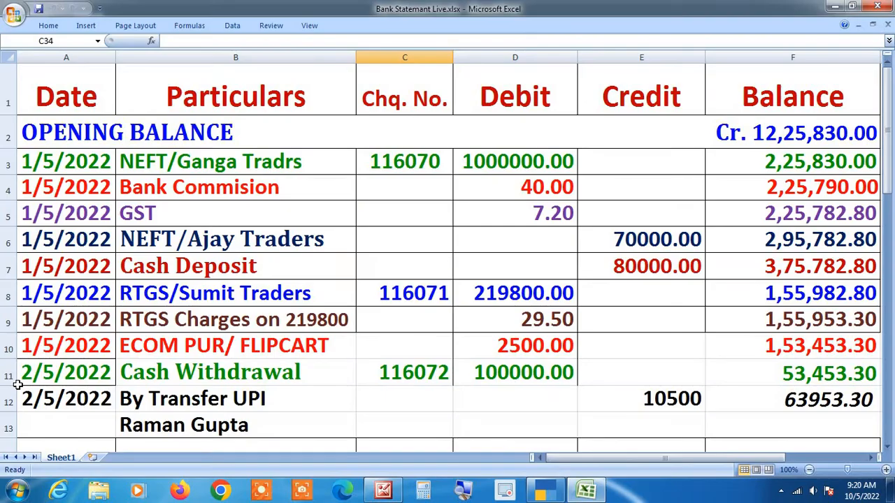
key(alt+Tab)
text(2)
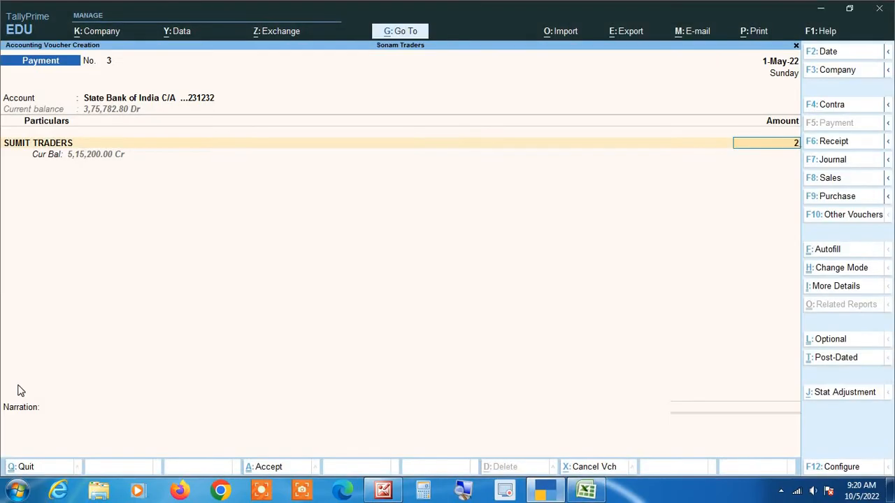
text(,19,800)
key(Return)
key(Return)
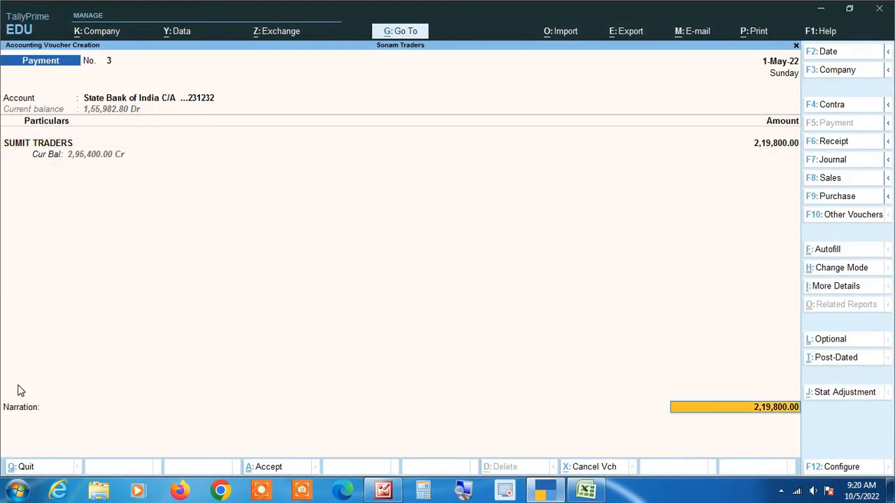
key(Return)
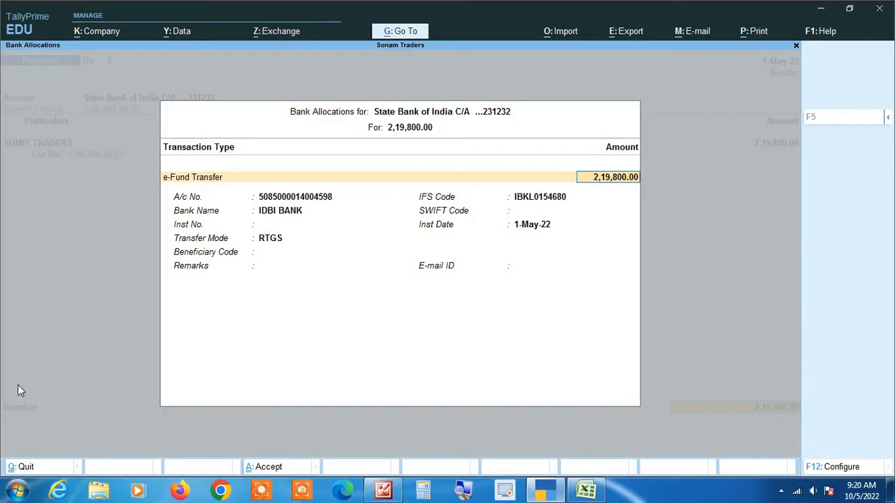
key(Return)
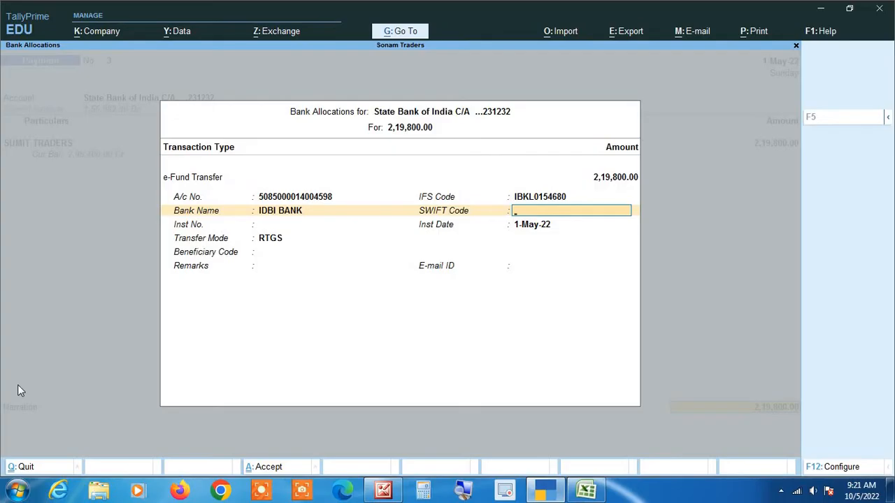
key(Return)
key(Return)
key(Return)
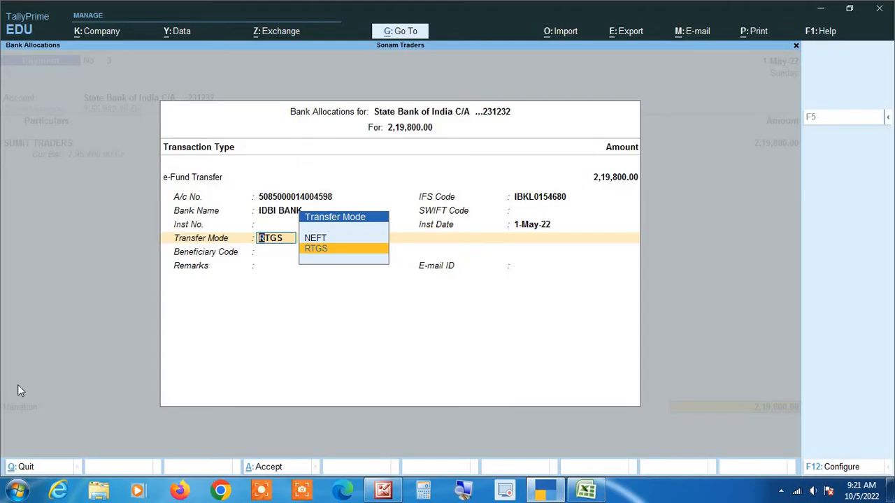
key(alt+Tab)
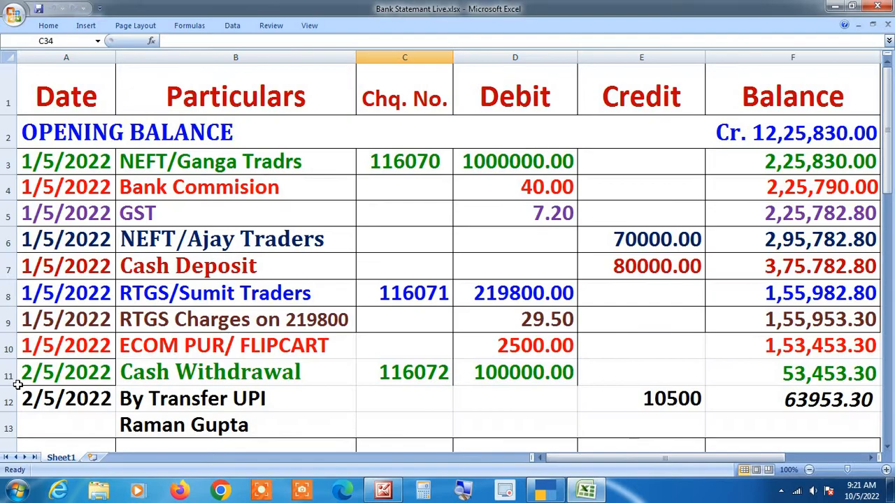
key(alt+Tab)
key(Return)
key(Return)
key(Return)
key(Return)
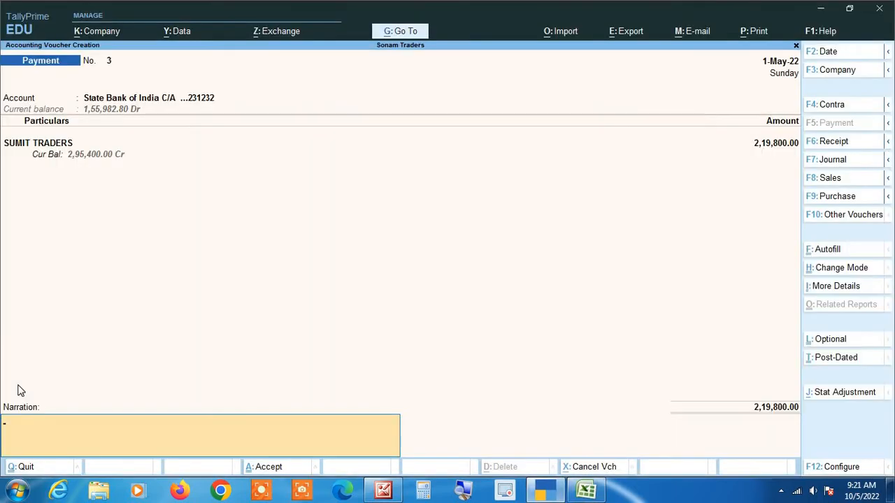
key(Return)
key(Return)
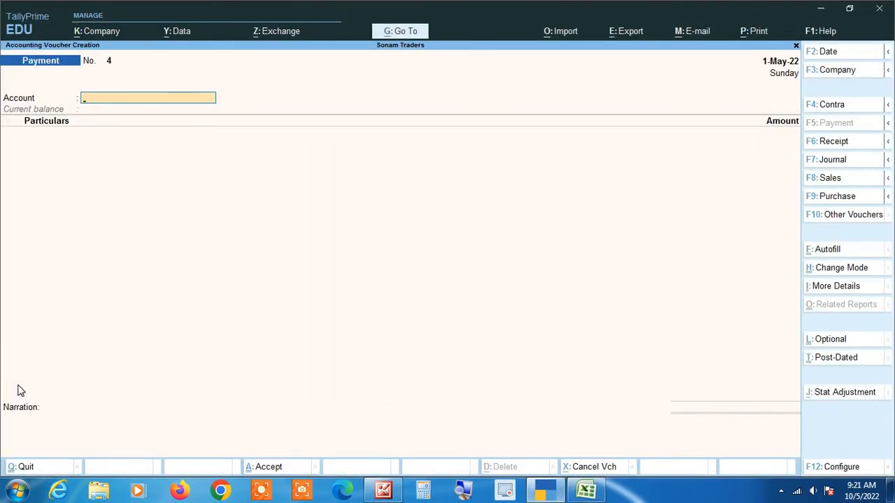
key(alt+Tab)
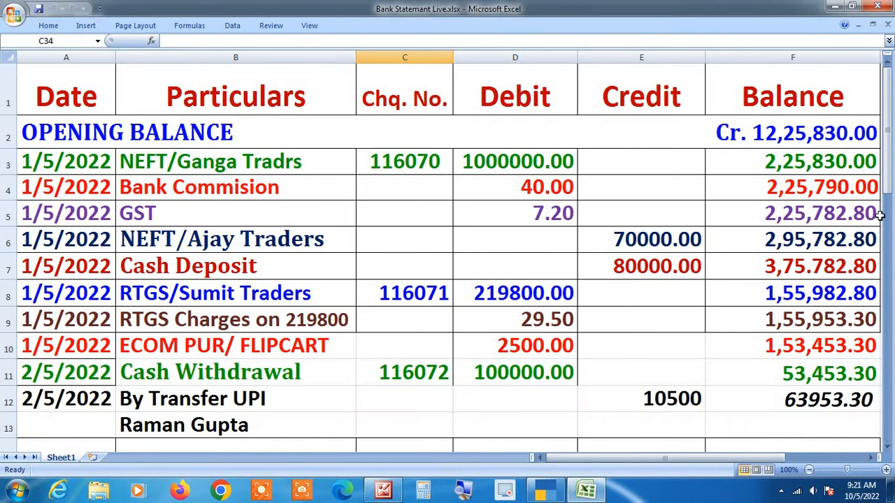
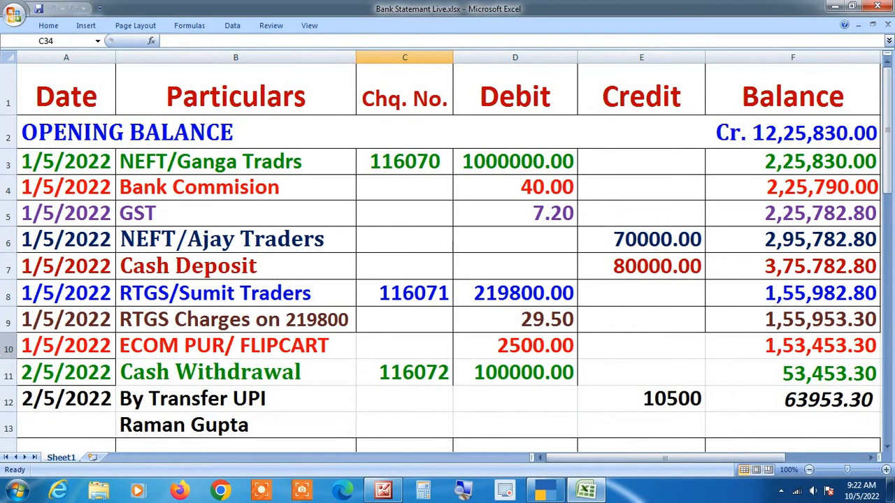
Step: Switch from the Excel statement back to TallyPrime's blank Payment voucher No. 4
key(alt+Tab)
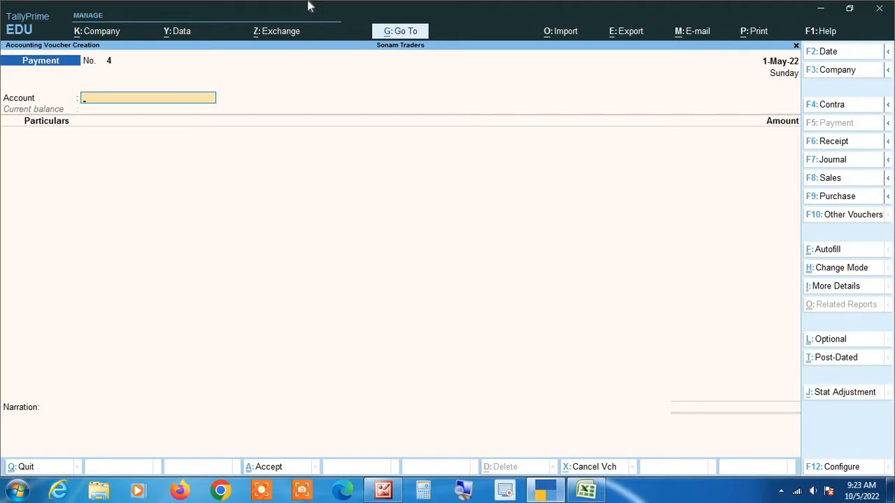
Step: Choose State Bank of India C/A as the account and Bank Charges as particulars, keeping Not Applicable in its ledger settings
text(St)
key(Return)
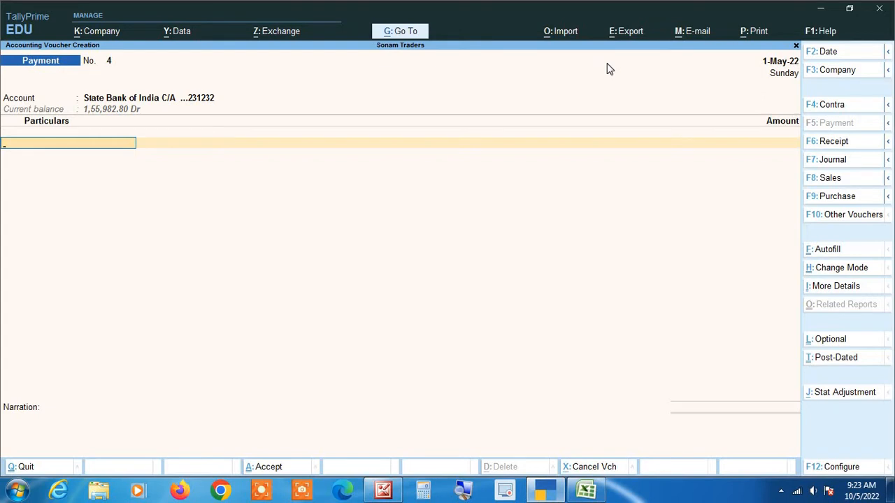
text(Ba)
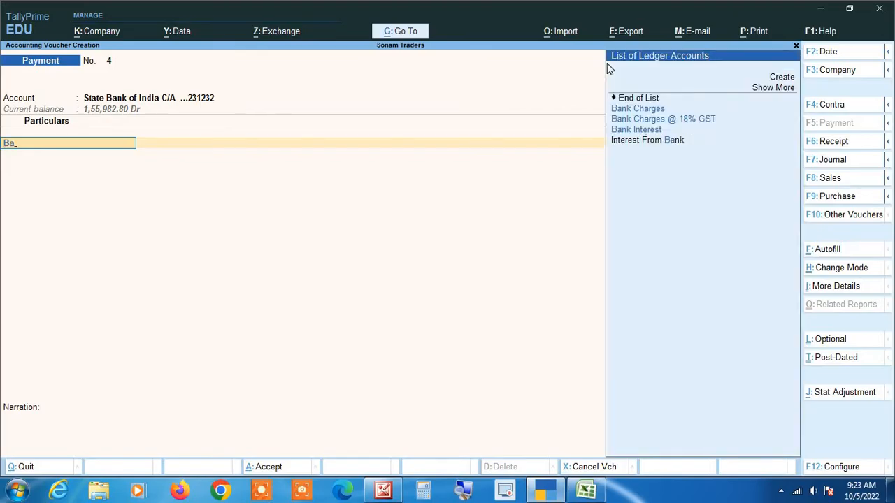
key(Down)
key(Return)
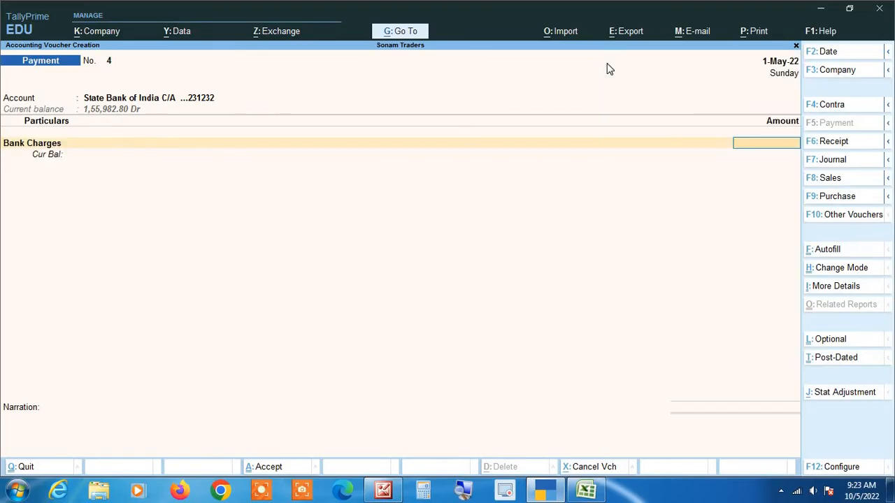
key(BackSpace)
key(ctrl+Return)
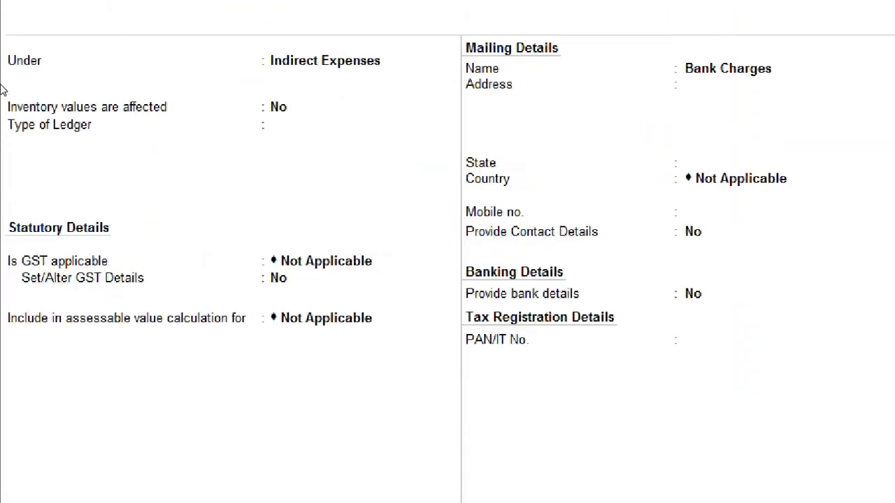
key(Return)
key(Return)
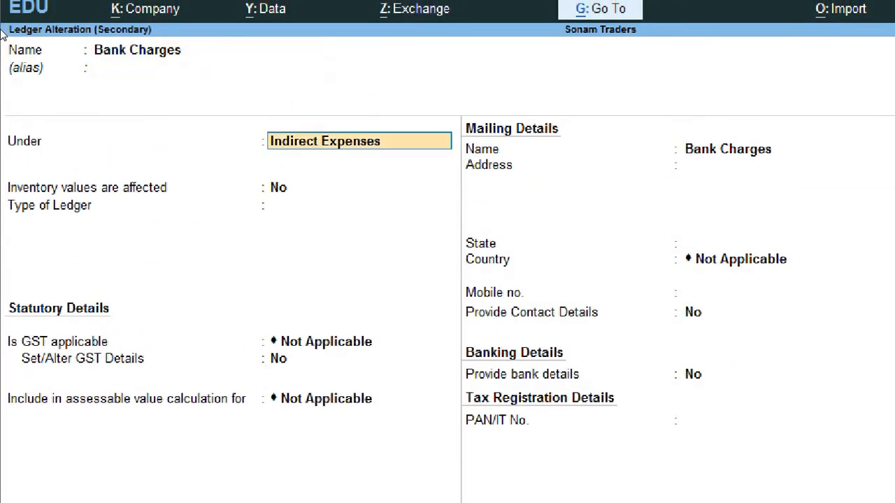
key(Return)
key(Return)
key(Return)
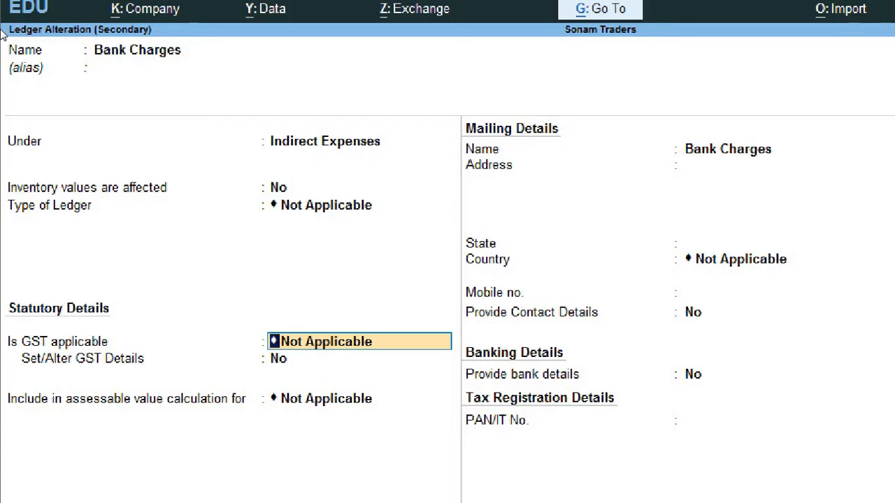
key(Return)
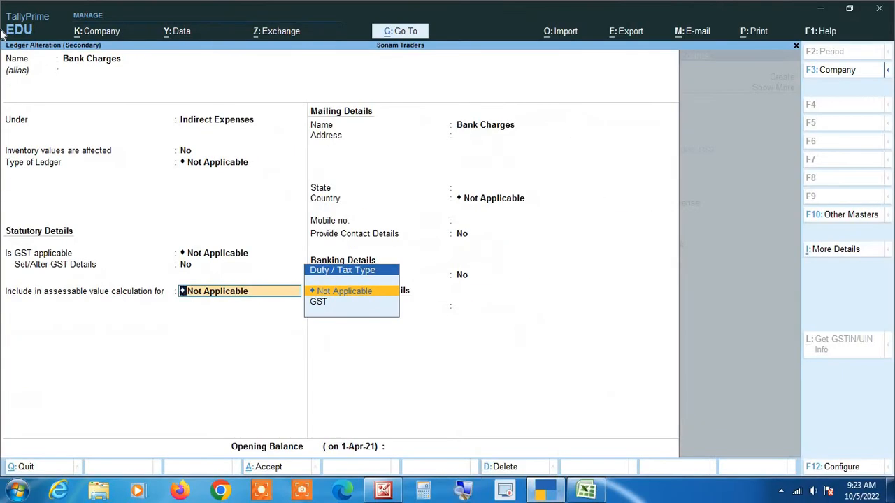
key(Return)
key(Return)
key(Return)
key(Return)
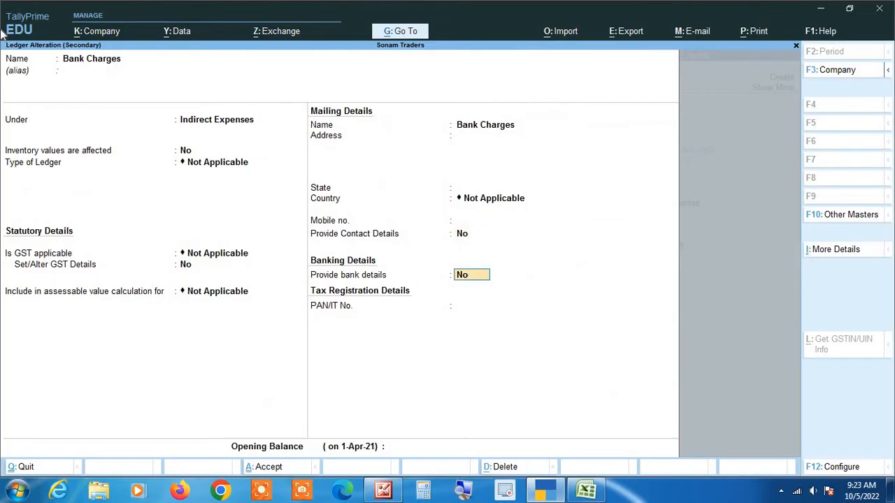
Step: Enter 29.50 as the bank charge, accept the Cheque bank allocation, and save the payment
key(Return)
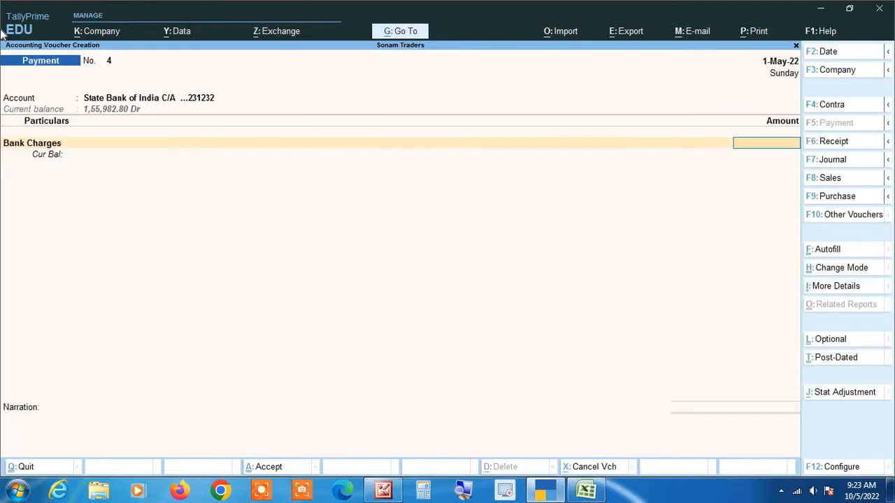
text(29.5)
key(Return)
key(Return)
key(Return)
key(Return)
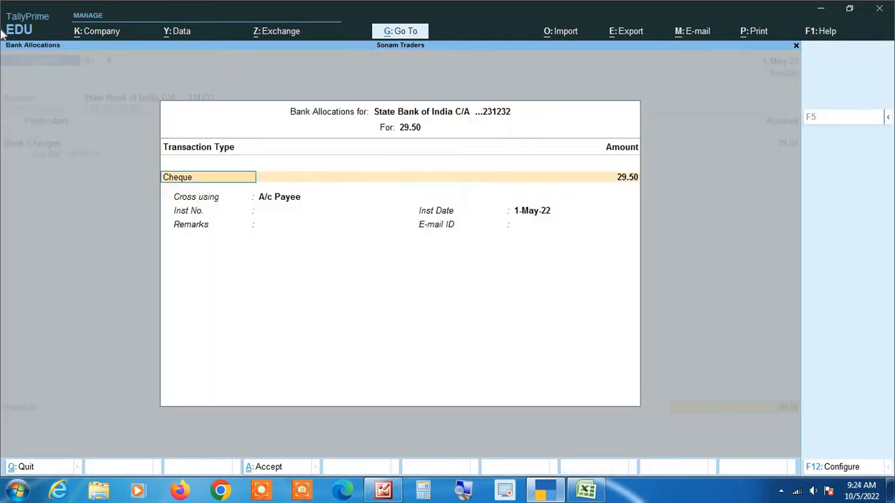
key(Return)
key(Return)
key(Return)
key(Return)
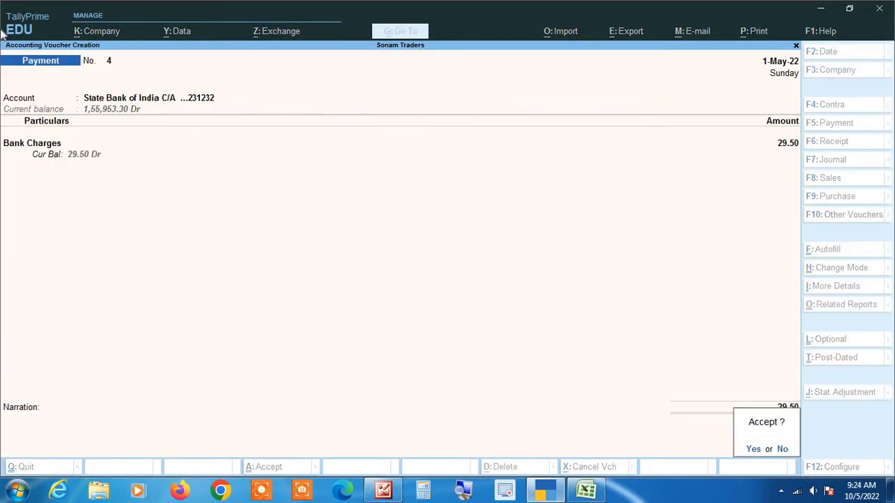
key(Return)
key(alt+Tab)
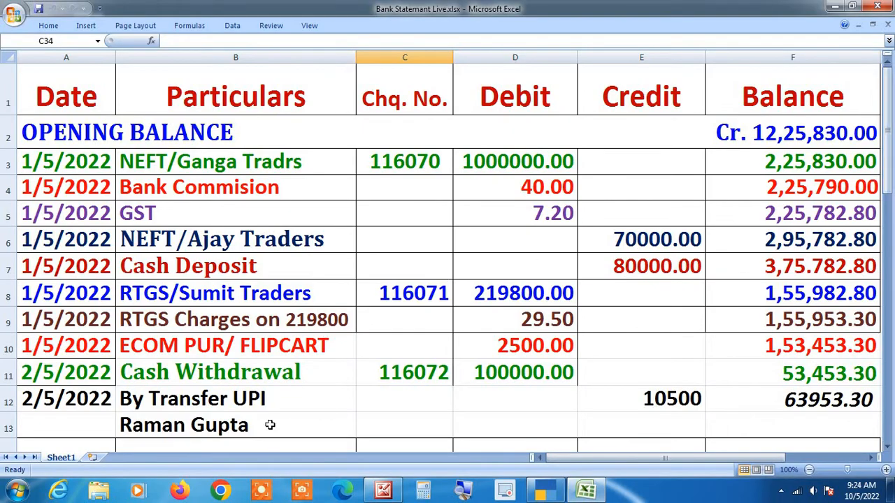
Step: Leave the Excel statement for TallyPrime's blank Payment voucher No. 5
click(463, 492)
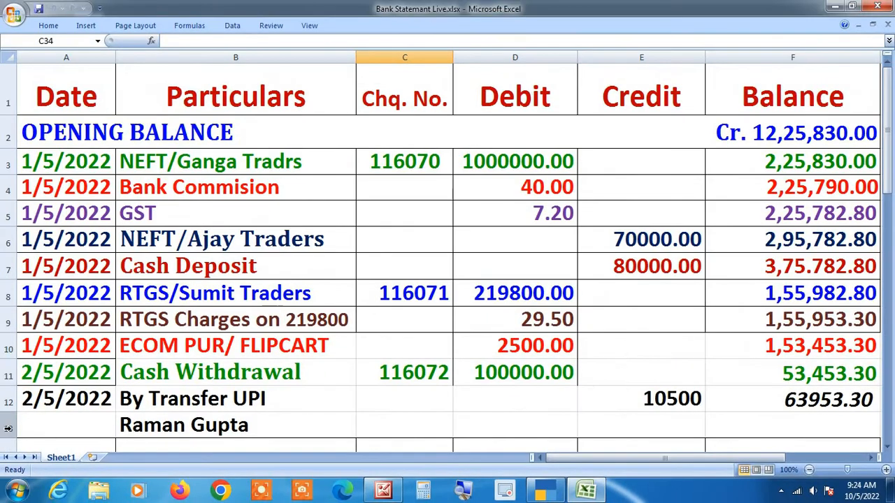
key(alt+Tab)
key(alt+Tab)
key(alt+Tab)
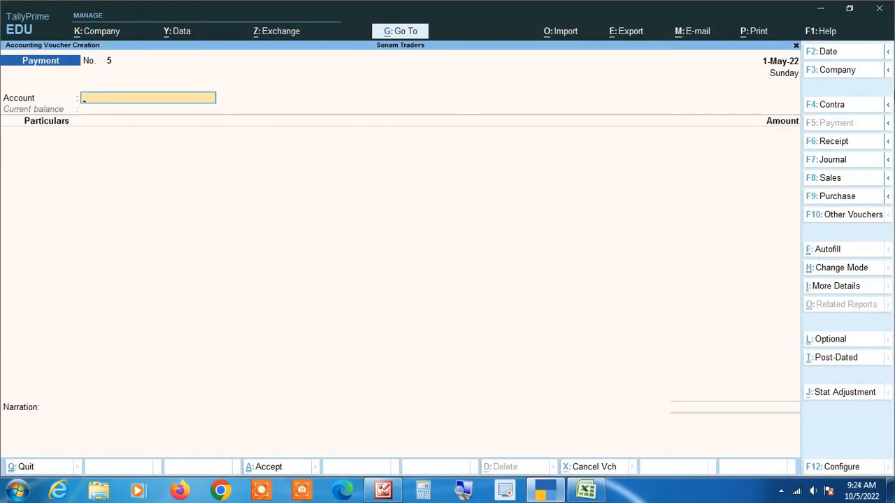
Step: Debit Drawing A/C 2,500 from State Bank of India C/A in Payment voucher No. 5
key(alt+Tab)
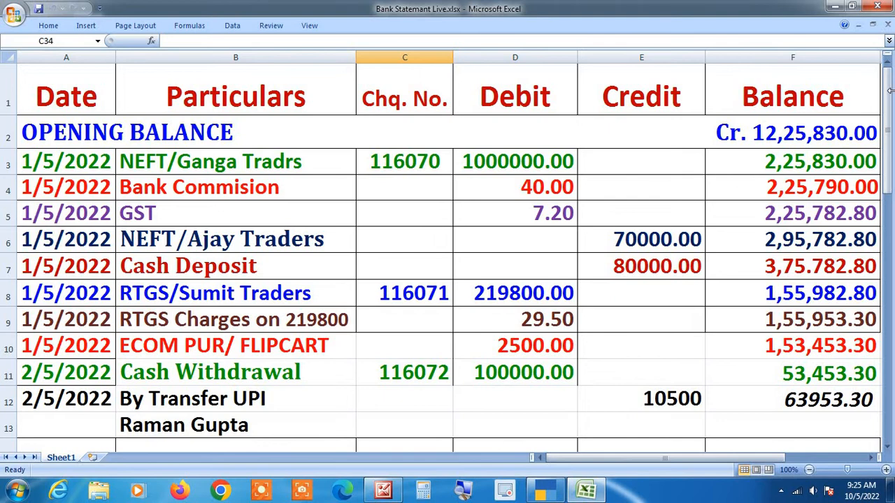
key(alt+Tab)
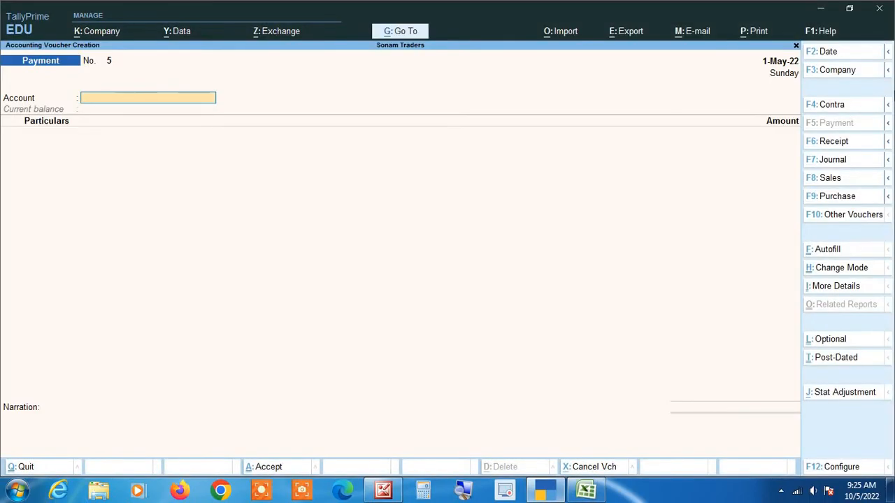
text(St)
key(Return)
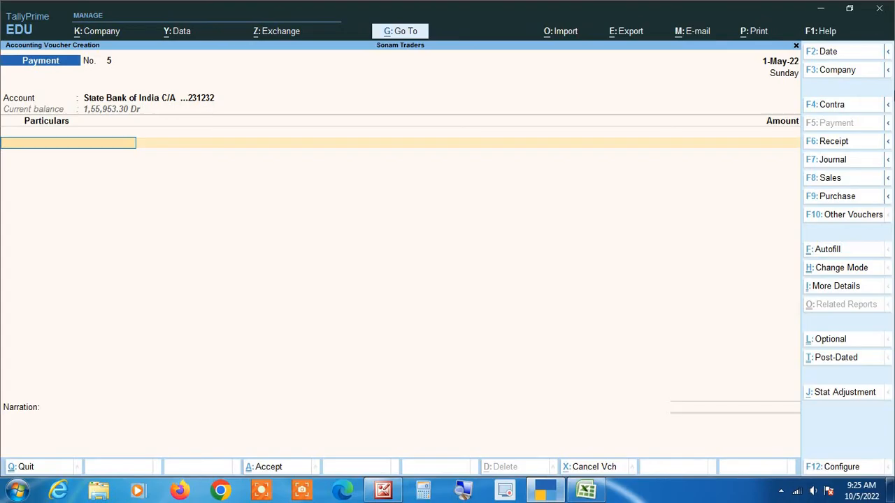
text(Dr)
key(Return)
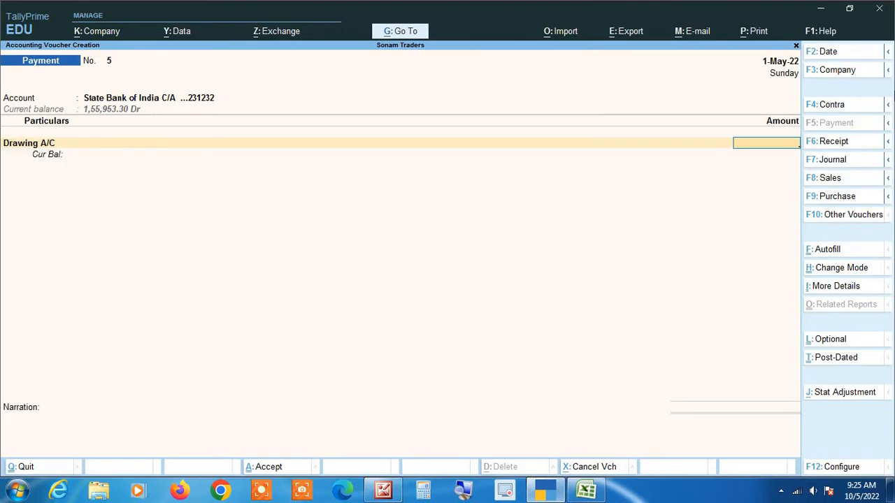
text(2500)
key(Return)
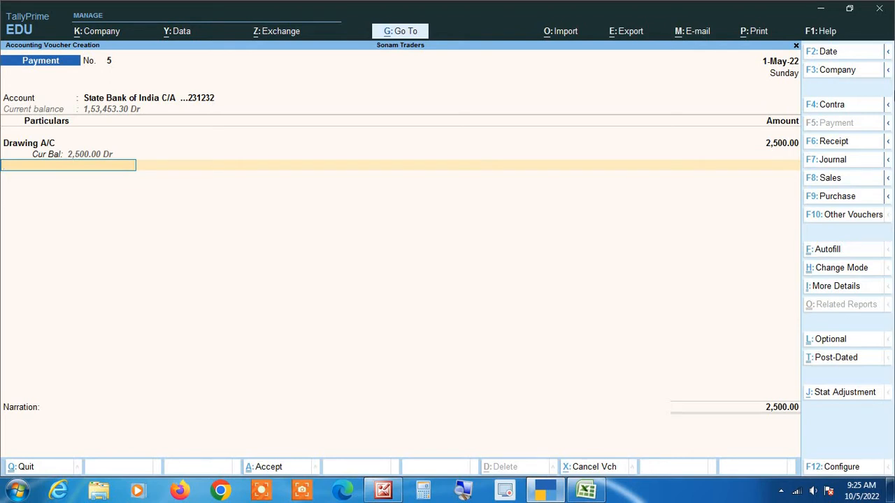
Step: Accept the Cheque bank allocation and save the 2,500 Drawing A/C payment
key(Return)
key(Return)
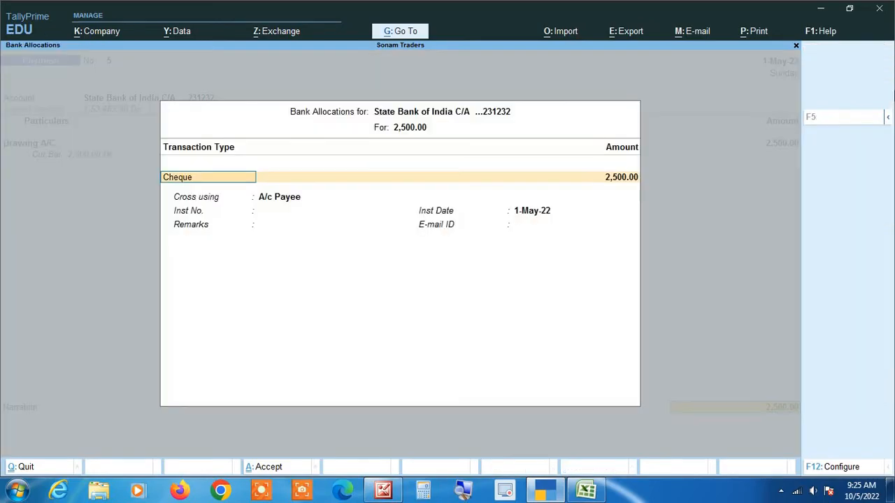
key(Return)
key(Return)
key(Return)
key(Return)
key(Return)
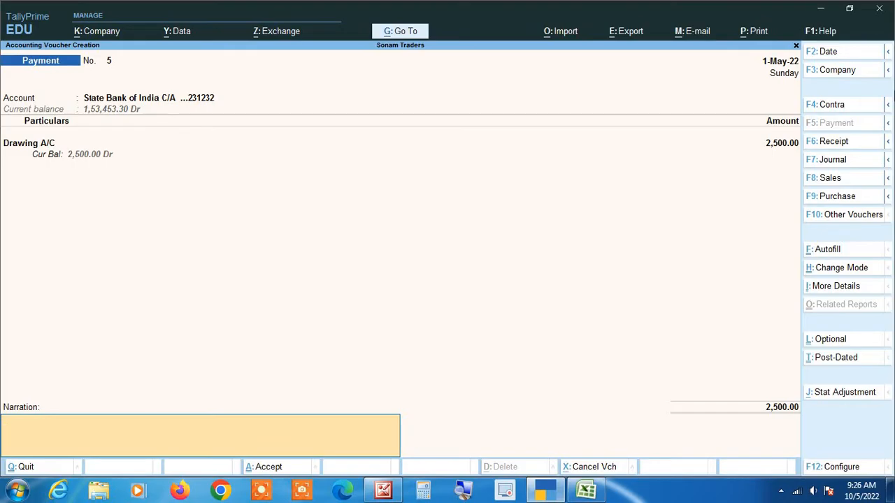
key(Return)
key(Return)
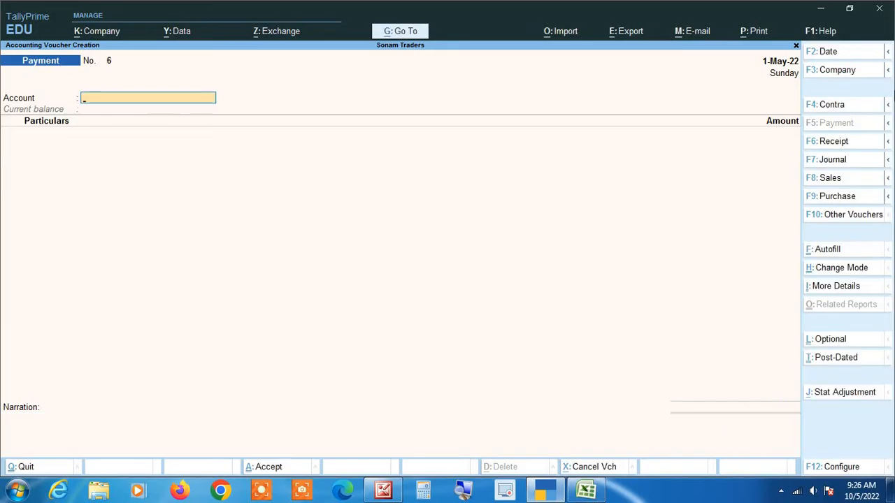
Step: Quit voucher entry and open the State Bank of India C/A ledger report, closing at 1,53,453.30
key(alt+Tab)
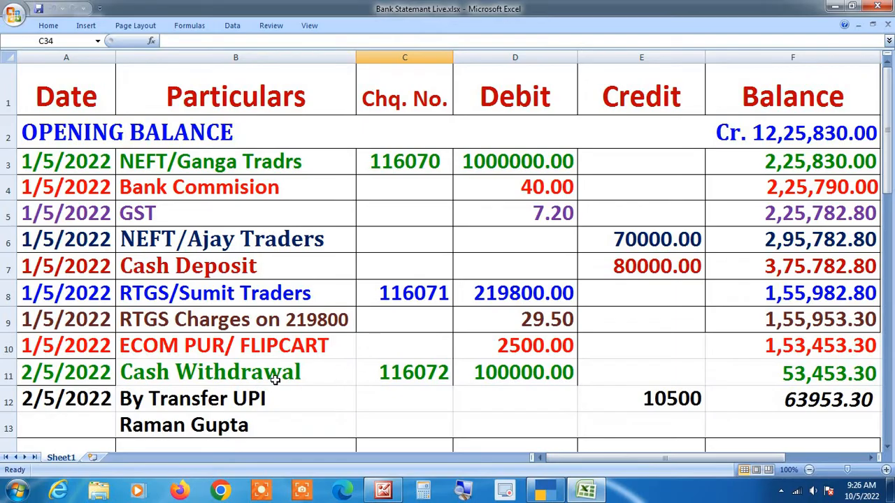
key(alt+Tab)
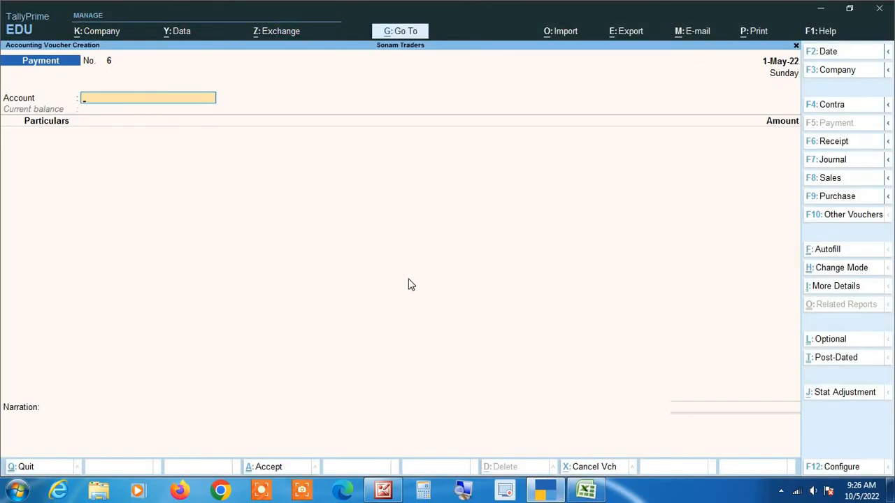
key(Escape)
key(y)
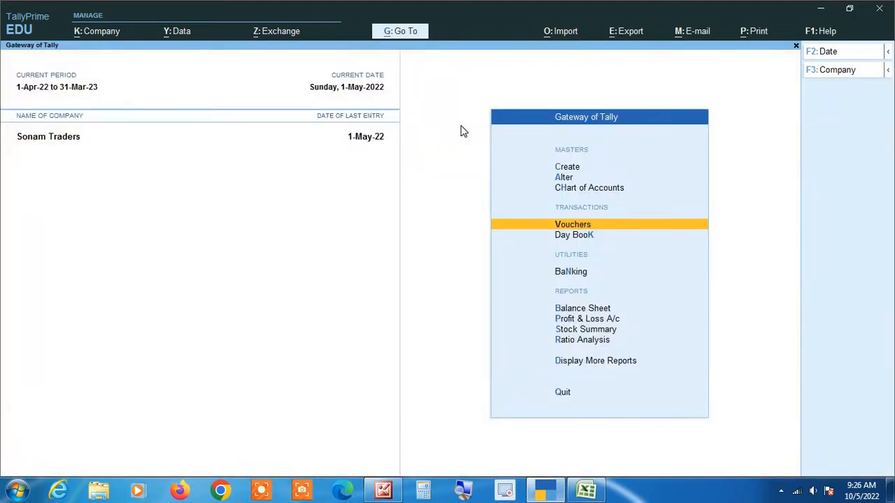
key(Down)
key(Down)
key(Down)
key(Down)
key(Down)
key(Down)
key(Down)
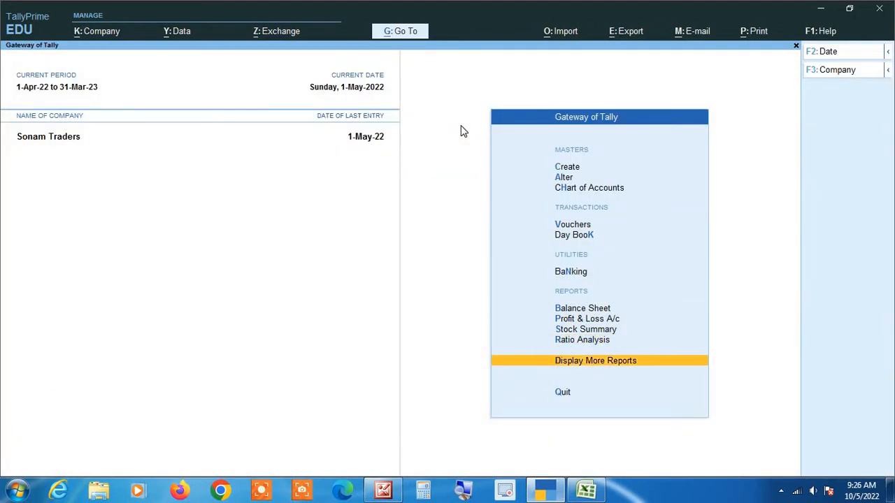
key(Return)
key(Down)
key(Down)
key(Down)
key(Down)
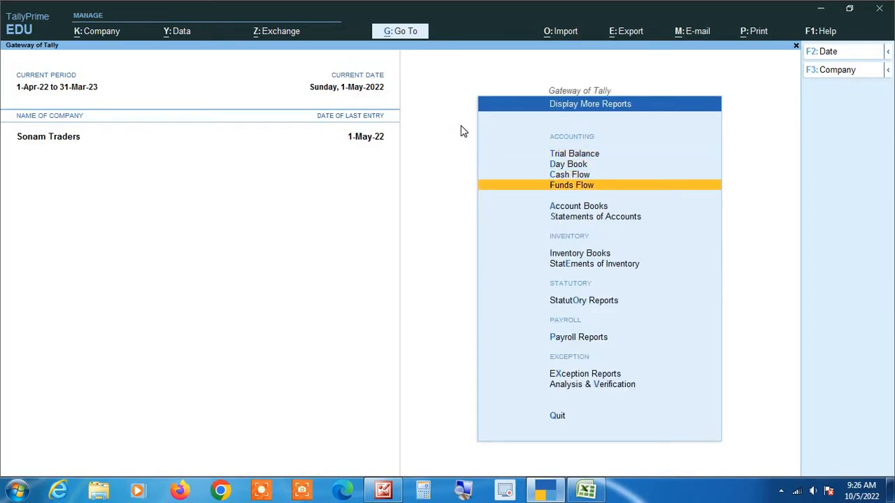
key(Return)
key(Down)
key(Return)
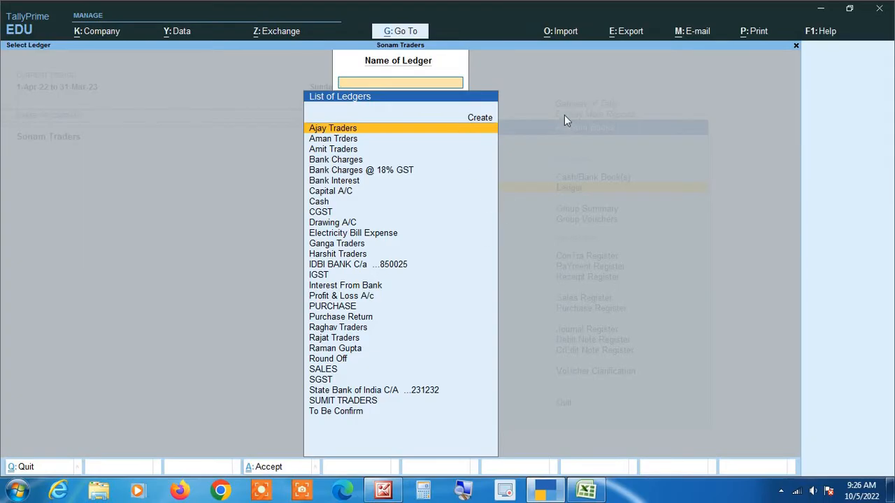
text(sta)
key(Return)
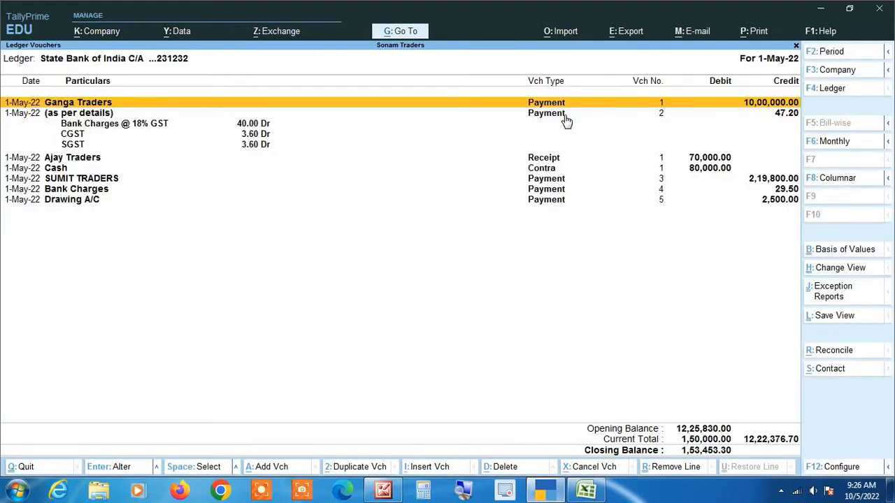
key(alt+F2)
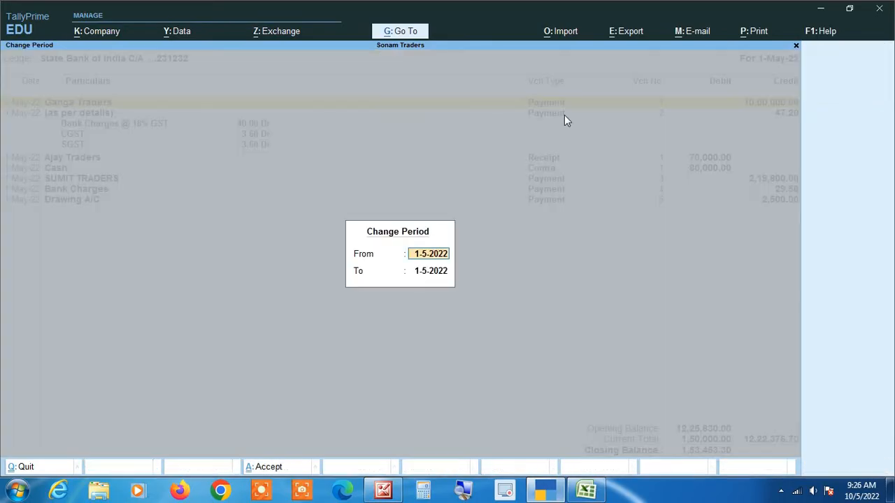
key(Return)
key(Return)
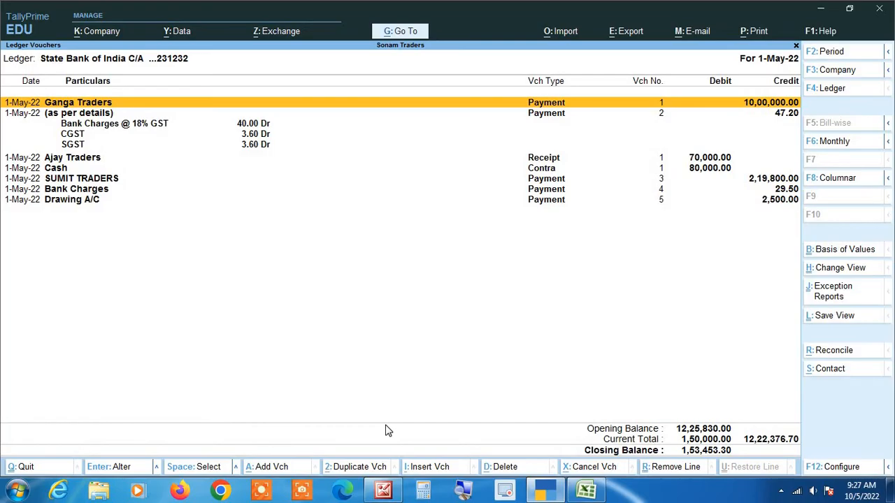
key(alt+Tab)
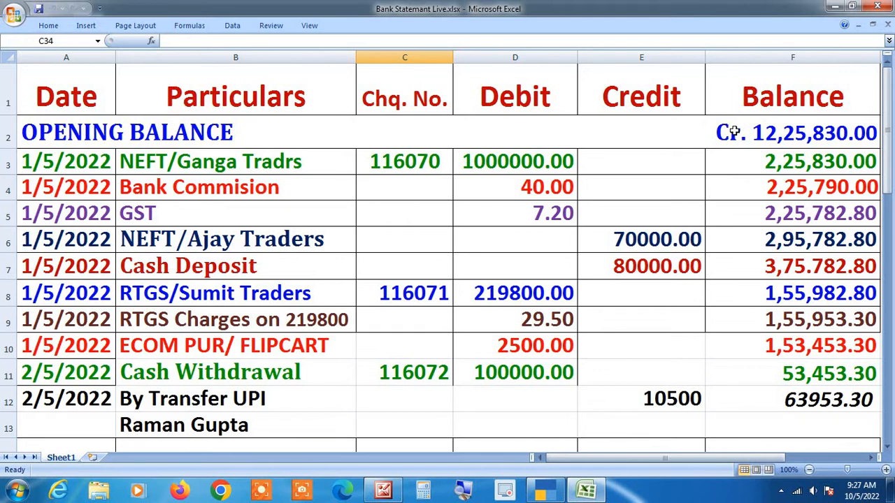
key(alt+Tab)
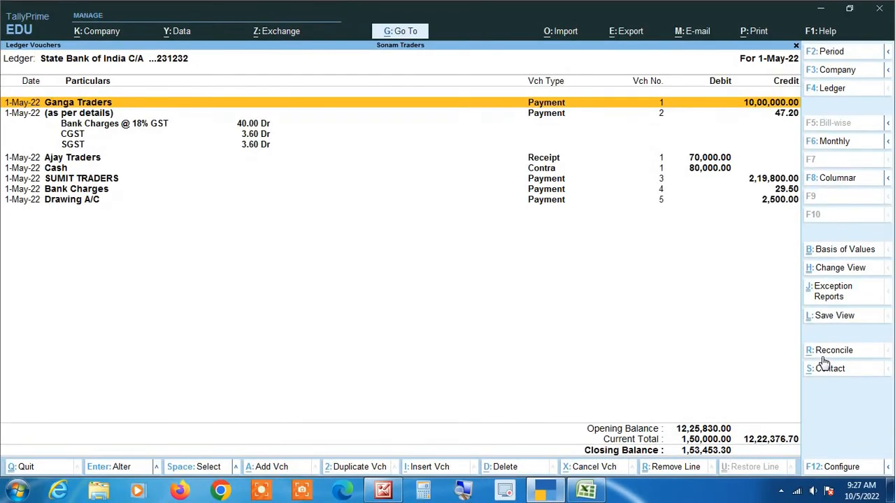
key(alt+Tab)
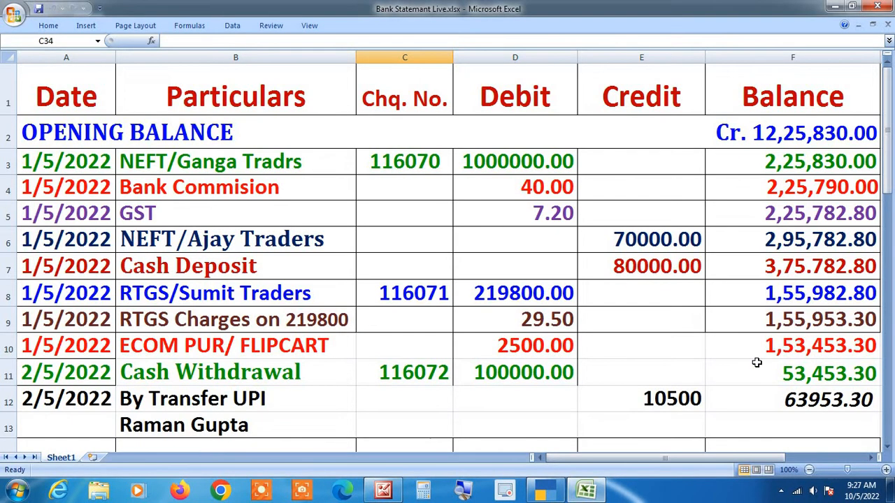
key(alt+Tab)
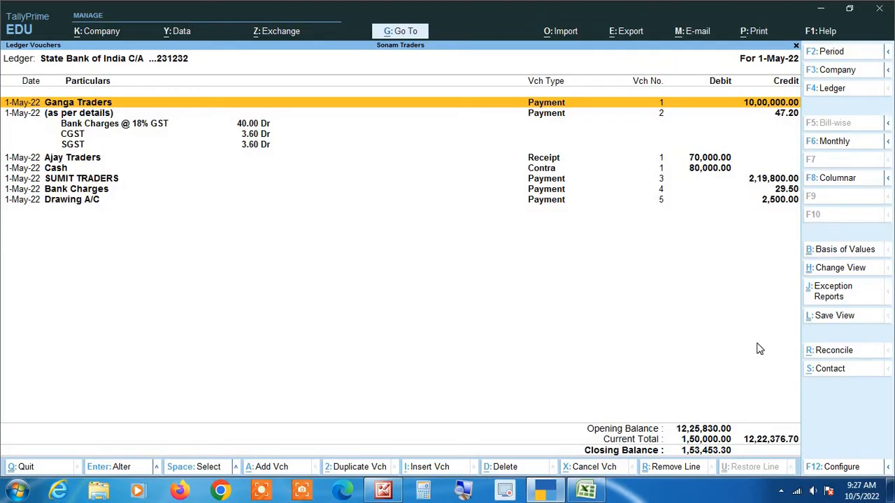
Step: Set Show Running Balance to Yes in the ledger report's F12 configuration
key(F12)
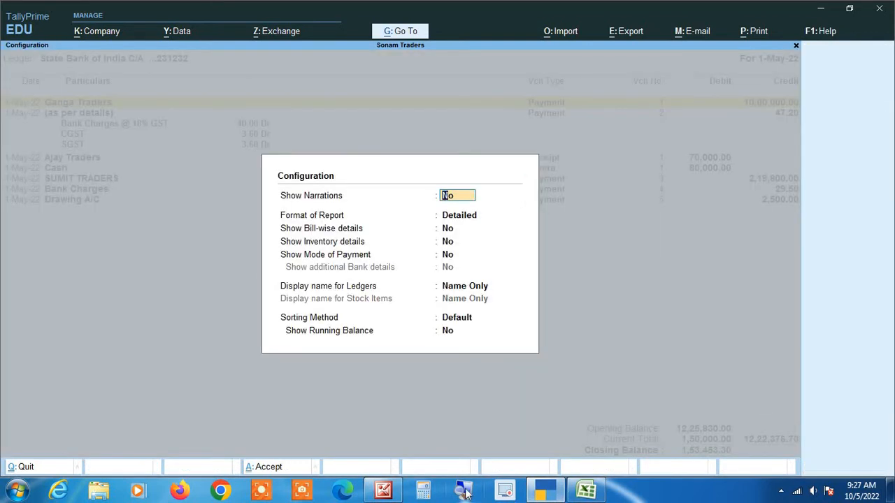
key(Return)
key(Return)
key(Return)
key(Return)
key(Return)
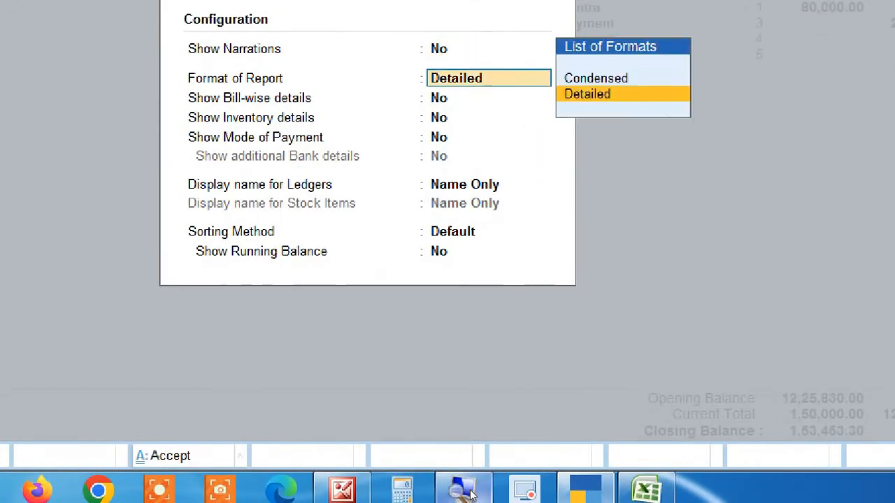
key(Return)
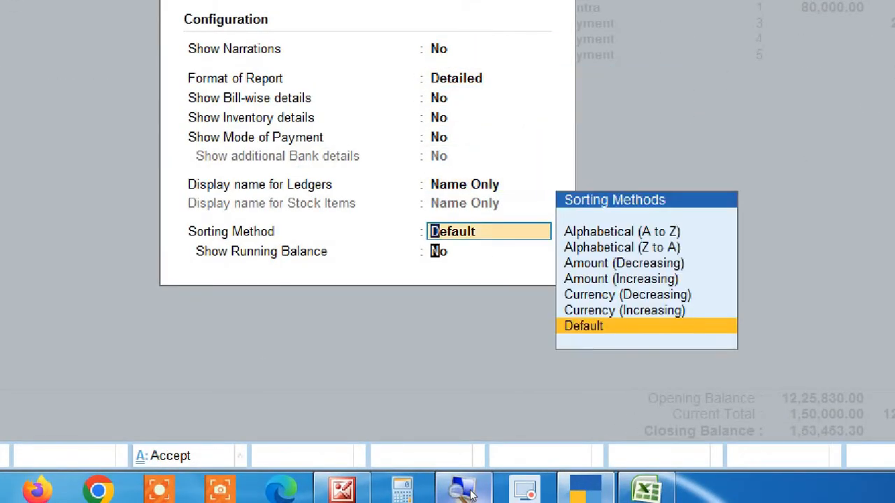
key(Return)
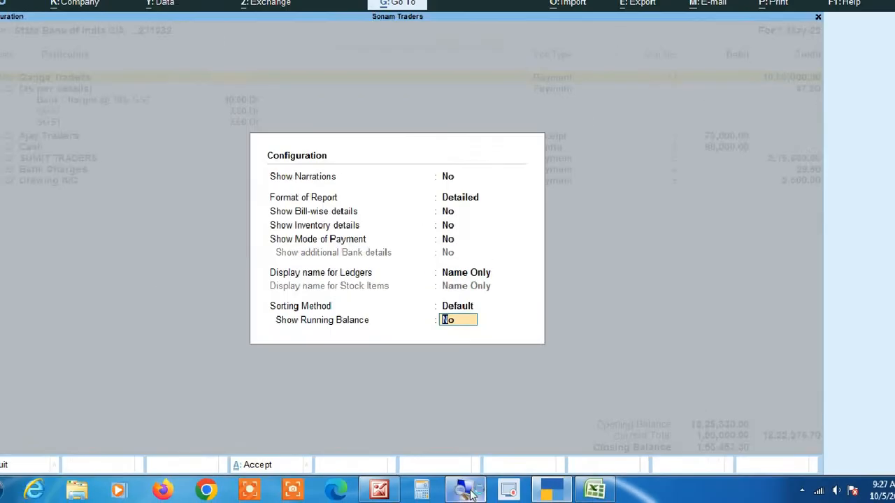
text(yes)
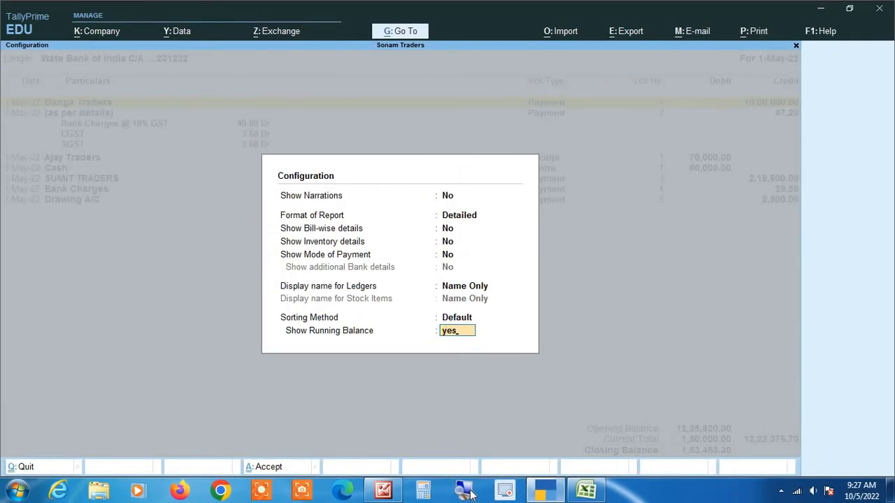
key(Return)
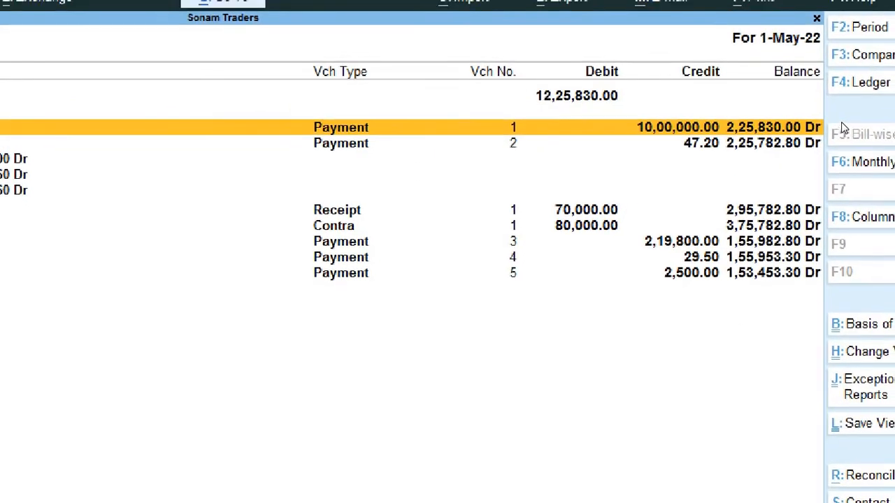
key(Down)
key(Down)
key(Down)
key(Down)
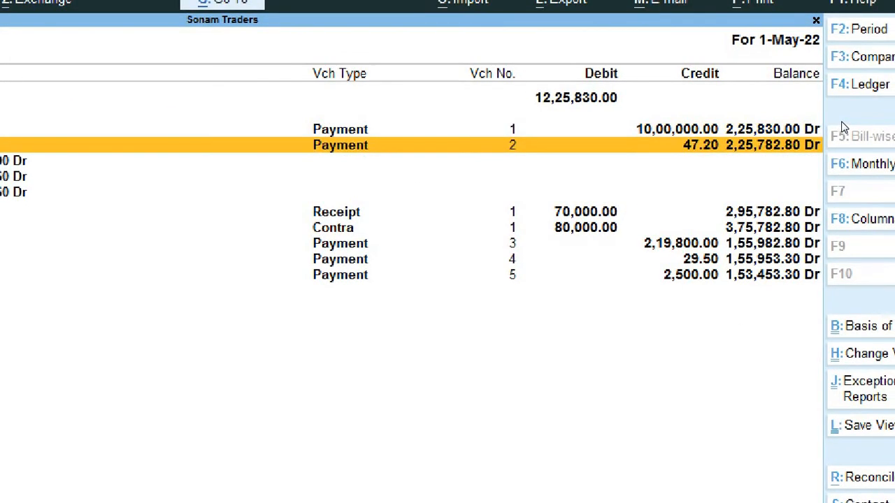
key(Down)
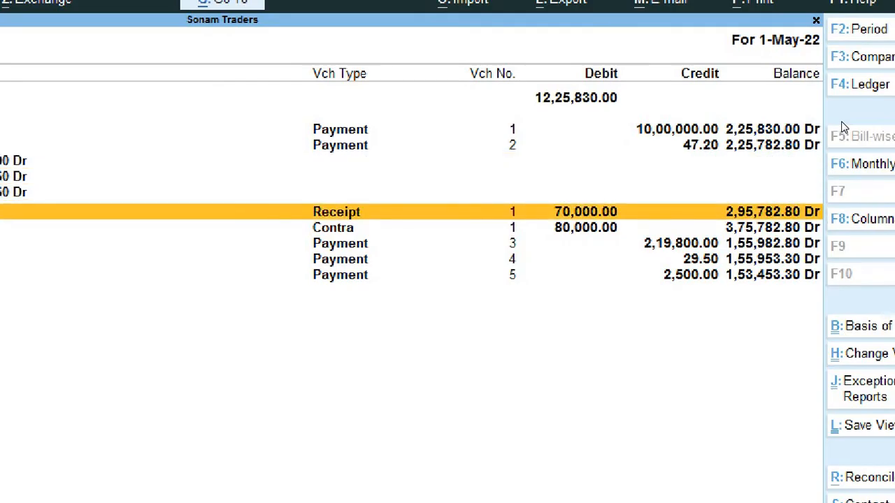
key(Down)
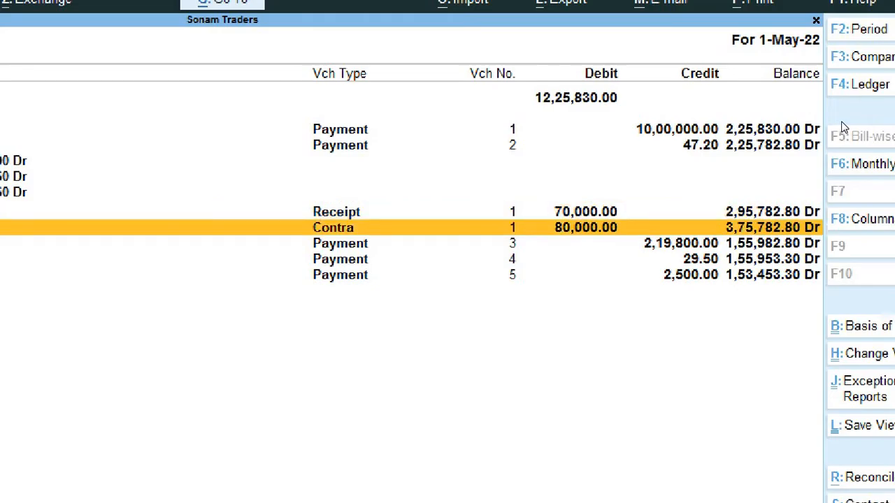
key(Down)
key(Down)
key(Down)
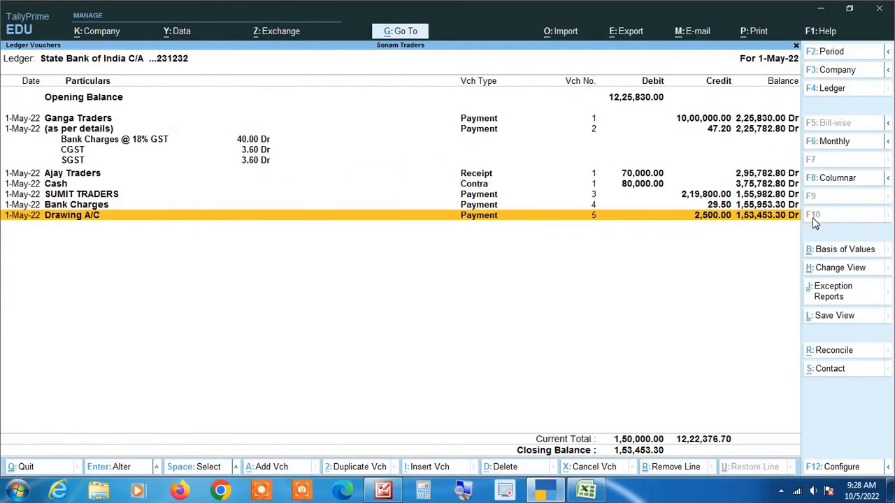
key(alt+Tab)
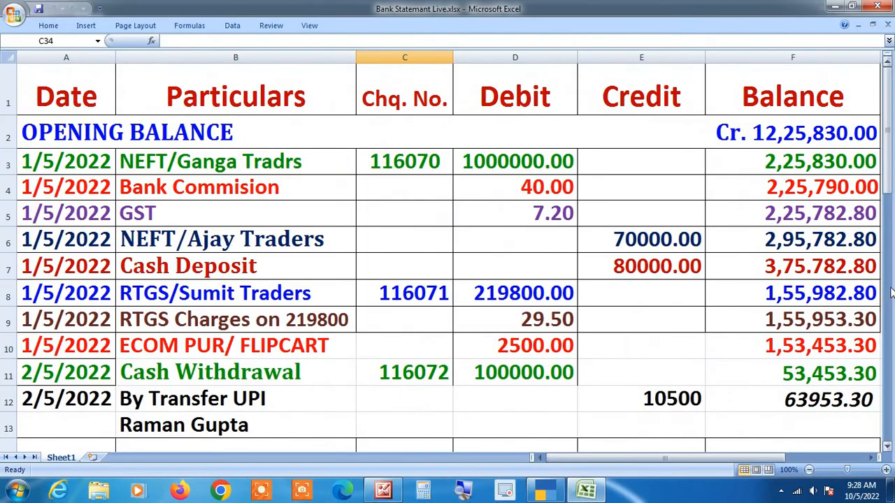
key(alt+Tab)
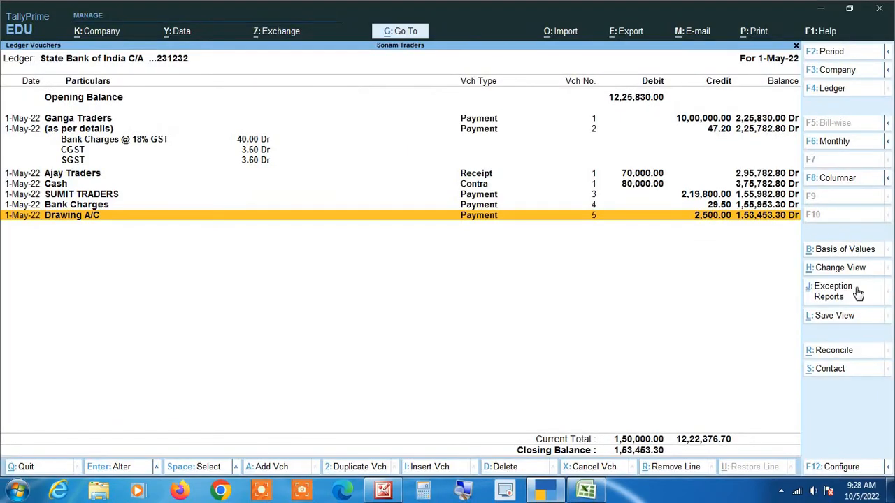
key(Up)
key(Up)
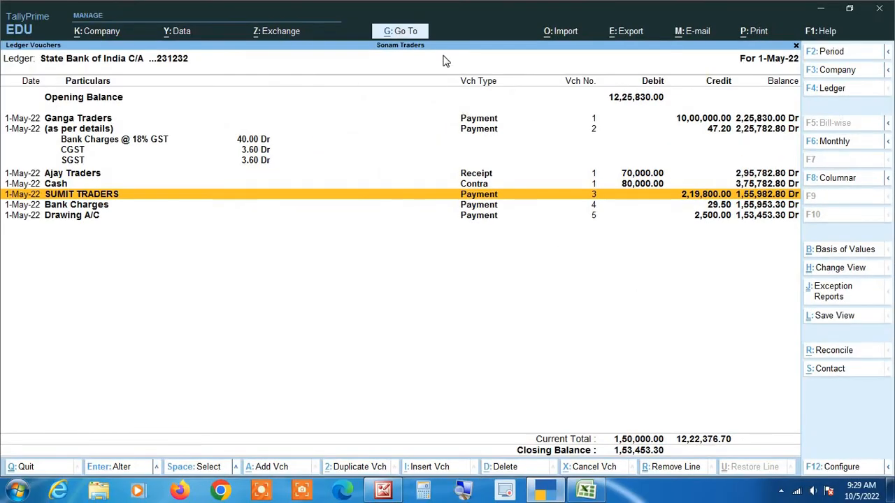
key(Down)
key(Down)
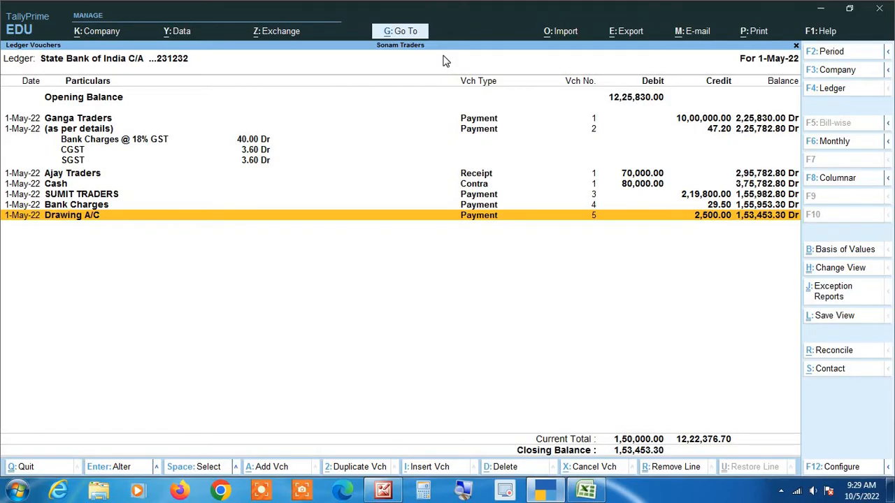
key(ctrl)
key(alt+Tab)
key(alt+Tab)
key(alt+Tab)
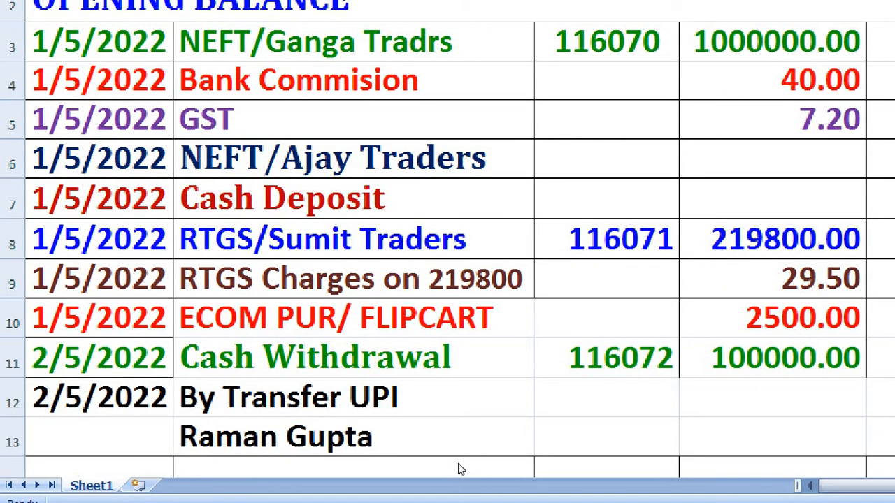
key(alt+Tab)
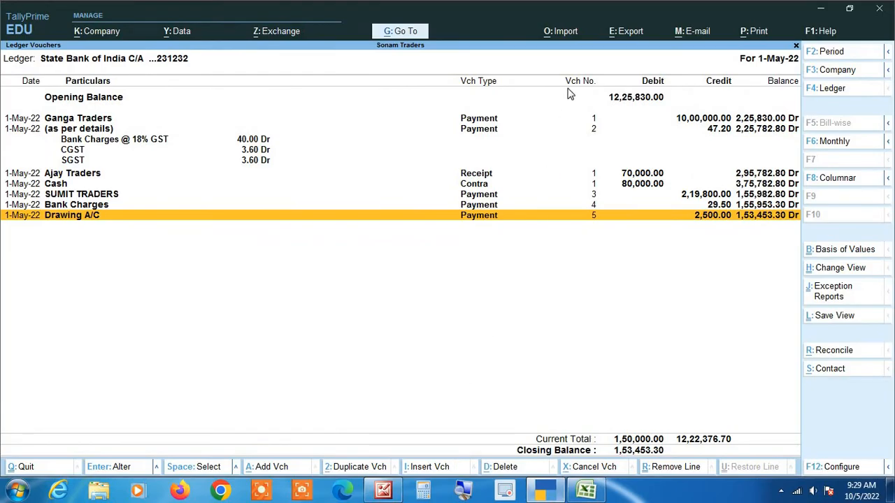
key(alt)
Step: Create Contra voucher No. 2 with Cash as account, State Bank of India as particulars, amount 1,00,000
key(alt+a)
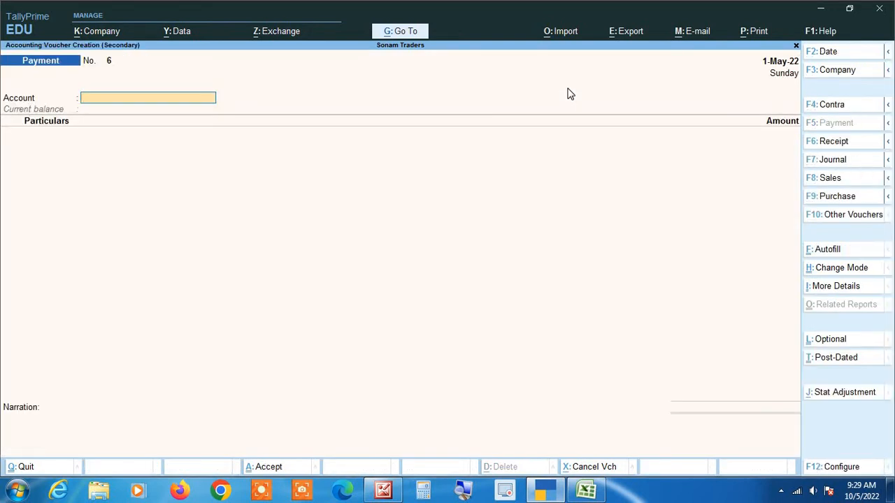
key(F4)
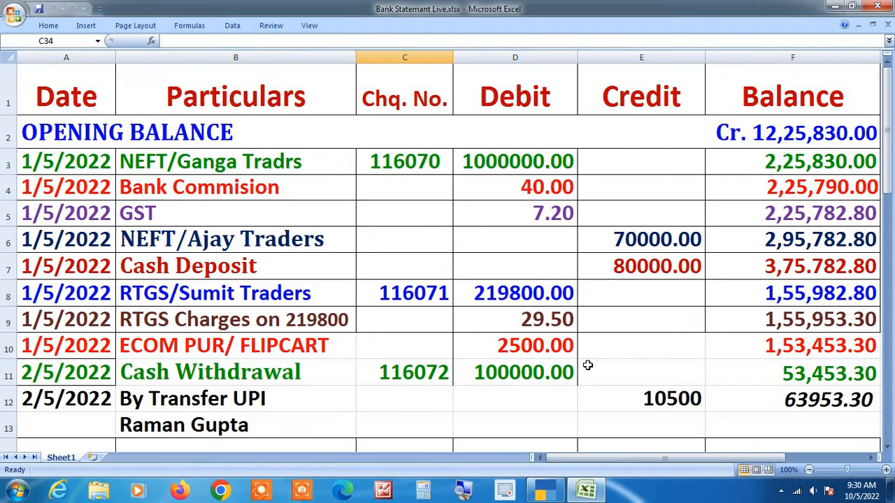
key(alt+Tab)
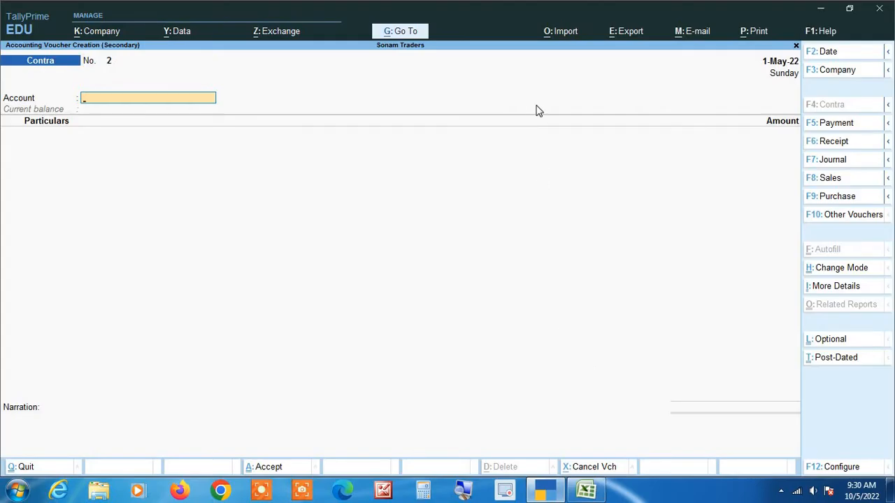
text(Cash)
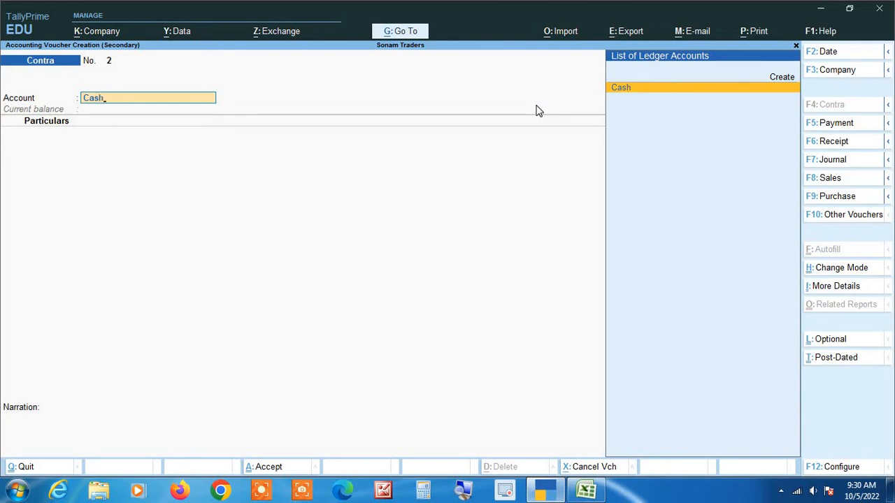
key(Return)
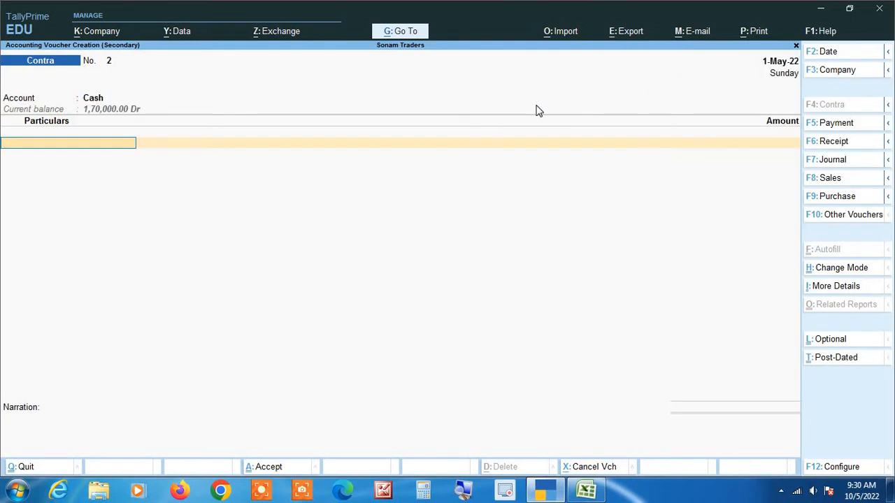
text(Sta)
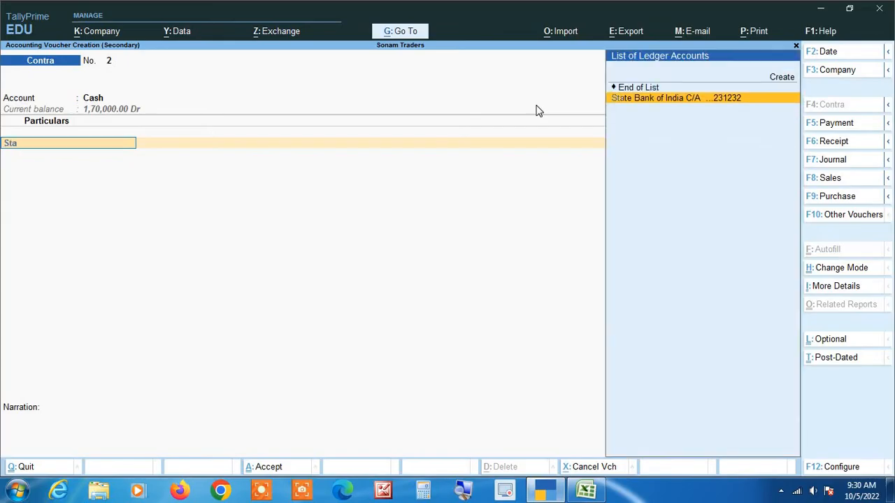
key(Return)
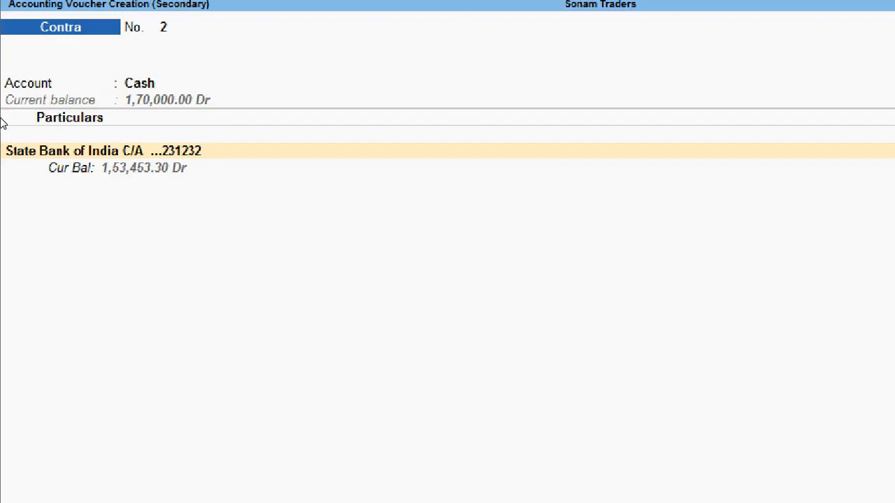
key(alt+Tab)
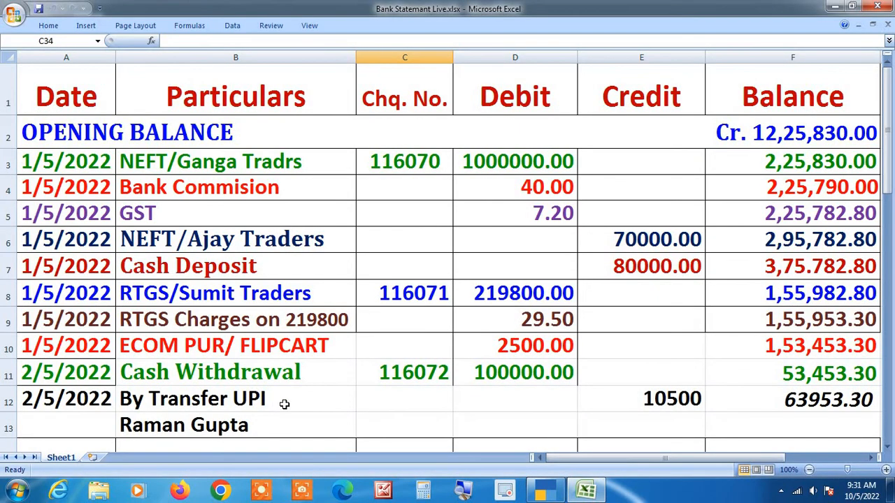
key(alt+Tab)
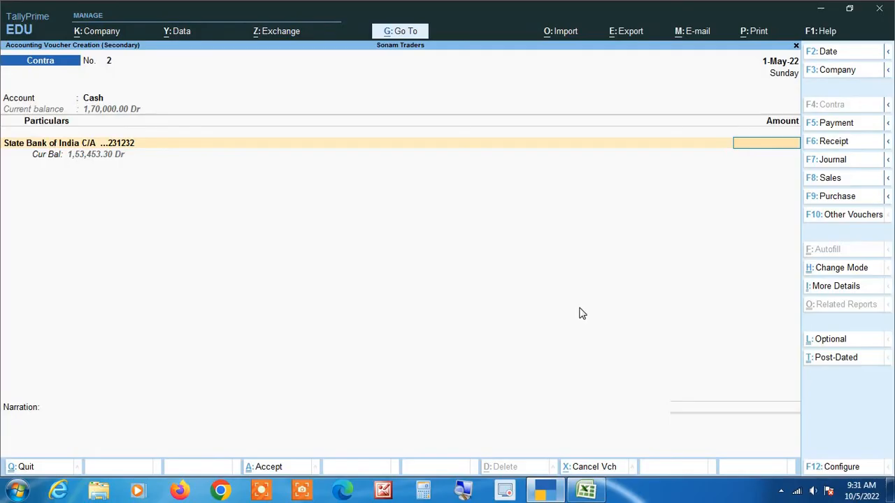
text(100000)
Step: Confirm the 1,00,000 amount and reopen the bank allocation details at the instrument number field
key(Return)
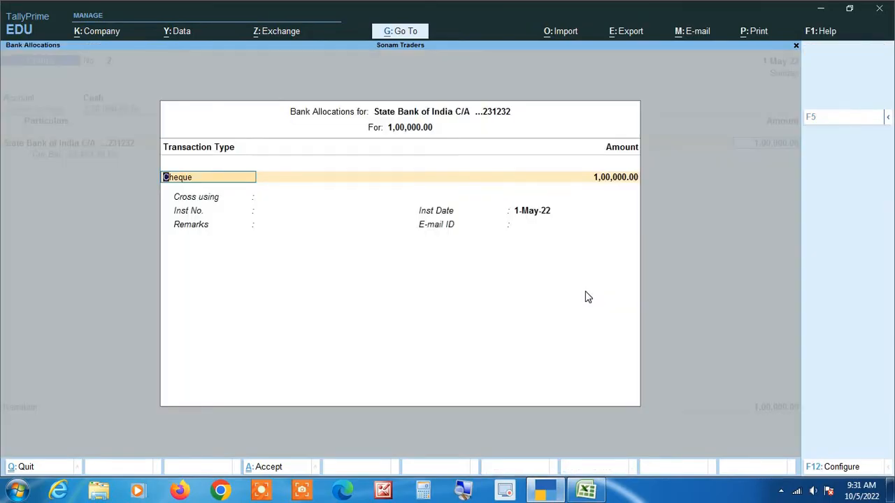
key(Return)
key(Return)
key(Return)
key(Return)
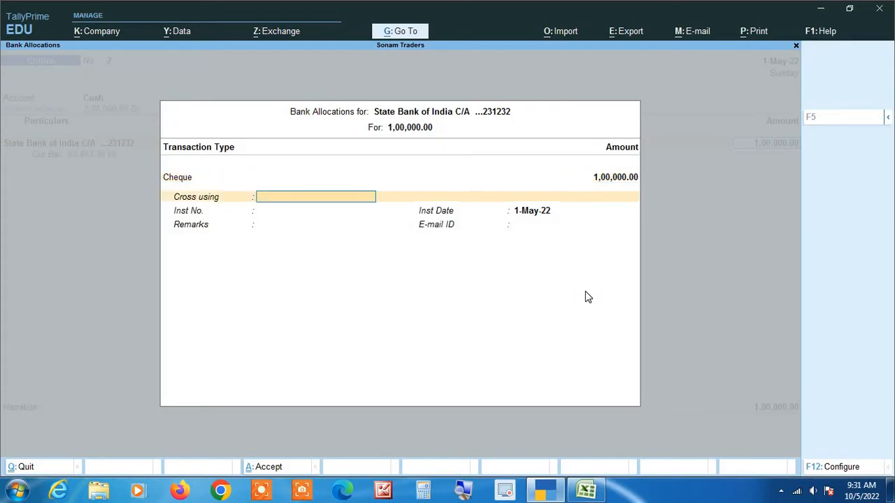
key(Return)
key(Return)
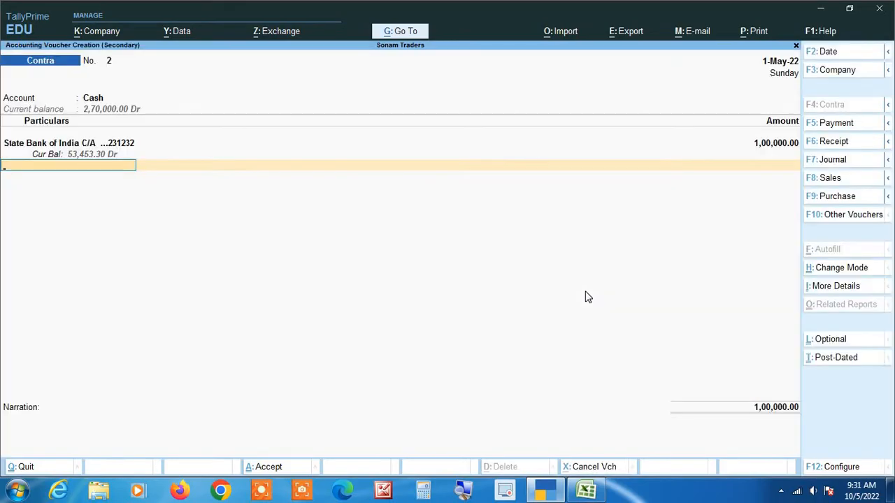
key(BackSpace)
key(BackSpace)
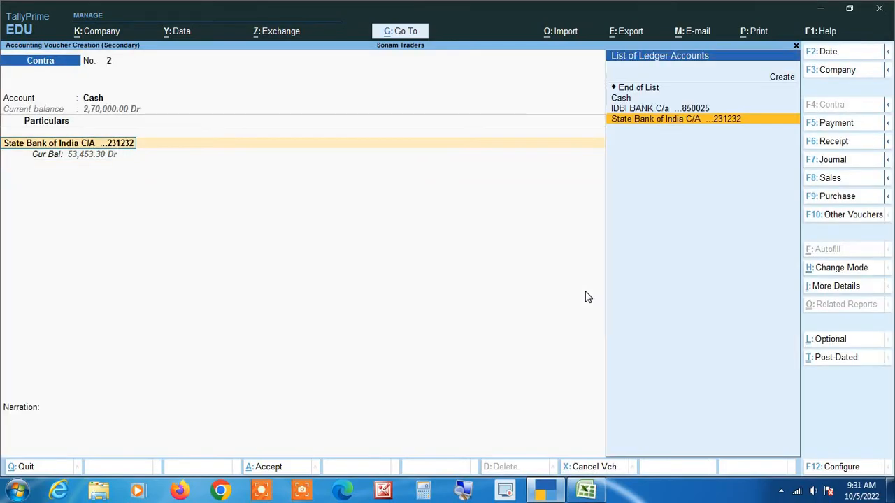
key(Return)
key(Return)
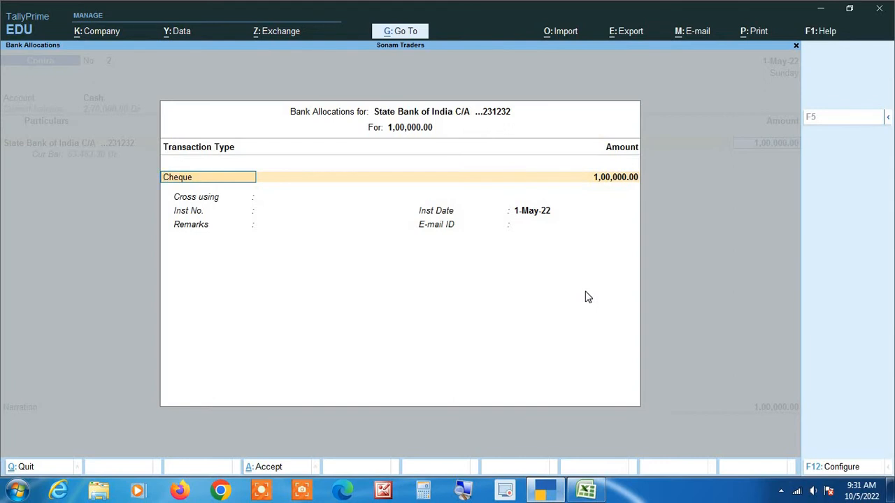
key(Return)
key(Return)
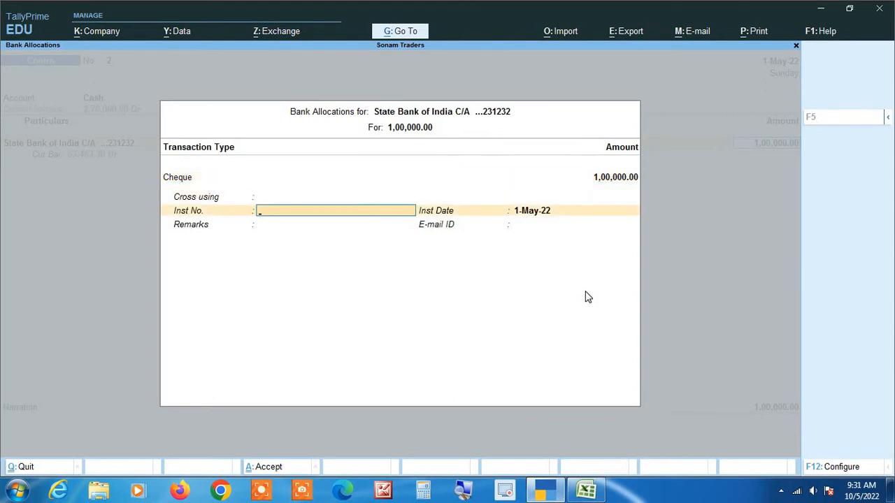
key(alt+Tab)
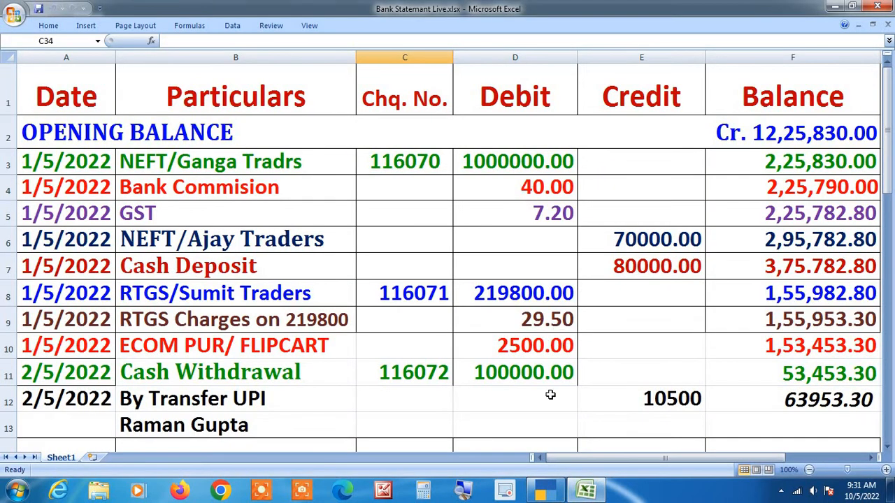
key(alt+Tab)
Step: Enter cheque number 116072 and save the cash withdrawal Contra voucher
text(11604)
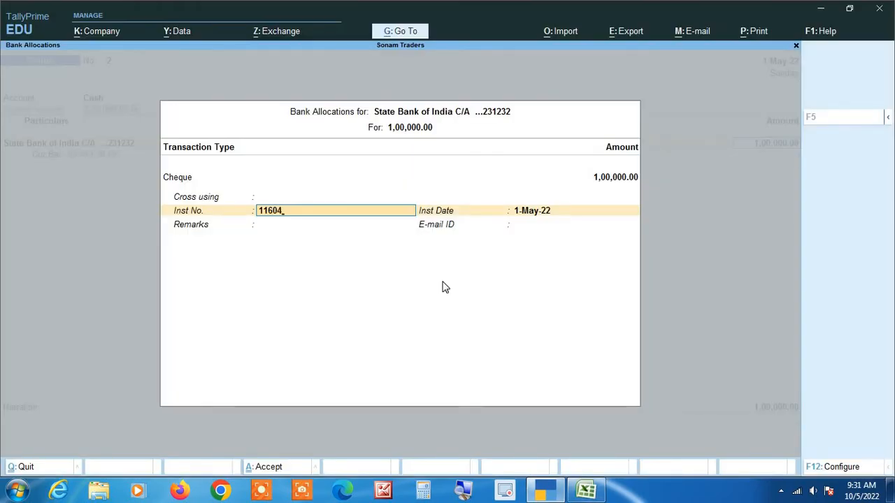
key(BackSpace)
text(72)
key(Return)
key(Return)
key(Return)
key(Return)
key(Return)
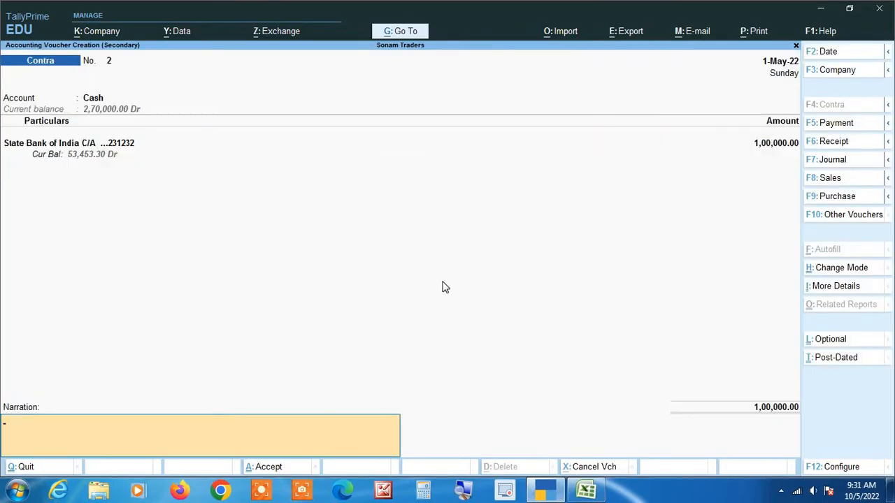
click(461, 491)
key(Return)
key(Return)
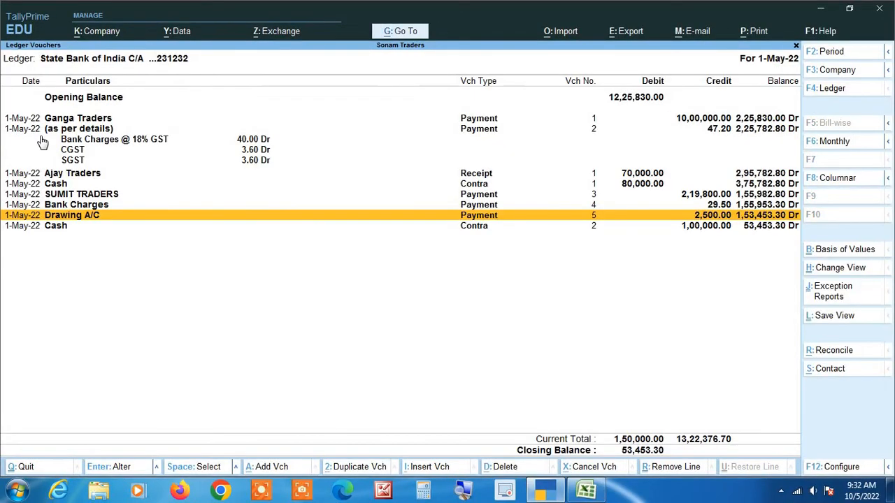
Step: Select the new cash contra entry in the ledger and compare its date with the statement
key(Down)
key(alt+Tab)
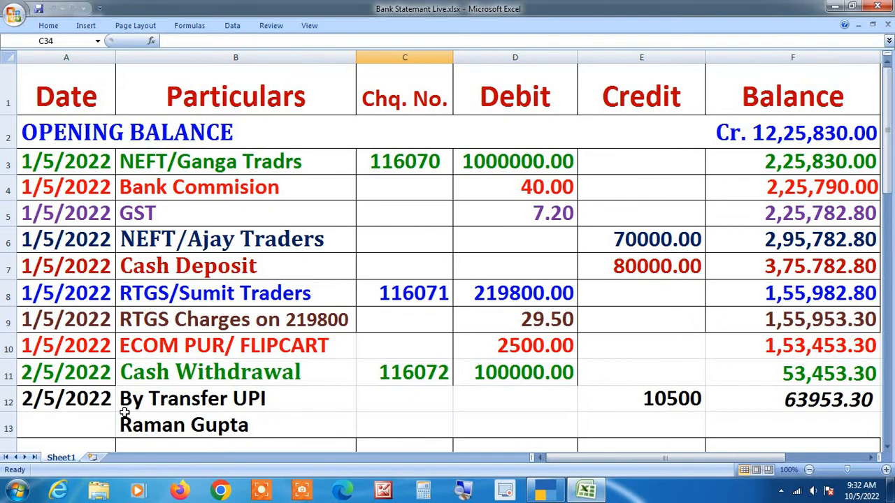
key(alt+Tab)
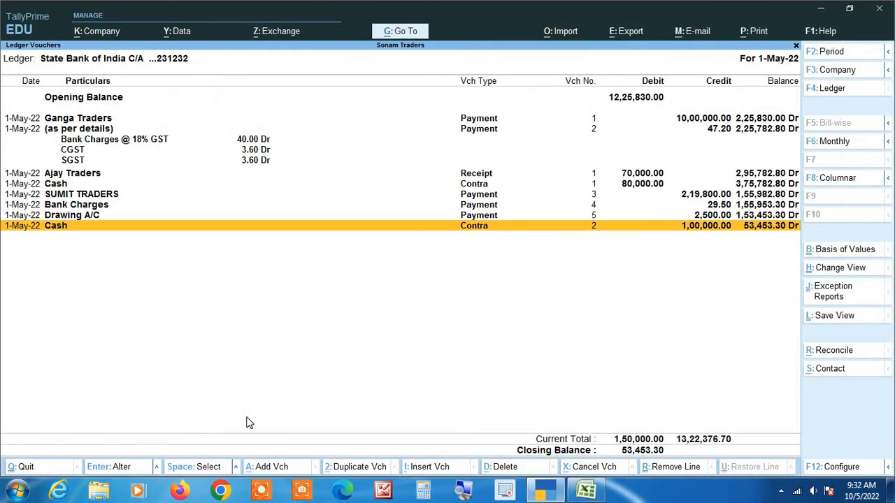
key(alt+Tab)
key(alt+Tab)
Step: Redate the cash contra voucher to 2-May-22, save it, and check the next statement entry
key(Return)
text(2)
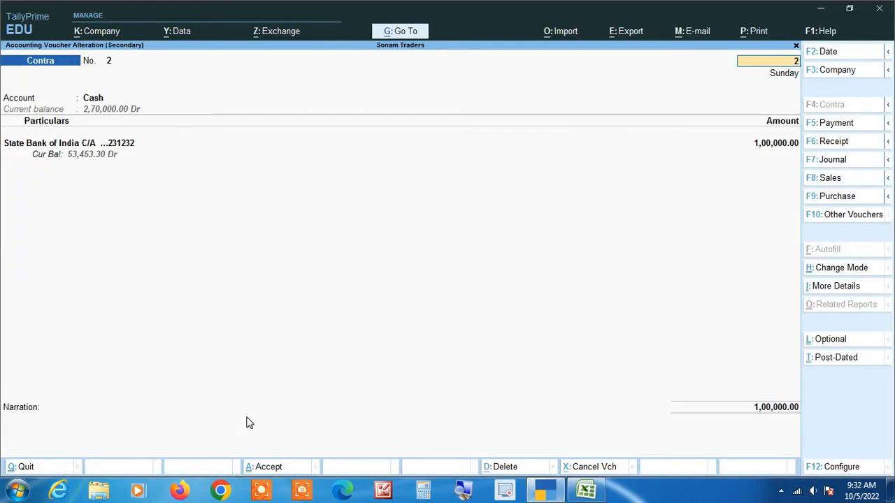
key(Return)
key(ctrl+a)
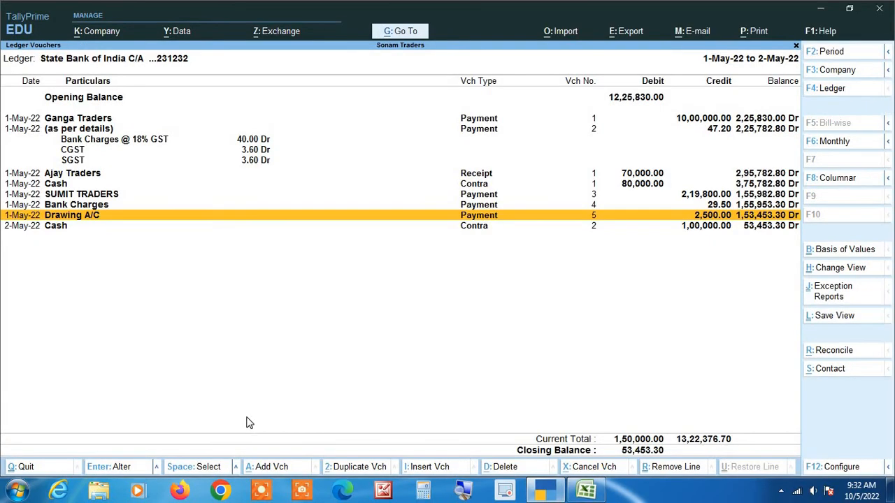
key(Down)
key(alt+Tab)
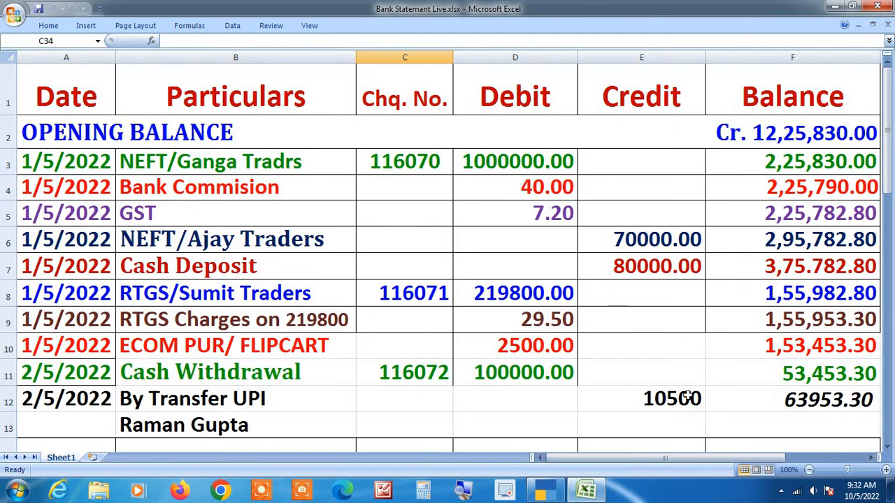
key(alt+Tab)
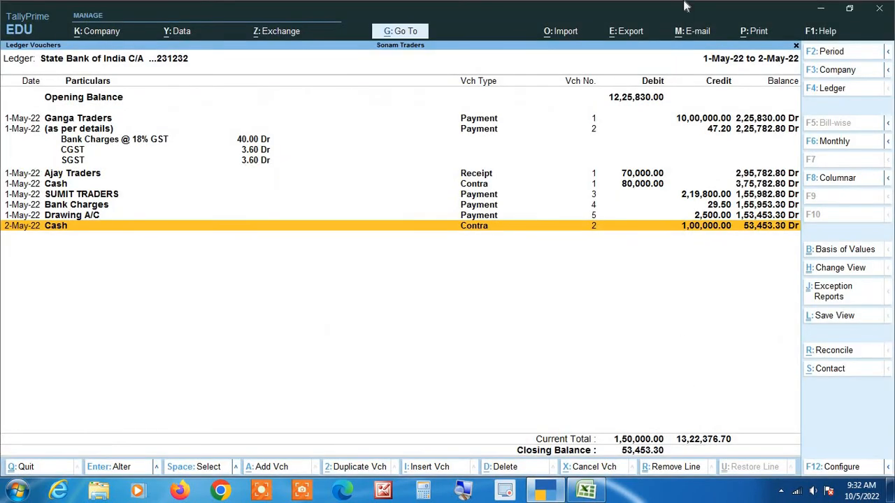
Step: Duplicate the 70,000 Ajay Traders receipt in the SBI ledger as a new receipt voucher
key(Up)
key(Up)
key(Up)
key(Up)
key(Up)
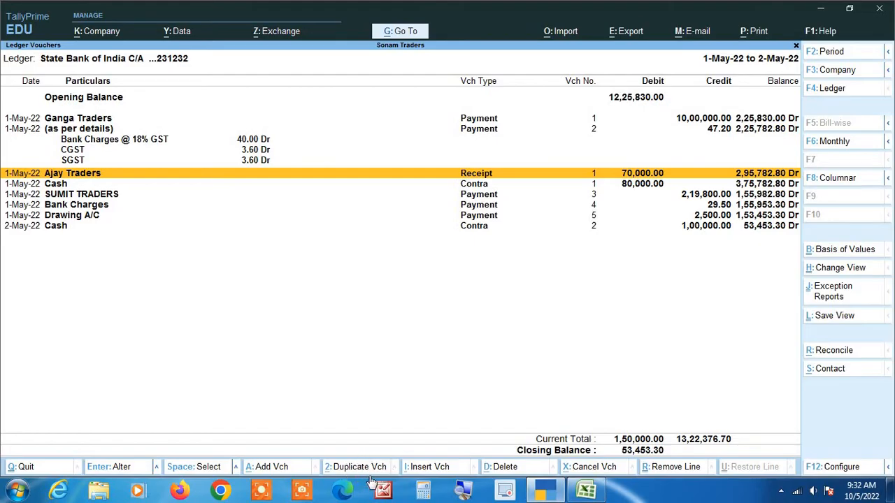
key(Up)
key(Up)
key(Up)
key(Up)
key(Down)
key(Down)
key(Down)
key(Down)
click(354, 473)
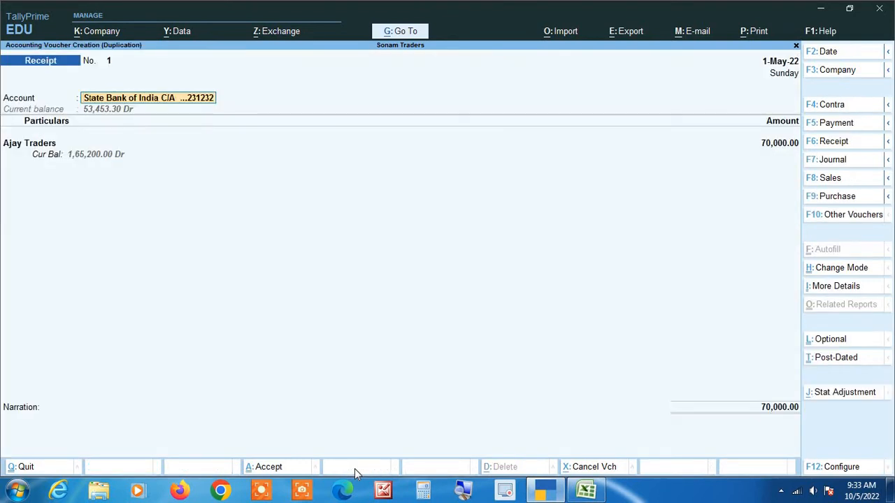
Step: Change the party to the payer's ledger, enter 10,500 by e-Fund Transfer, and save the receipt
key(Return)
key(alt+Tab)
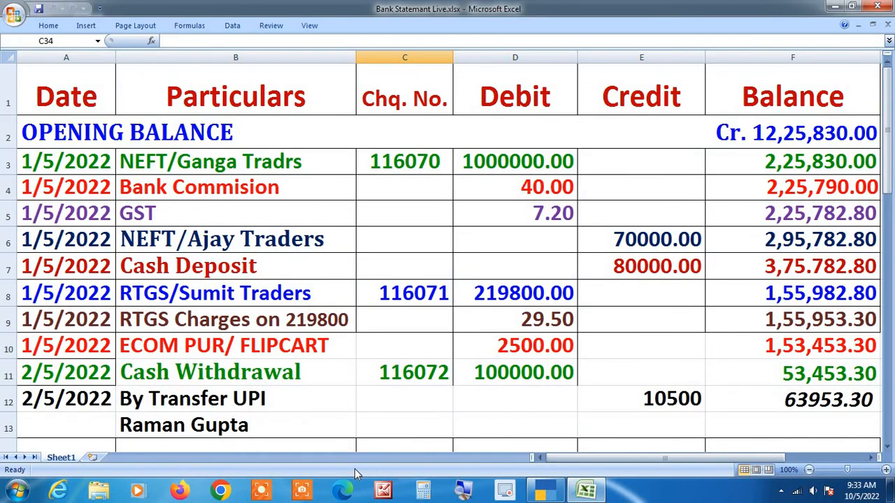
key(alt+Tab)
text(Ram)
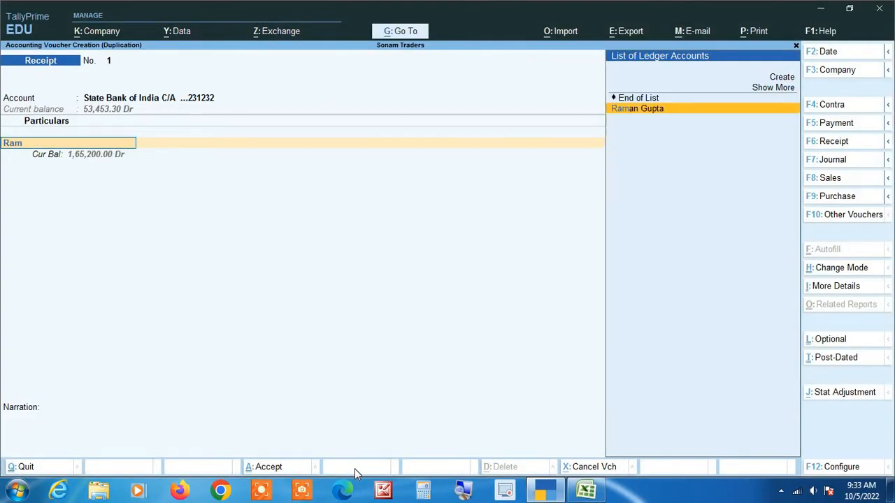
text(an)
key(Return)
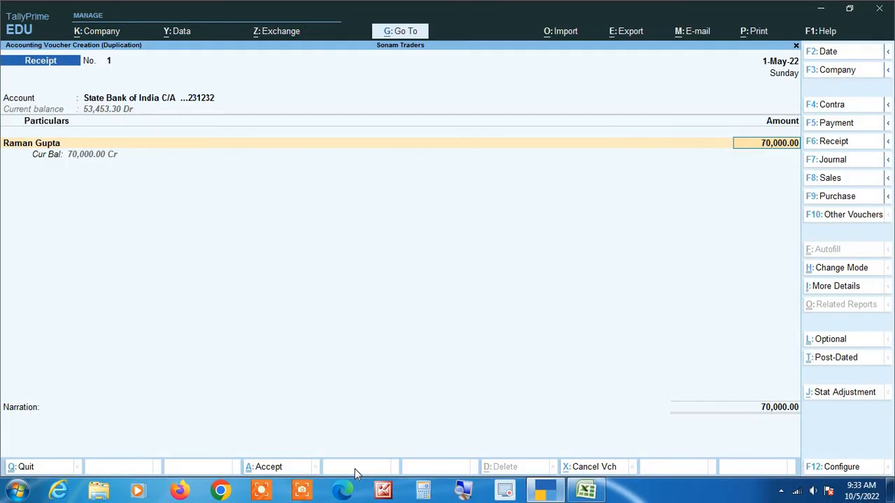
key(alt+Tab)
key(alt+Tab)
text(10500)
key(Return)
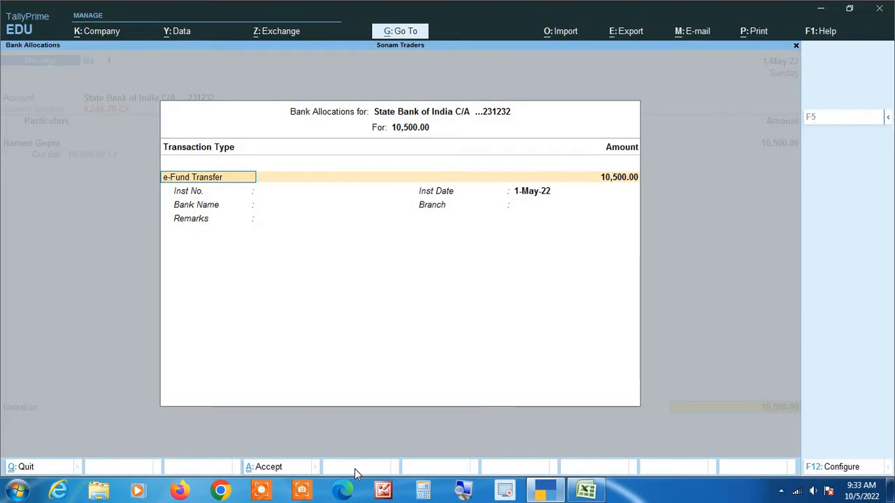
key(Return)
key(Return)
key(Return)
key(Return)
key(Return)
key(Return)
key(Return)
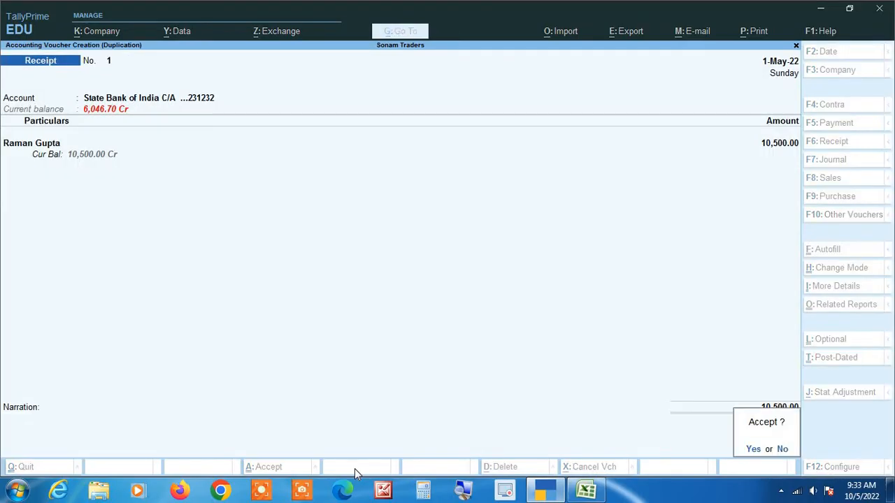
key(Return)
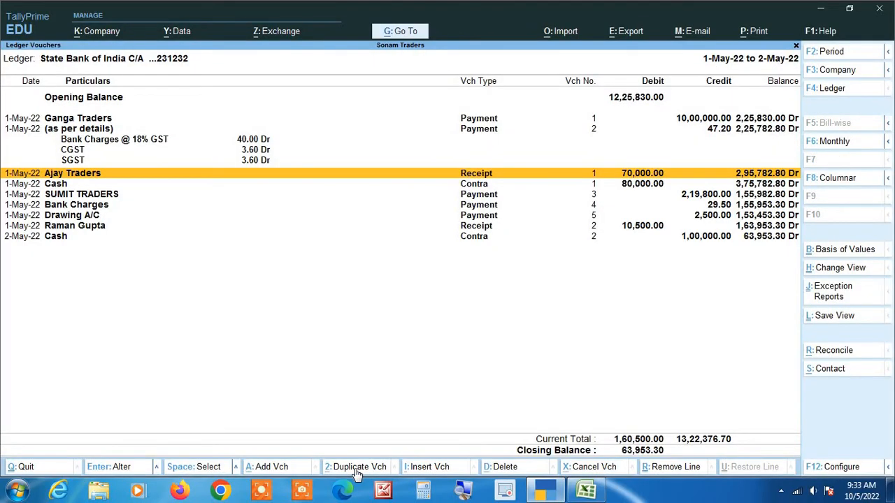
Step: Redate the 10,500 receipt to 2-May-22 and save it, closing at 63,953.30 Dr
key(Down)
key(Down)
key(Down)
key(Down)
key(Down)
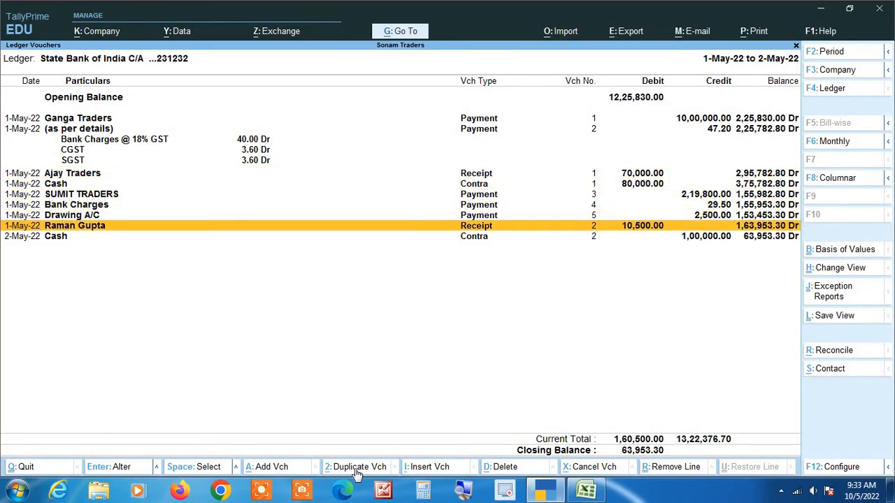
click(356, 471)
text(2)
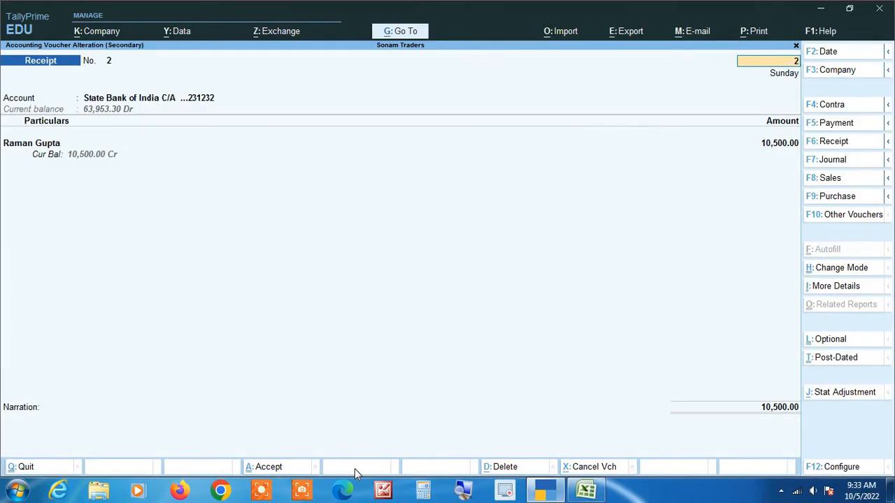
key(Return)
key(ctrl+q)
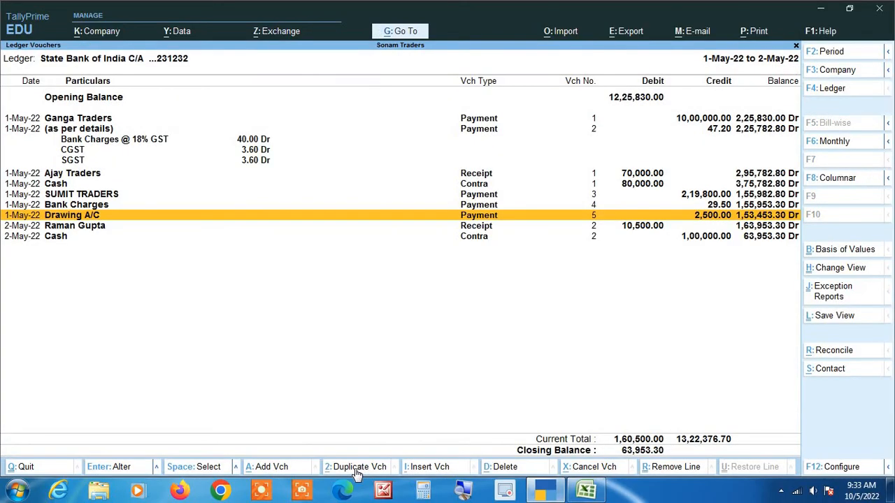
key(Down)
key(Down)
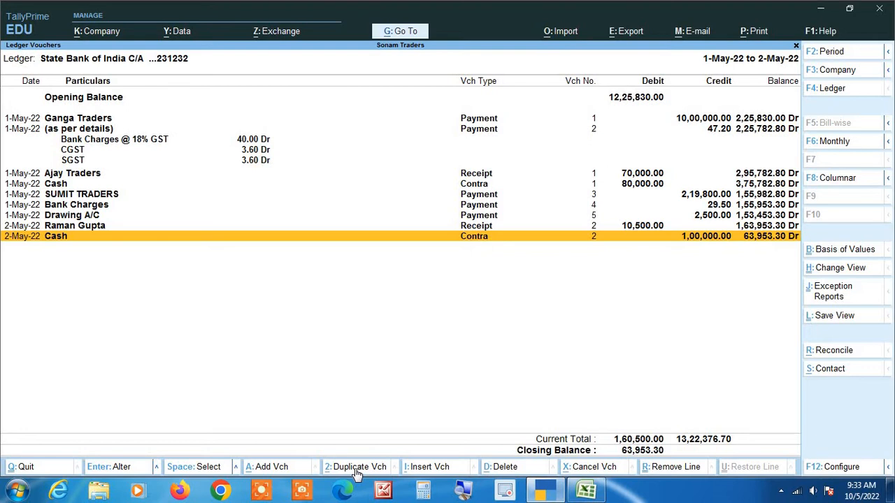
Step: Scroll through the Excel statement's 31/5 and 1/6 entries, then return to TallyPrime's SBI ledger
key(alt+Tab)
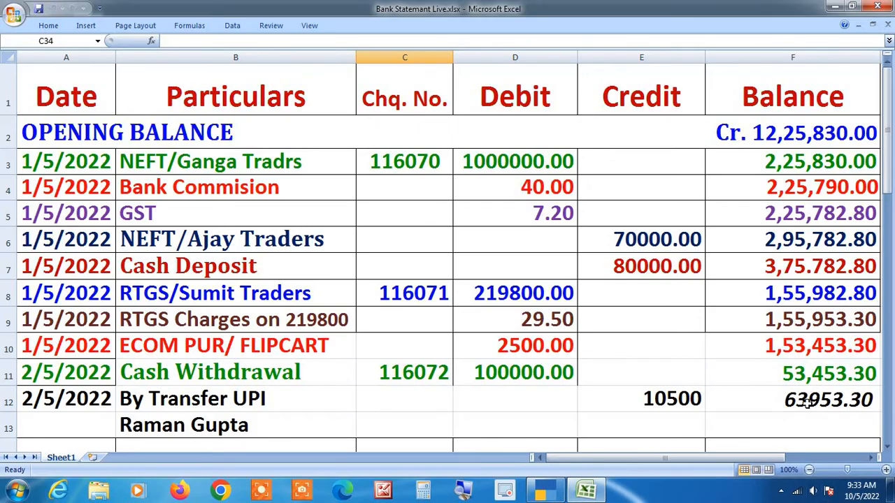
scroll(558, 377, down, 4)
scroll(558, 378, down, 1)
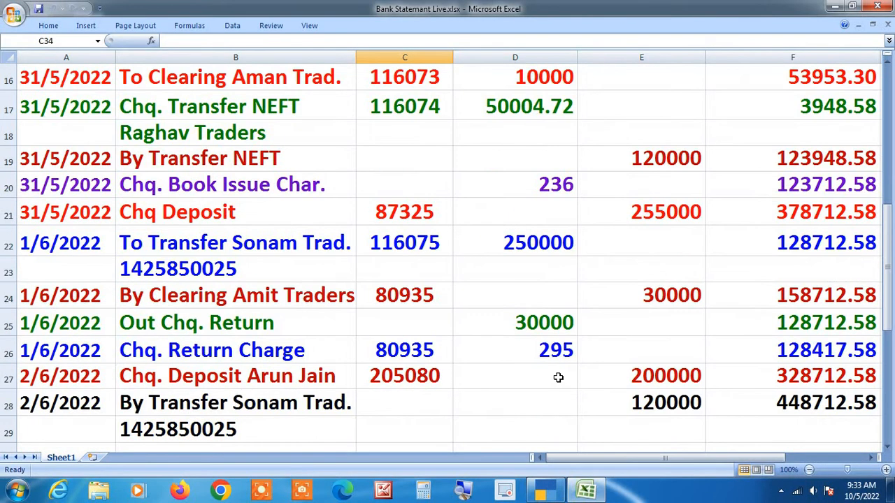
scroll(558, 378, up, 1)
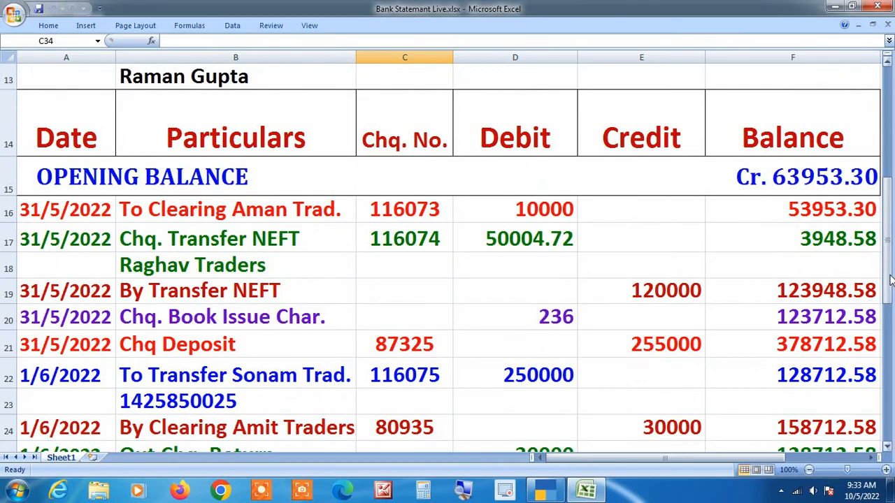
drag(891, 279, 891, 279)
scroll(613, 291, down, 2)
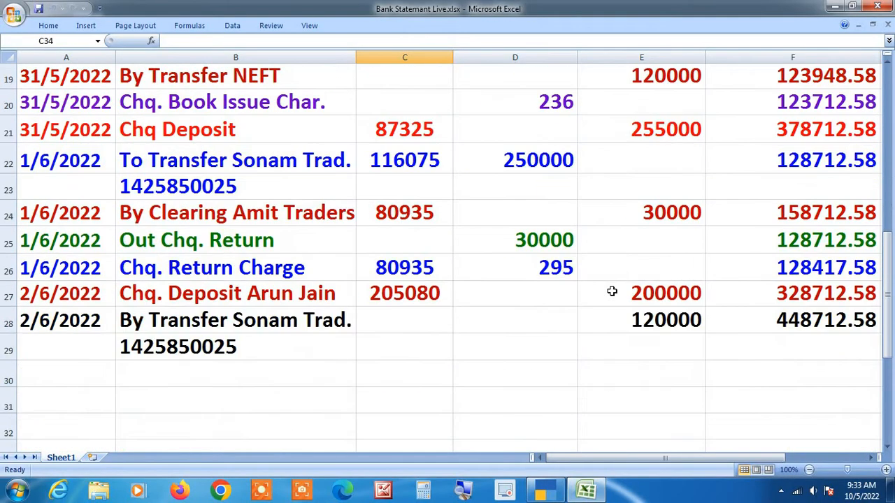
scroll(613, 292, up, 1)
scroll(612, 292, up, 1)
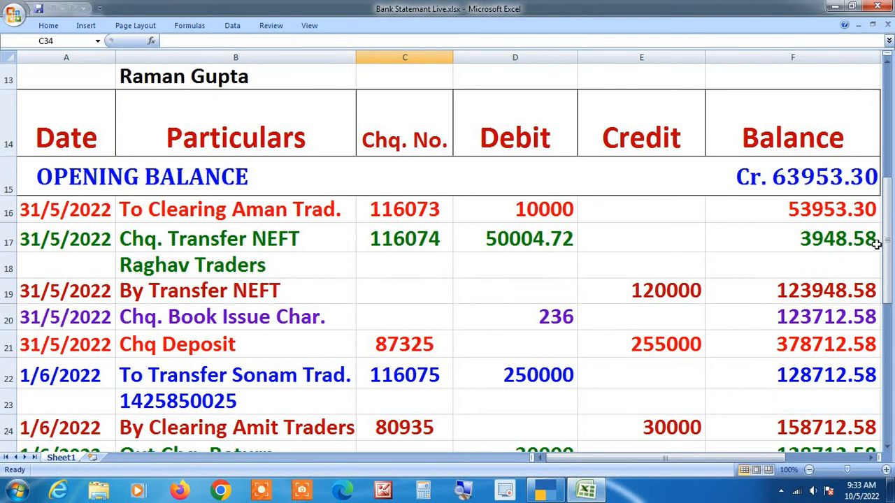
scroll(729, 260, down, 1)
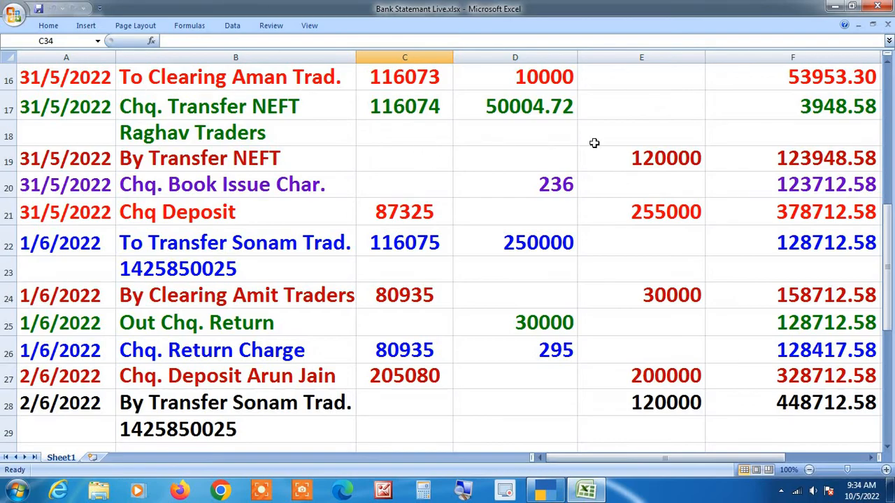
scroll(541, 151, up, 1)
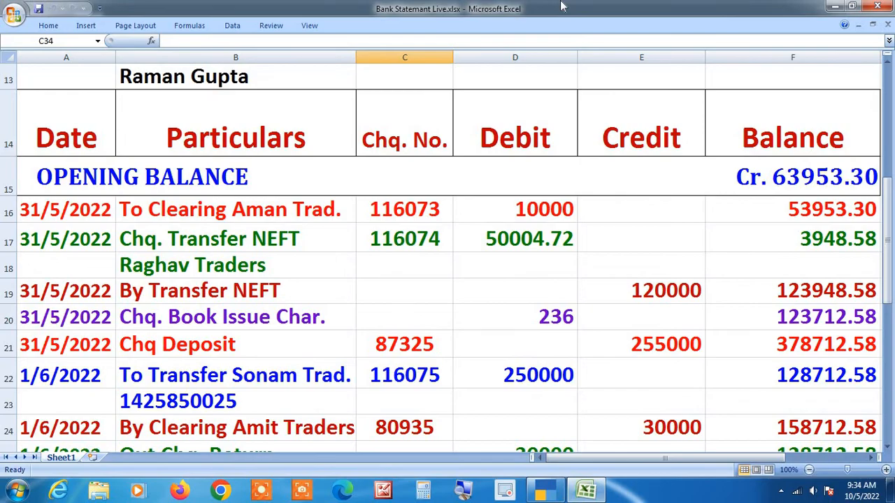
key(alt+Tab)
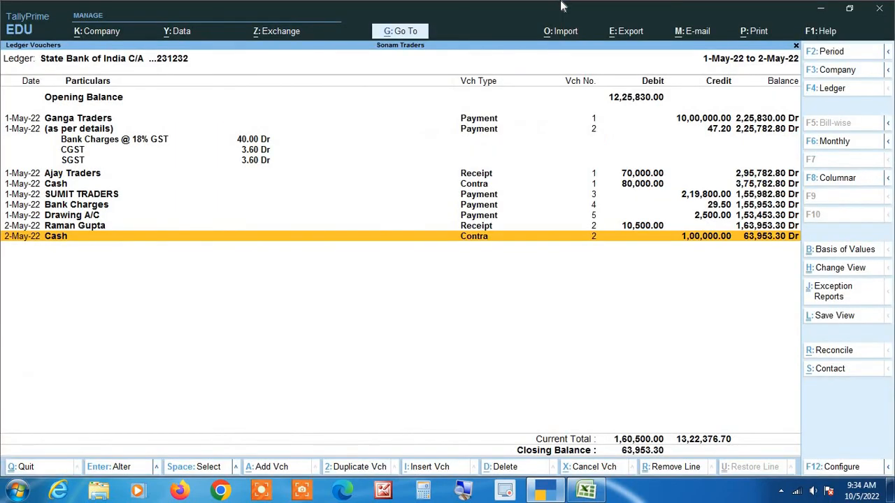
Step: Duplicate the Drawing A/C payment voucher and date it 31-May-22
key(Up)
key(Up)
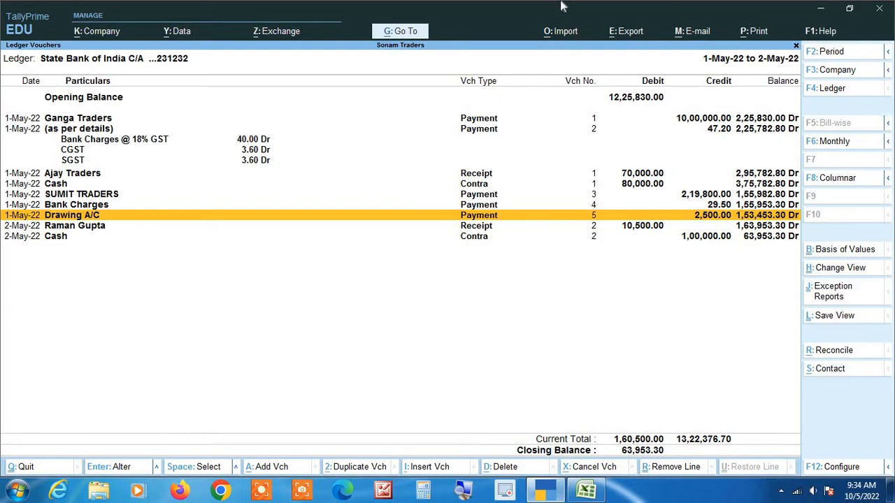
key(Return)
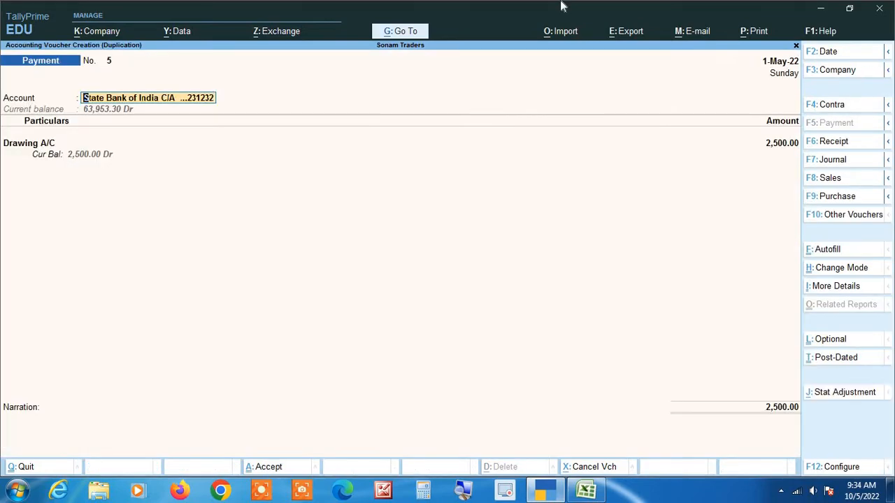
key(F2)
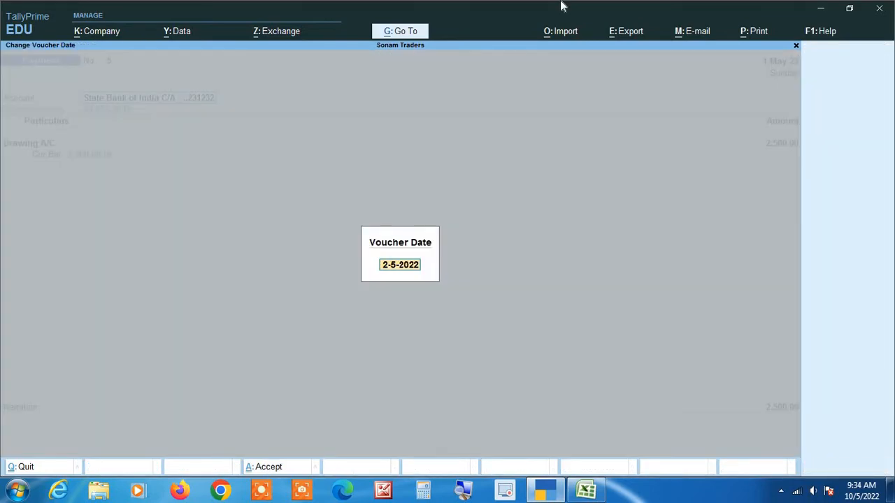
text(31 5)
key(Return)
Step: Pay Aman Trders 10,000 by cheque 116073 and accept the voucher
key(alt+Tab)
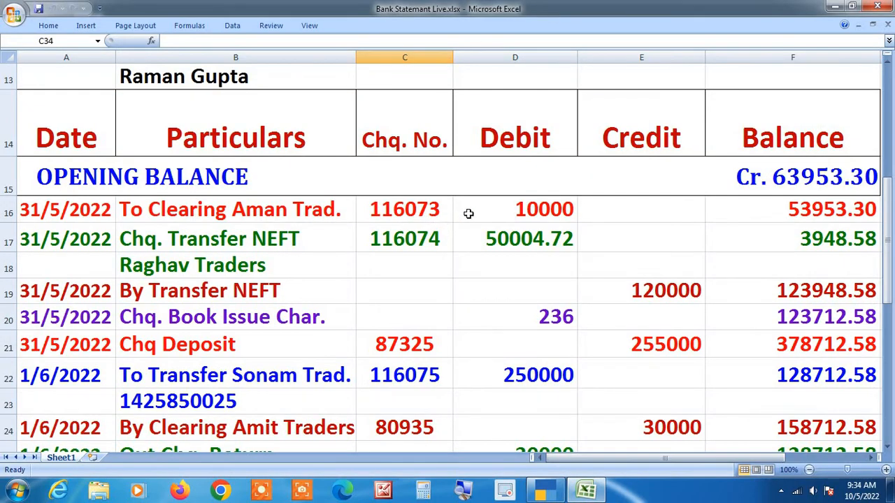
key(alt+Tab)
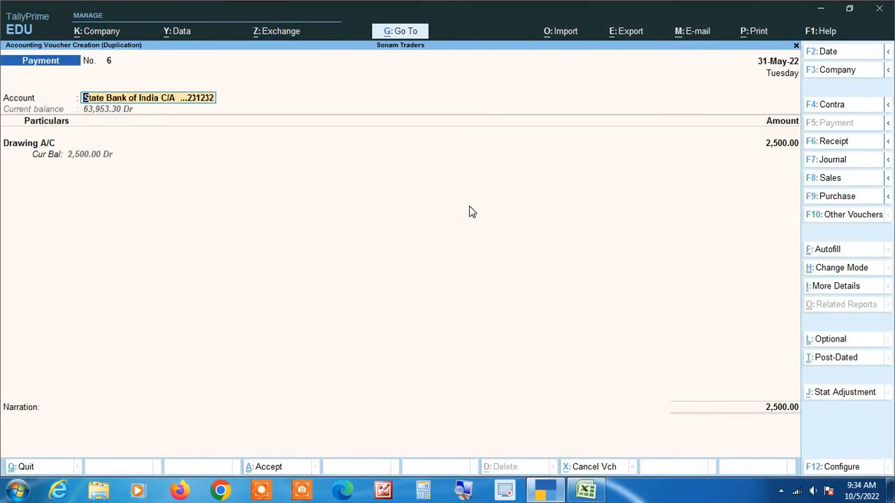
key(Return)
text(Aman)
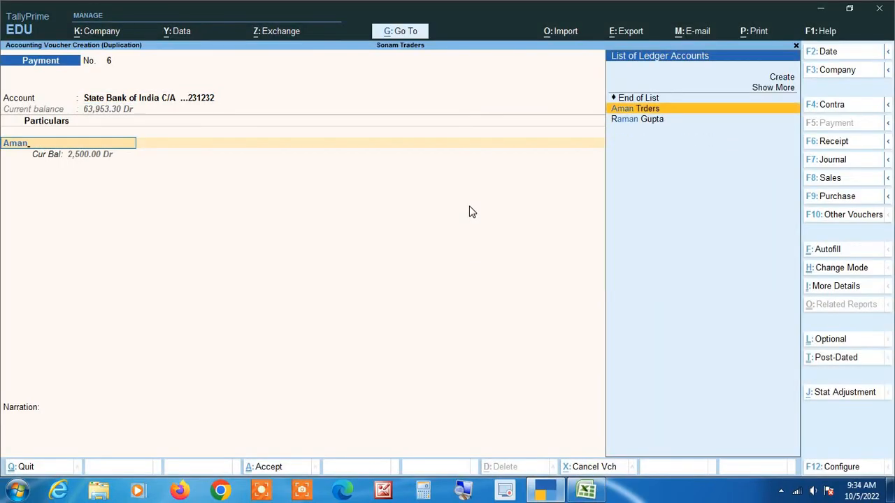
key(Return)
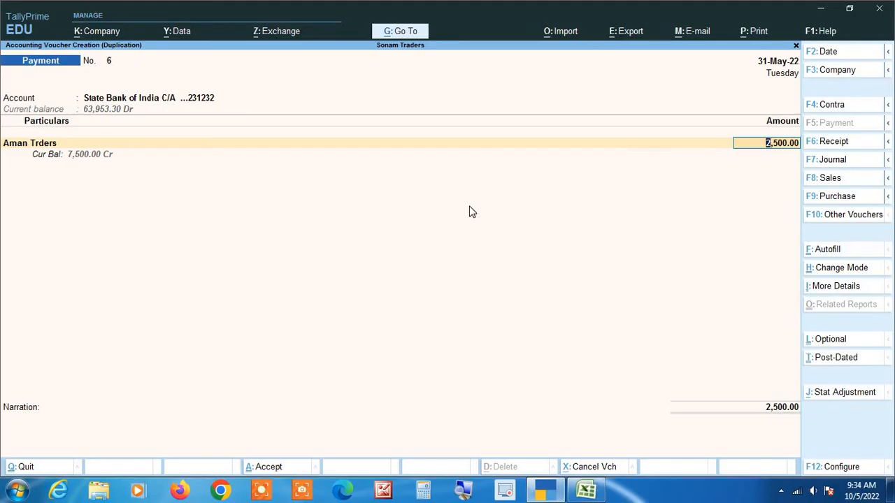
key(alt+Tab)
key(alt+Tab)
text(10000)
key(Return)
key(Return)
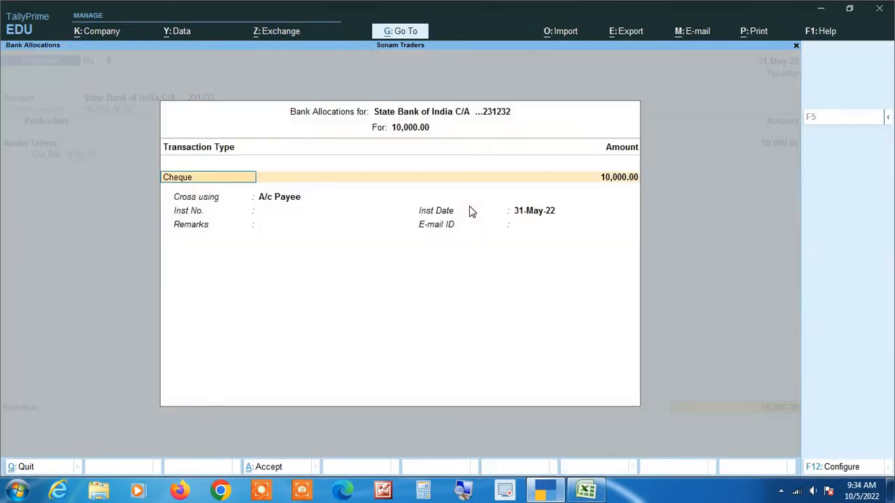
key(Return)
key(Return)
key(Return)
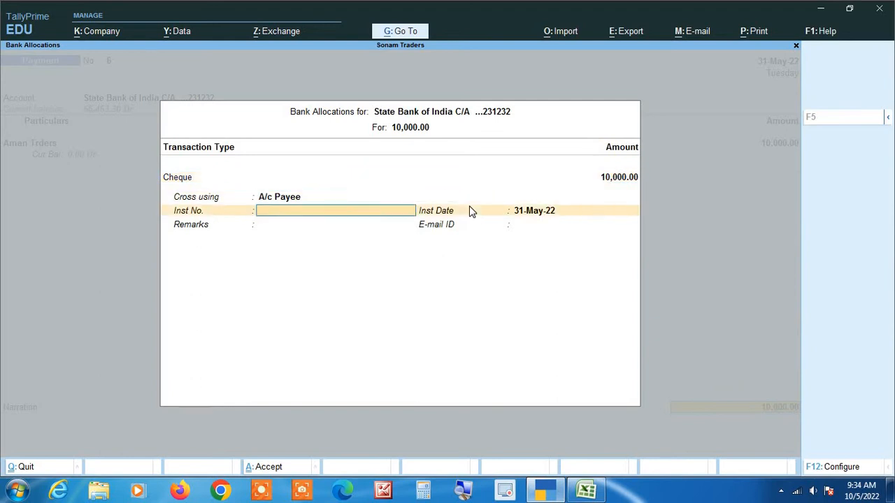
key(alt+Tab)
key(alt+Tab)
text(116073)
key(Return)
key(Return)
key(Return)
key(Return)
key(Return)
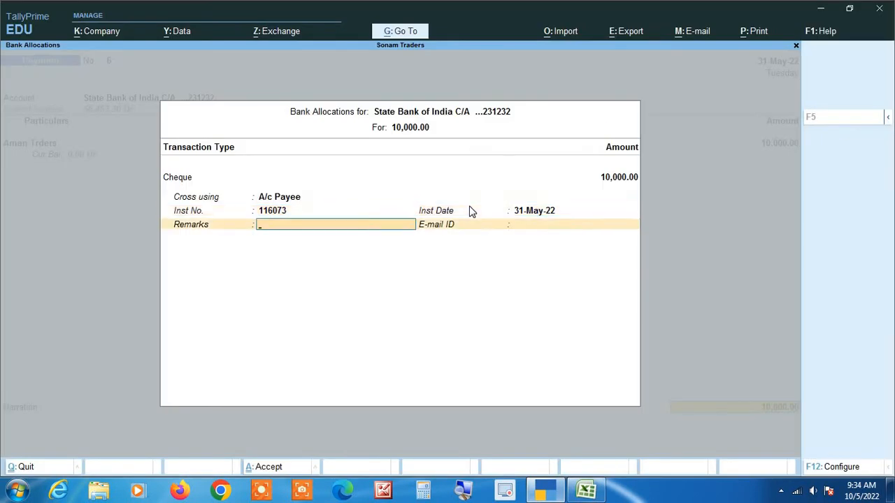
key(Return)
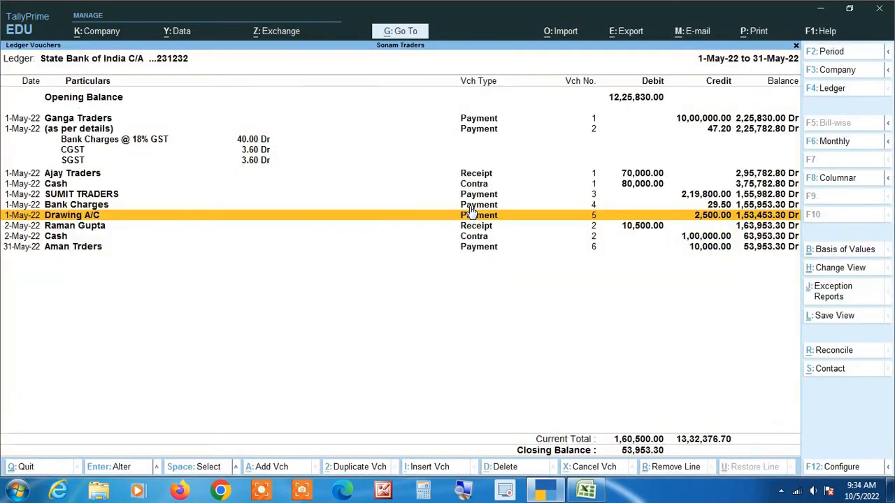
Step: Select the new Aman Trders entry in the SBI ledger, then switch to the Excel statement
key(Down)
key(Down)
key(Down)
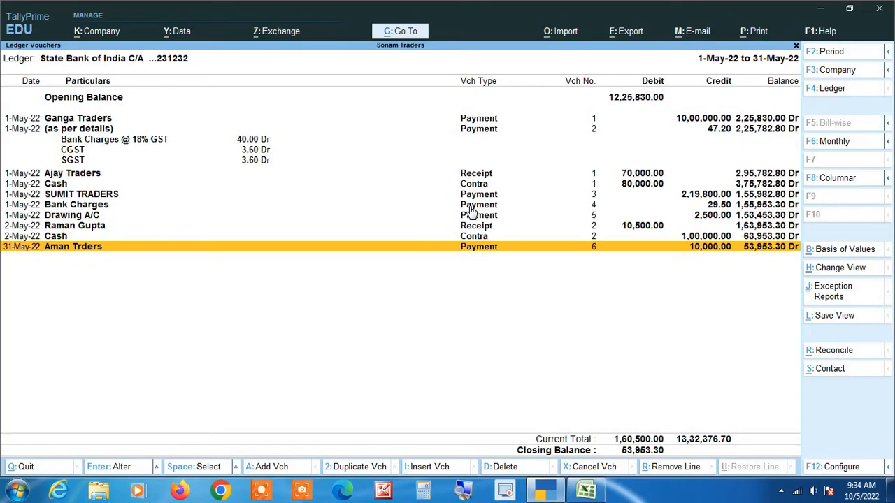
key(alt+Tab)
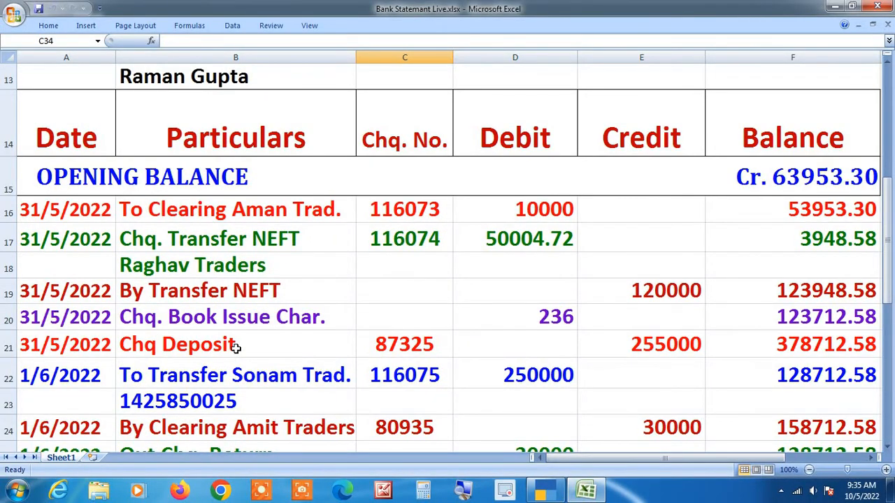
Step: Duplicate the Aman Trders payment and change it to Raghav Traders for 50,000
key(alt+Tab)
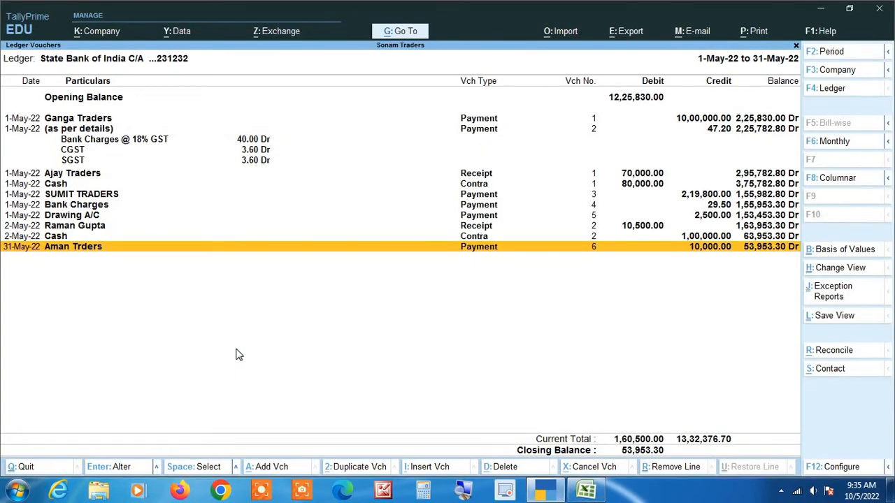
key(alt+2)
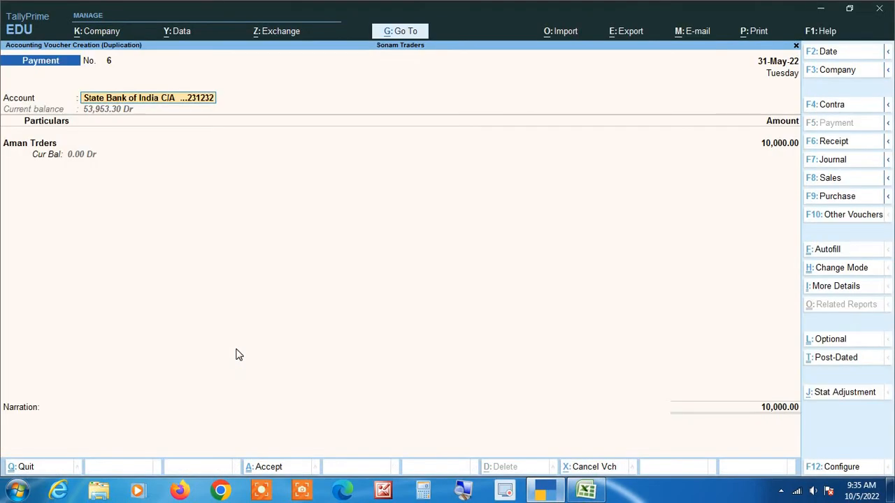
key(alt+Tab)
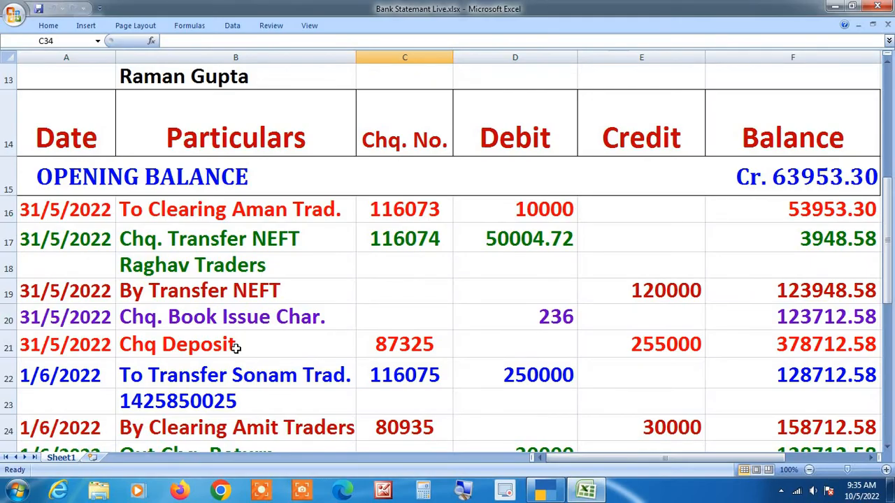
key(alt+Tab)
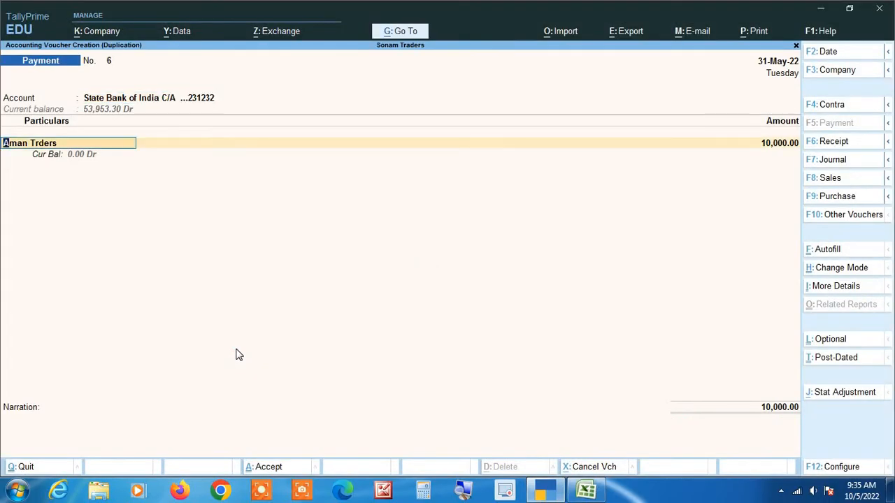
text(Ragh)
key(Return)
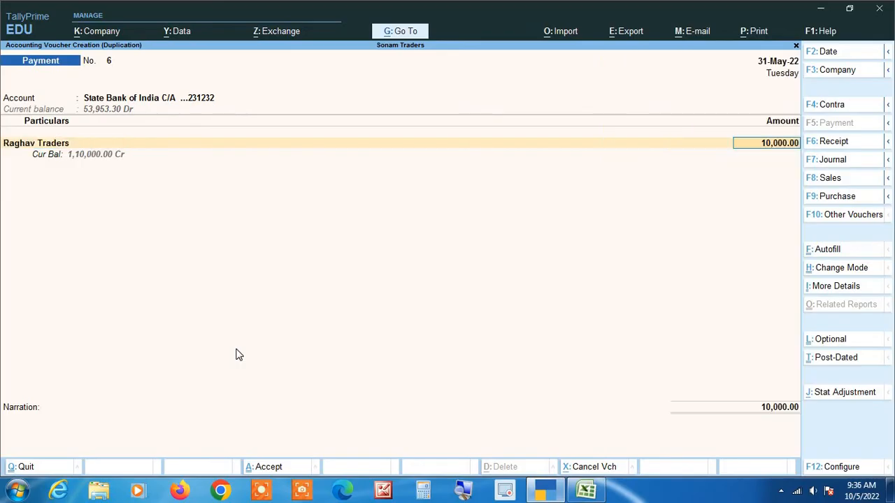
key(alt+Tab)
key(alt+Tab)
key(BackSpace)
text(50,000)
key(Return)
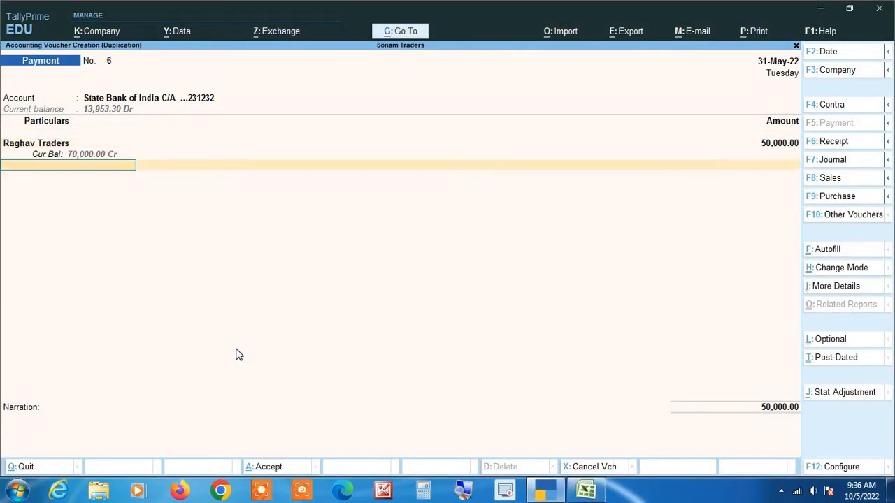
Step: Add a Bank Charges line of 4.72, checking it against the Excel statement
text(Bank)
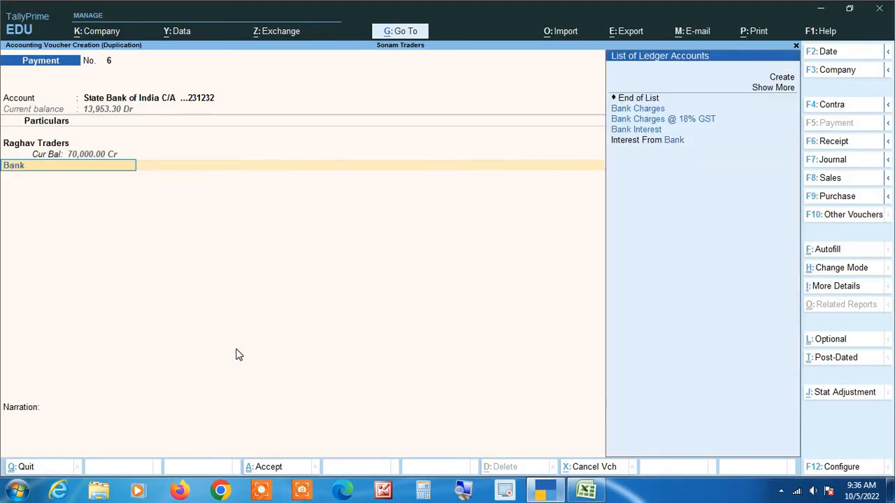
key(Down)
key(Return)
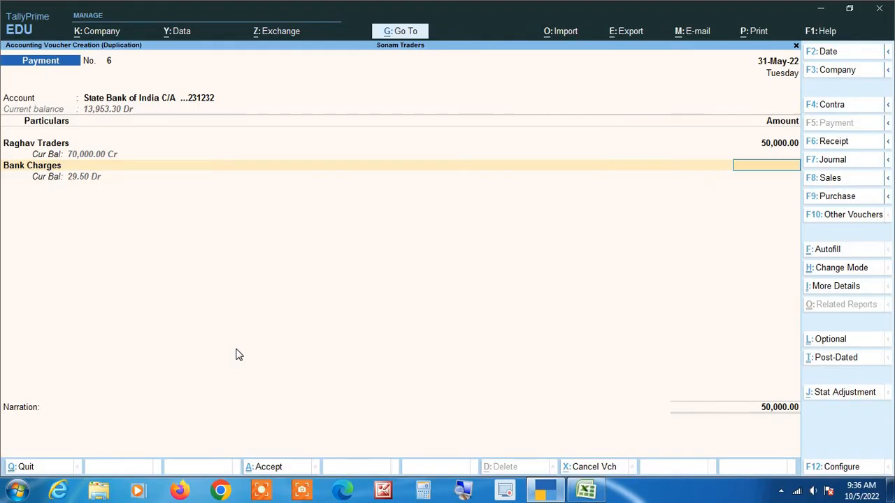
text(4.72)
key(Return)
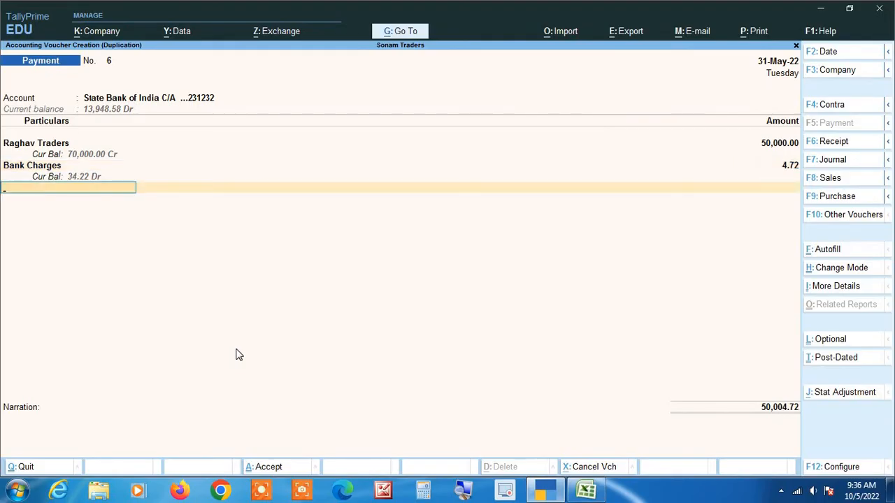
key(alt+Tab)
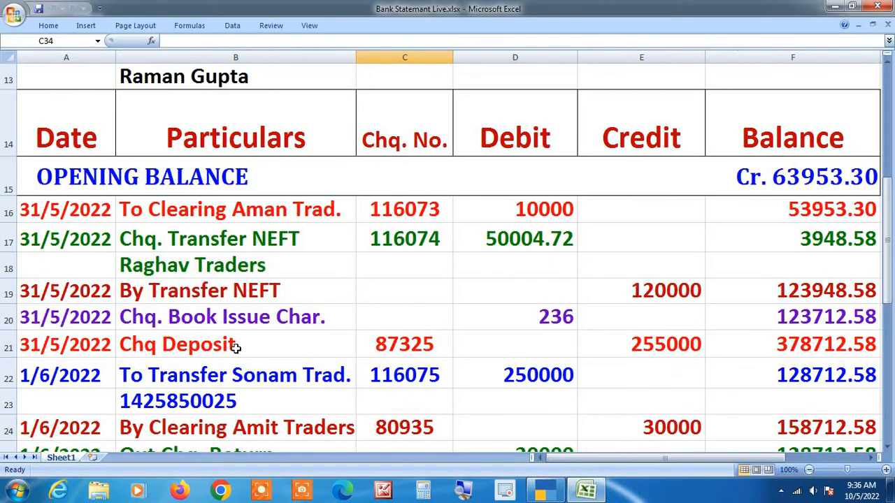
key(alt+Tab)
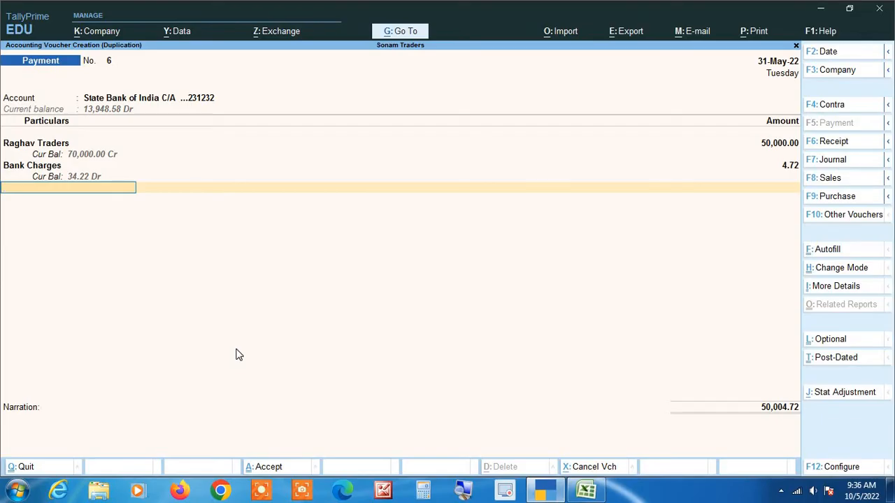
key(alt+Tab)
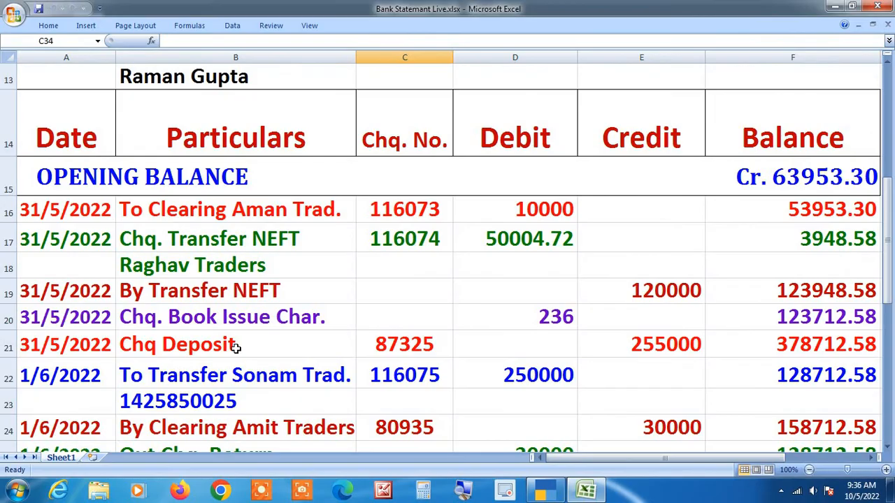
key(alt+Tab)
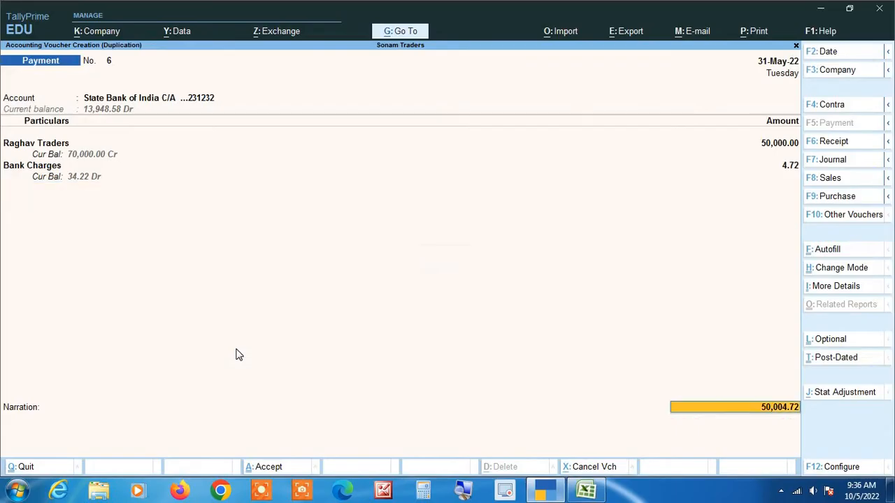
Step: Allocate the bank line to Raghav Traders via e-Fund Transfer (NEFT) and save the payment
key(Return)
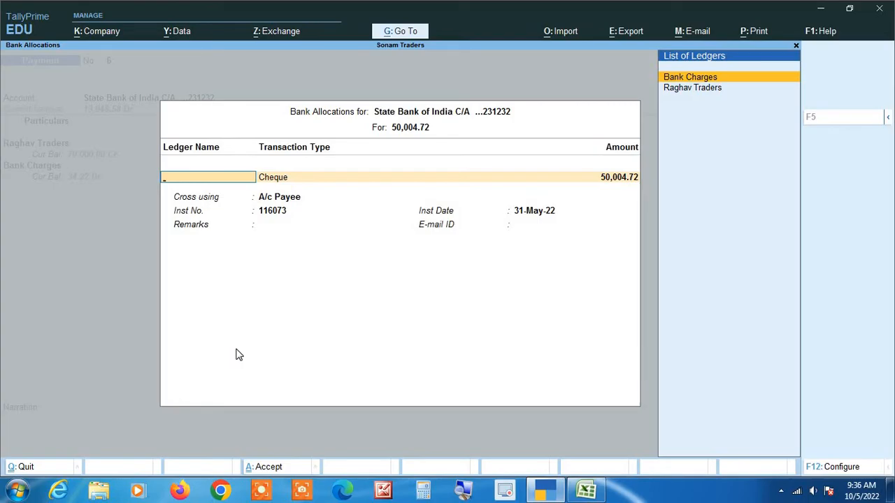
key(Down)
key(Return)
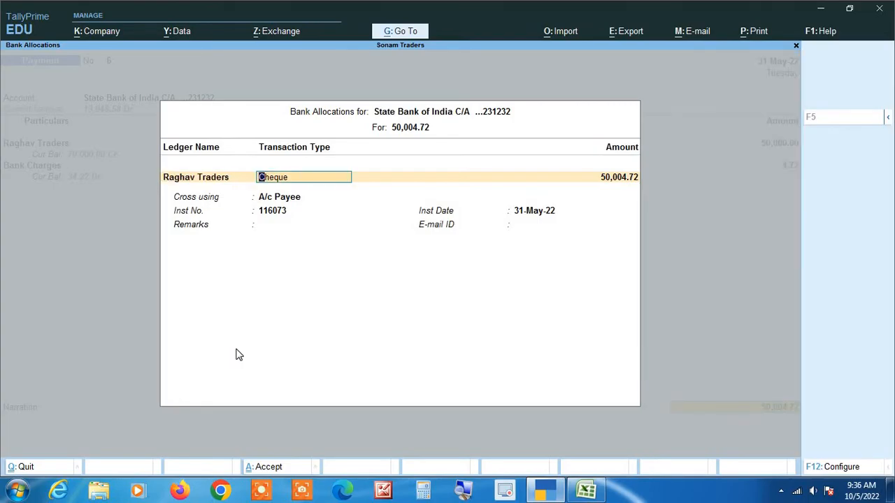
key(Down)
key(Down)
key(Return)
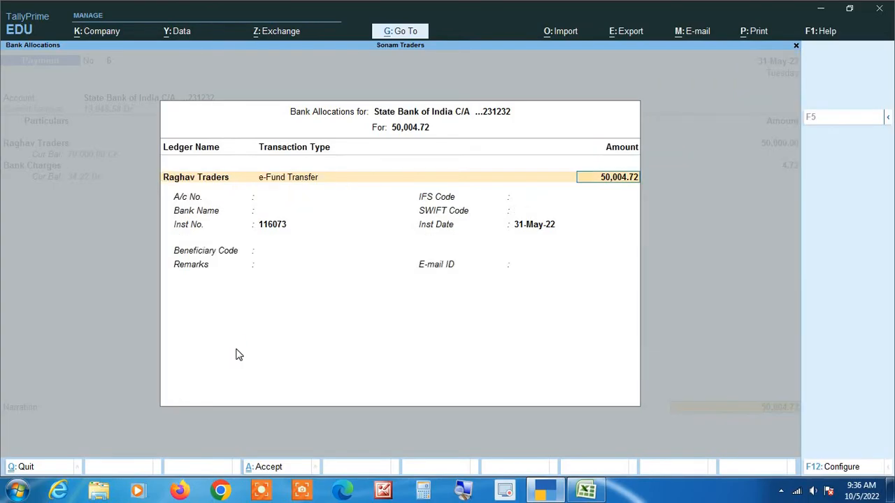
key(Return)
key(Return)
key(Return)
key(Return)
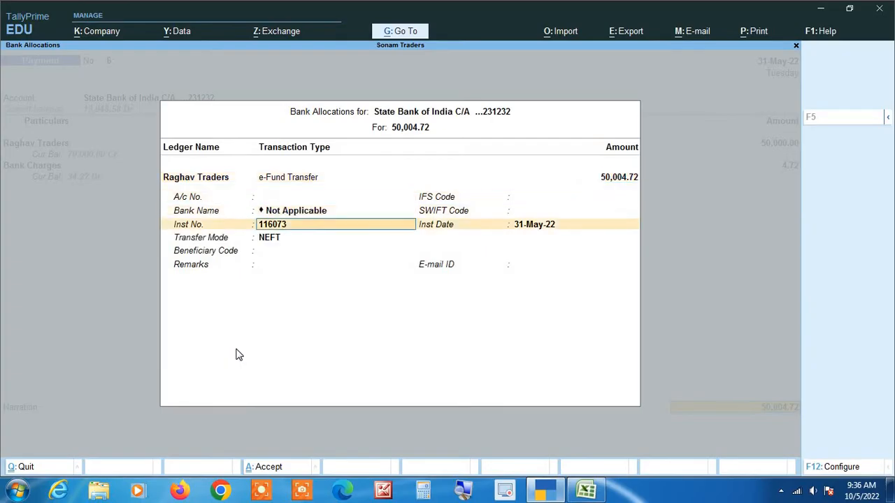
key(Return)
key(Return)
key(Return)
key(Return)
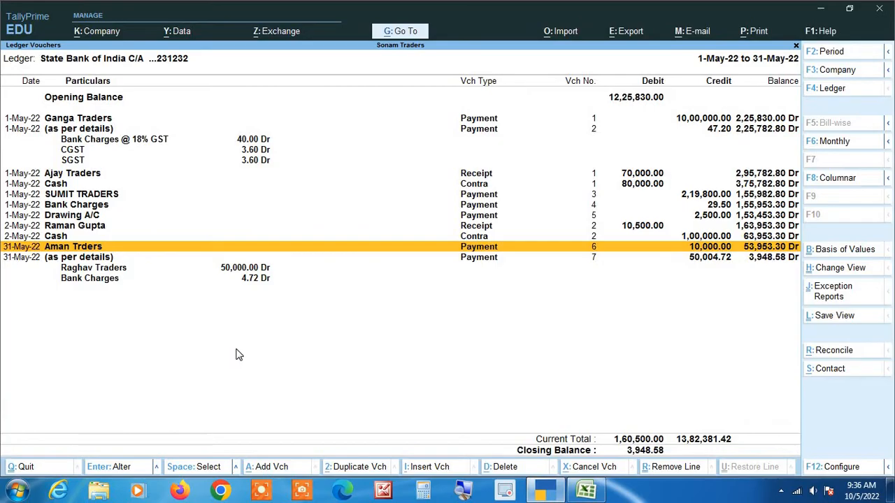
Step: Inspect voucher 7's Raghav Traders and Bank Charges lines, quit it unchanged, then switch to Excel
key(alt+Tab)
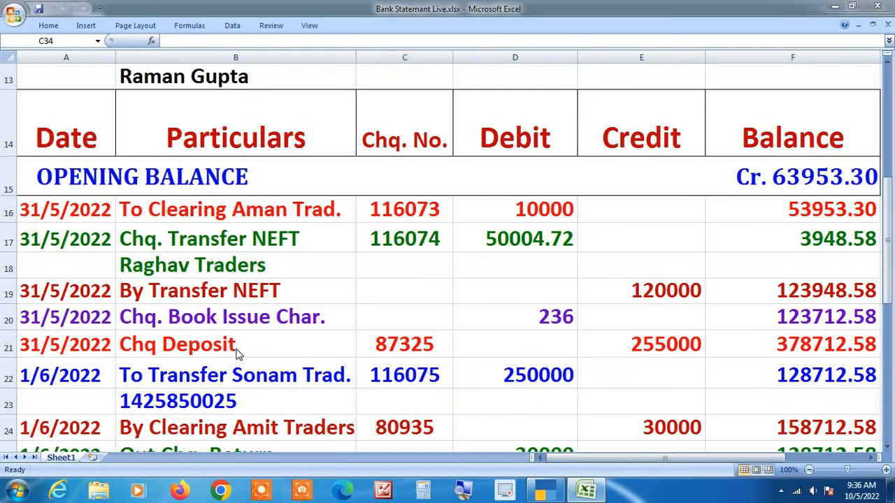
key(alt+Tab)
key(Down)
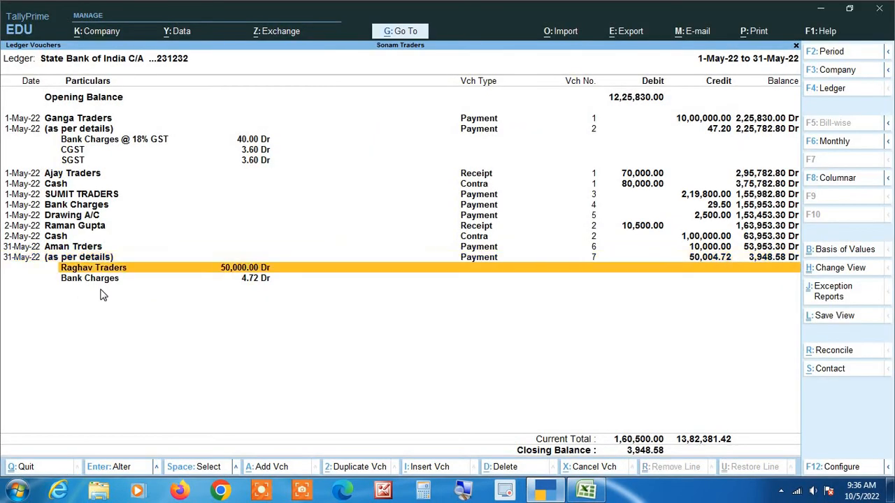
key(Up)
key(Down)
key(Down)
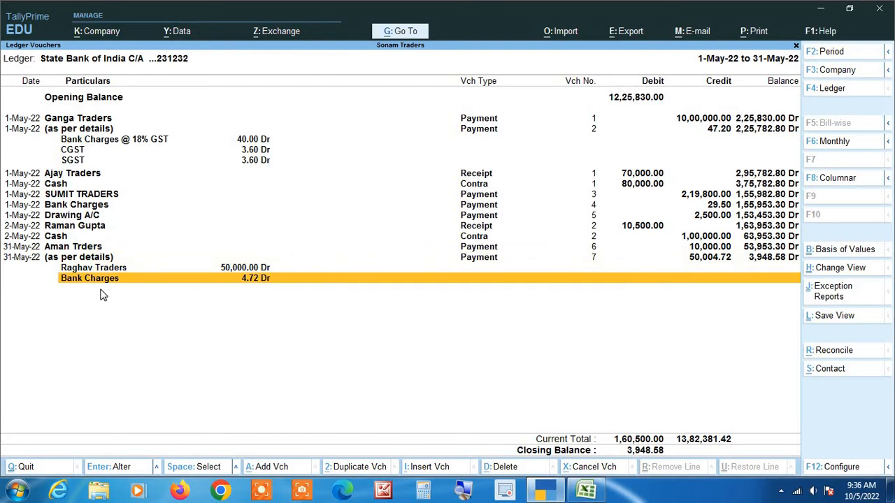
key(Up)
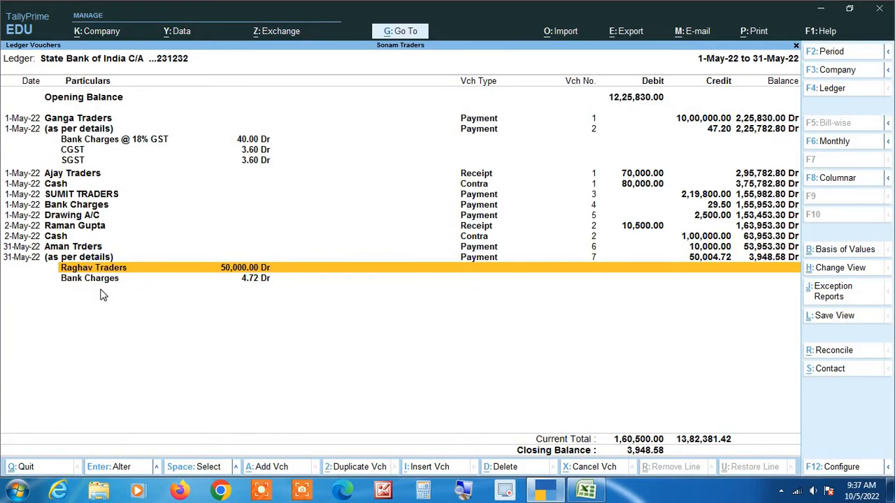
key(Return)
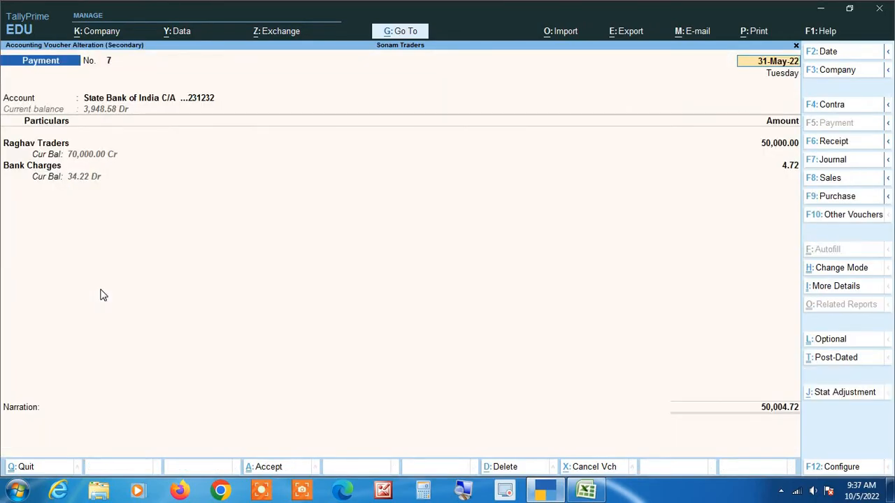
key(Escape)
key(Return)
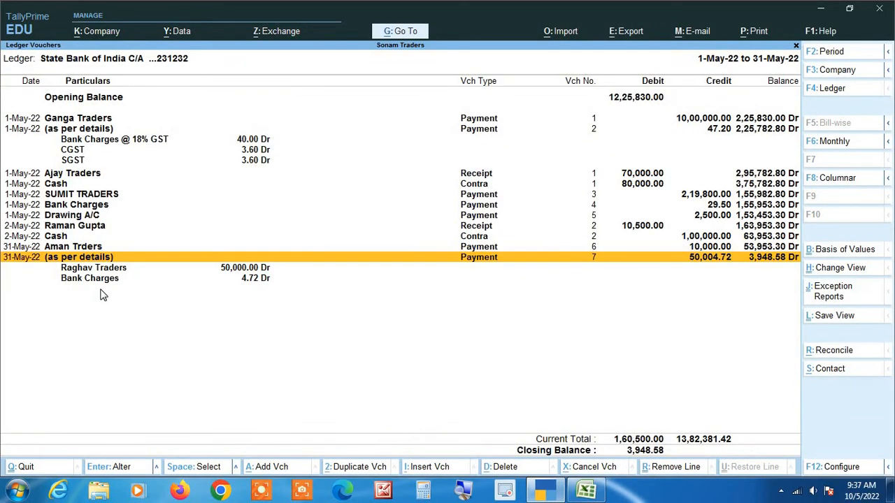
key(Down)
key(Down)
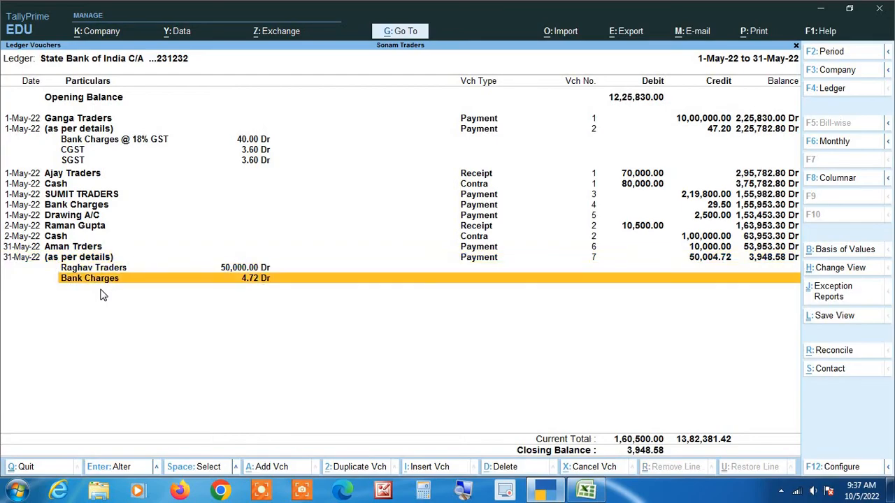
key(Up)
key(alt+Tab)
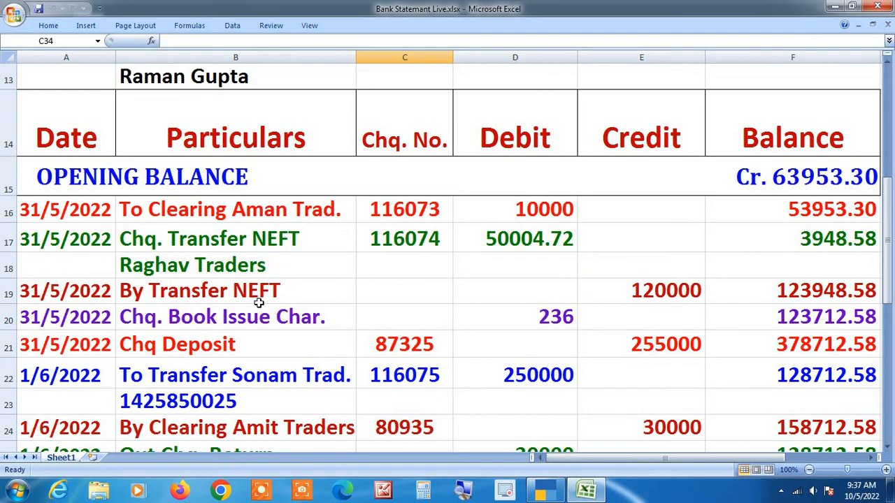
click(461, 491)
Step: Duplicate the payer's earlier receipt as a new receipt dated 31-May-22
key(alt+Tab)
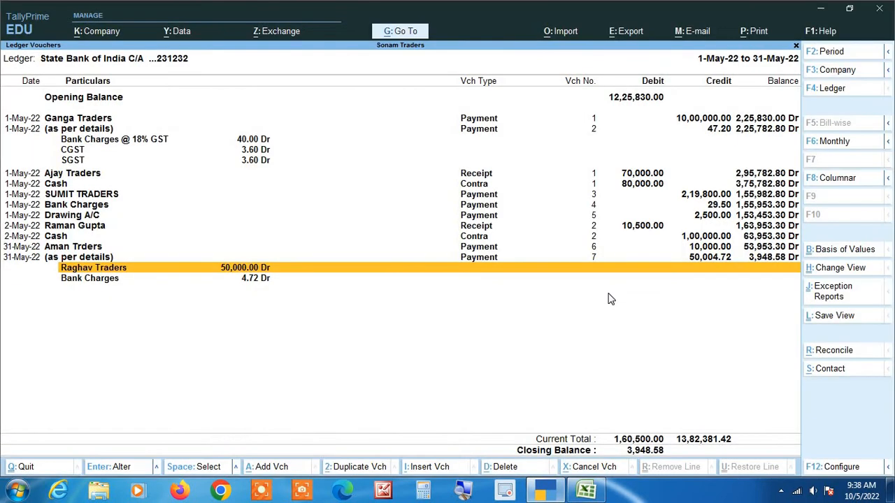
key(Up)
key(Up)
key(Up)
key(Up)
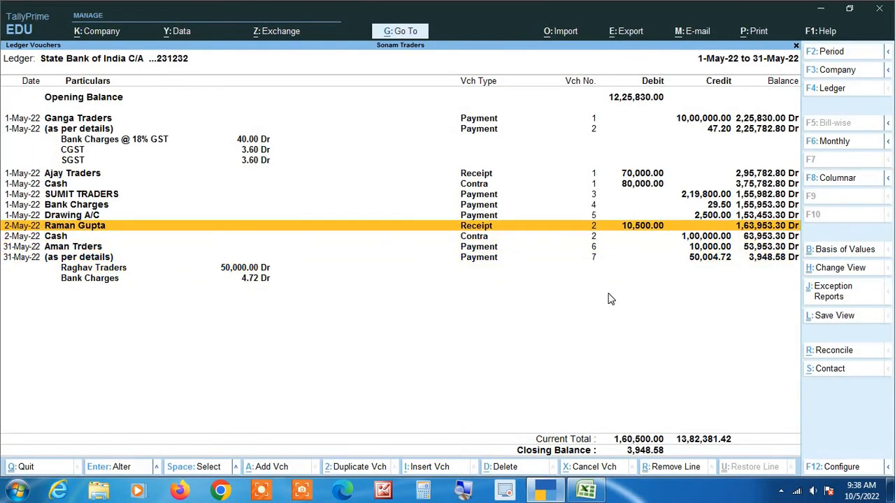
key(Return)
key(F2)
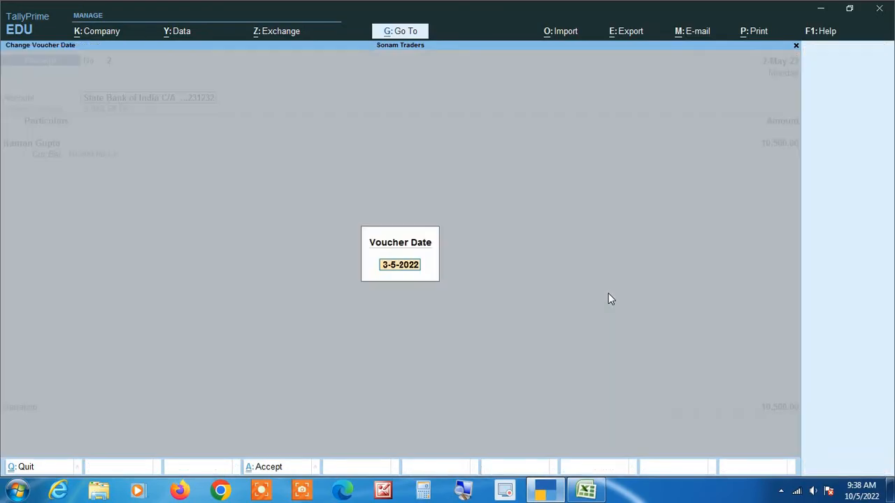
text(3)
key(alt+Tab)
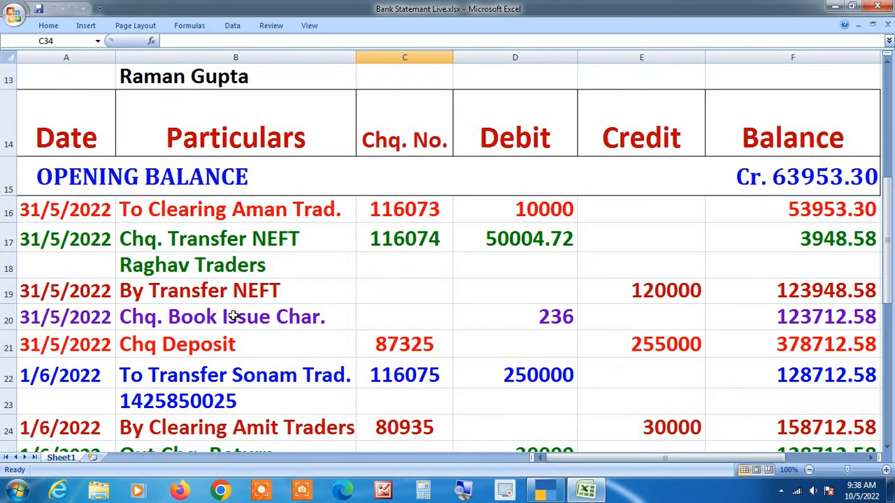
key(alt+Tab)
key(BackSpace)
text(31-5)
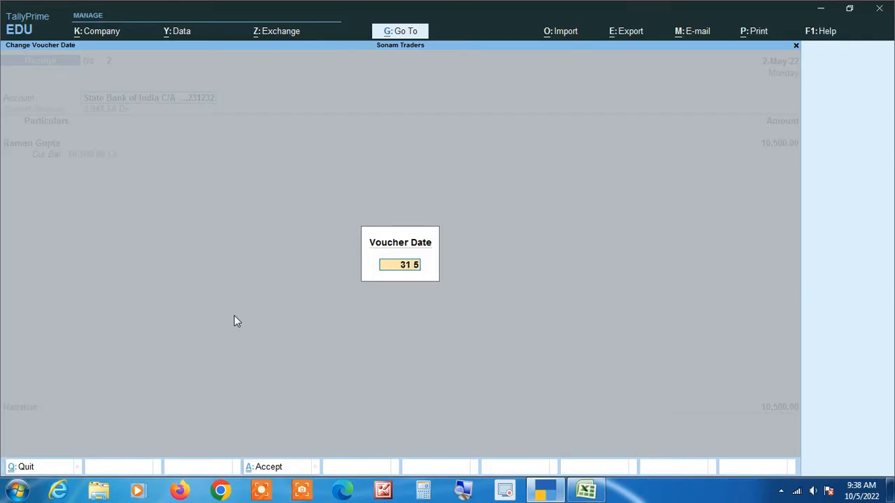
key(Return)
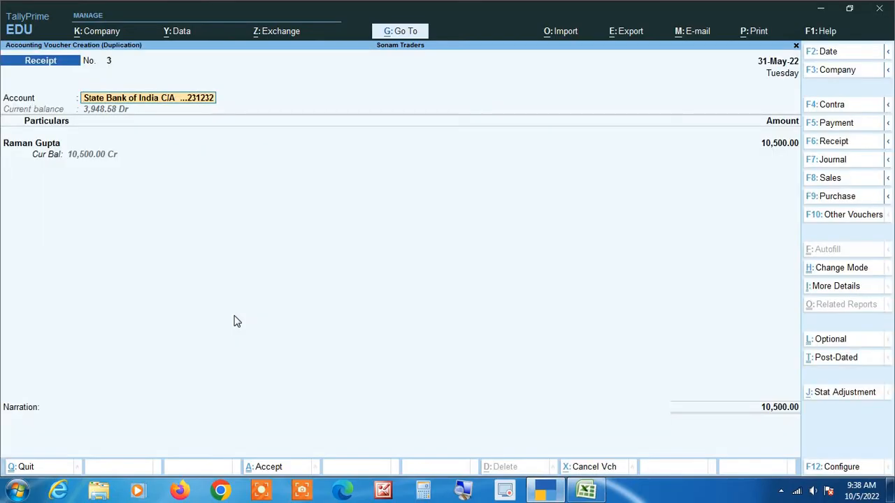
Step: Credit the To Be Confirm ledger and verify it sits under Suspense A/c
key(Return)
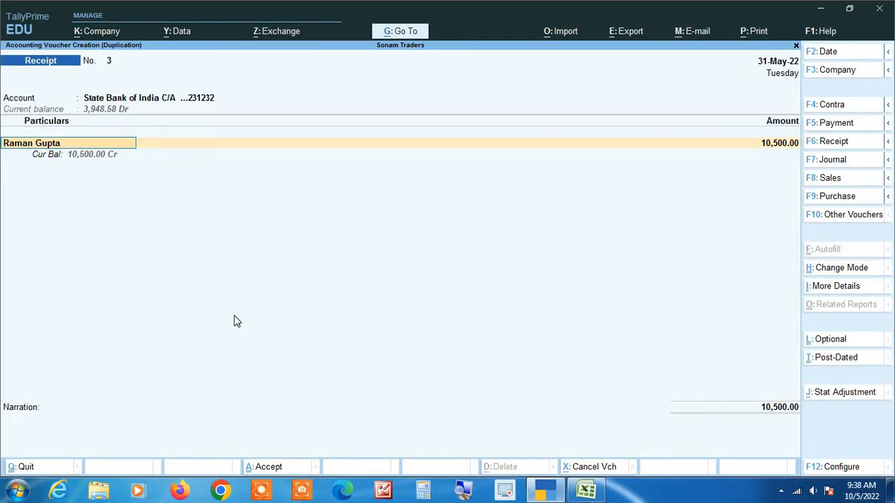
text(To)
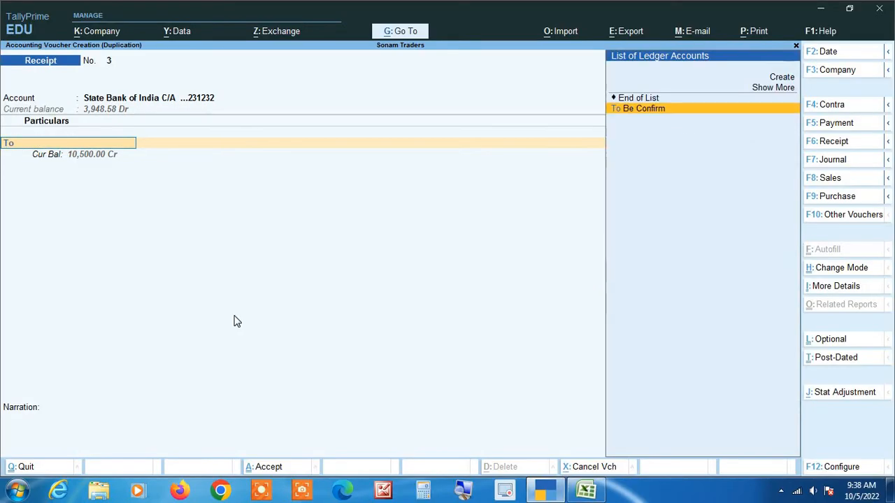
key(Return)
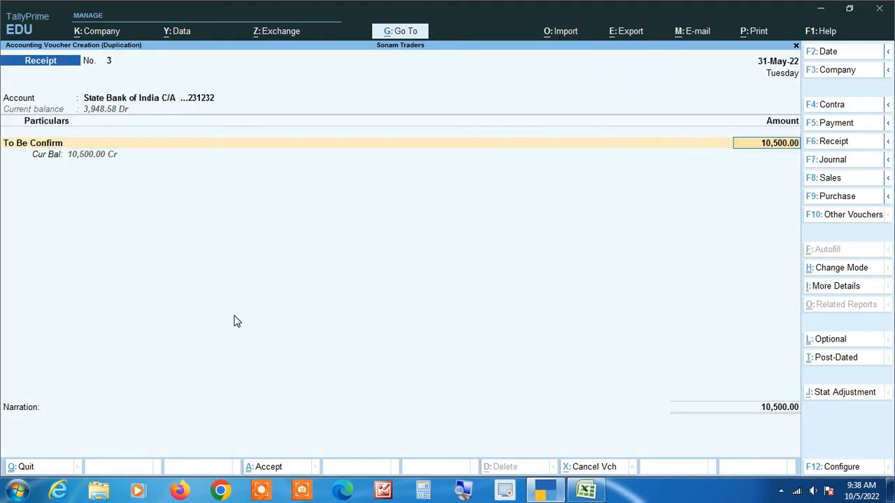
key(BackSpace)
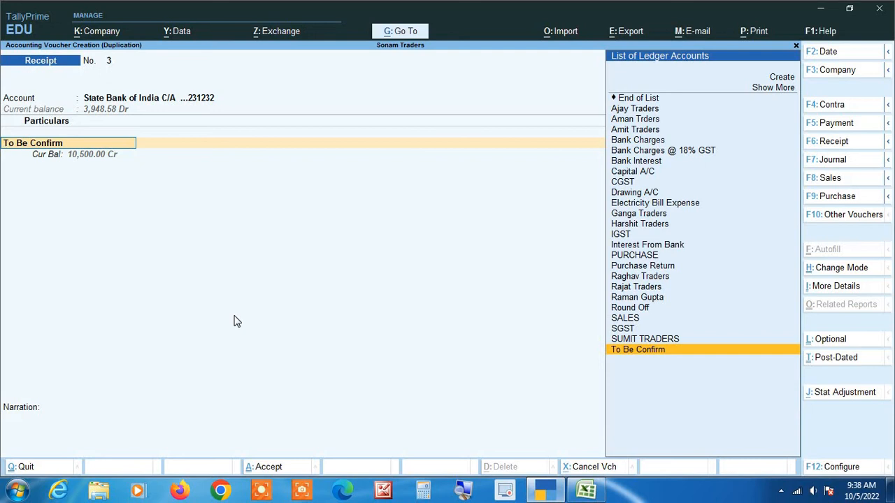
key(ctrl+Return)
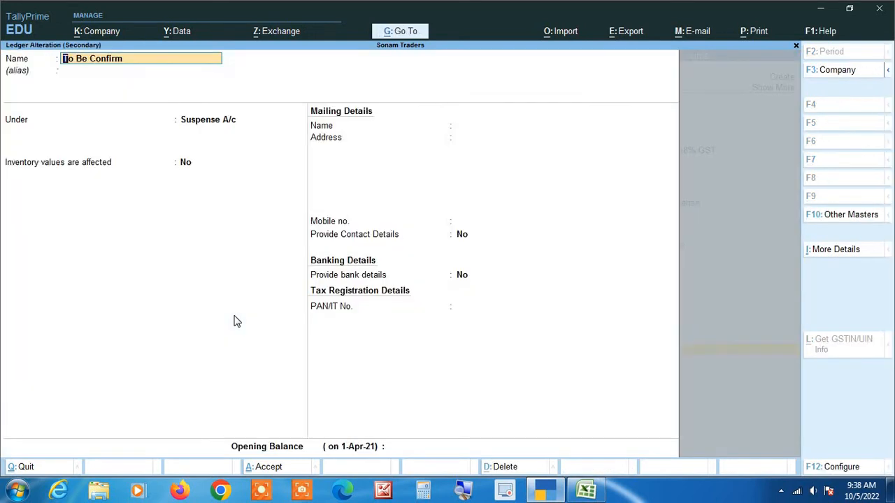
key(Return)
key(Return)
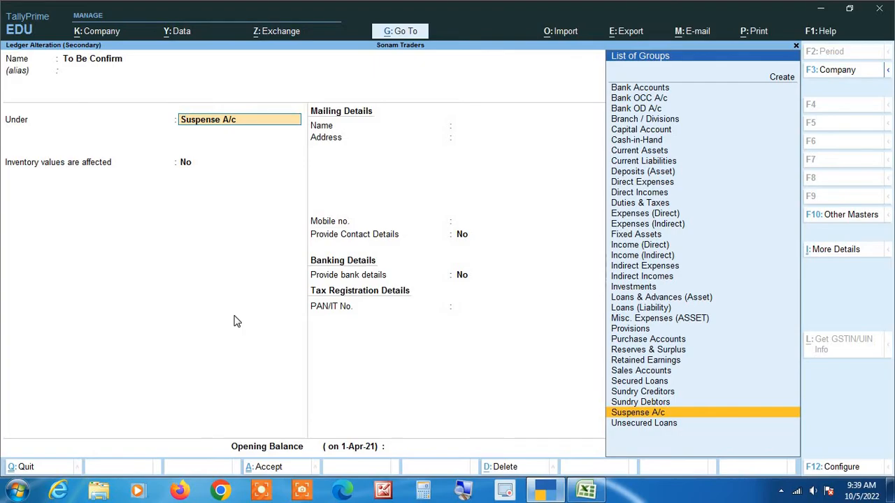
key(Return)
key(Return)
key(Return)
key(Return)
key(Return)
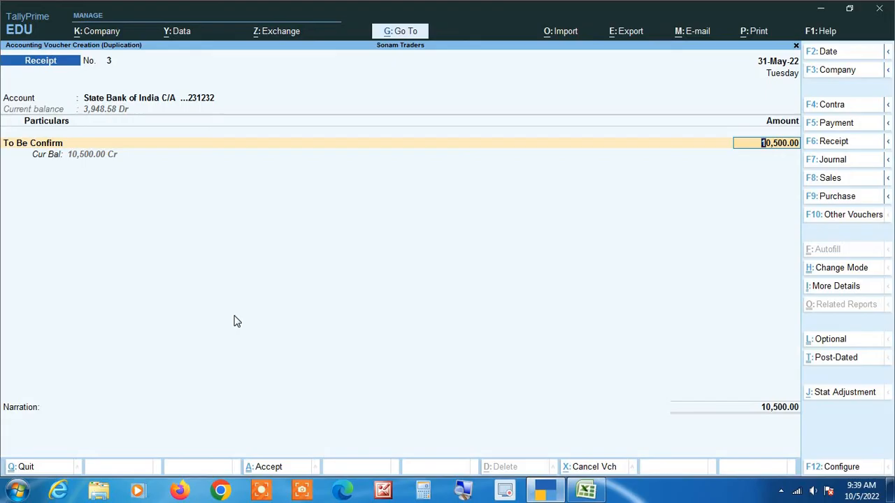
Step: Enter 1,20,000 as the receipt amount and accept the default bank allocation details
key(alt+Tab)
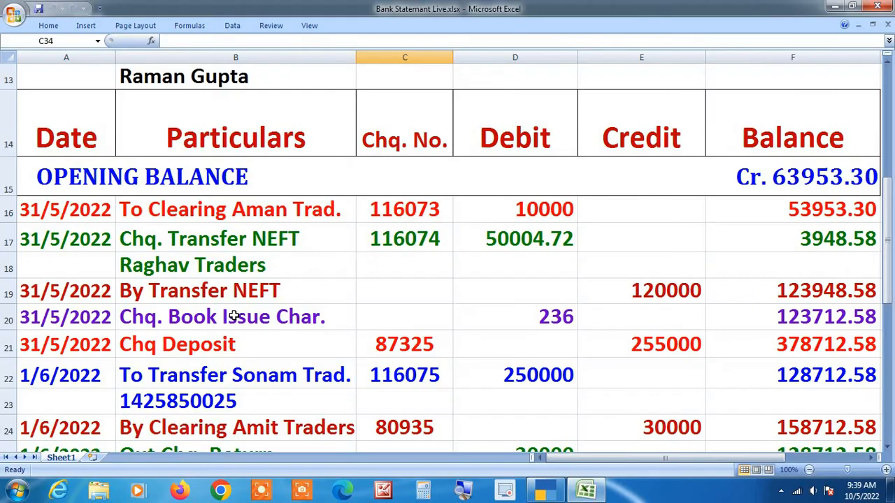
key(alt+Tab)
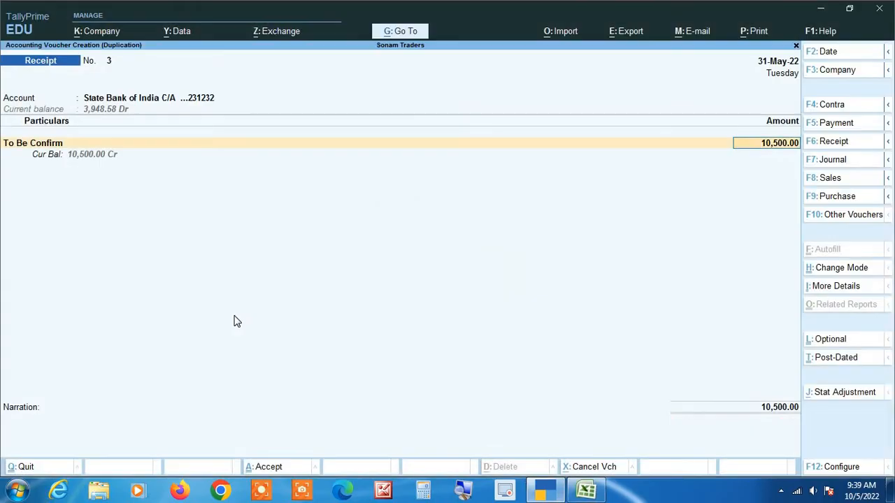
text(1,20,000)
key(Return)
key(Return)
key(Return)
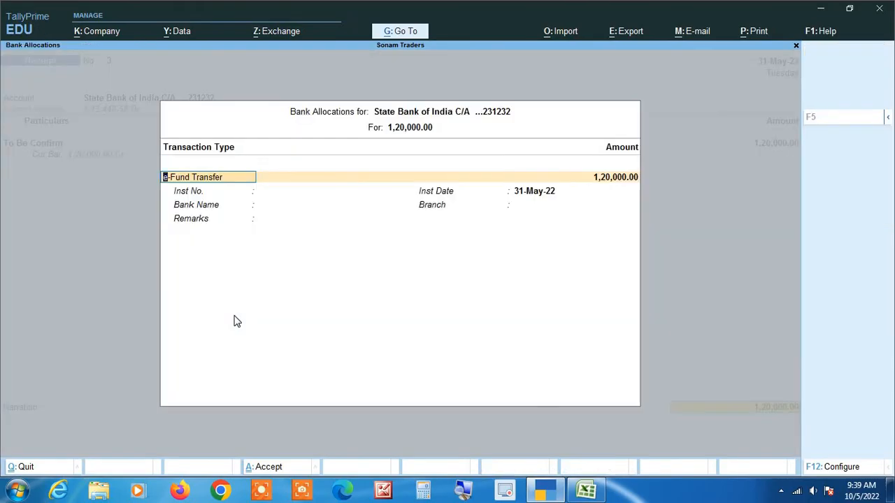
key(Return)
key(Return)
key(Return)
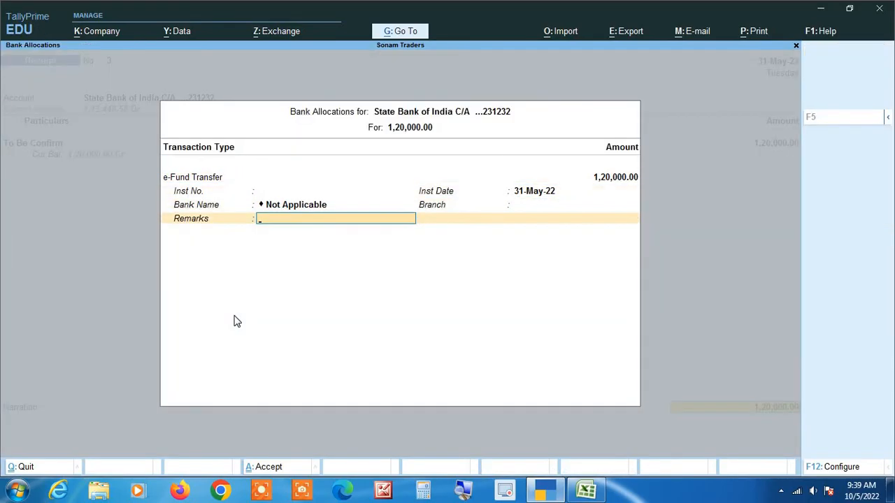
key(Return)
key(Return)
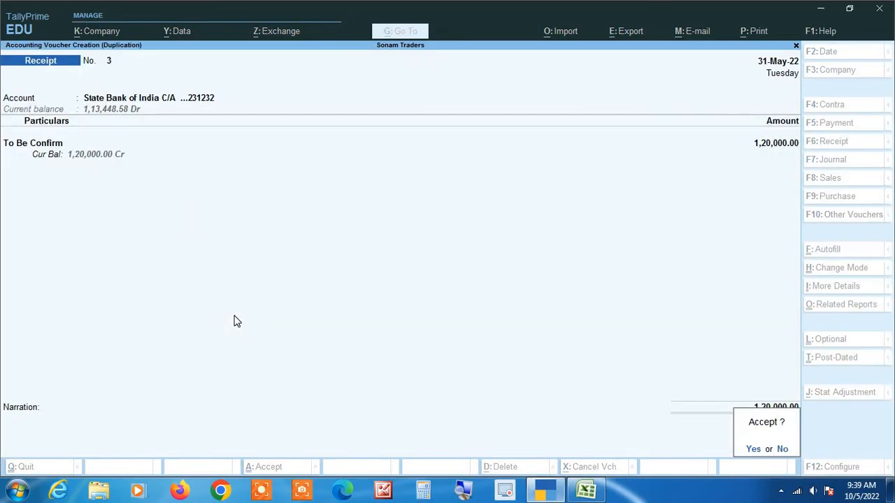
key(Escape)
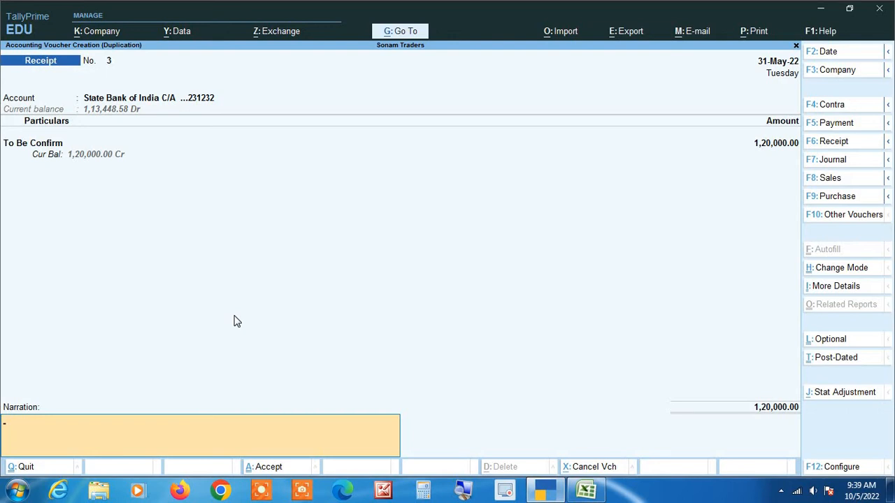
Step: Save Receipt No. 3 and check the ledger balance reaches 1,23,948.58
key(alt+Tab)
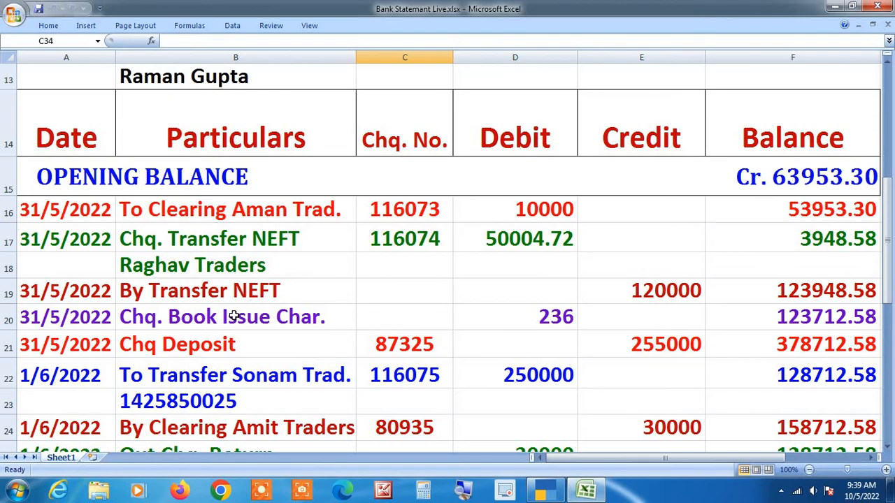
key(alt+Tab)
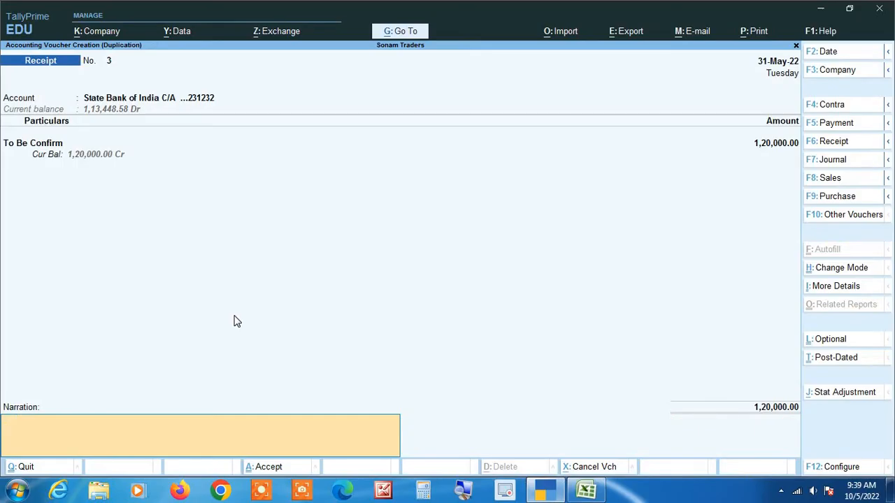
key(Return)
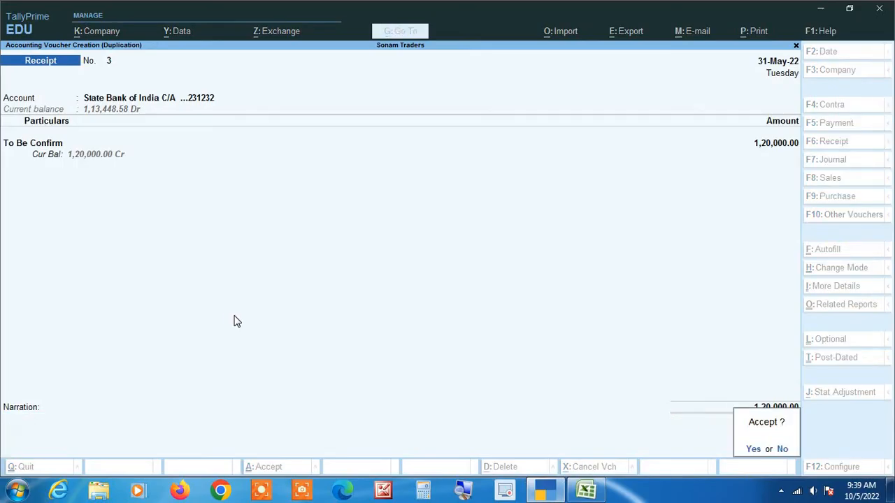
key(y)
key(Down)
key(Down)
key(Down)
key(Down)
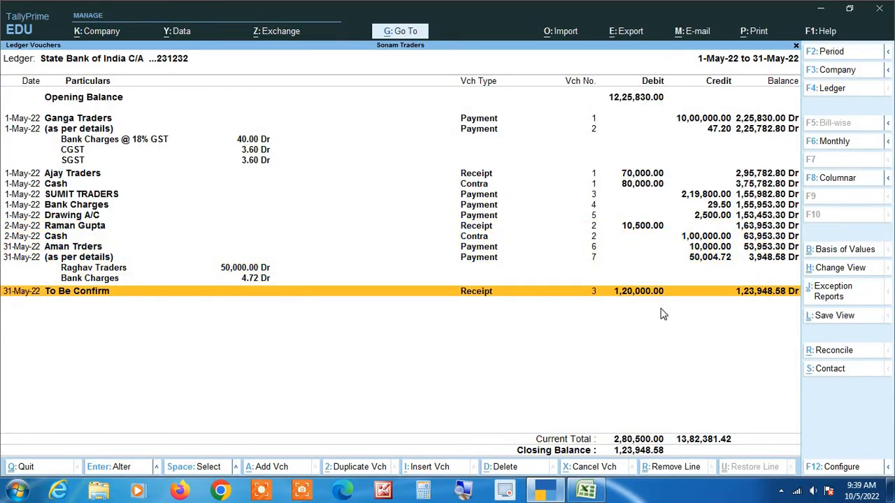
key(ctrl)
key(alt+Tab)
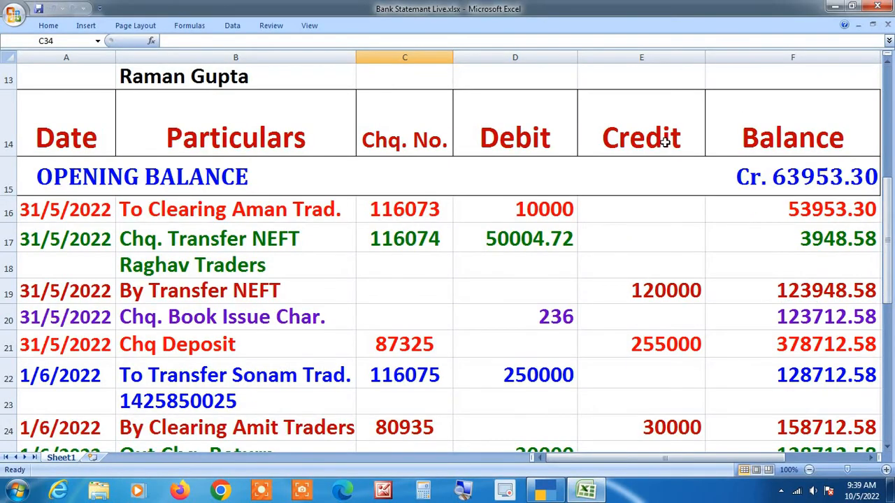
key(Down)
key(Down)
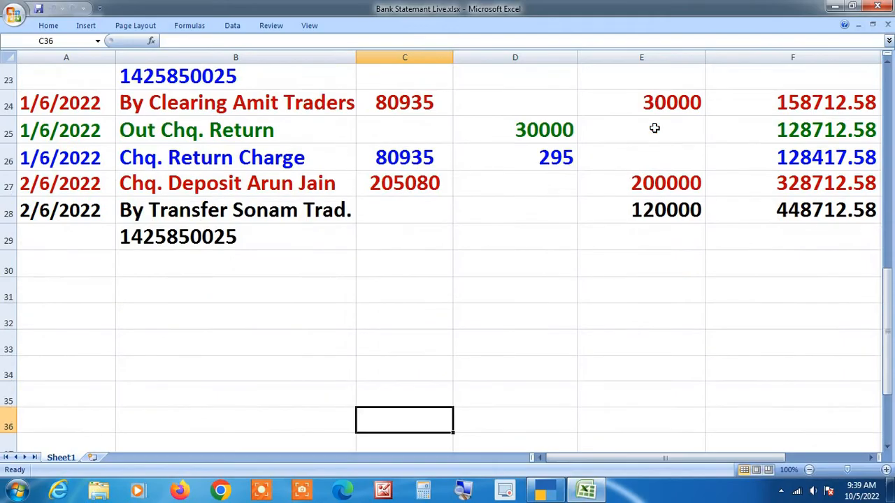
key(Up)
key(Up)
key(Up)
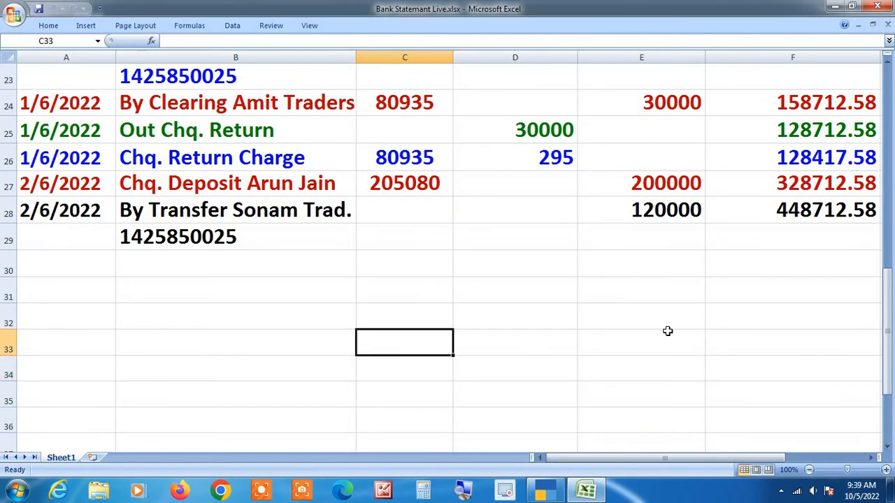
scroll(668, 330, up, 4)
scroll(667, 331, down, 1)
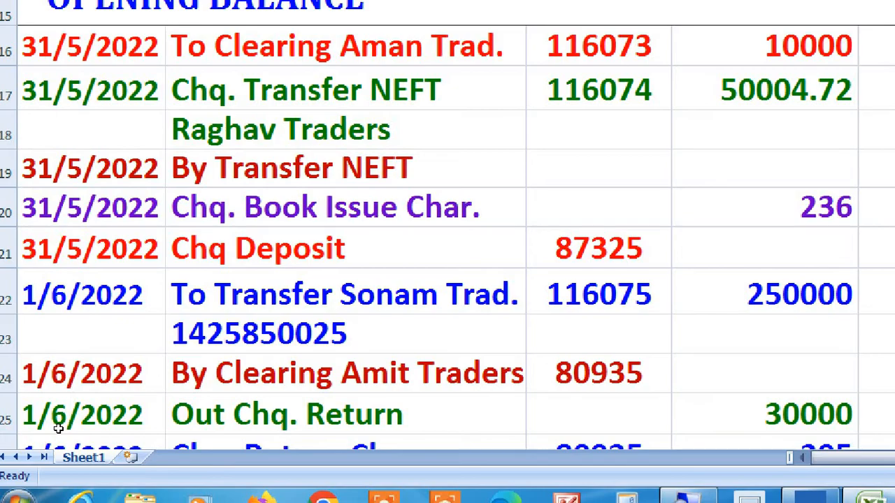
key(alt+Tab)
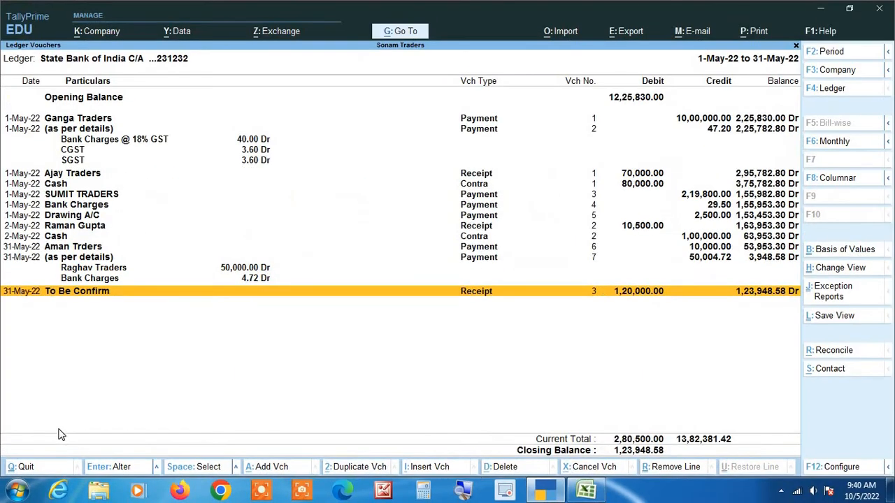
key(Up)
key(Up)
key(Up)
key(Up)
key(Up)
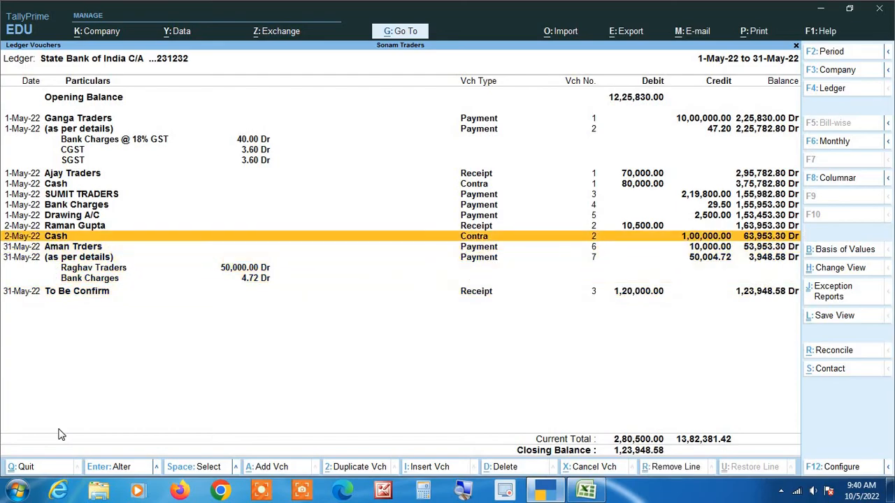
Step: Duplicate the Aman Trders payment as a new voucher dated 31-May
key(Down)
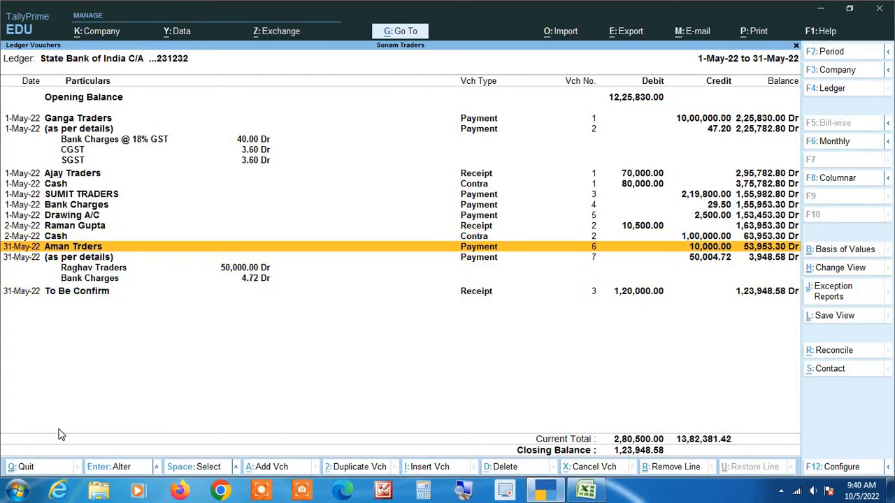
key(Return)
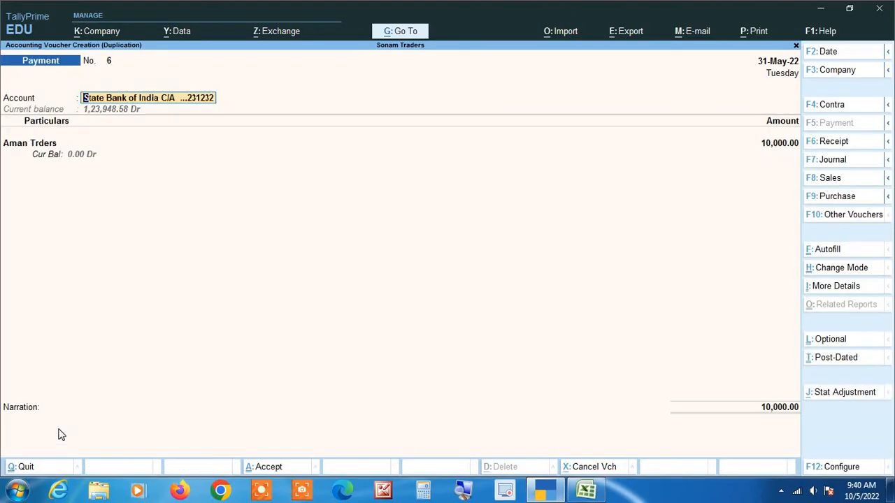
key(F2)
key(alt+Tab)
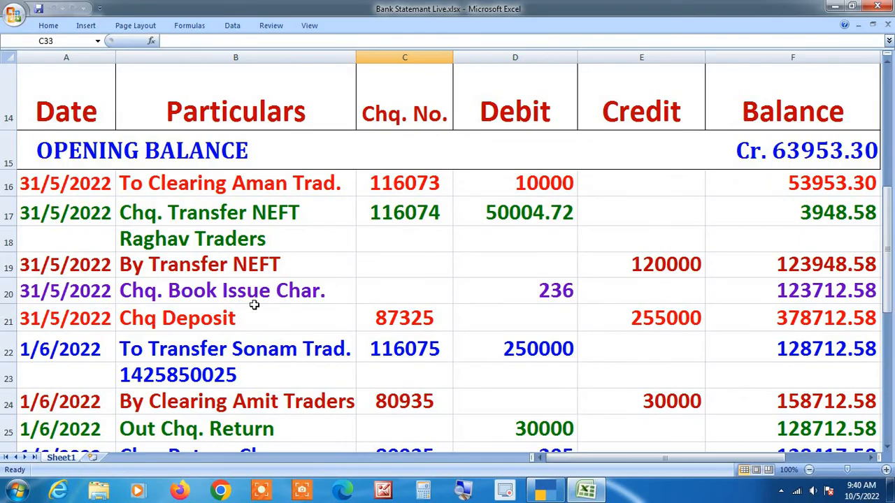
key(alt+Tab)
key(BackSpace)
text(31 5)
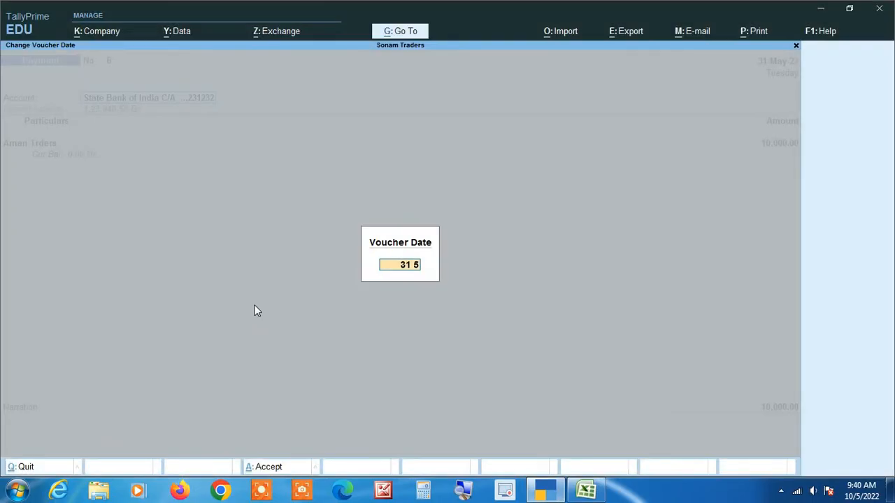
key(Return)
key(Return)
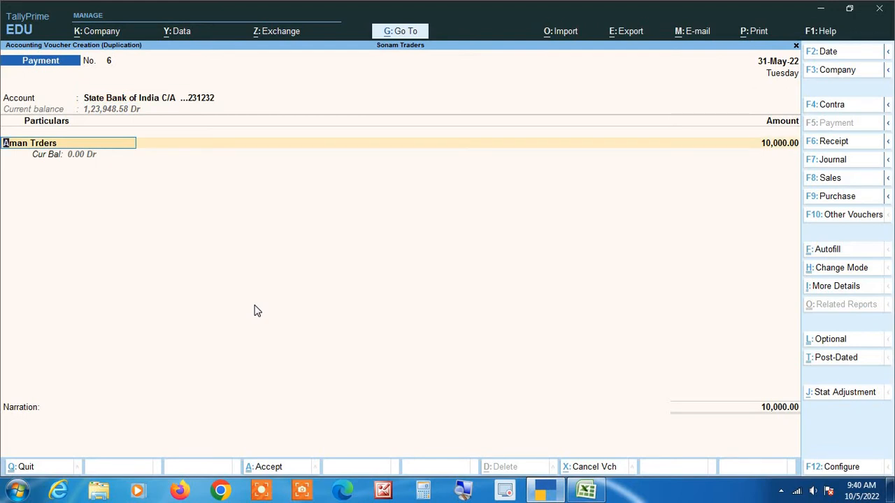
Step: Replace the ledger with Bank Charges @ 18% GST for 200
text(Ba)
key(Down)
key(Down)
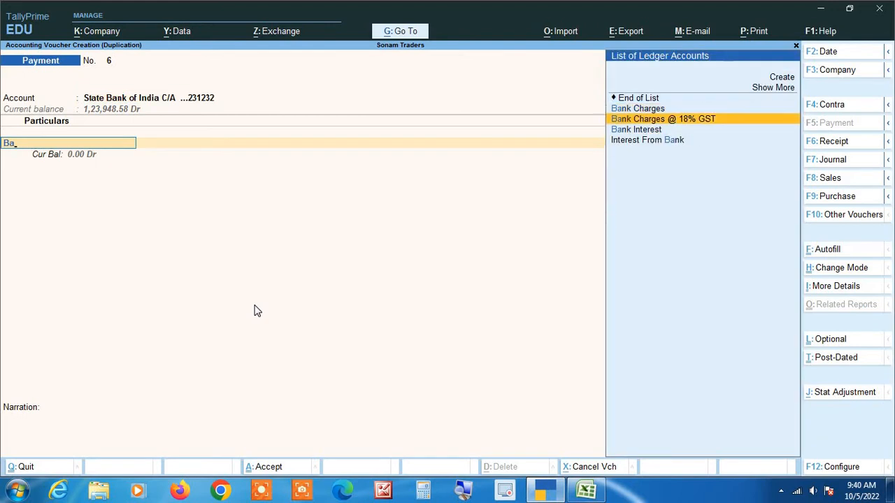
key(Return)
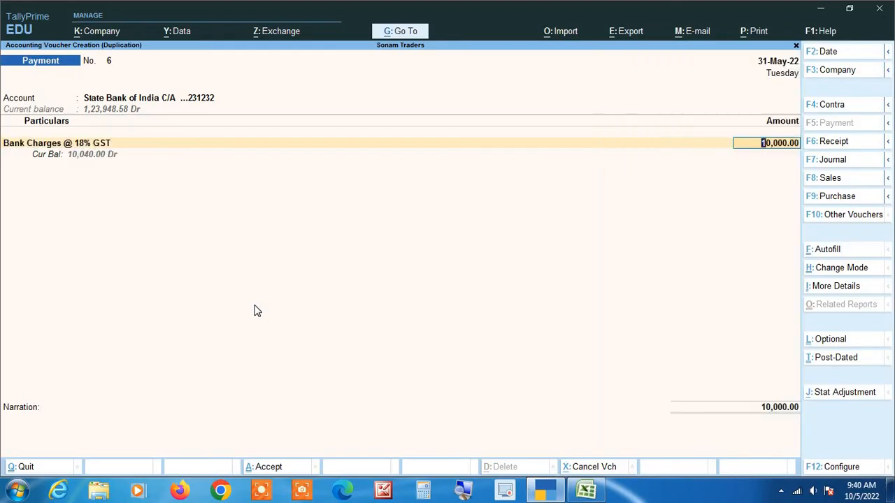
key(BackSpace)
text(200)
key(Return)
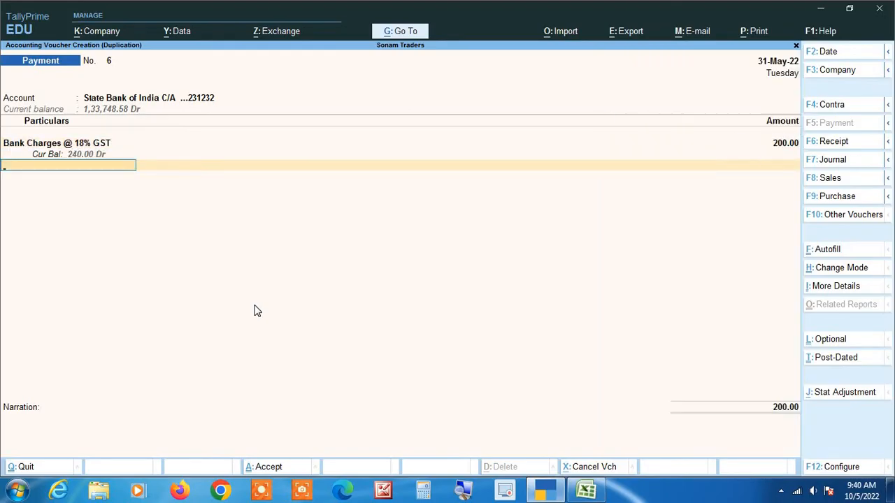
Step: Add CGST 18 and SGST 18 lines to the payment
text(cg)
key(Return)
text(18)
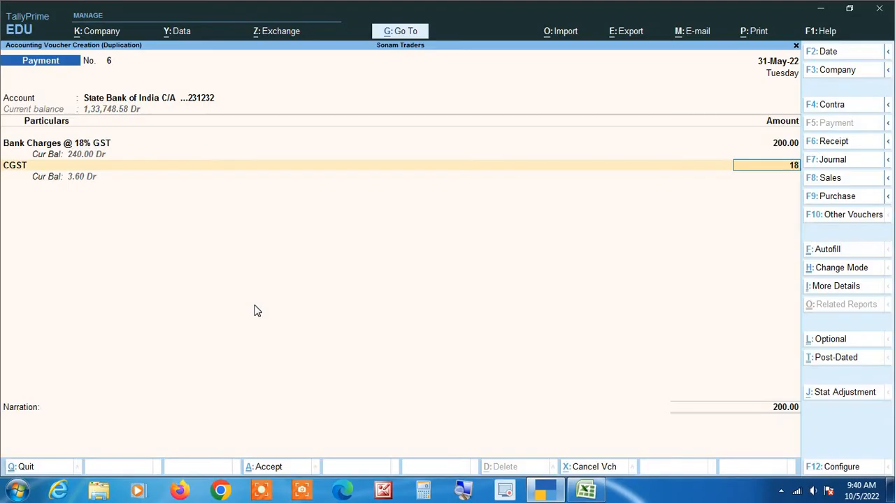
key(Return)
text(sg)
key(Return)
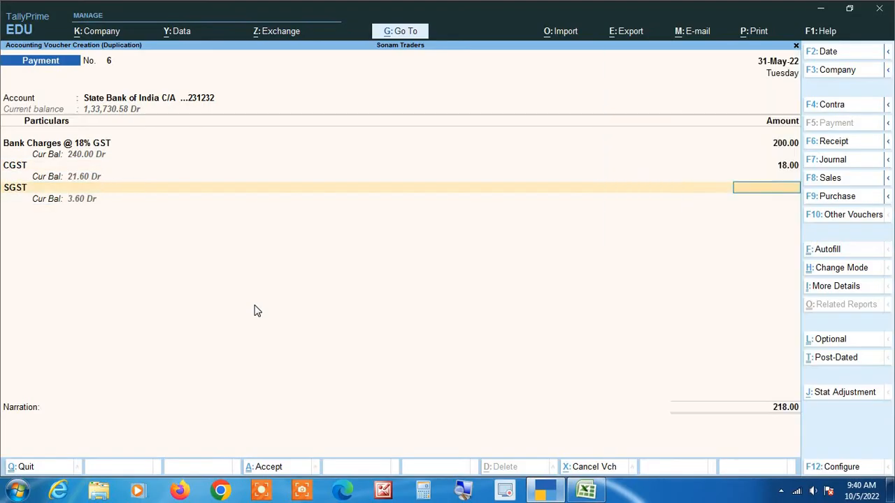
text(18)
key(Return)
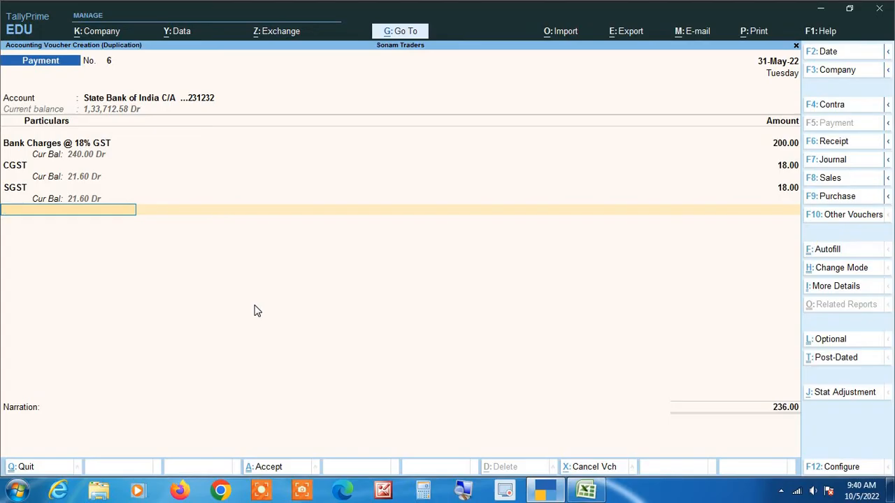
Step: Pass the bank allocation details and save the 236 payment voucher
key(Return)
key(Return)
key(Return)
key(Return)
key(Return)
key(Return)
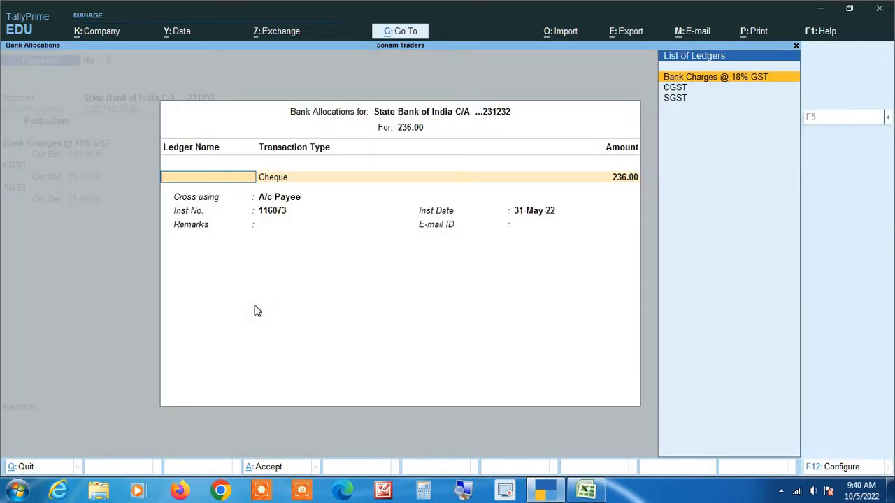
key(Return)
key(Return)
key(Return)
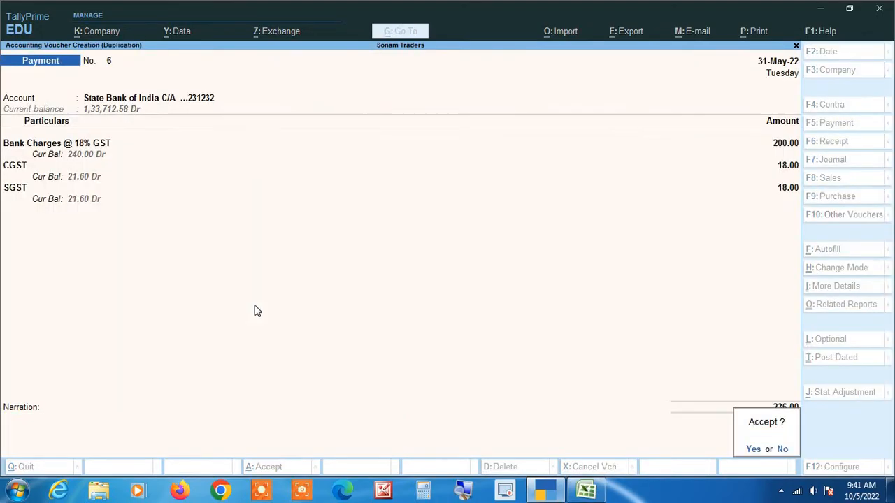
key(Return)
key(Down)
key(Down)
key(Down)
key(Down)
key(Down)
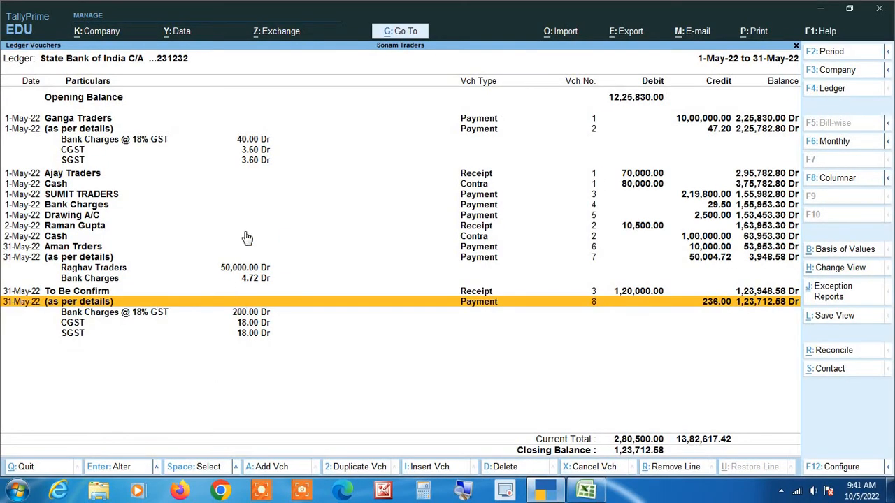
key(alt+Tab)
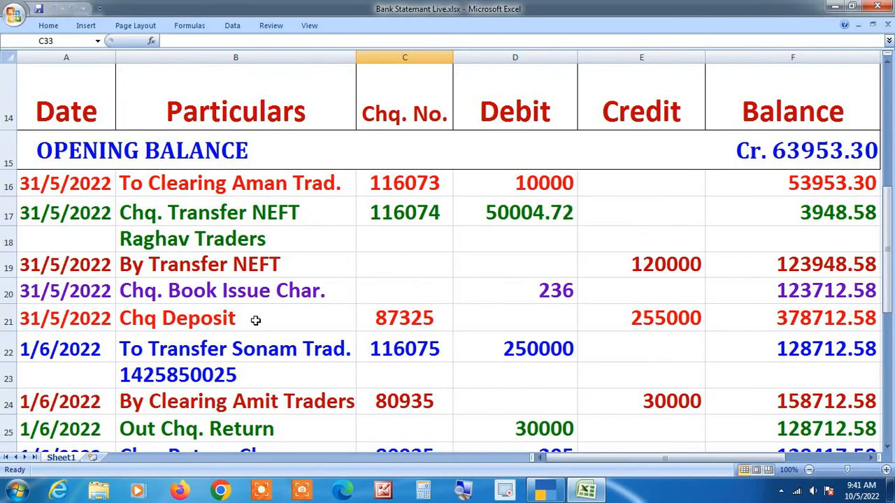
click(470, 495)
key(alt+Tab)
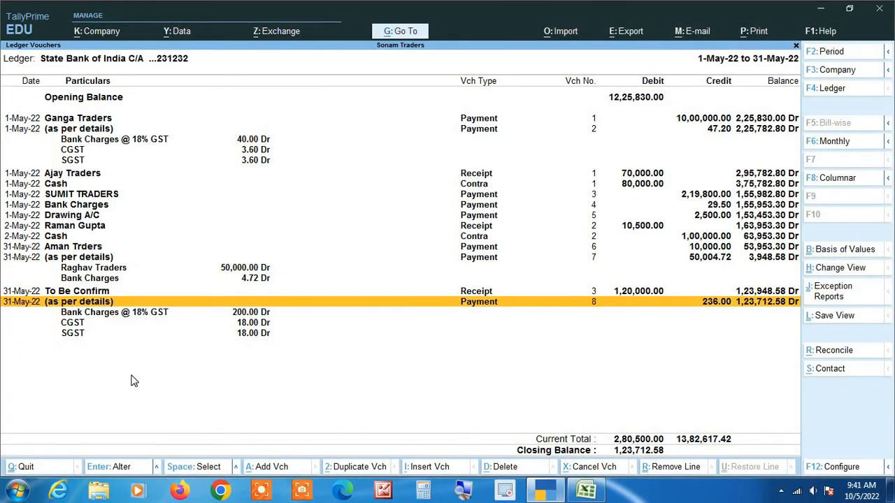
Step: Duplicate the To Be Confirm receipt as a new voucher dated 31-May
key(Up)
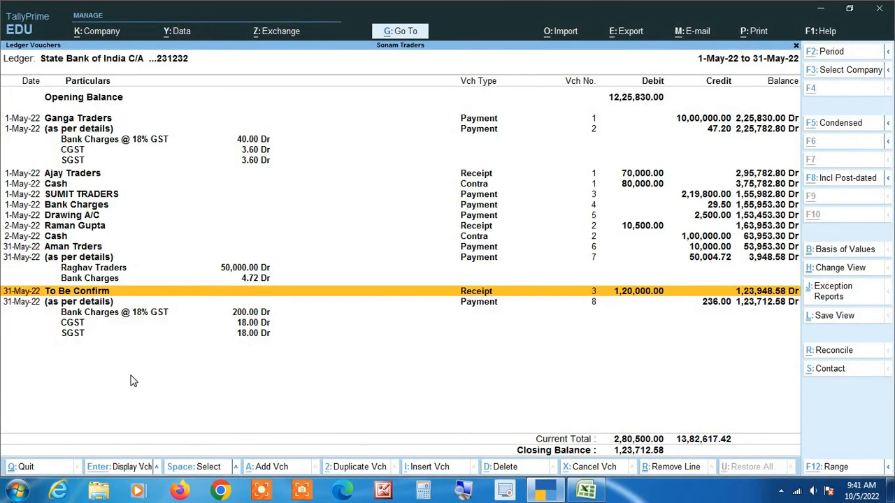
key(Return)
key(F2)
key(alt+Tab)
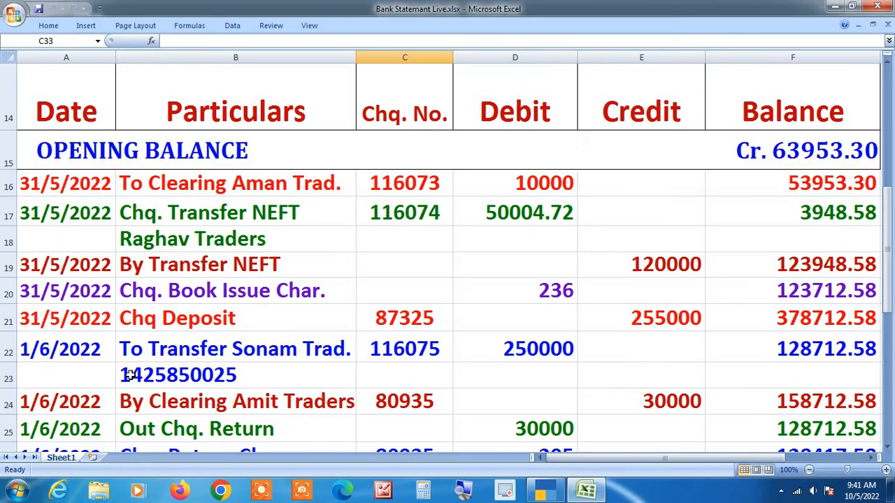
key(alt+Tab)
key(BackSpace)
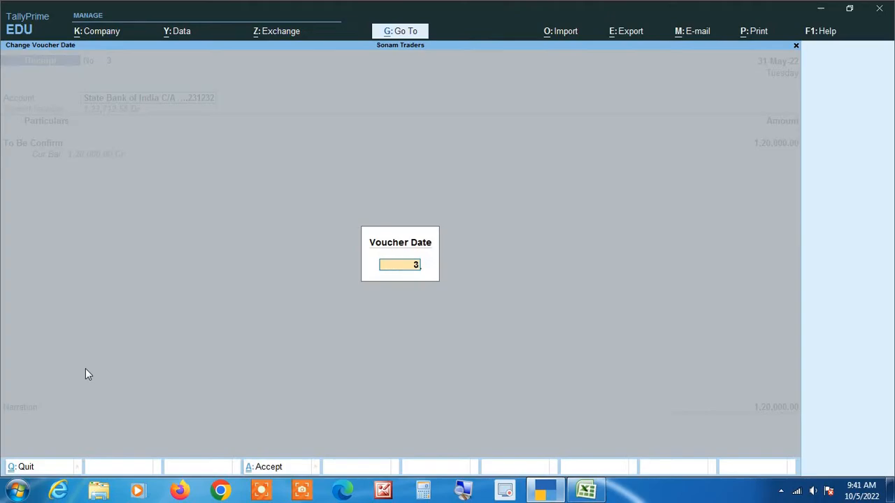
text(31-5)
key(Return)
key(Return)
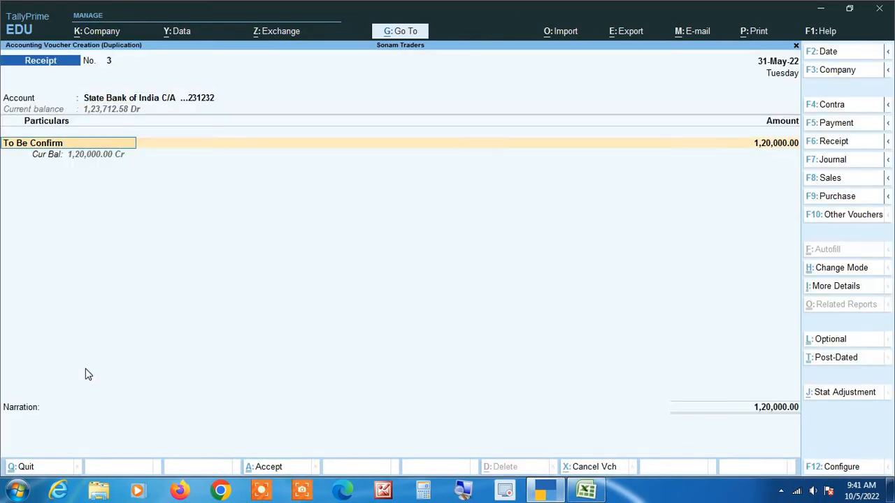
Step: Set the receipt amount to 2,55,000 and save it through bank allocations
key(alt+Tab)
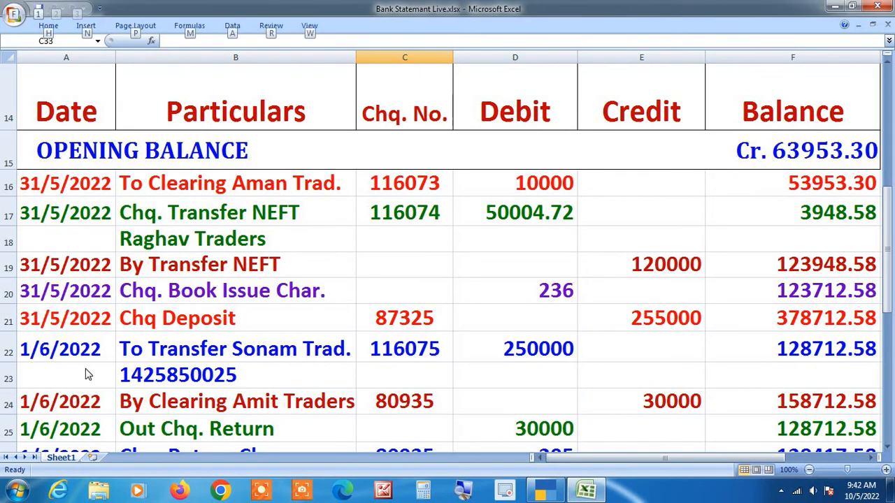
key(alt+Tab)
key(Return)
key(alt+Tab)
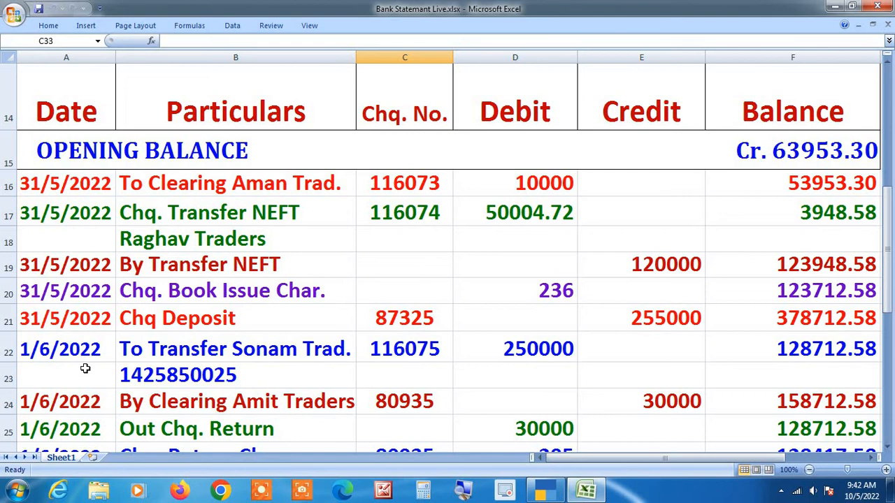
key(alt+Tab)
text(2)
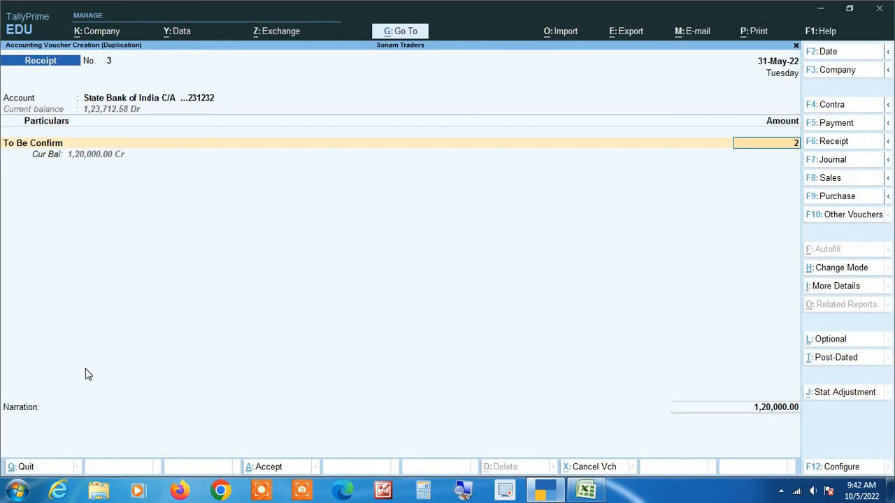
text(,55,0000)
key(Return)
key(Return)
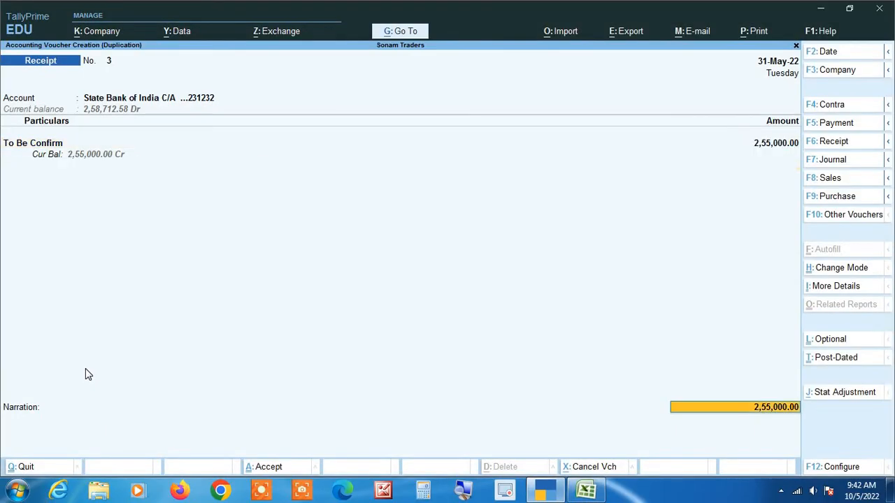
key(Return)
key(Return)
key(Return)
key(Return)
key(Return)
key(Return)
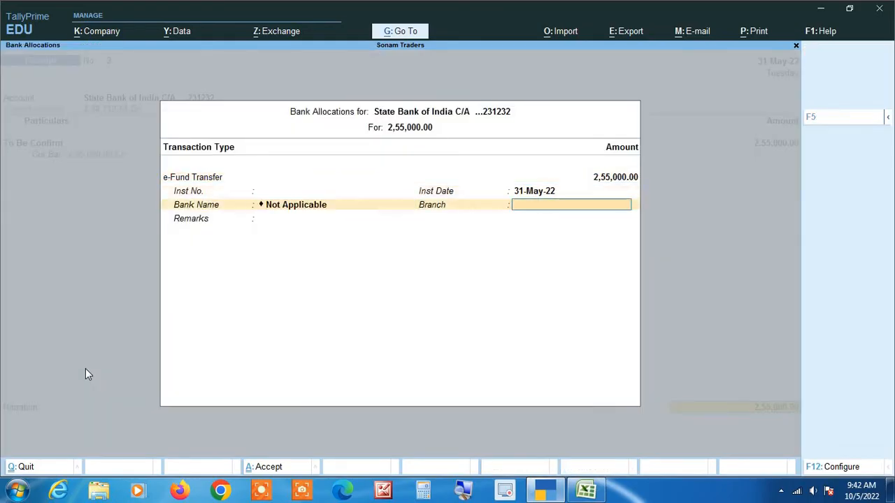
key(Return)
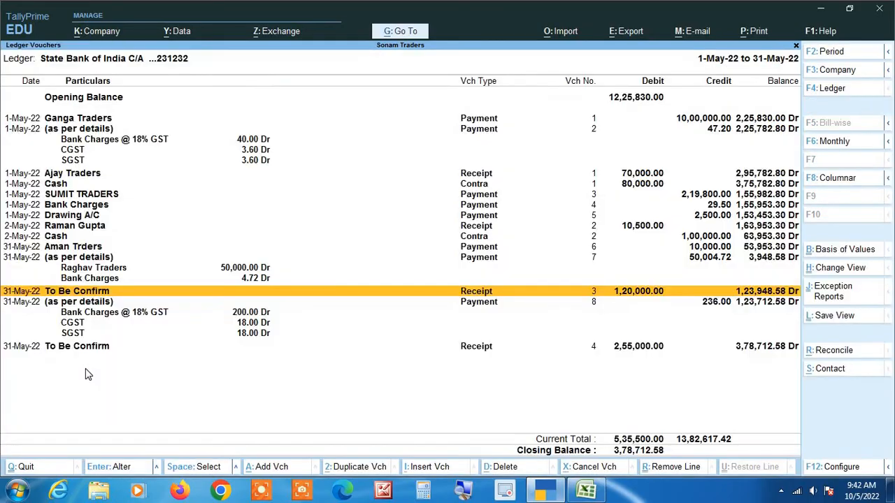
key(Down)
key(Down)
key(Down)
key(Down)
key(Down)
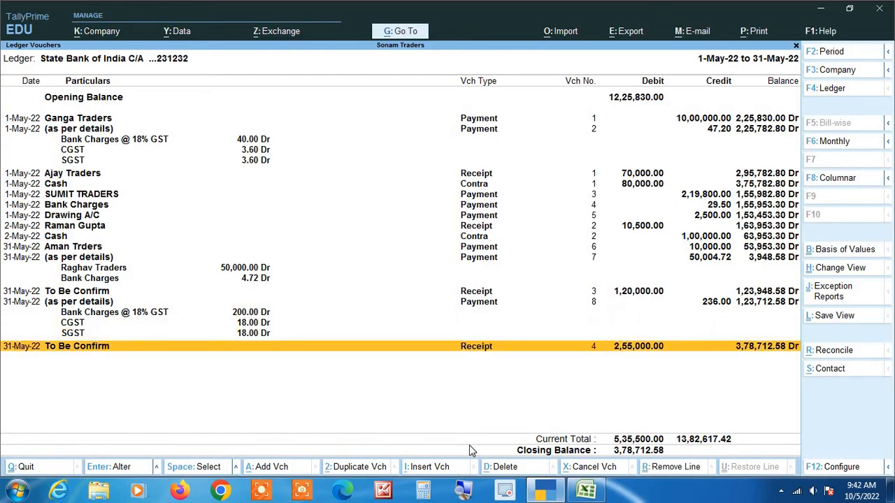
key(alt+Tab)
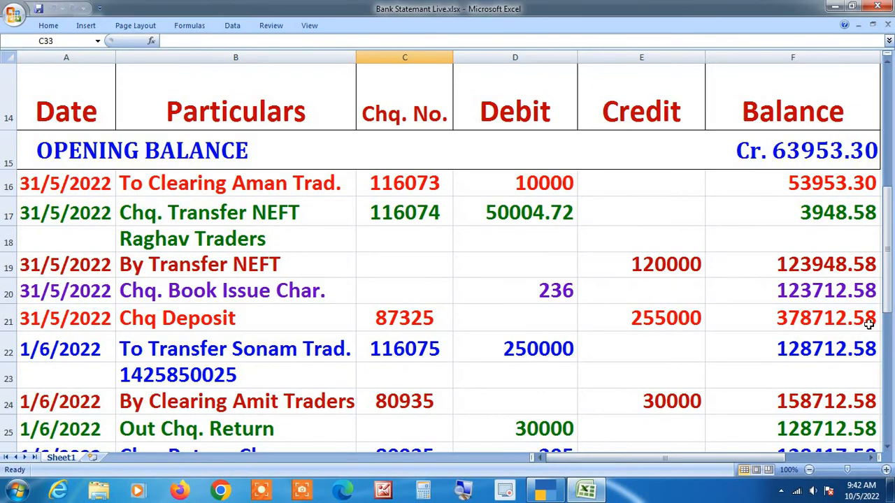
scroll(358, 223, down, 1)
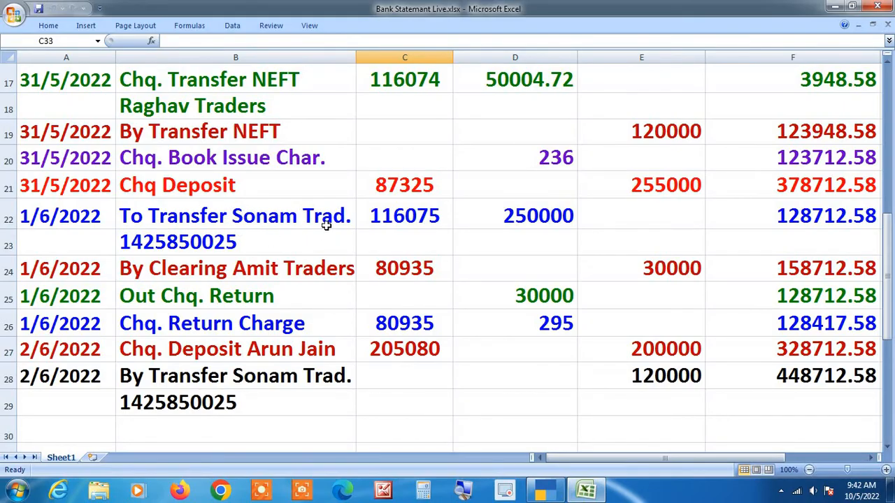
key(alt+Tab)
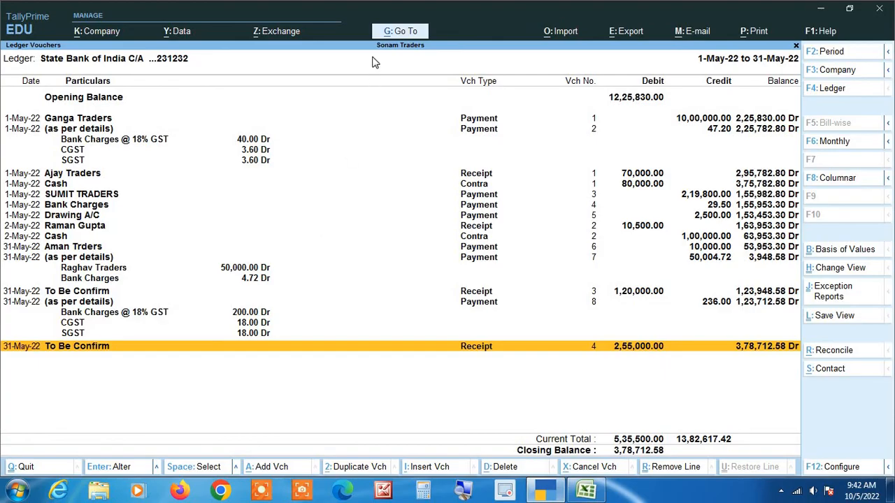
key(alt+Tab)
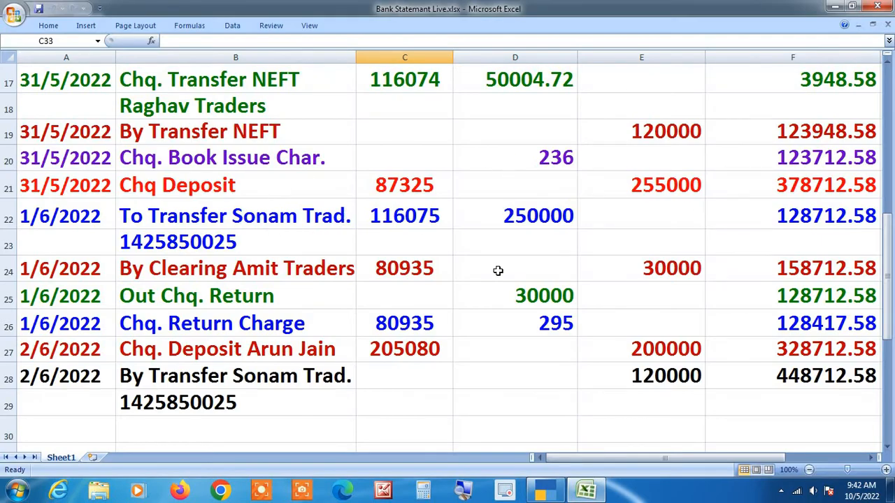
scroll(498, 270, up, 4)
scroll(498, 271, down, 4)
scroll(498, 270, up, 1)
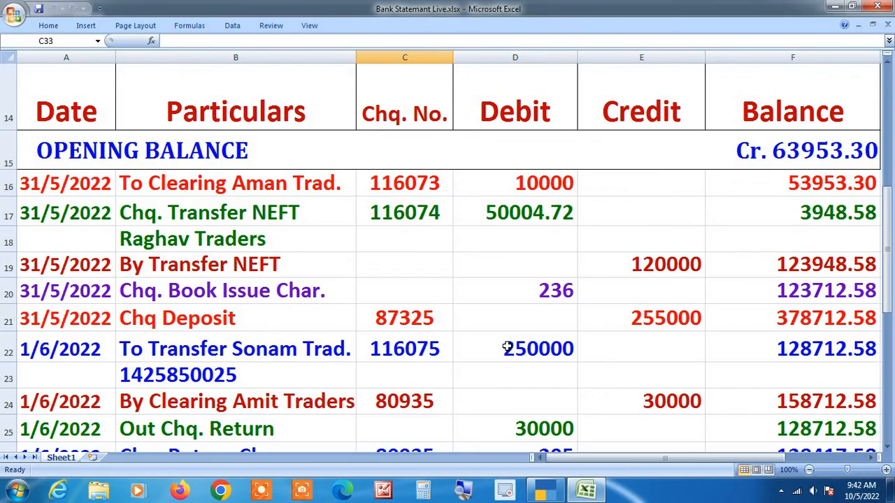
key(alt+Tab)
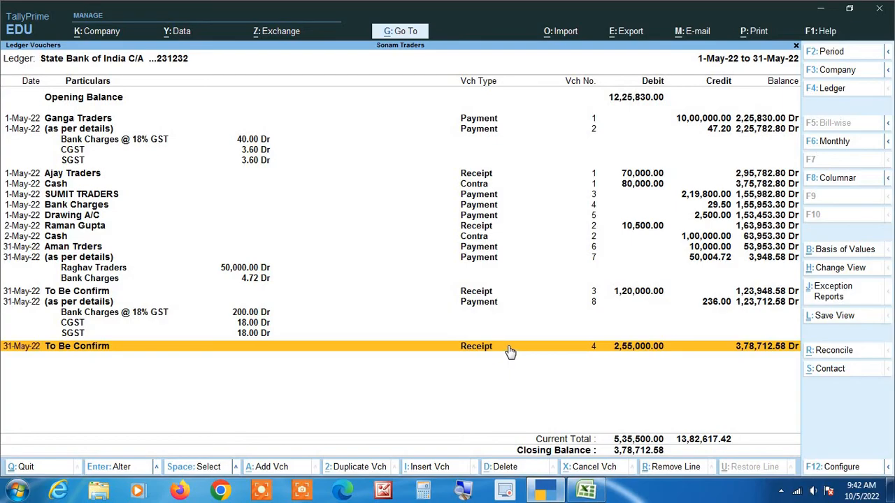
Step: Create a new Contra voucher dated 1-Jun-22 from the ledger
key(alt)
click(271, 467)
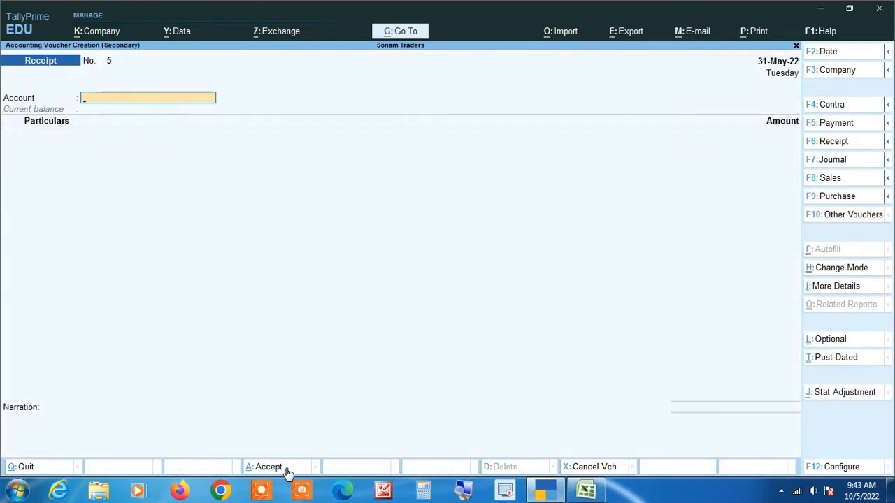
key(F4)
key(alt+Tab)
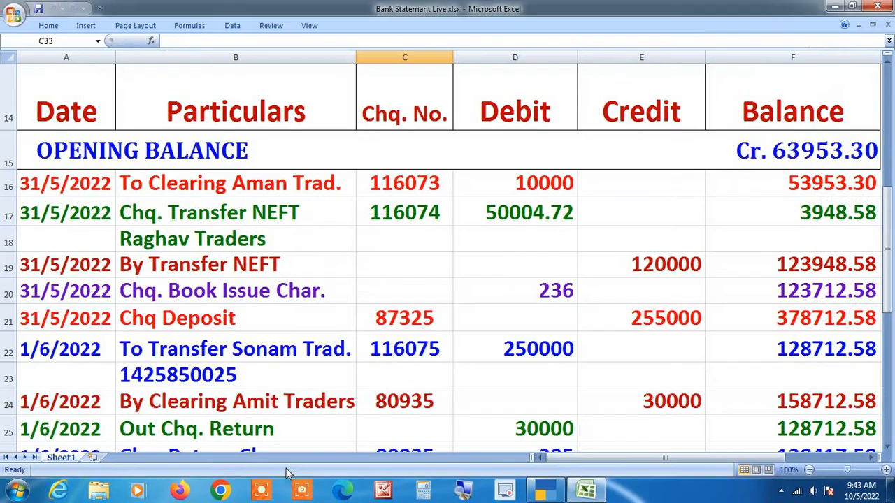
key(alt+Tab)
key(F2)
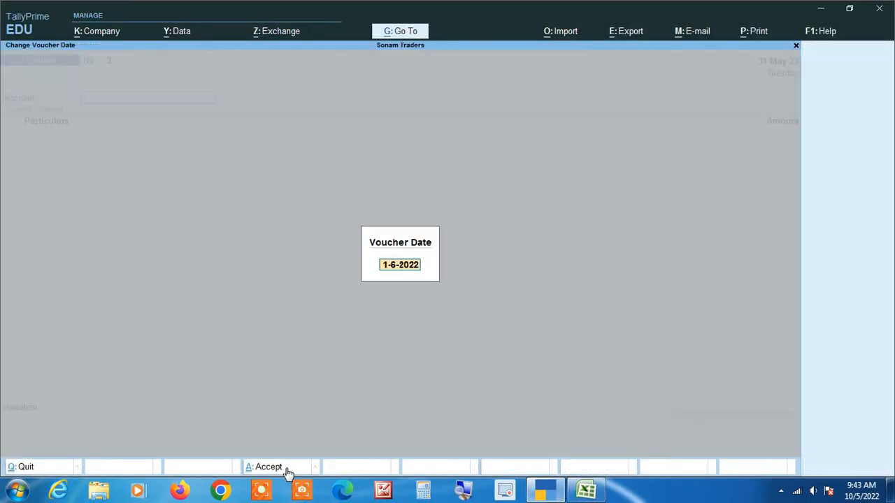
text(1-6)
key(Return)
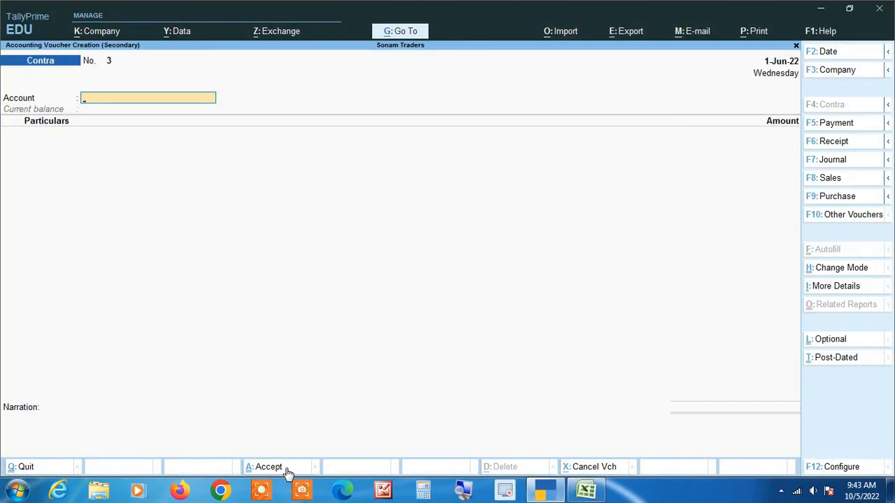
Step: Check the statement and select IDBI BANK C/a as the contra account
key(alt+Tab)
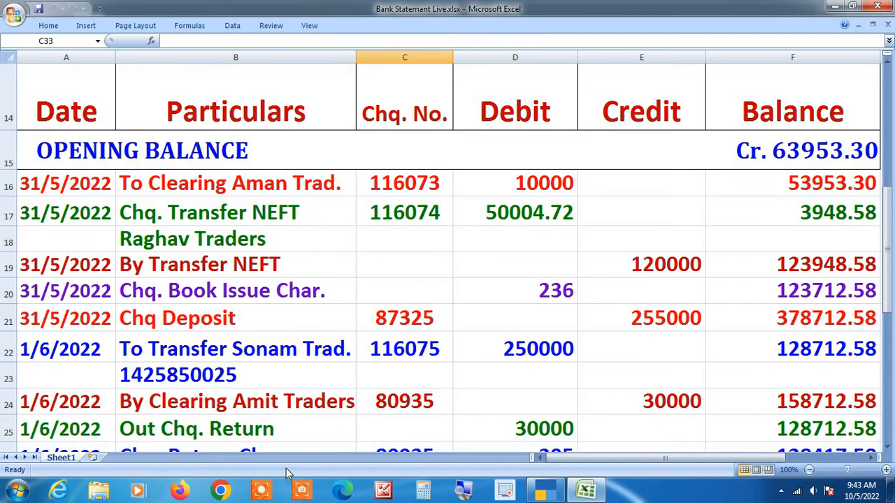
key(alt+Tab)
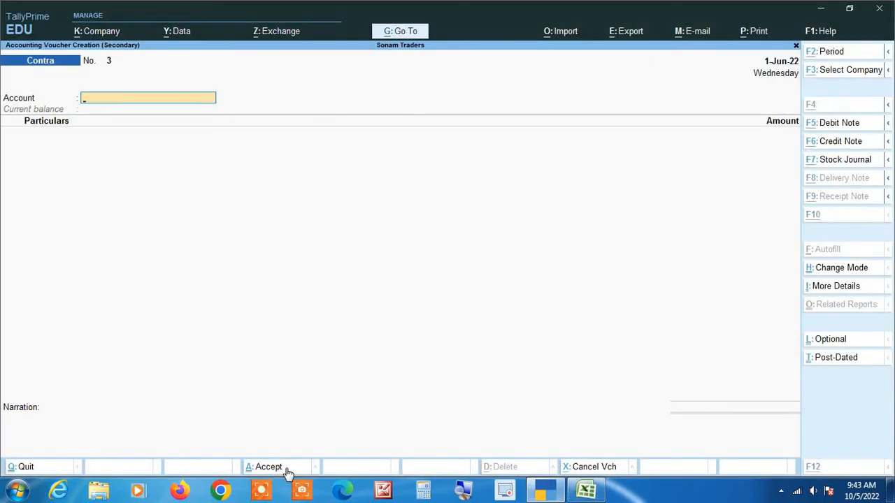
key(alt+Tab)
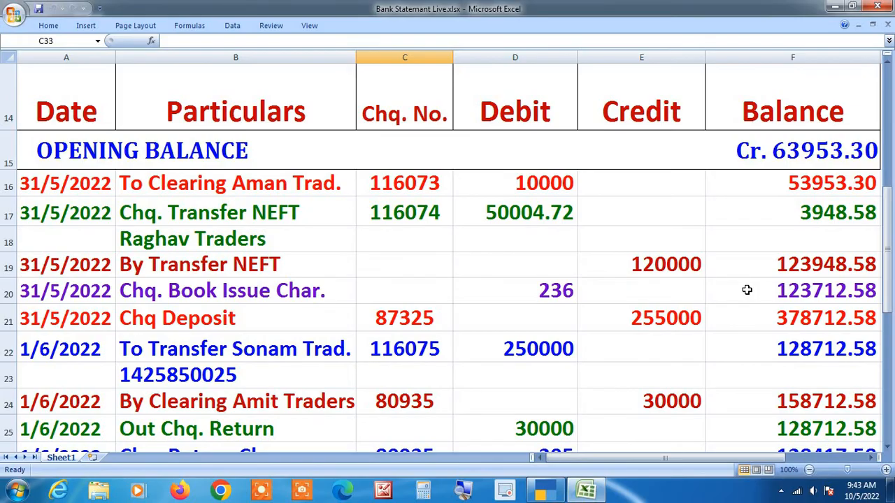
key(alt+Tab)
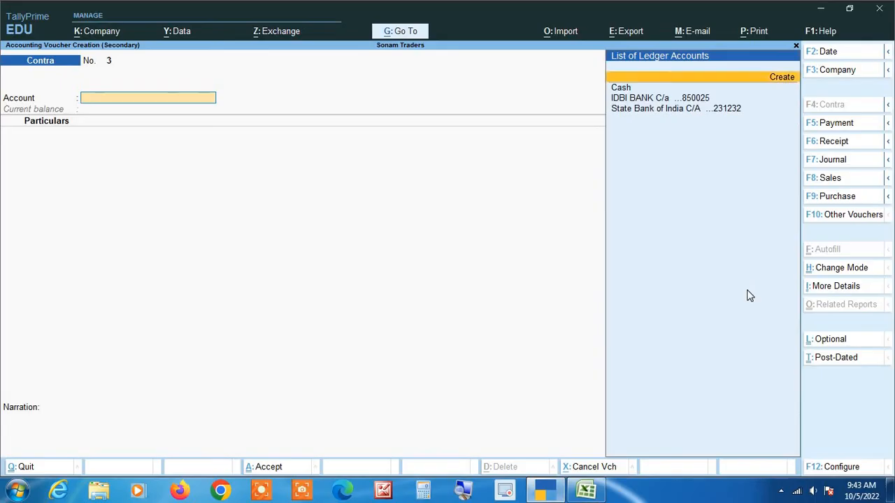
key(Down)
key(Down)
key(Return)
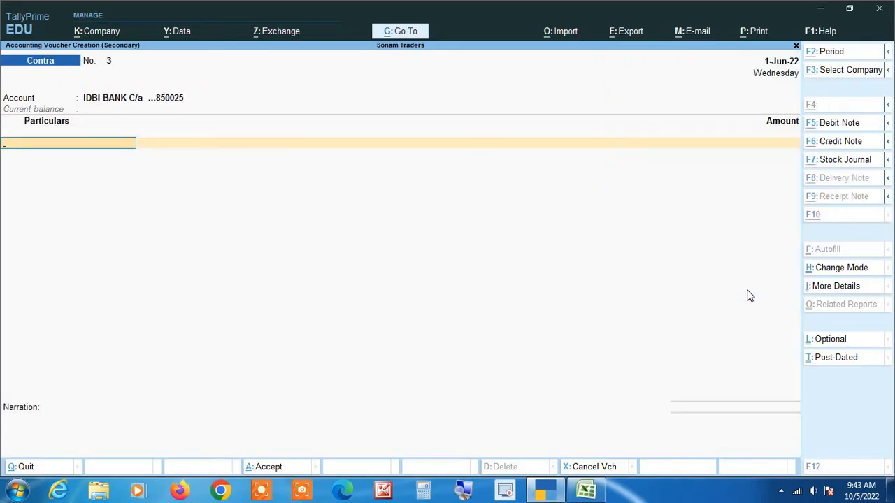
key(alt+Tab)
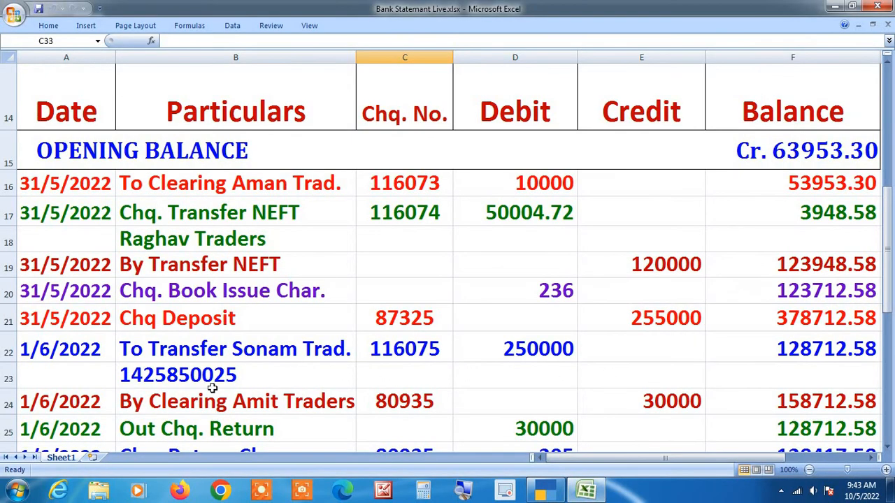
click(461, 493)
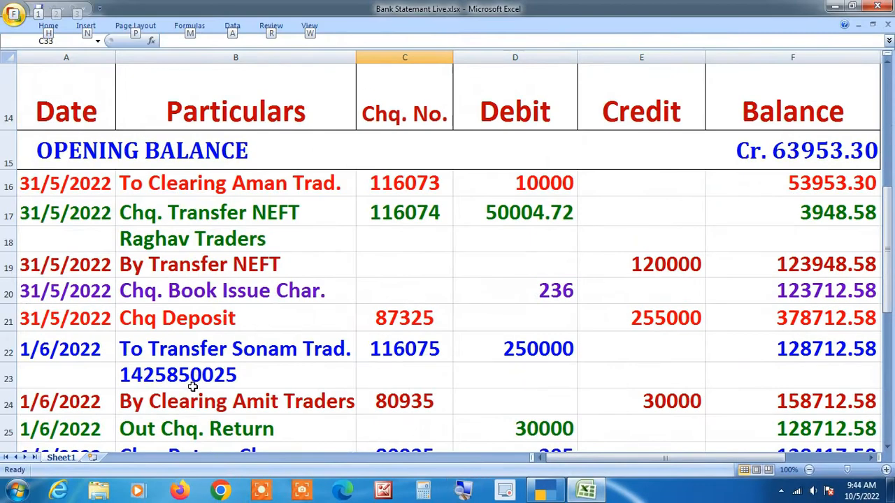
key(alt+Tab)
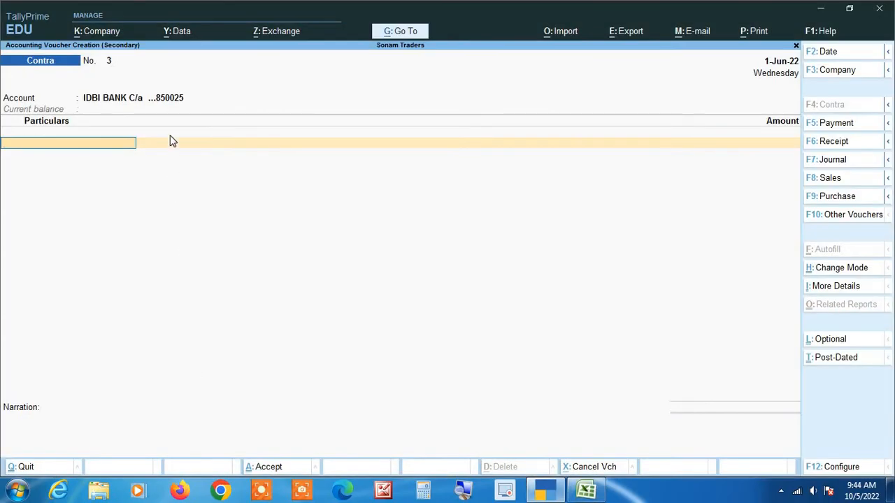
click(459, 491)
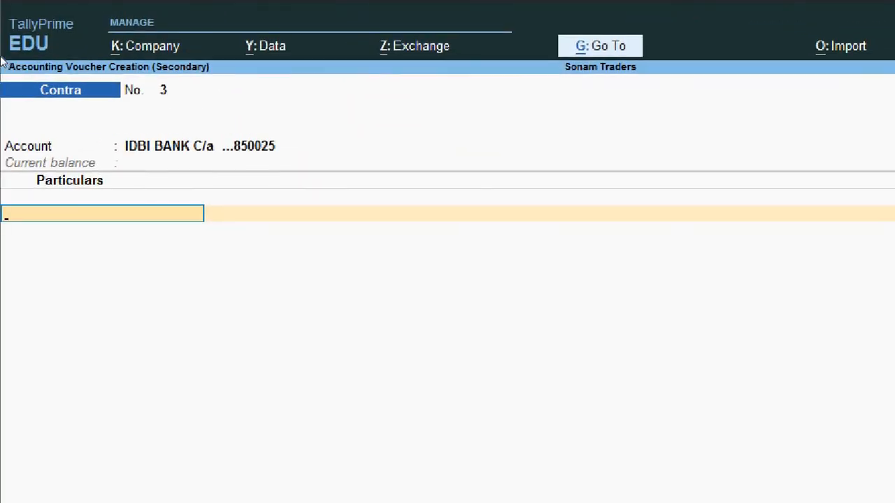
key(alt+Tab)
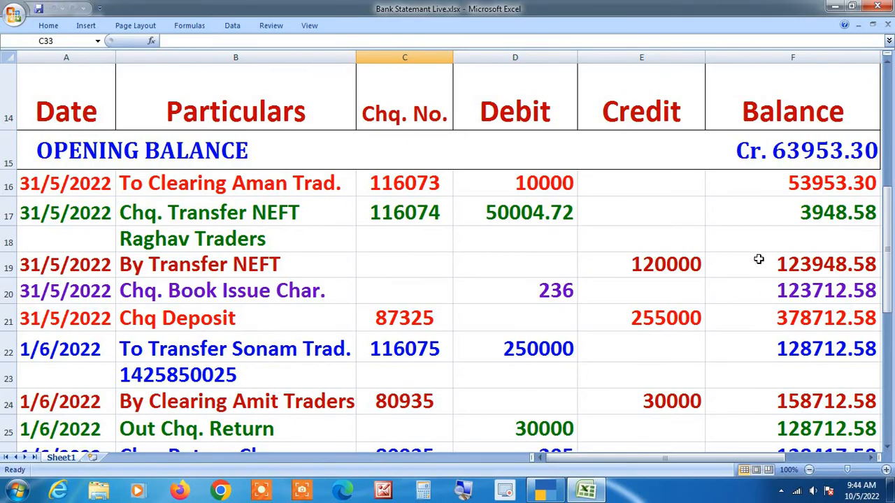
key(alt+Tab)
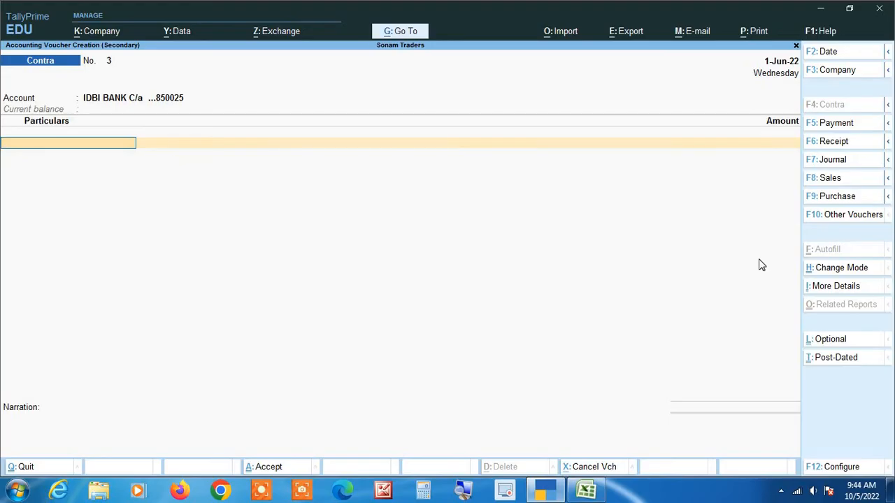
Step: Enter State Bank of India C/A in particulars with a 250000 transfer amount
text(St)
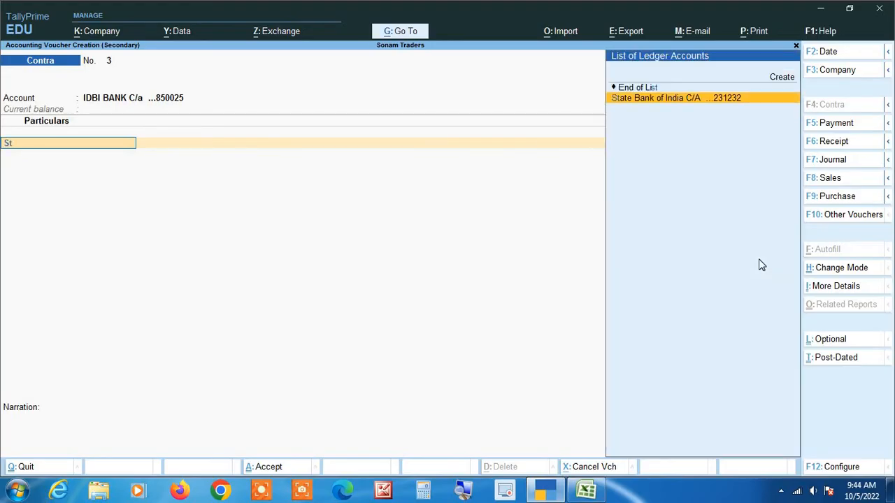
key(Return)
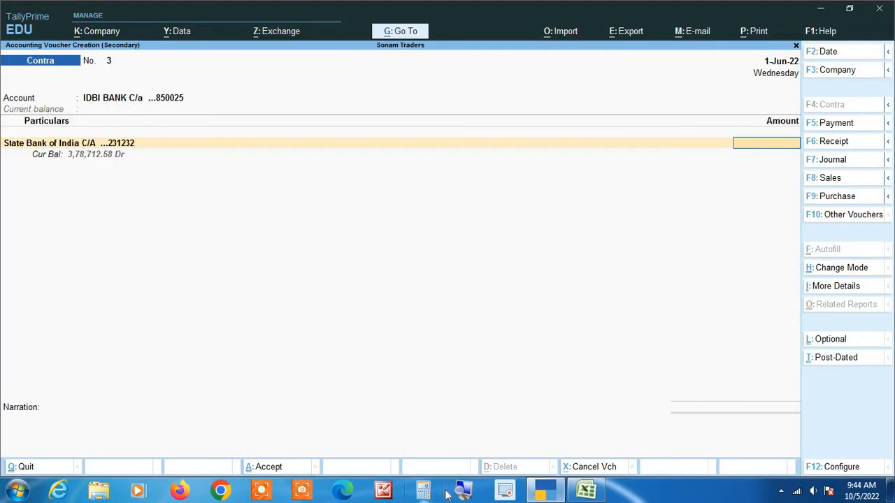
key(alt+Tab)
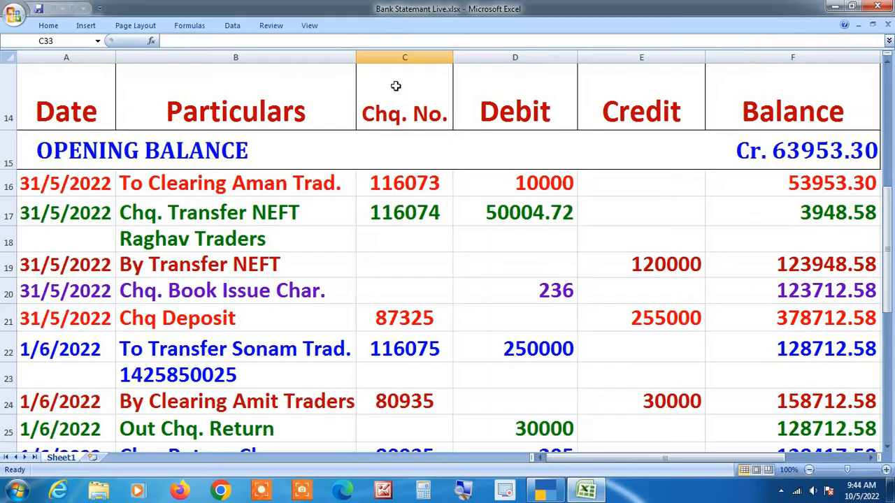
key(alt+Tab)
key(alt+Tab)
key(alt+Tab)
text(250000)
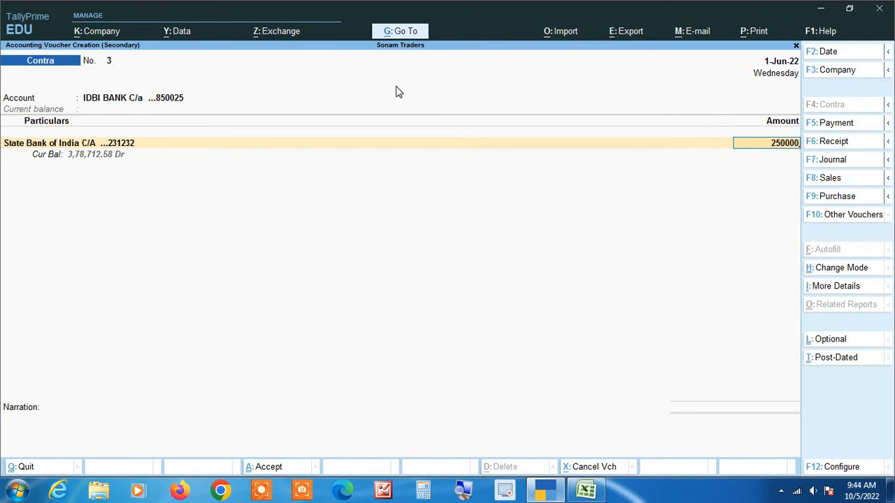
key(Return)
Step: Complete the SBI and IDBI bank allocations and save the contra voucher
key(Return)
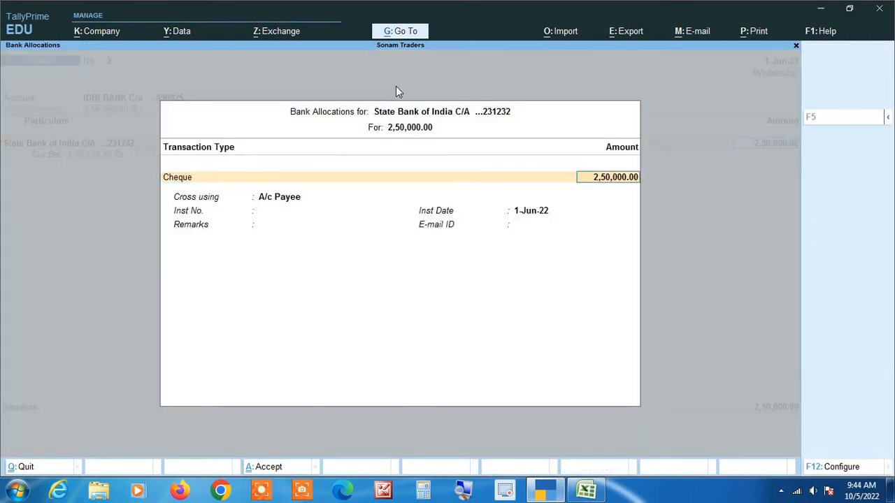
key(Return)
key(Return)
key(Return)
key(Return)
key(Return)
key(Return)
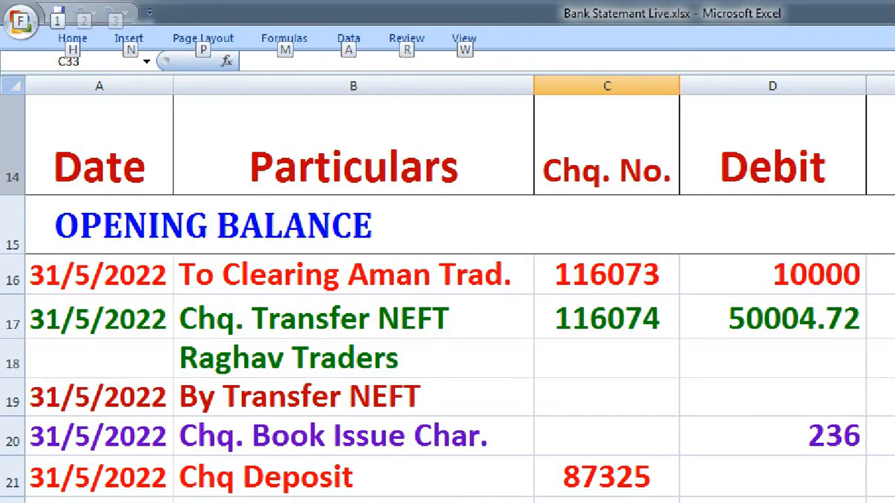
key(alt+Tab)
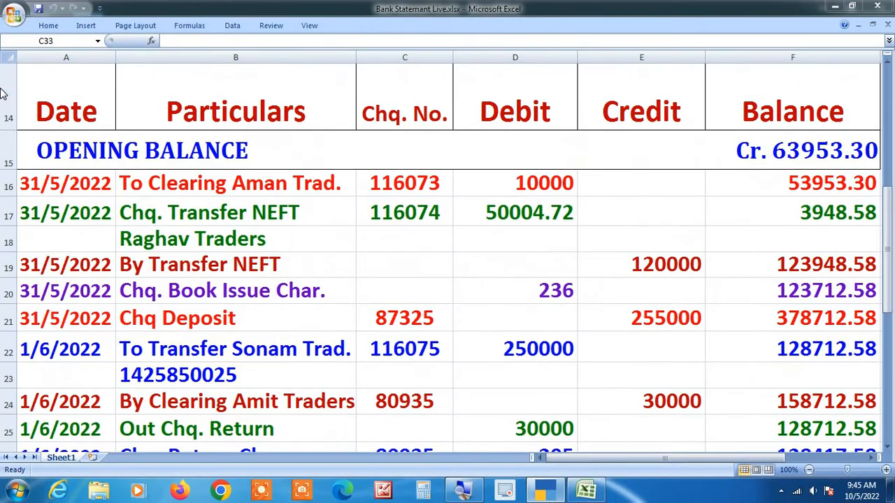
key(super+d)
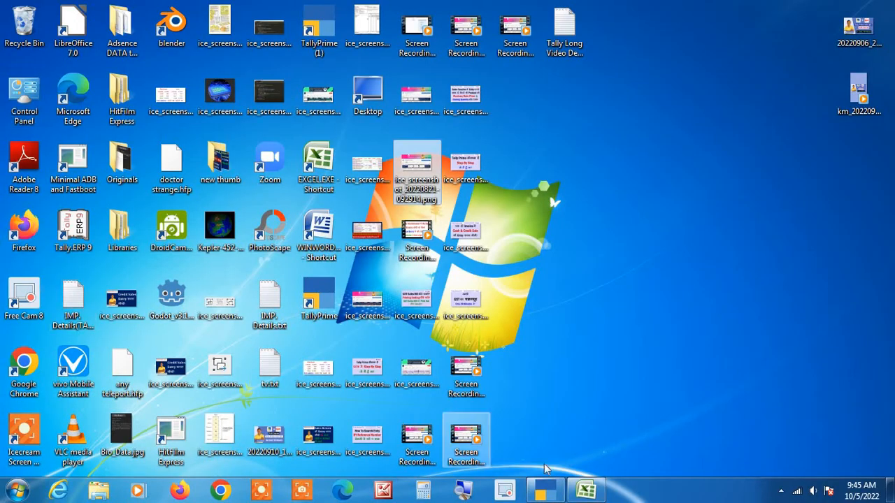
click(545, 491)
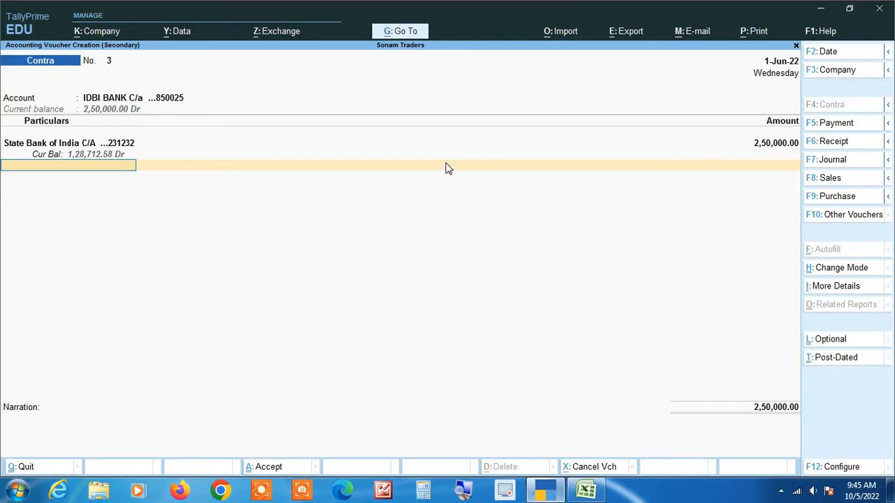
key(Return)
key(Return)
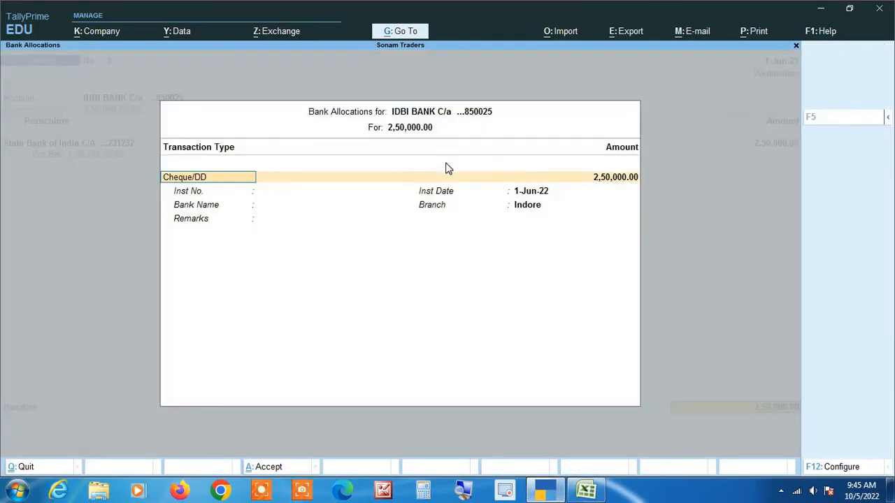
key(Return)
key(Return)
key(Return)
key(Return)
key(Return)
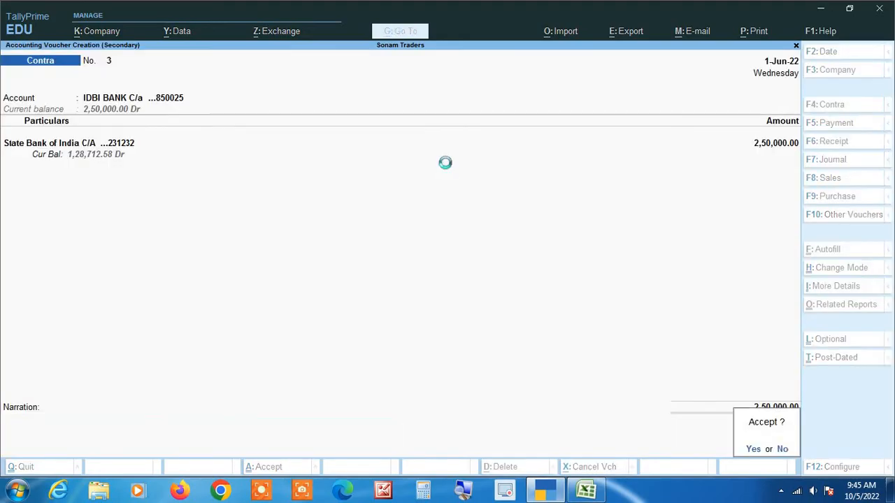
key(Down)
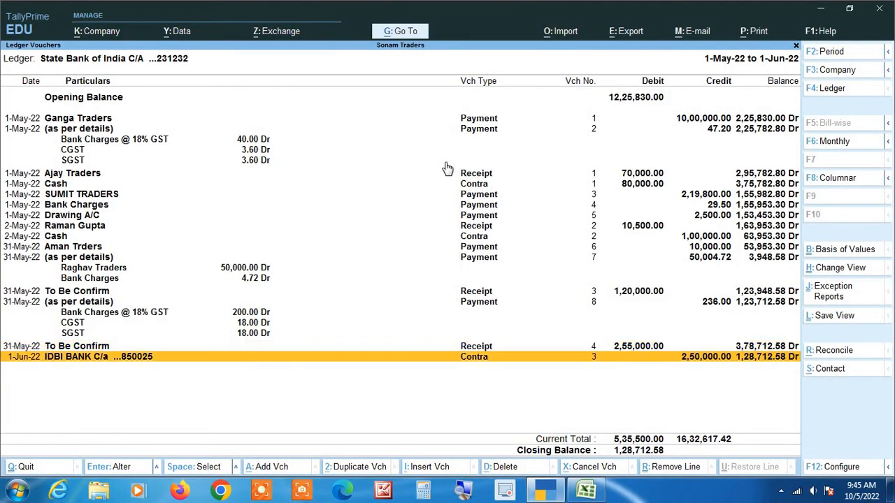
key(alt+Tab)
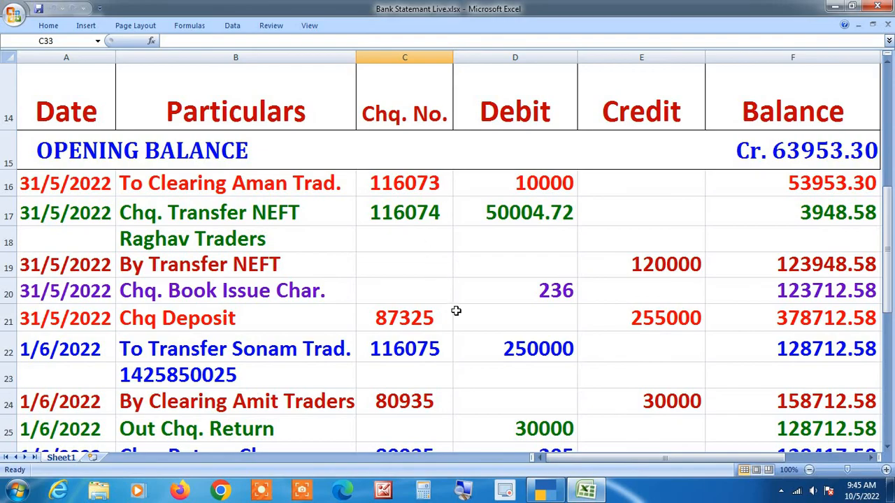
scroll(481, 334, down, 1)
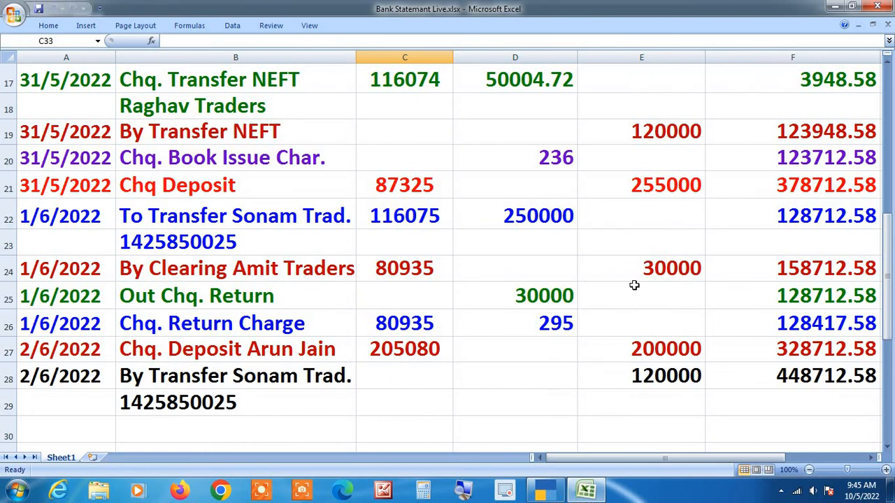
scroll(634, 258, up, 1)
scroll(634, 269, down, 1)
key(alt+Tab)
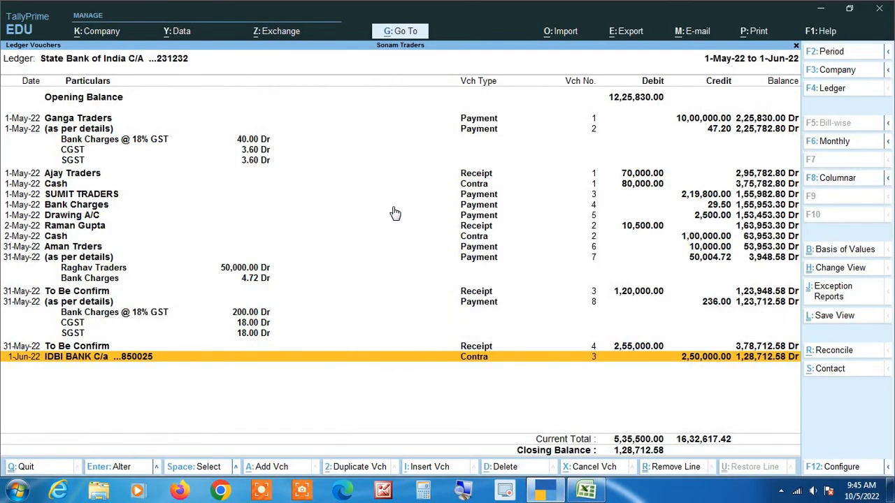
key(Up)
Step: Duplicate the 31-May receipt as a new voucher dated 1-Jun-22
key(alt+2)
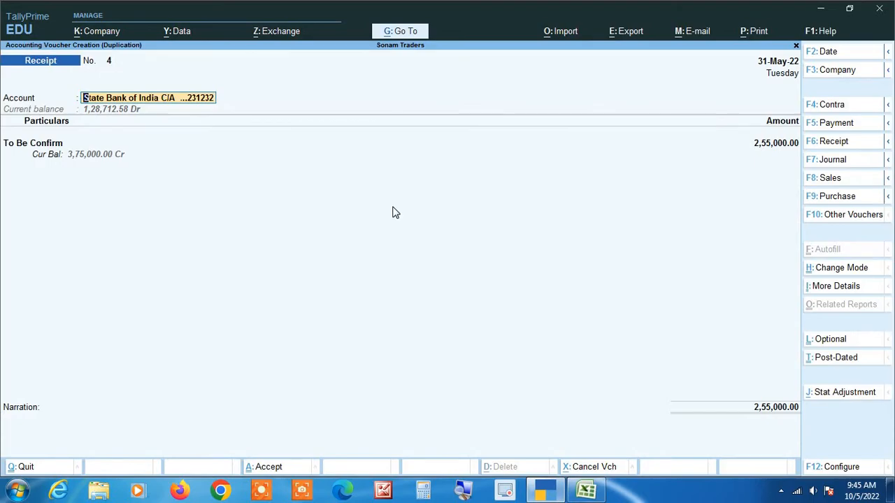
key(alt+Tab)
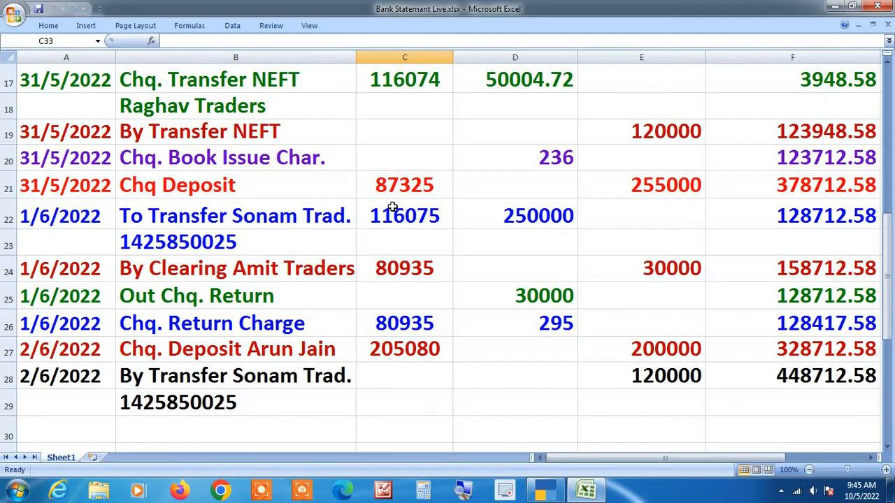
key(alt+Tab)
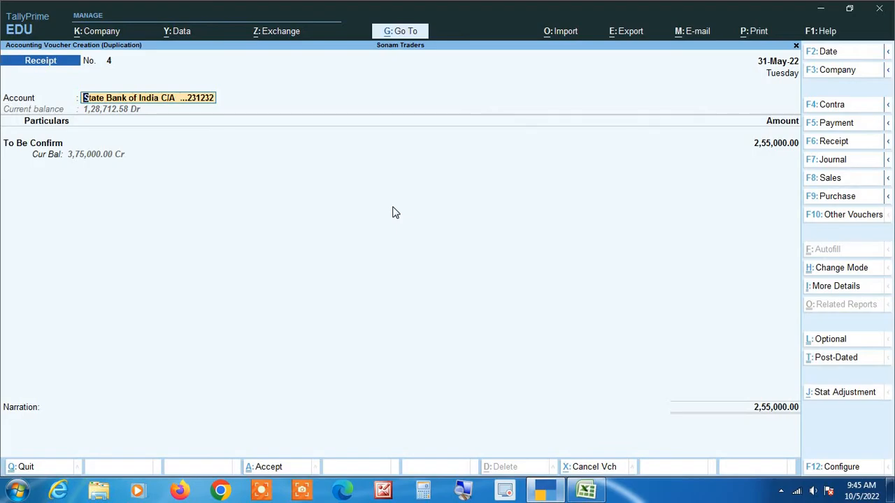
key(F2)
text(1-6)
key(Return)
key(Return)
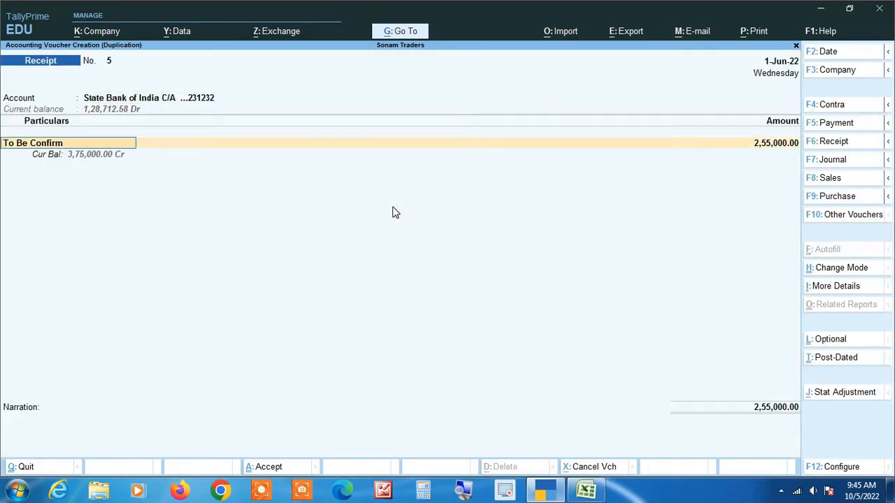
Step: Set the receipt ledger to Amit Traders with amount 30,000
key(alt+Tab)
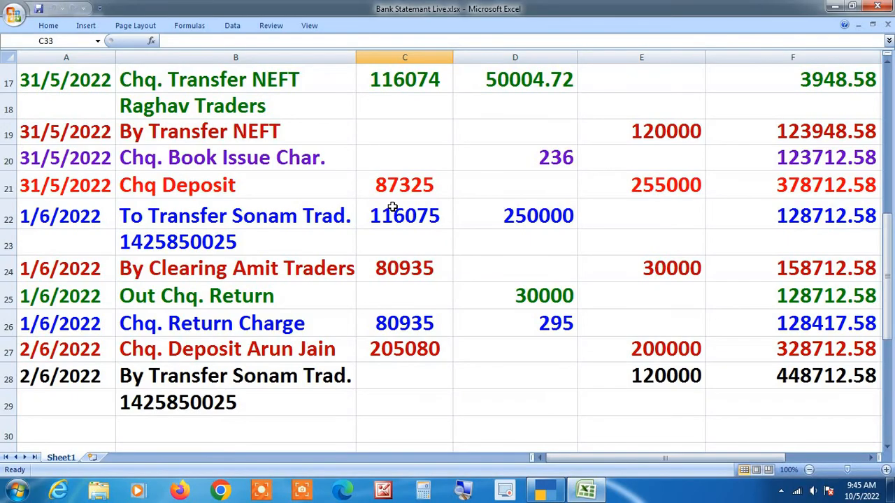
key(alt+Tab)
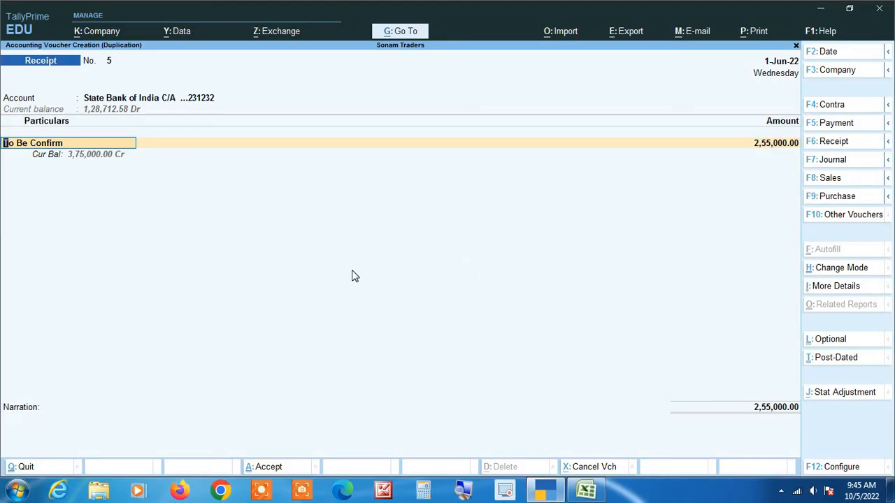
text(Amit)
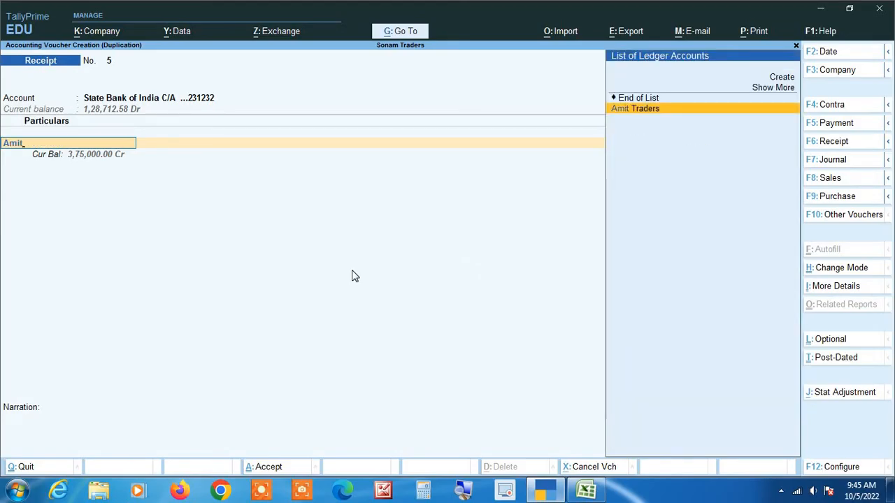
key(Return)
text(30000)
key(Return)
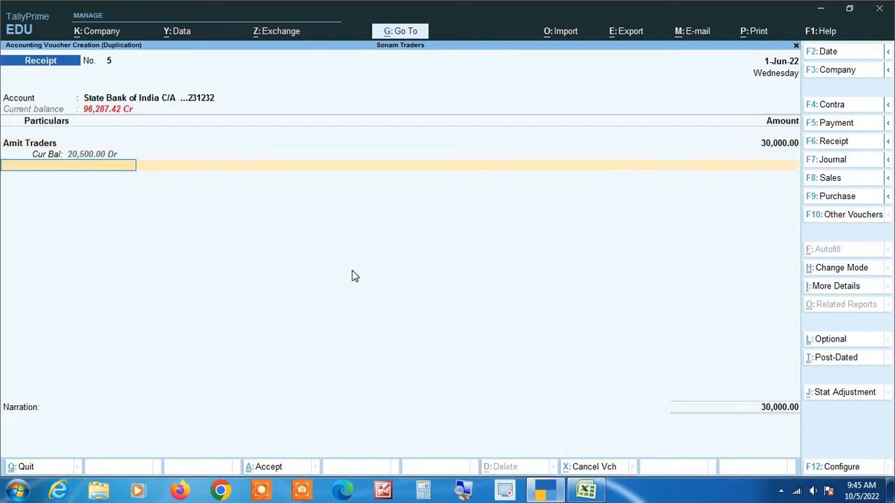
Step: Record Cheque/DD instrument number 80935, save the receipt, and compare the balance with Excel
key(Return)
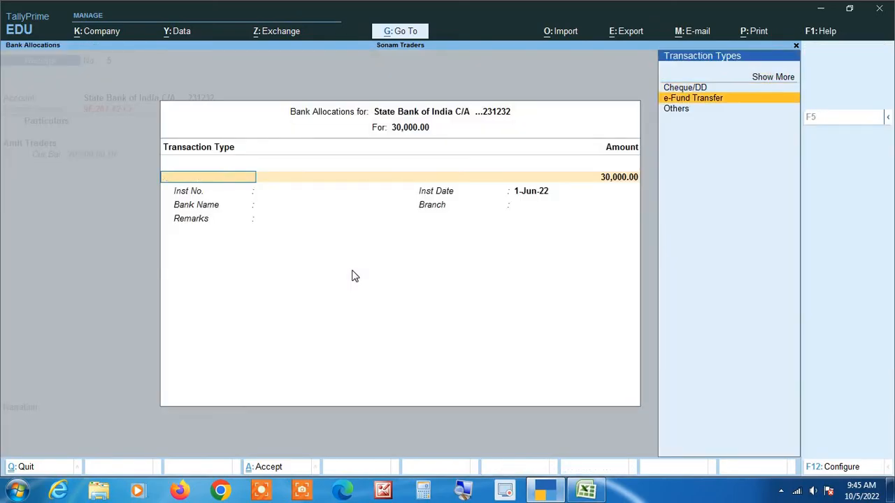
key(Up)
key(Return)
key(alt+Tab)
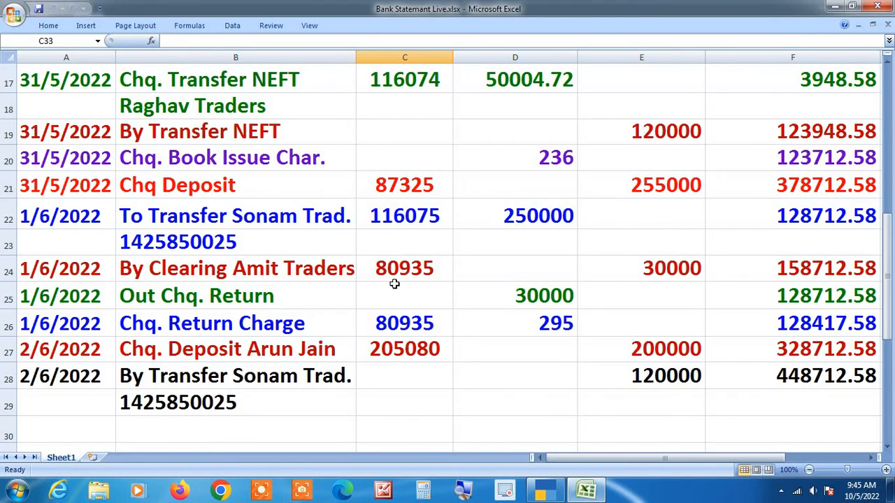
key(alt+Tab)
text(80935)
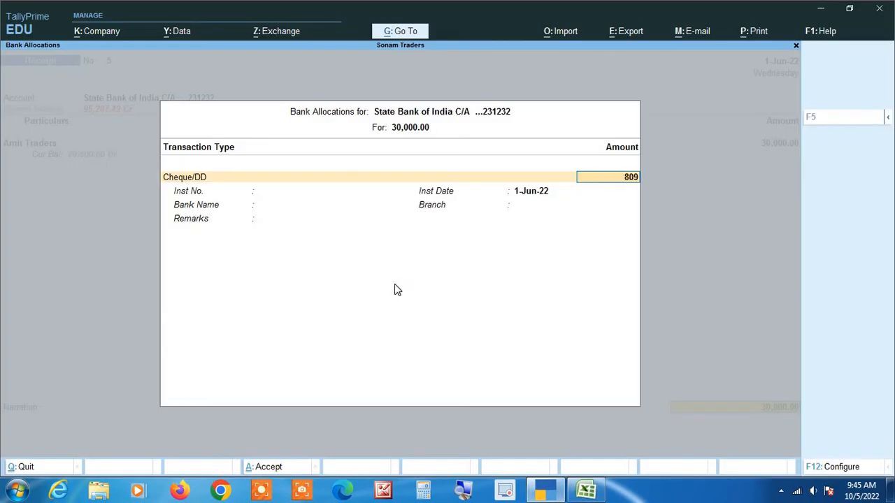
key(BackSpace)
key(BackSpace)
key(BackSpace)
key(BackSpace)
key(BackSpace)
key(BackSpace)
key(Return)
key(Return)
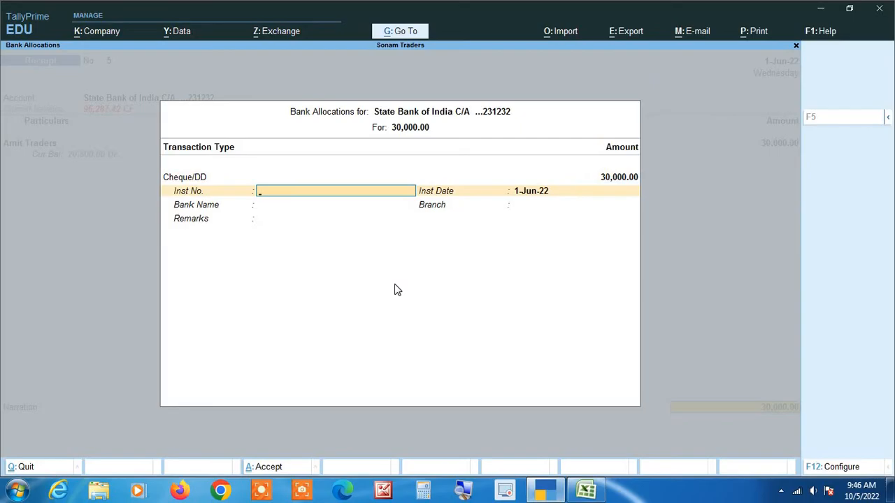
text(80935)
key(Return)
key(Return)
key(Return)
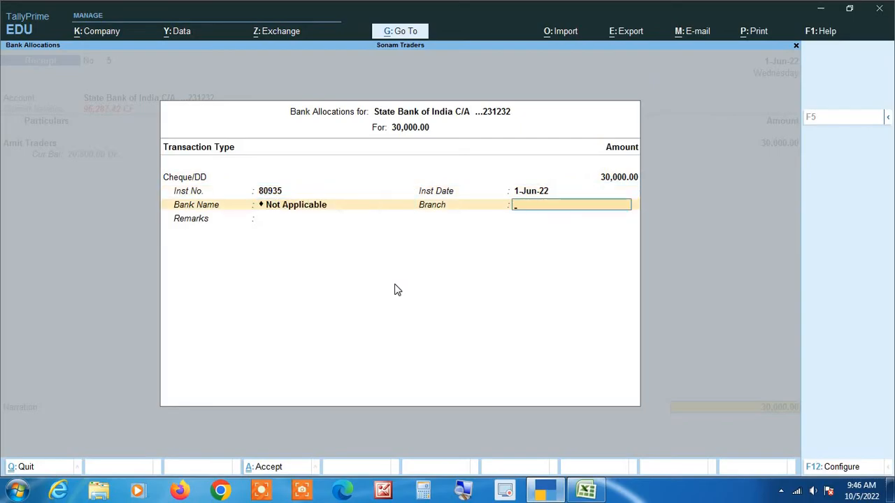
key(Return)
key(Return)
key(Return)
key(Return)
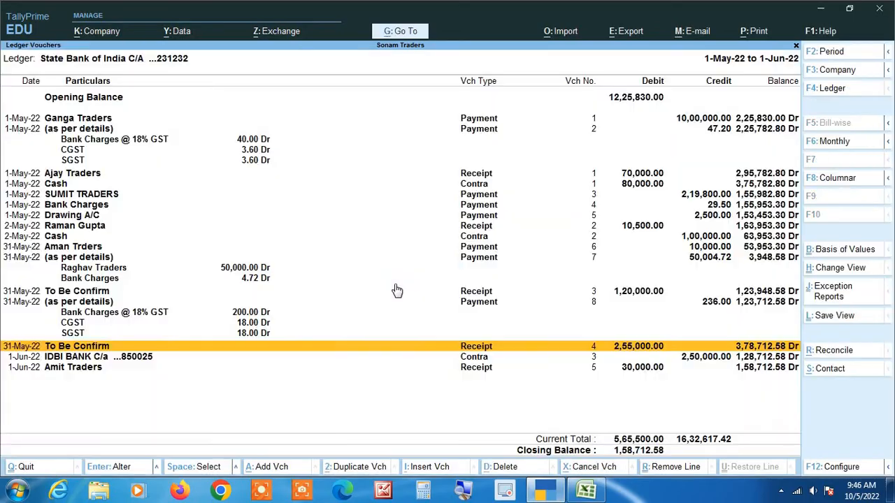
key(Down)
key(Down)
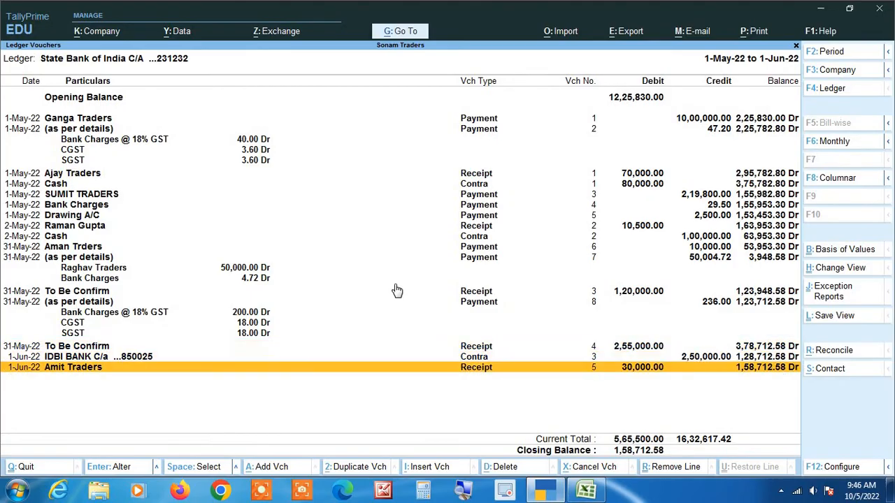
key(alt+Tab)
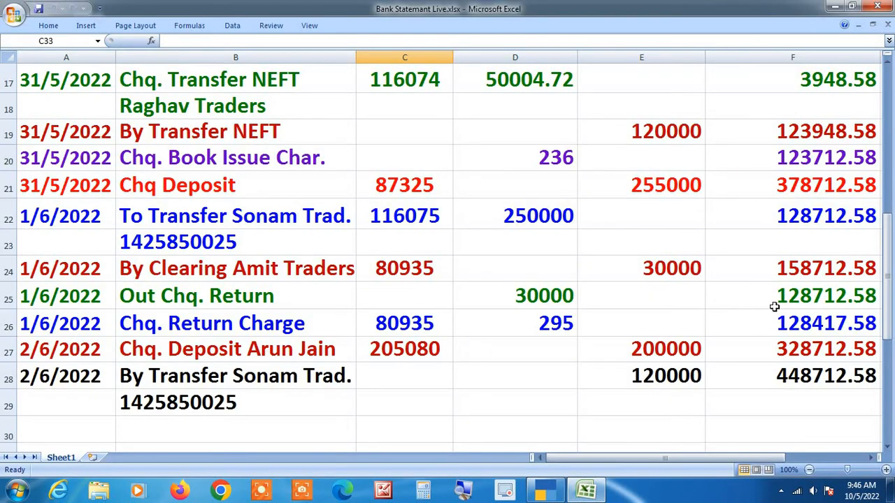
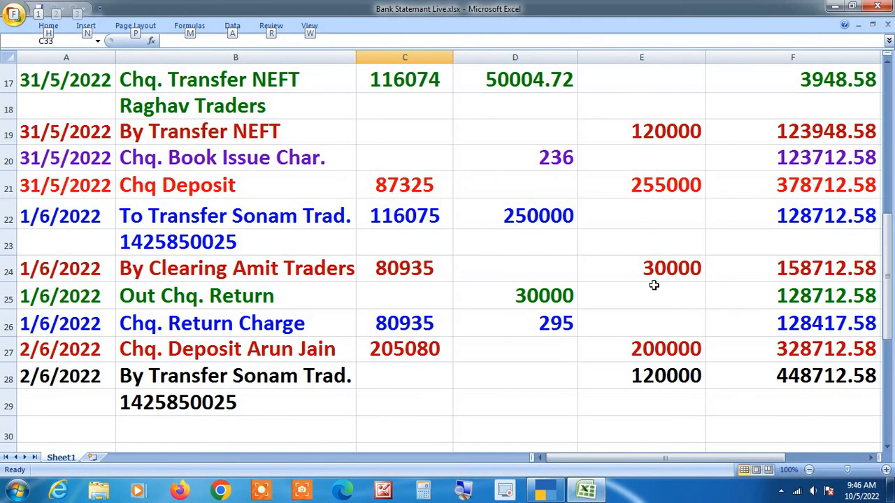
Step: Duplicate the Aman Trders payment as a new voucher dated 1-Jun-22
key(alt+Tab)
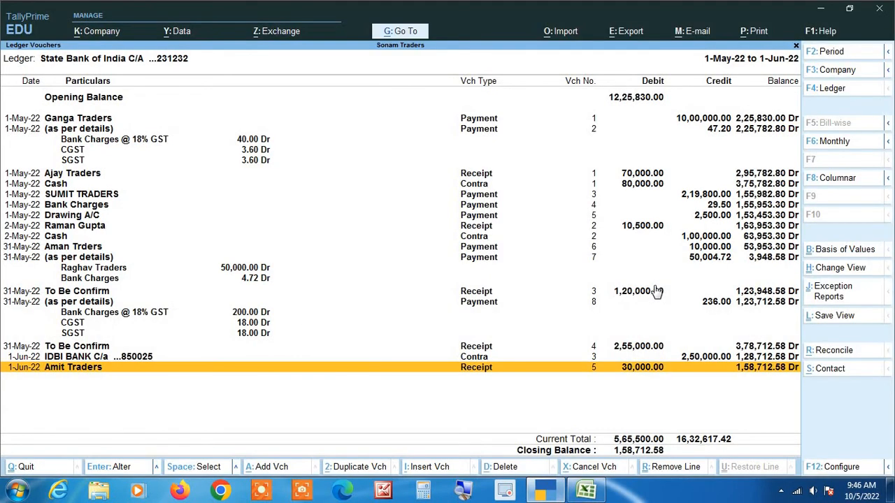
key(Up)
key(Up)
key(Up)
key(Up)
key(Up)
key(Up)
key(Up)
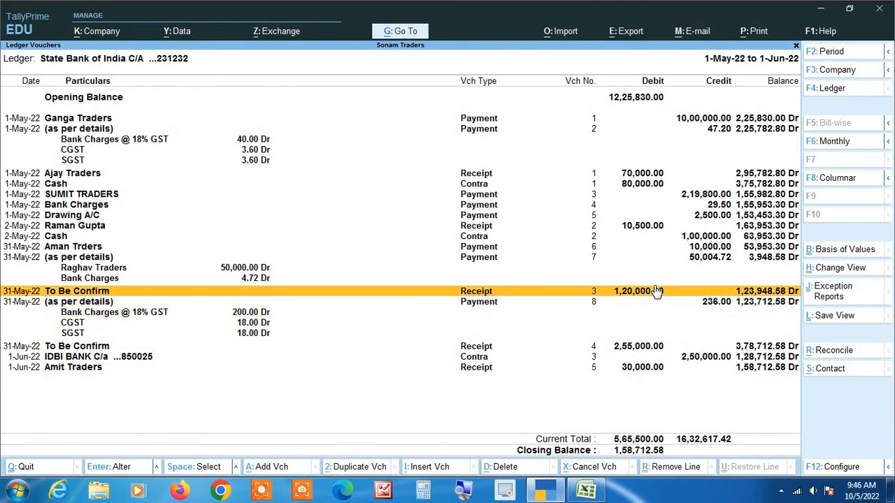
key(Up)
key(Up)
key(Up)
key(Up)
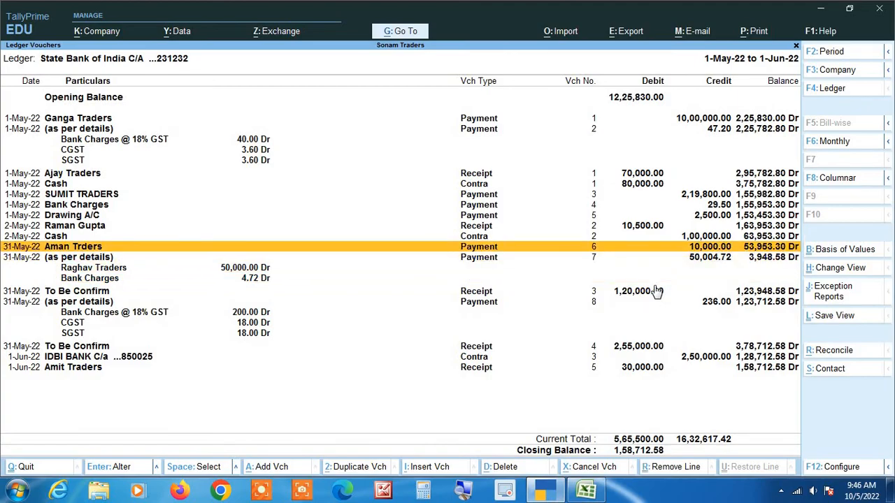
key(Return)
key(F2)
key(alt+Tab)
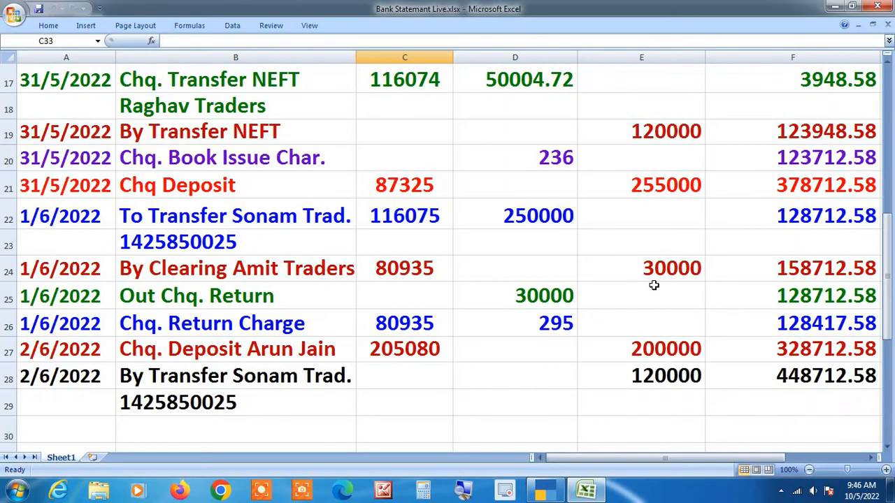
key(alt+Tab)
text(1)
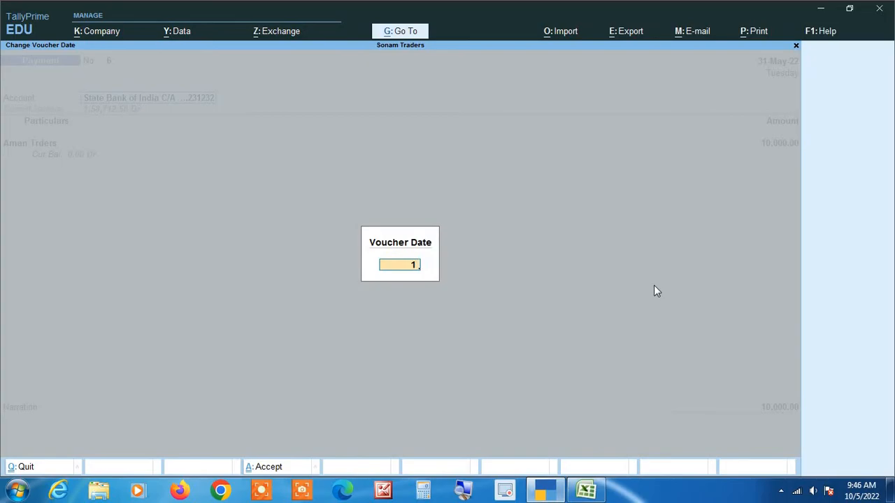
text(-6)
key(Return)
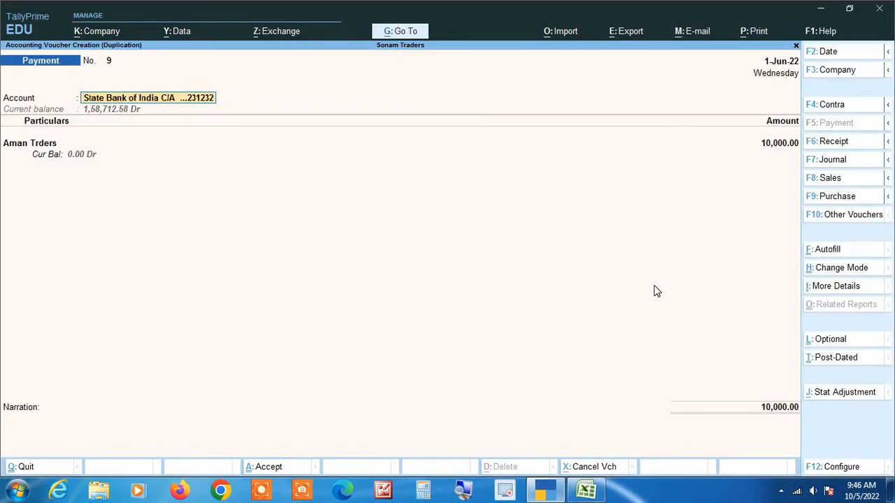
Step: Change the payment party to Amit Traders with amount 30,000
key(Return)
key(alt+Tab)
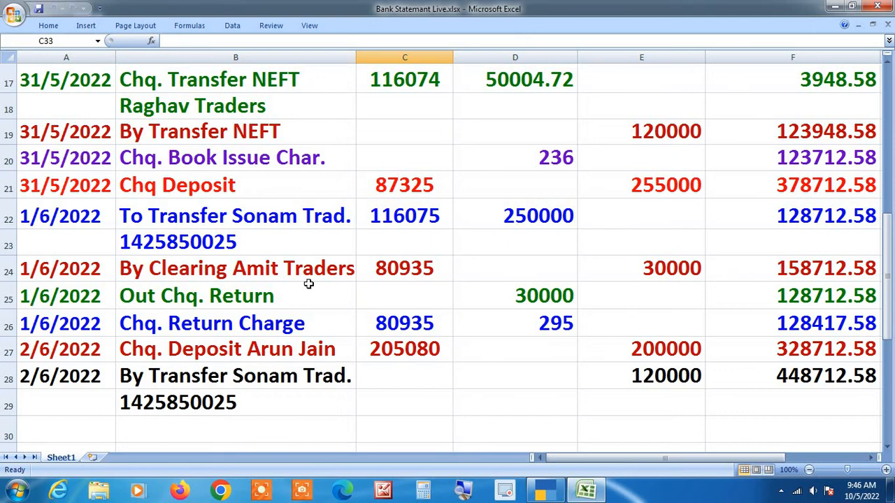
key(alt+Tab)
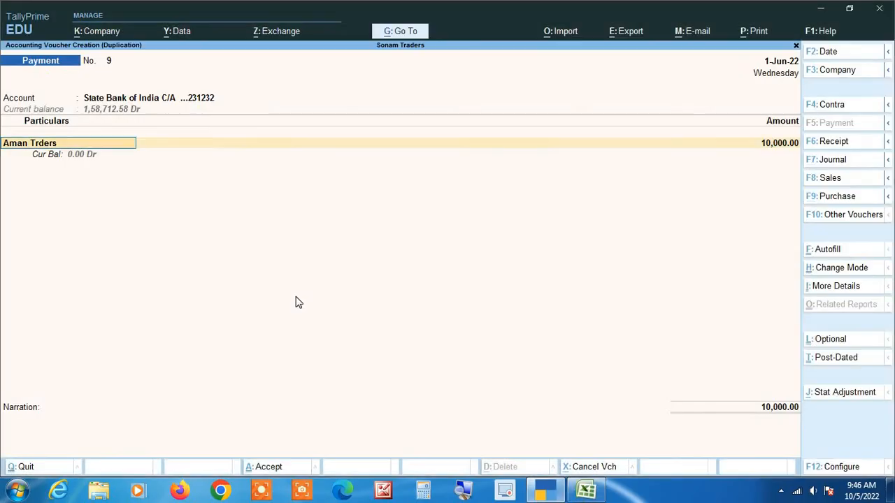
text(Amit)
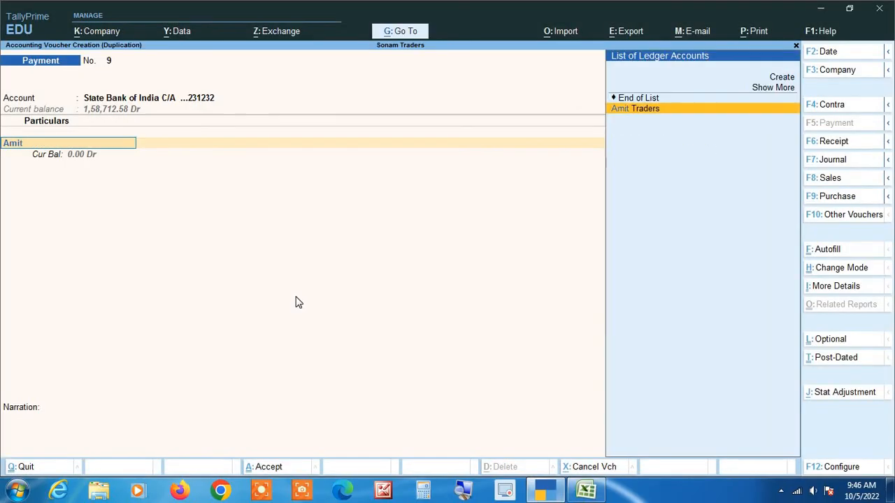
key(Return)
key(BackSpace)
text(30,00)
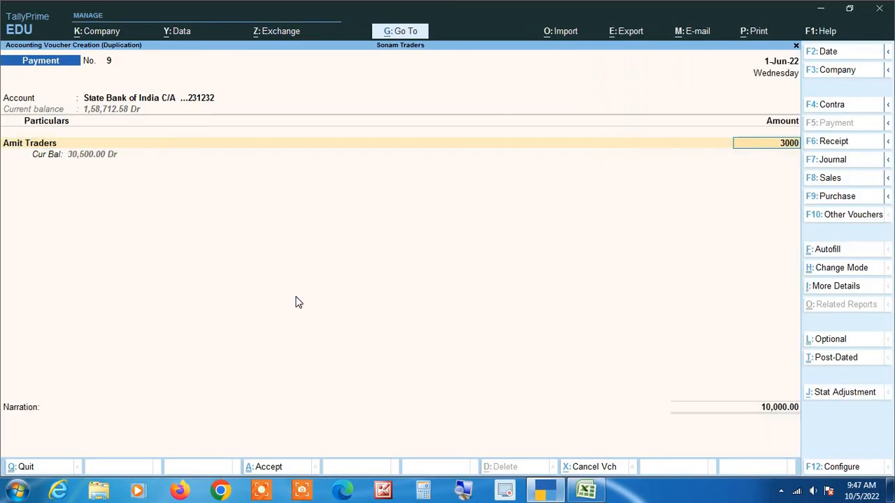
text(0)
key(Return)
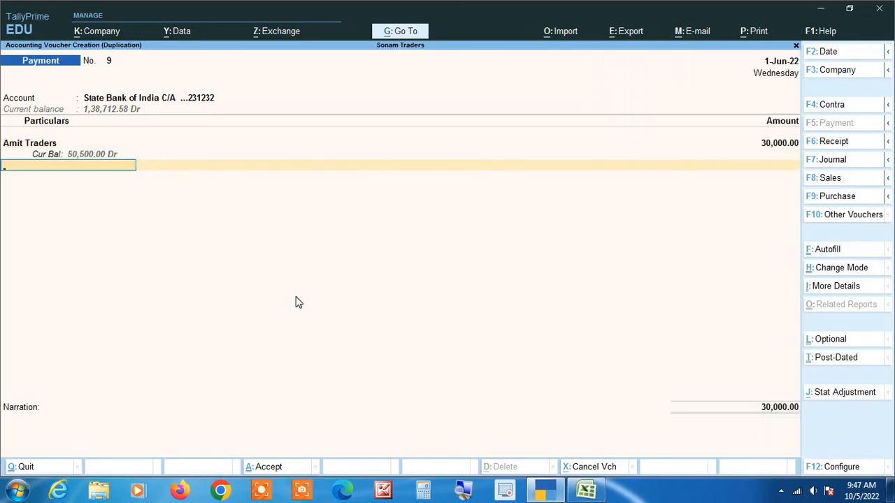
Step: Fill the cheque bank allocation: A/c Payee, instrument 116073 dated 1-Jun-22
key(alt+Tab)
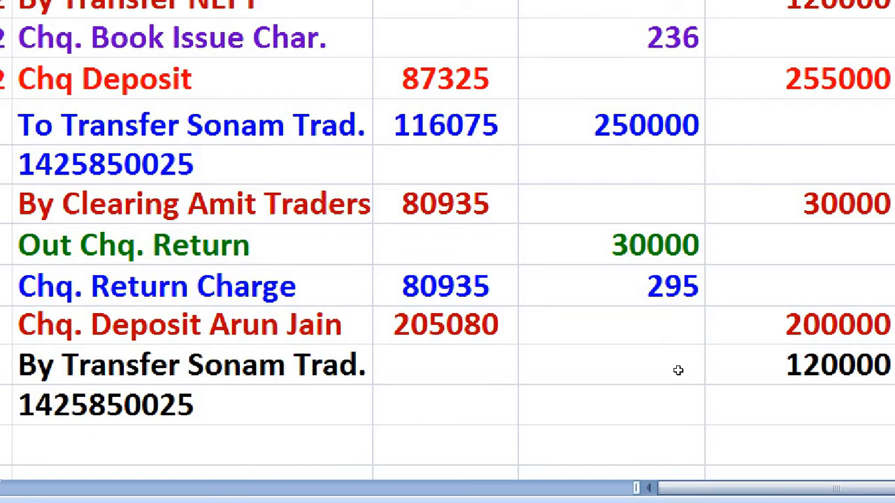
key(alt+Tab)
key(alt+Tab)
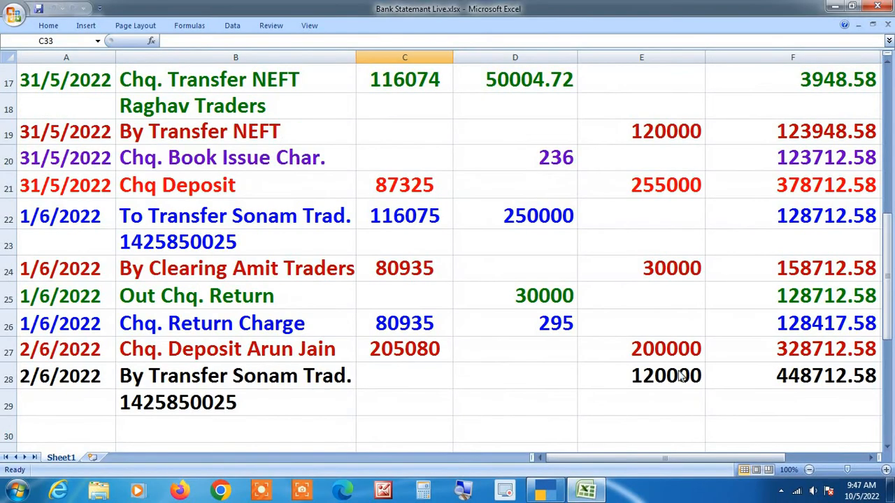
key(alt+Tab)
key(Return)
key(Return)
key(Return)
key(Return)
key(Return)
key(Return)
key(Return)
key(Return)
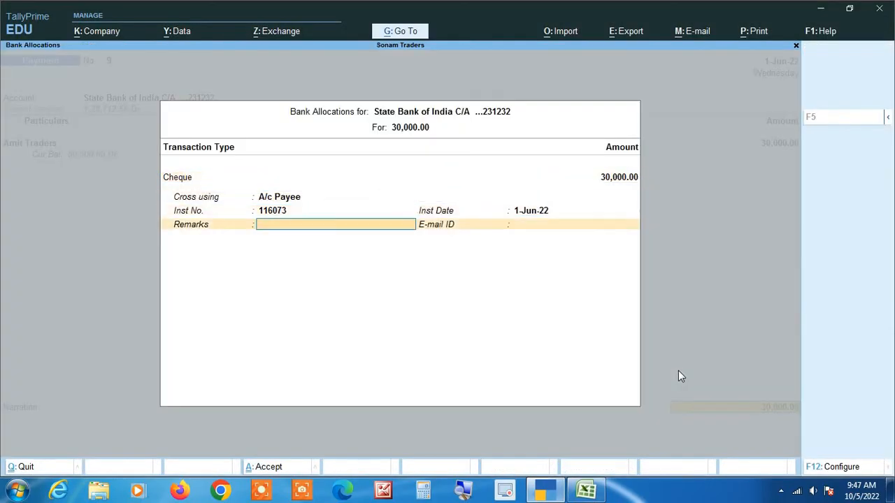
key(Return)
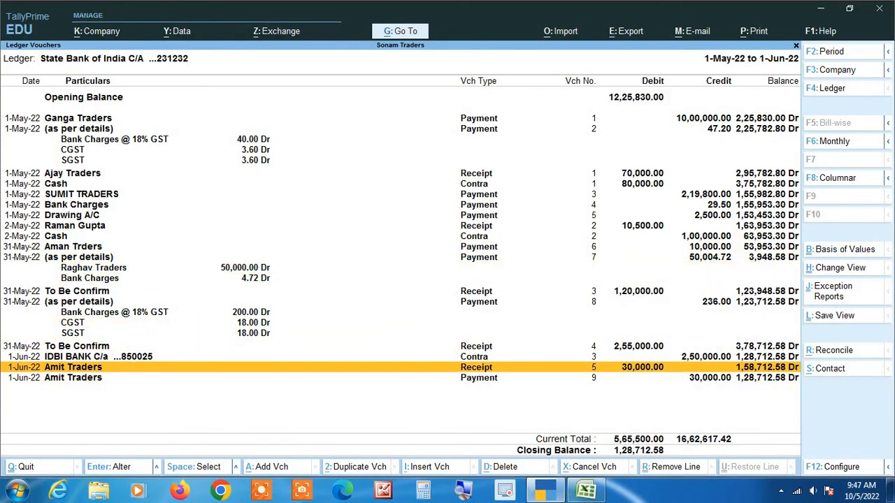
Step: Review the new 30,000 Amit Traders payment against the receipt in the State Bank ledger
click(467, 494)
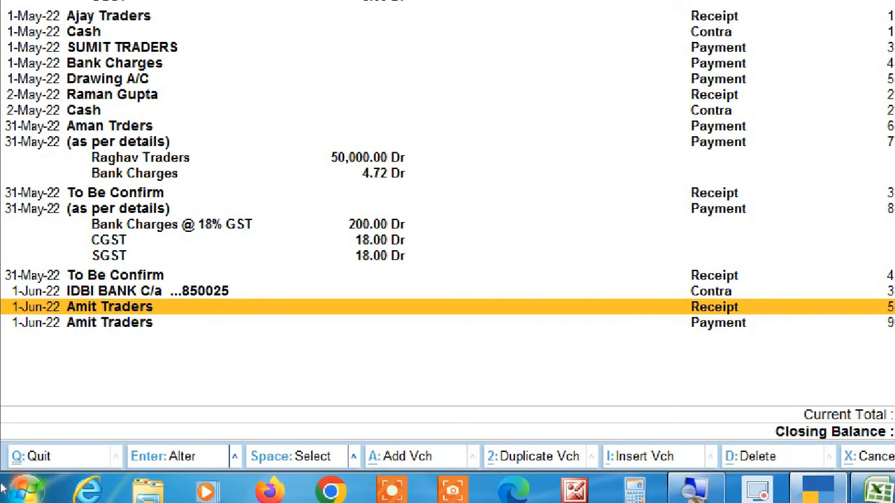
key(Down)
key(Up)
key(Down)
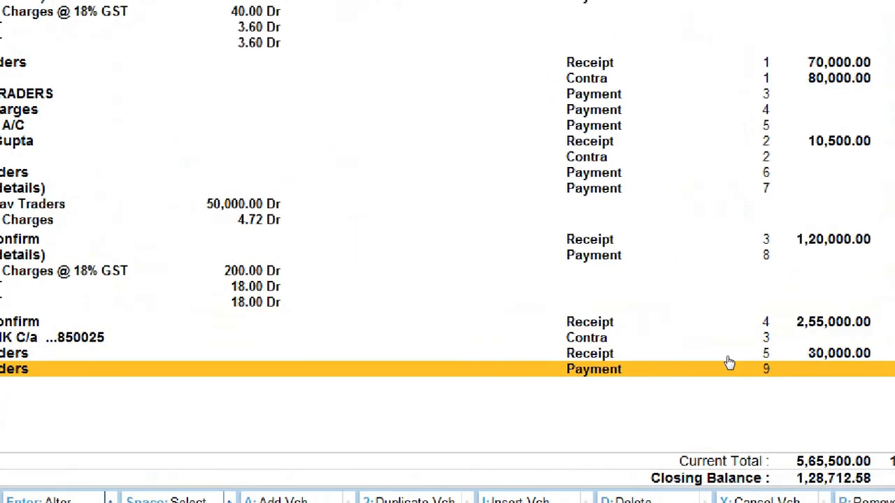
key(Up)
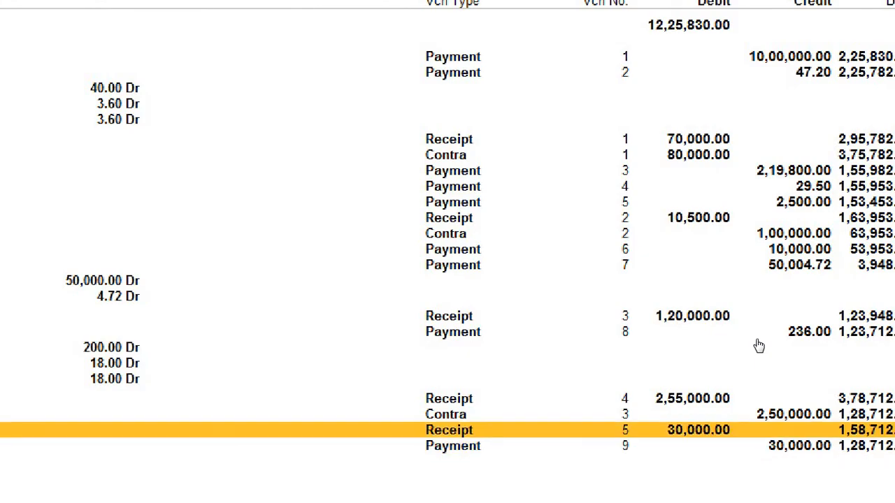
key(Down)
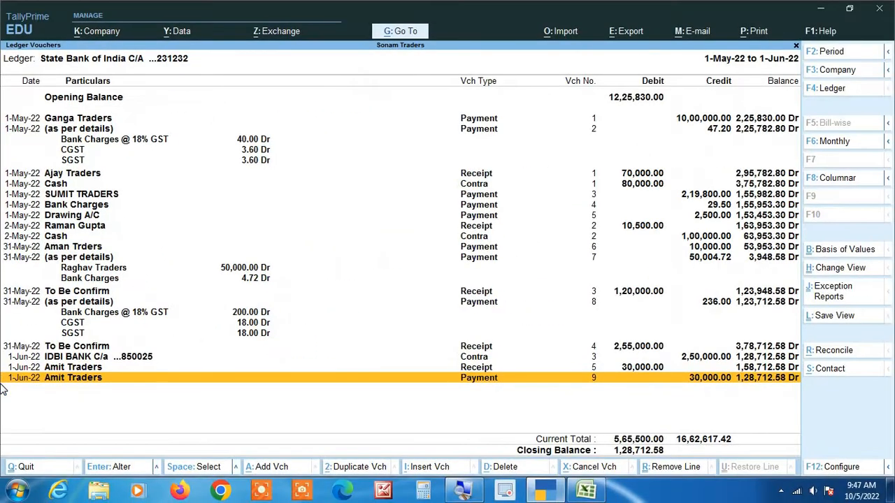
Step: Check the Excel statement's June entries against the 1,28,712.58 Dr balance
key(alt+Tab)
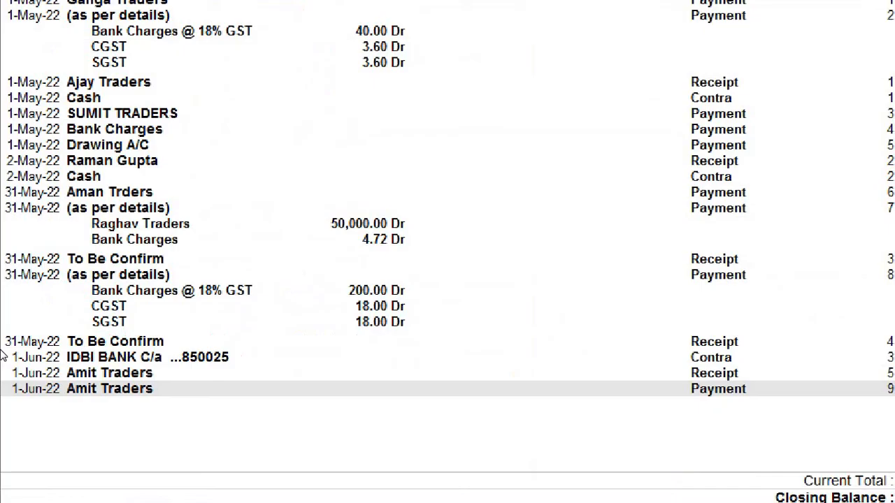
click(120, 385)
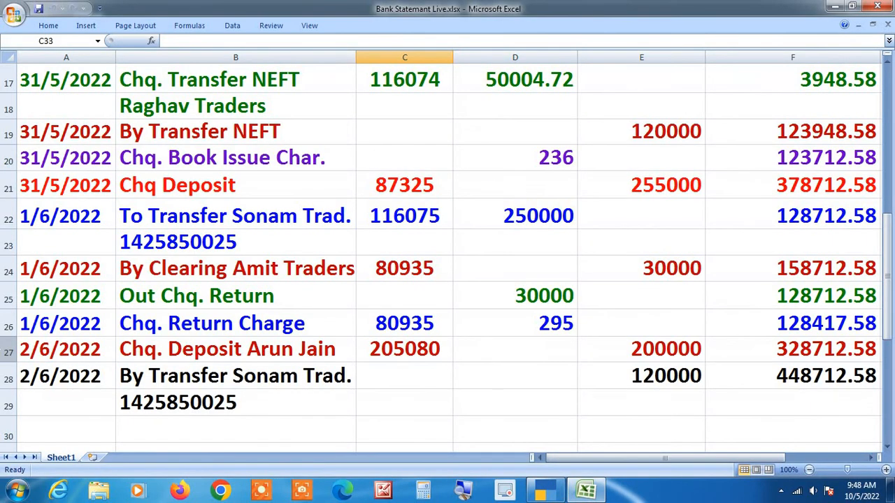
scroll(447, 252, up, 4)
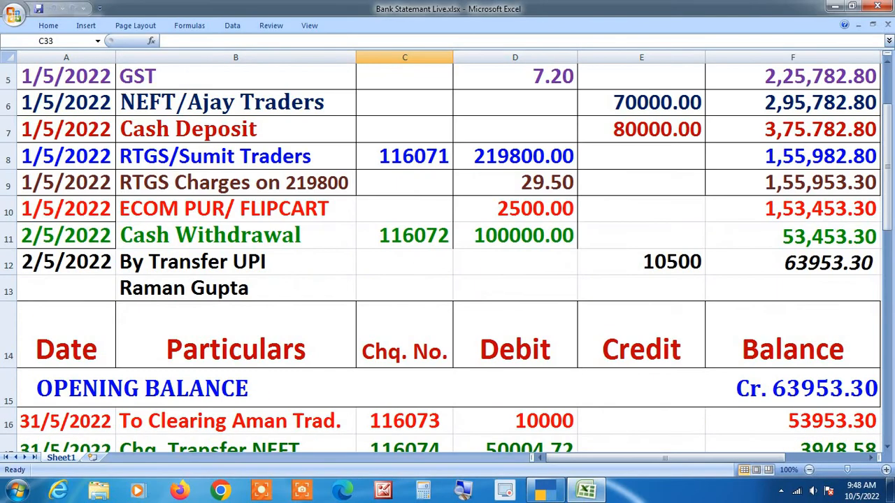
scroll(448, 251, down, 3)
scroll(447, 251, down, 2)
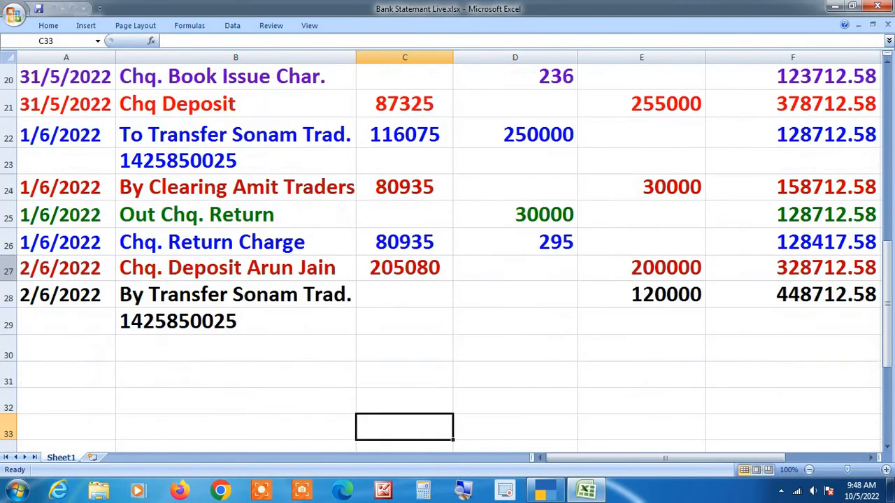
Step: Duplicate the Amit Traders payment as a new voucher
key(alt+Tab)
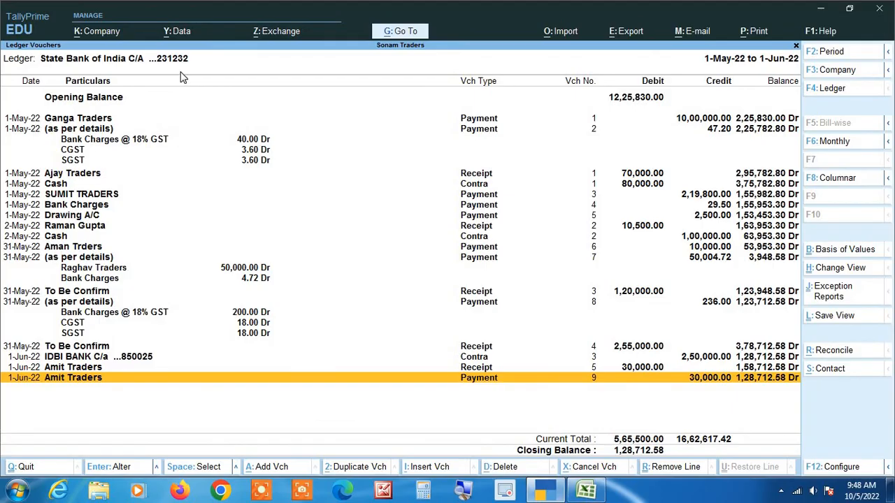
key(alt+2)
key(alt+Tab)
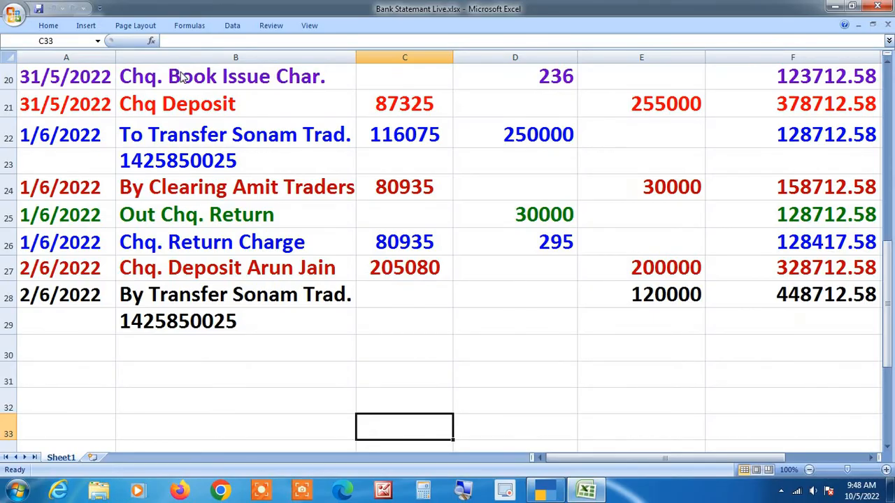
Step: Redo the payment copy dated 1-Jun-22 with State Bank of India as the account
key(alt+Tab)
text(1)
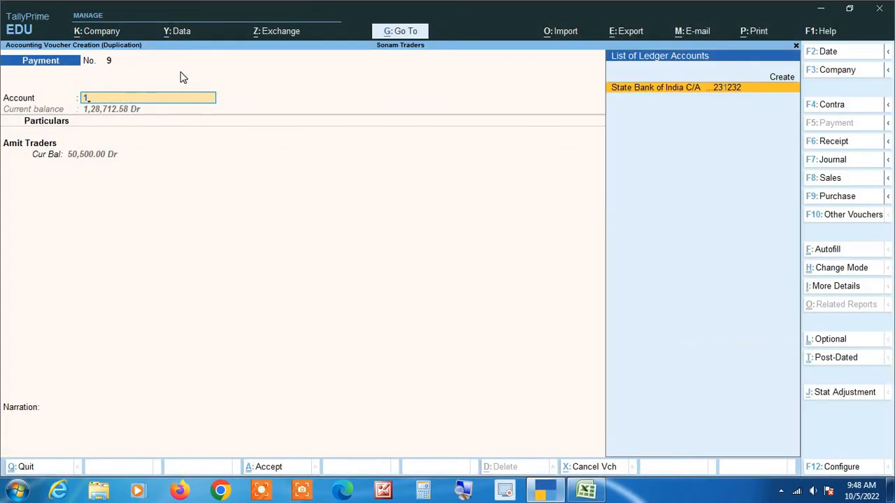
key(BackSpace)
key(Escape)
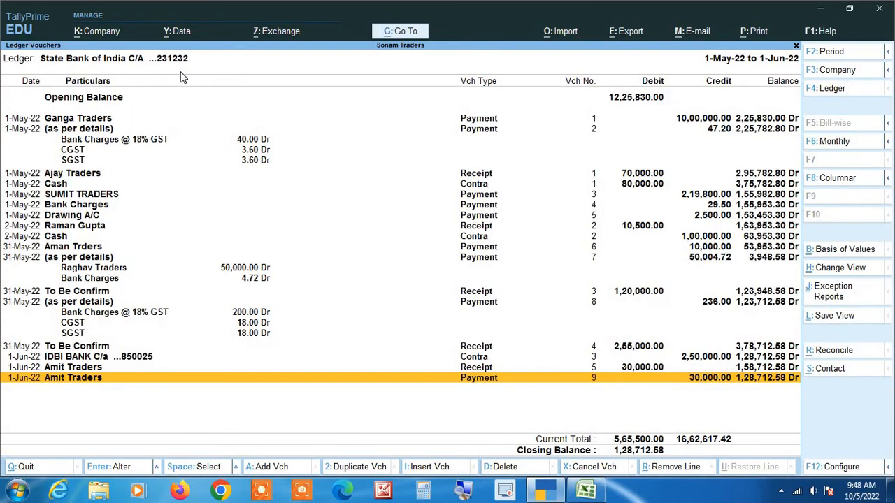
key(alt+2)
key(F2)
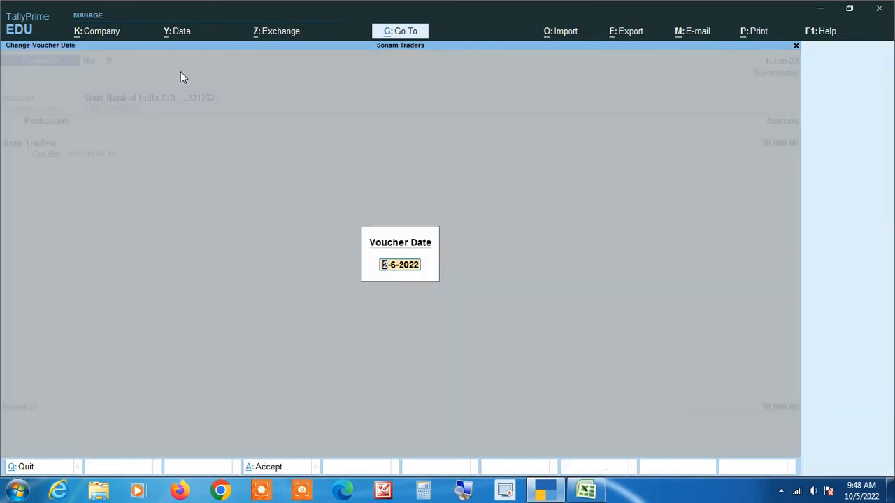
text(1)
key(Return)
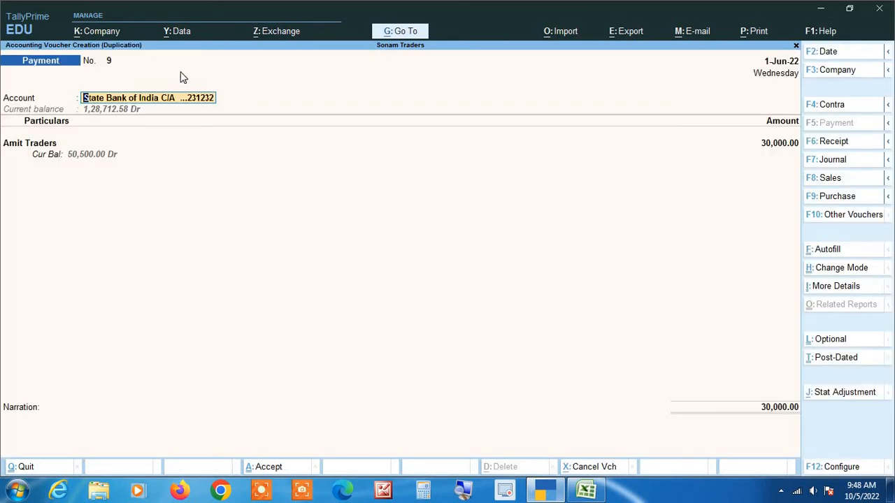
key(Return)
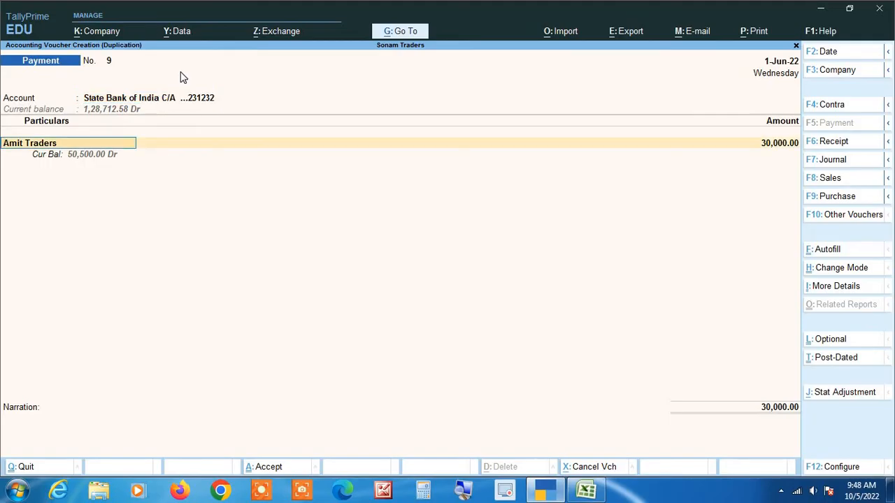
Step: Debit Bank Charges @ 18% GST with 250
key(alt+Tab)
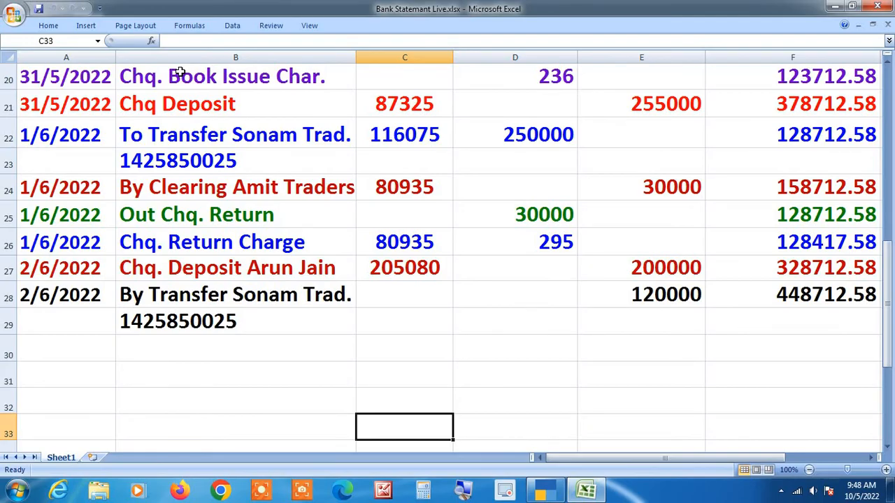
key(alt+Tab)
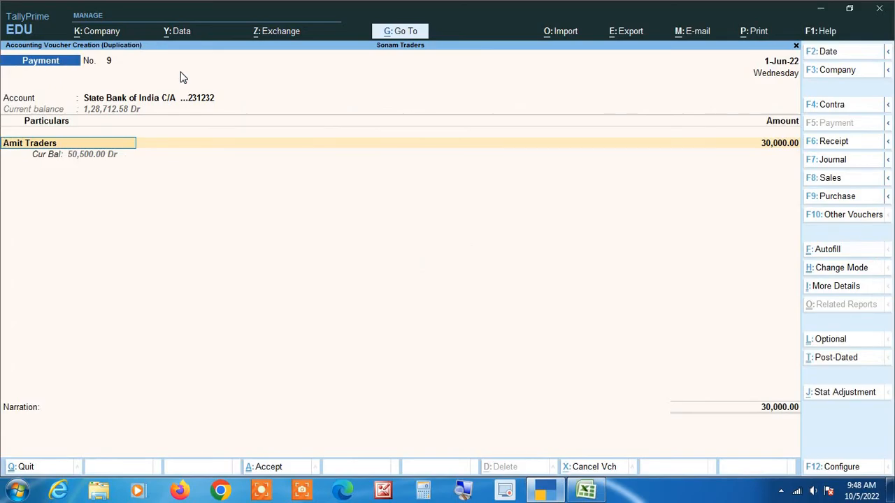
text(Ban)
key(Down)
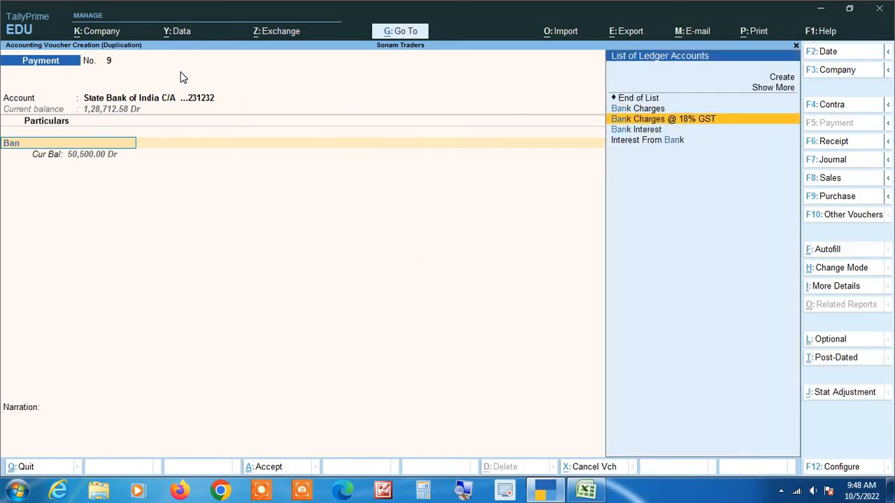
key(Return)
text(250)
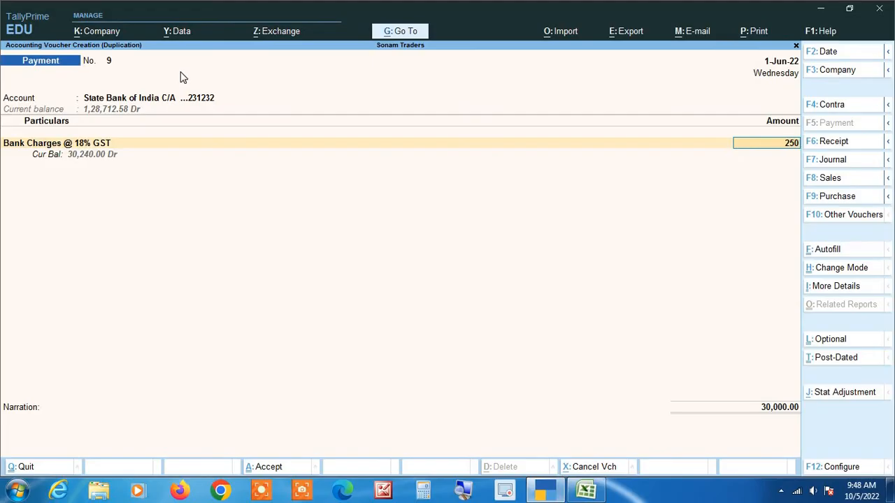
key(Return)
Step: Add CGST 22.50 and SGST 22.50 to the payment
text(c)
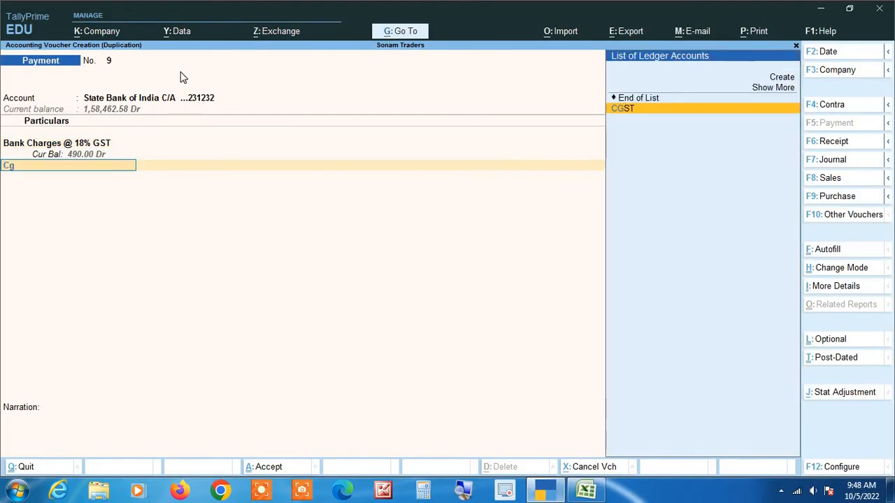
key(Return)
text(2)
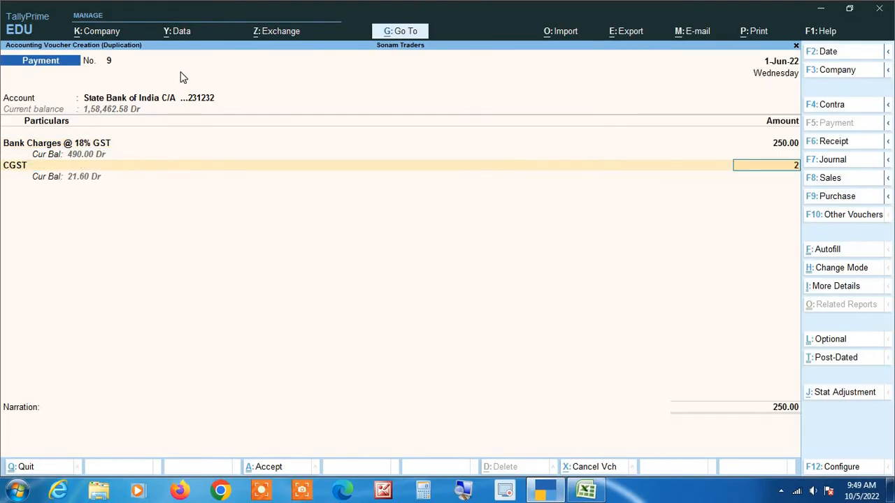
text(2.5)
key(Return)
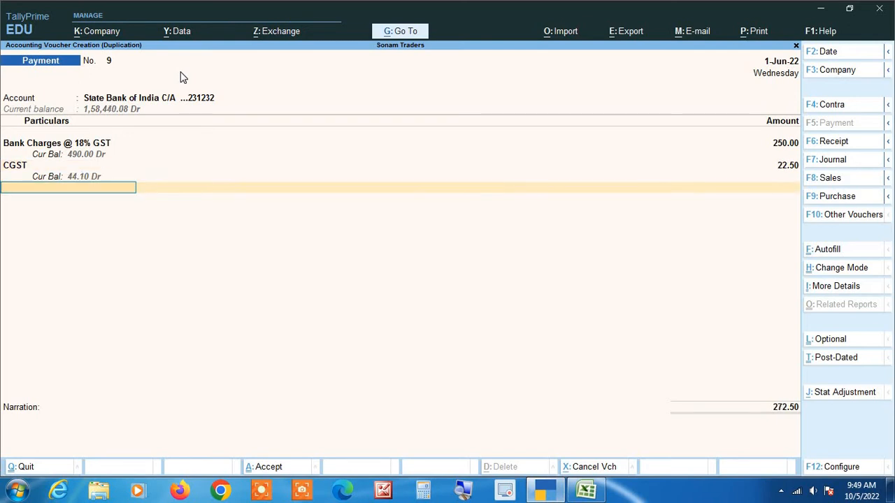
text(sg)
key(Return)
text(22.)
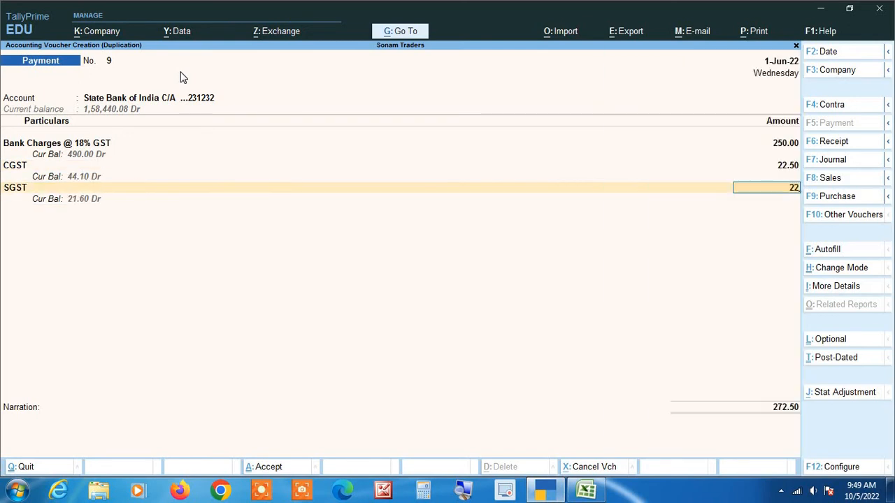
text(50)
key(Return)
key(Return)
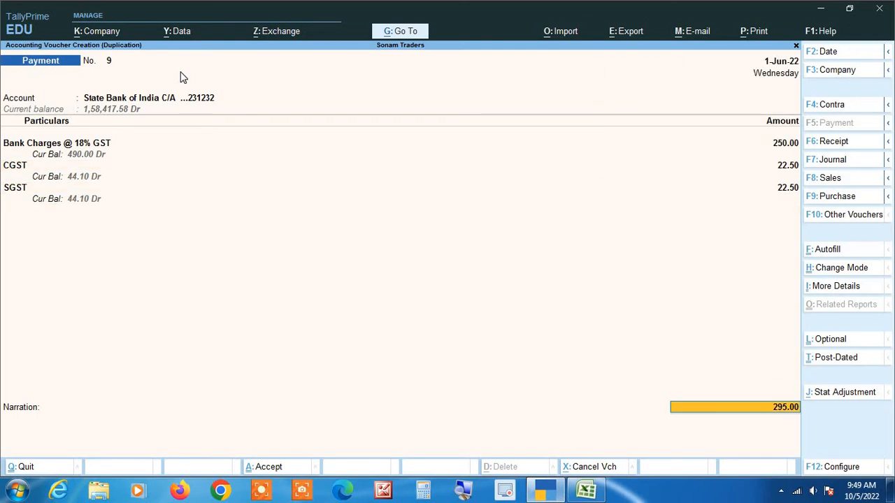
Step: Accept the bank allocation and save the 295.00 payment voucher
key(alt+Tab)
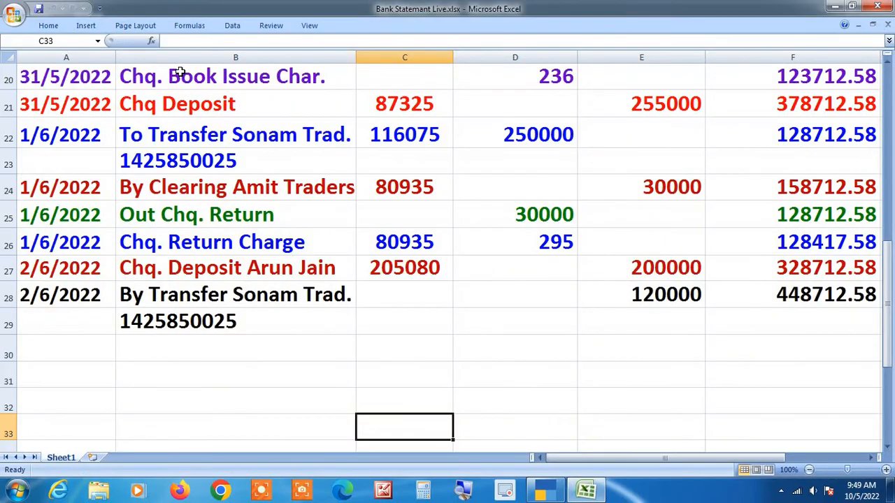
key(alt+Tab)
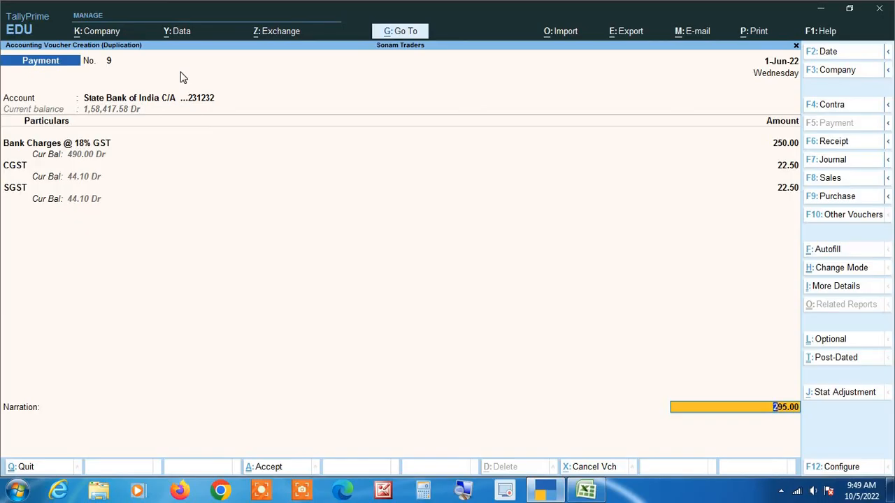
key(Return)
key(Return)
key(Return)
key(Return)
key(Return)
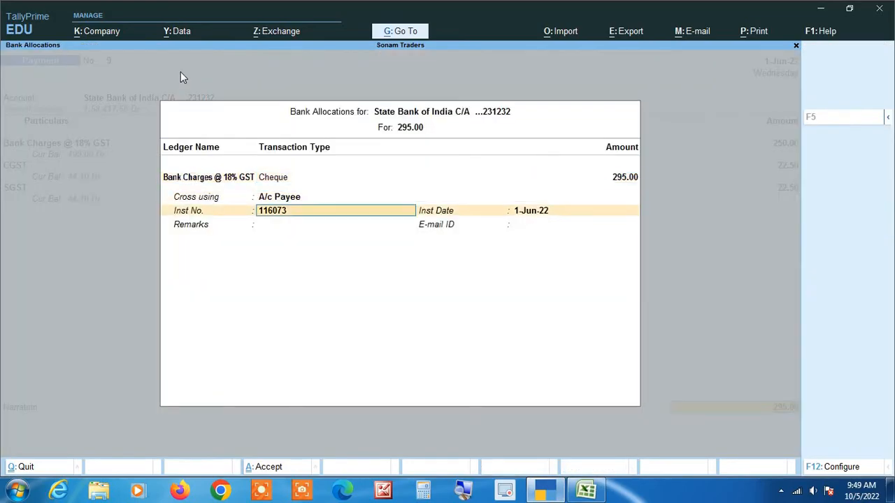
key(Return)
key(Return)
key(Return)
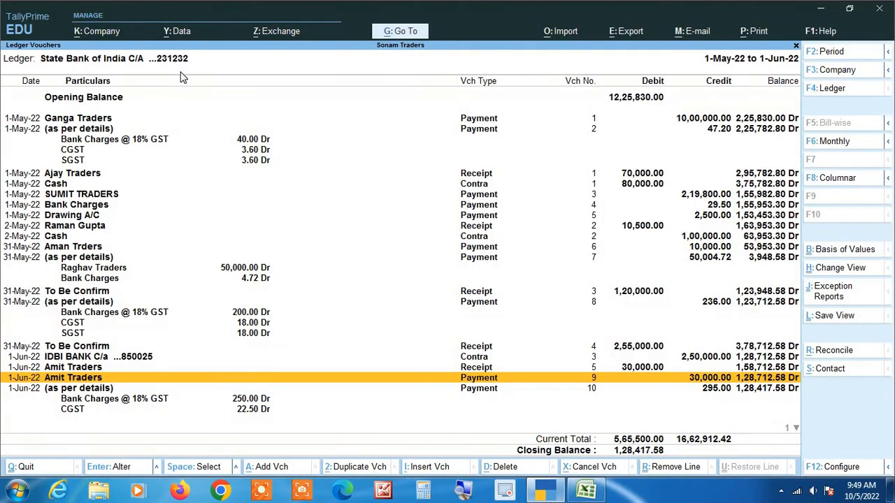
key(Down)
key(Down)
key(Down)
key(Down)
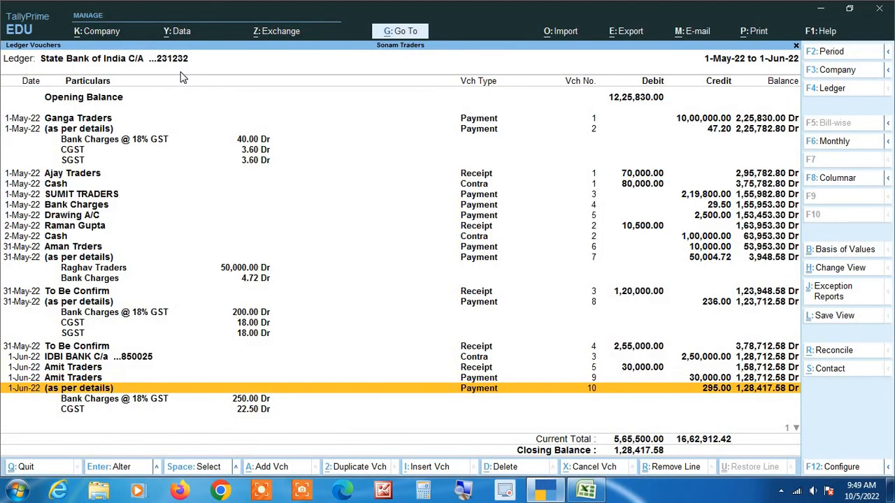
key(Up)
key(Up)
key(Up)
key(Up)
key(Up)
key(Up)
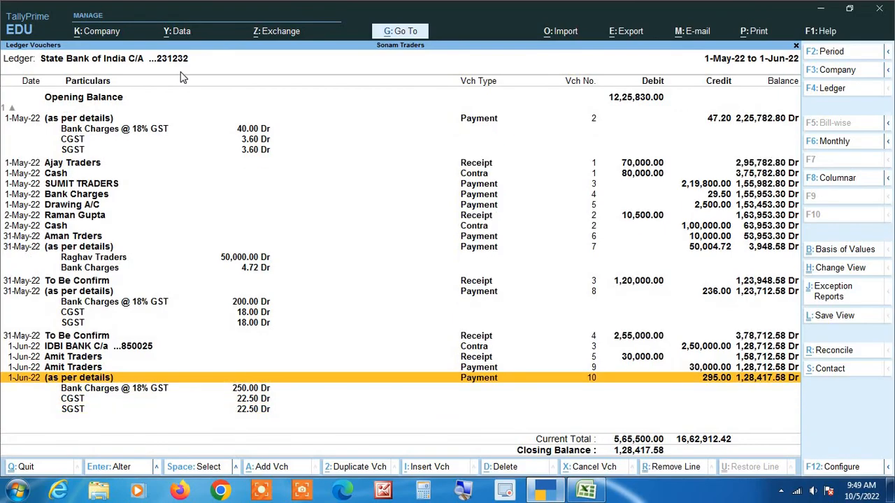
key(Down)
key(Down)
key(Down)
key(Down)
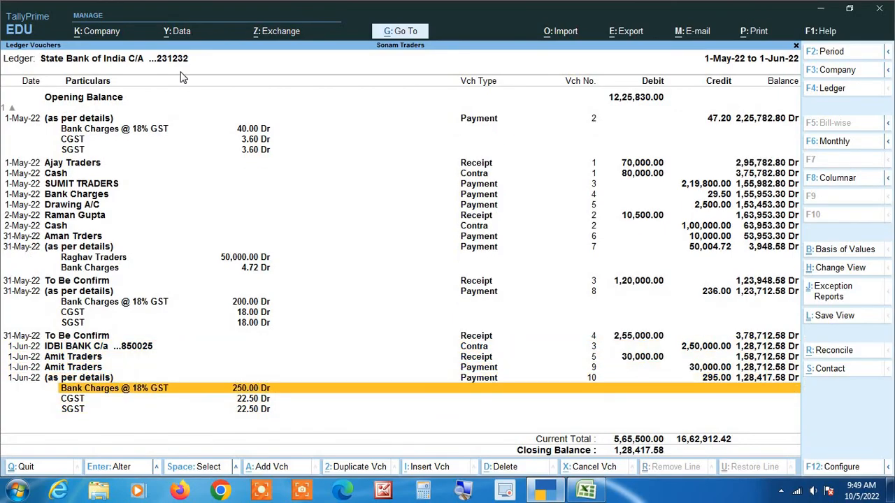
key(alt+Tab)
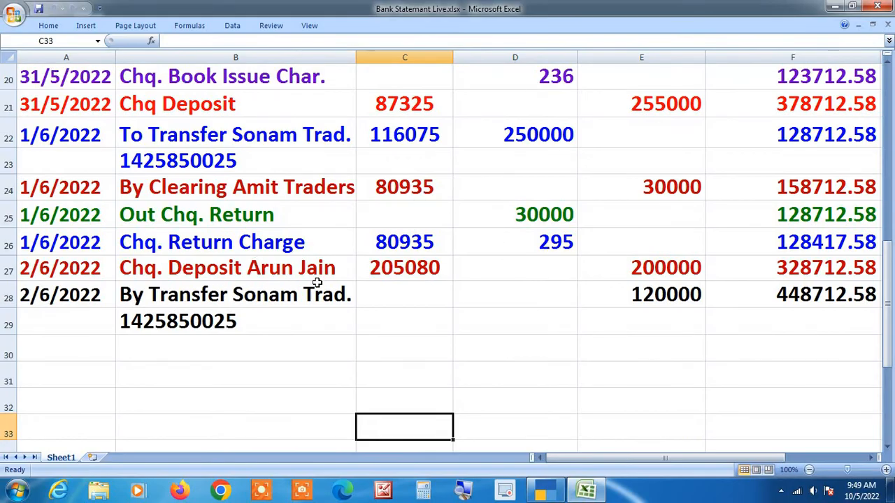
scroll(729, 277, up, 3)
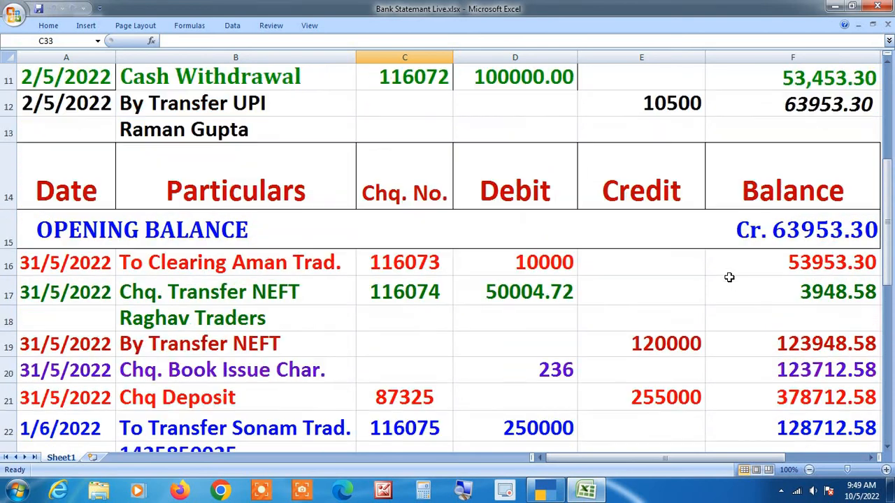
scroll(728, 278, down, 2)
scroll(729, 277, up, 1)
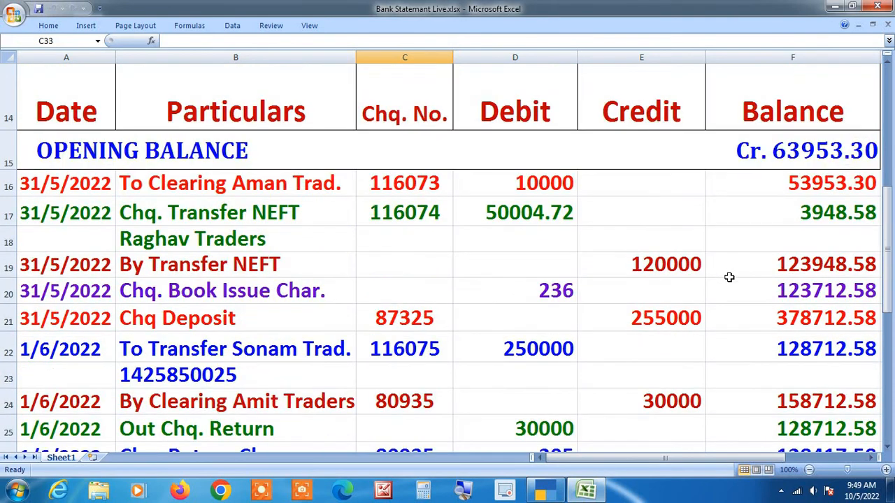
scroll(657, 314, down, 2)
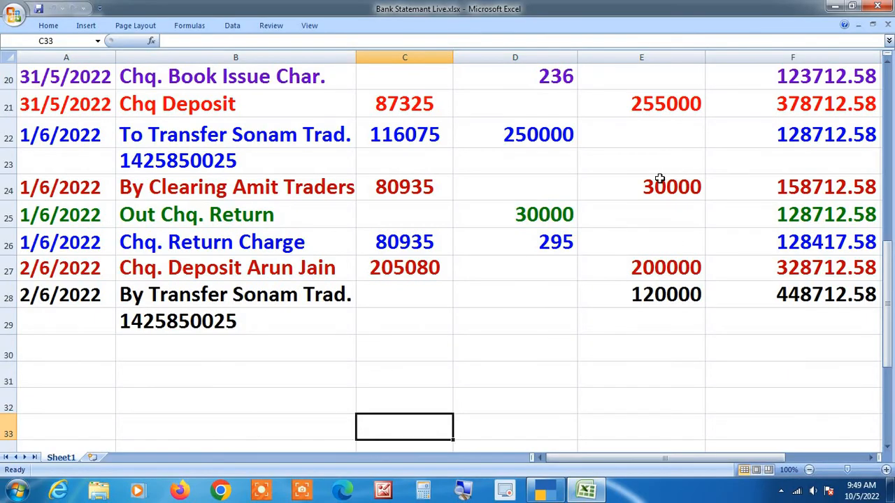
key(alt+Tab)
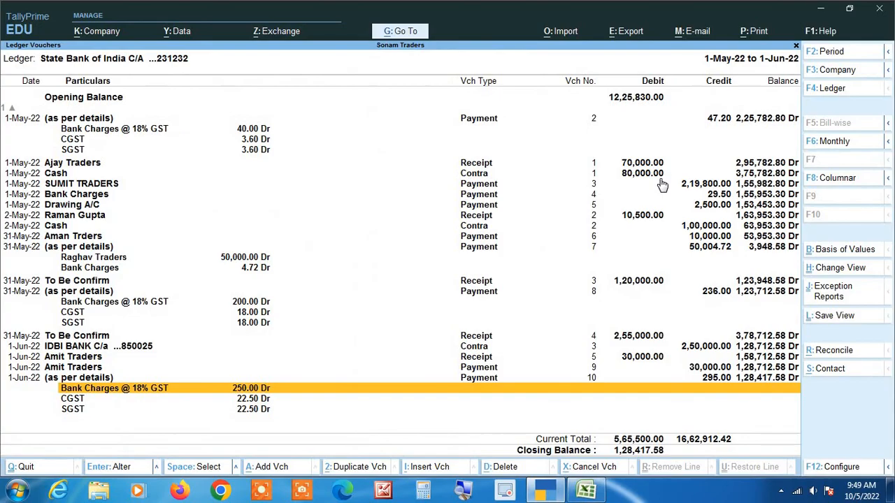
key(alt+Tab)
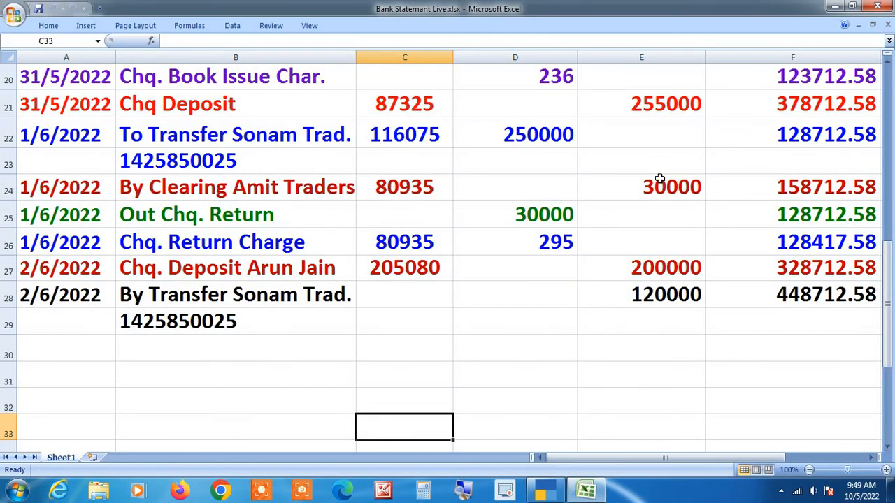
key(alt+Tab)
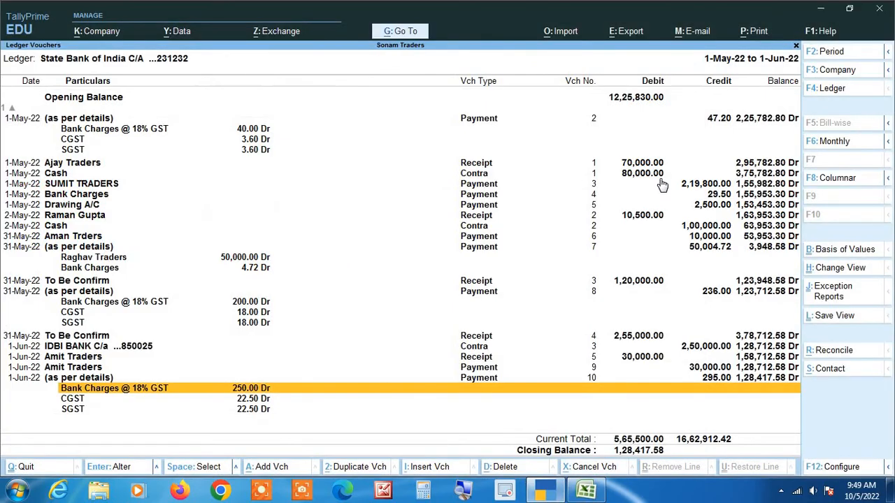
key(Up)
key(Up)
key(Up)
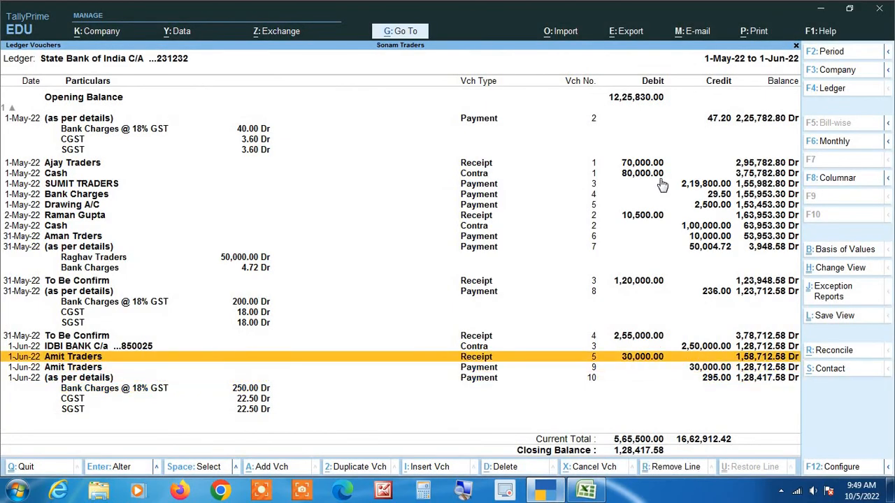
Step: Duplicate the Amit Traders receipt as a new voucher dated 2-Jun-22
key(Return)
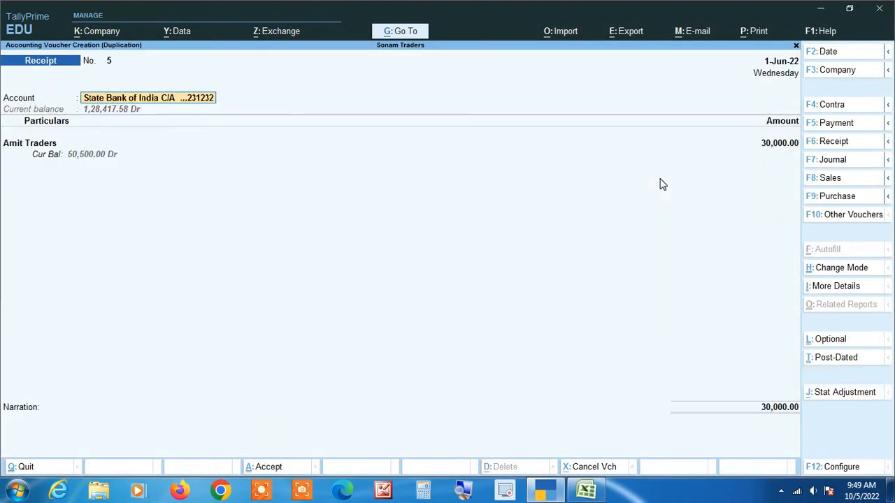
key(F2)
key(alt+Tab)
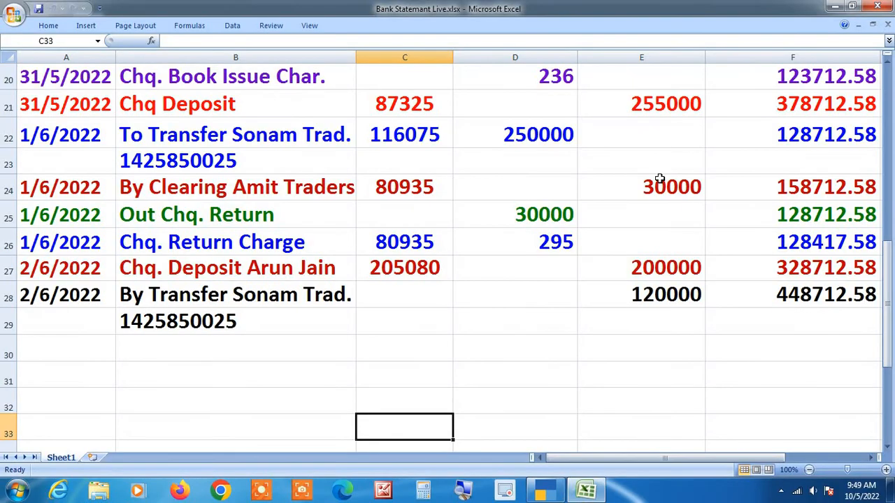
key(alt+Tab)
key(BackSpace)
text(2-6)
key(Return)
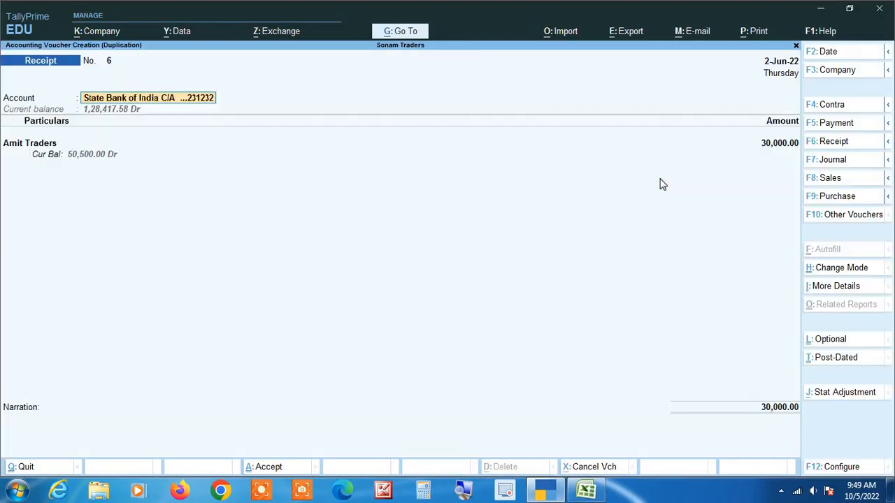
Step: Look up the 200000 cheque deposit in row 27 of the Excel statement
key(Return)
key(alt+Tab)
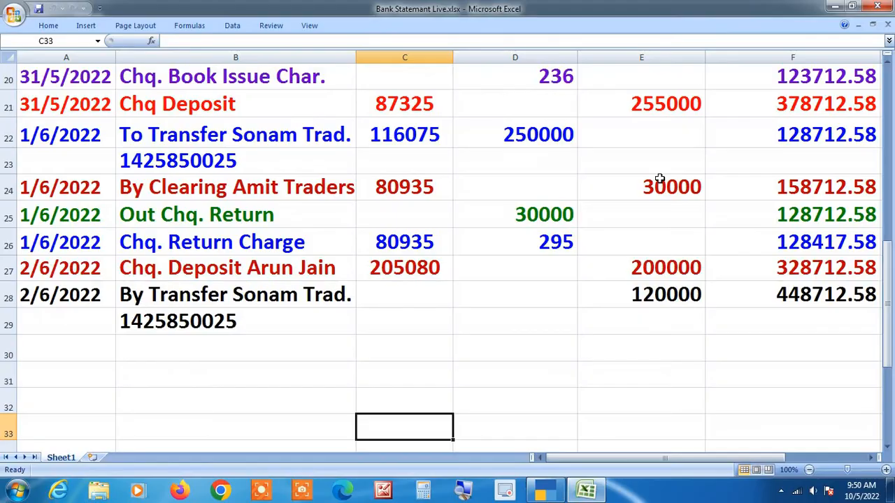
key(alt+Tab)
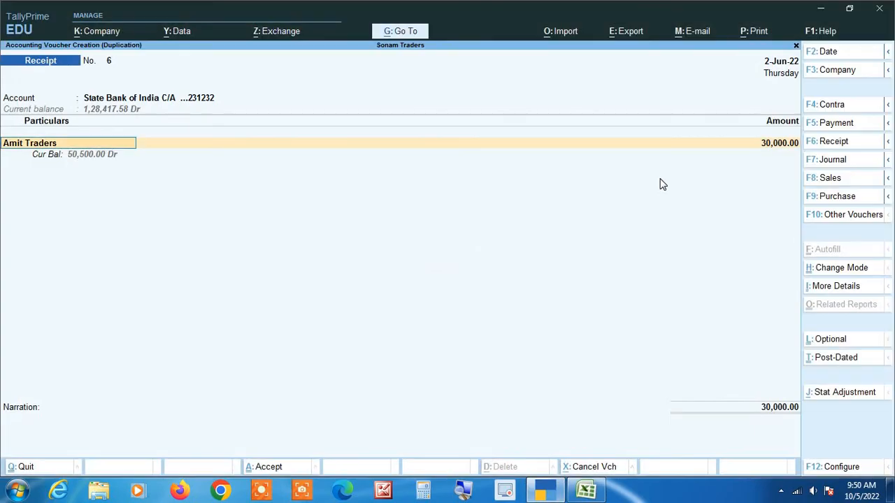
text(ar)
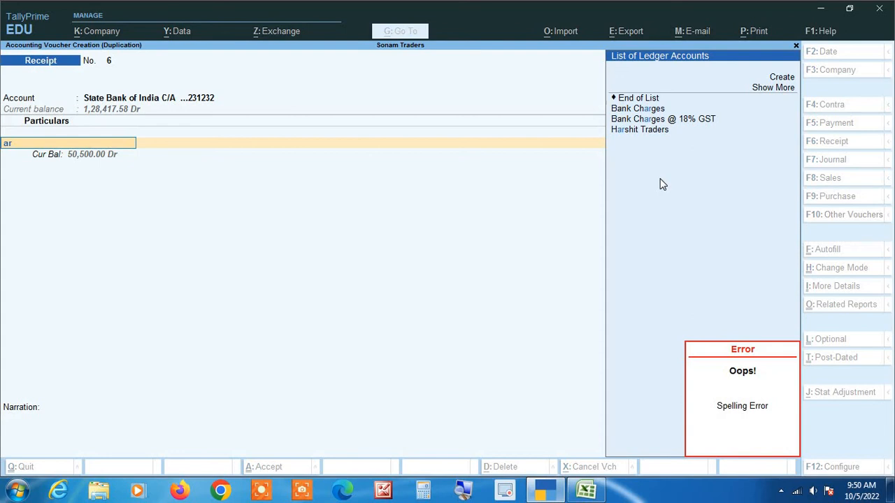
key(BackSpace)
key(BackSpace)
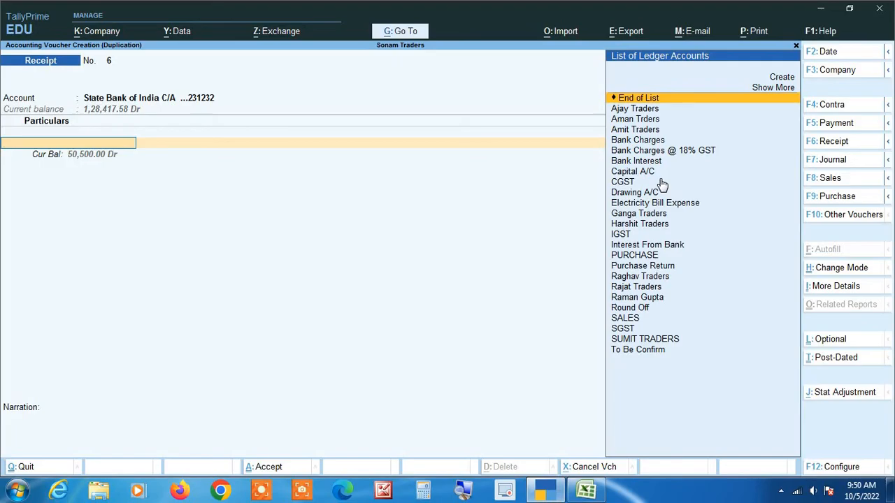
key(alt+Tab)
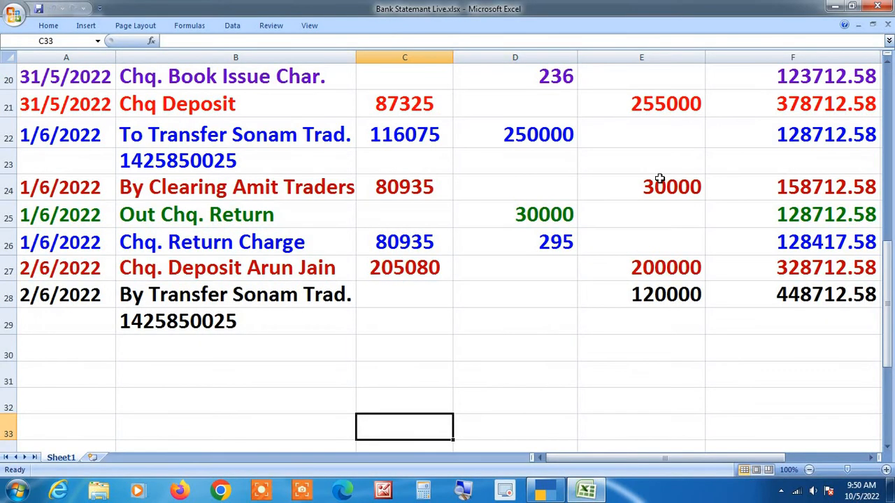
key(alt+Tab)
key(alt+Tab)
key(alt+Tab)
Step: Create the cheque depositor's personal ledger under Unsecured Loans and save it
key(alt+c)
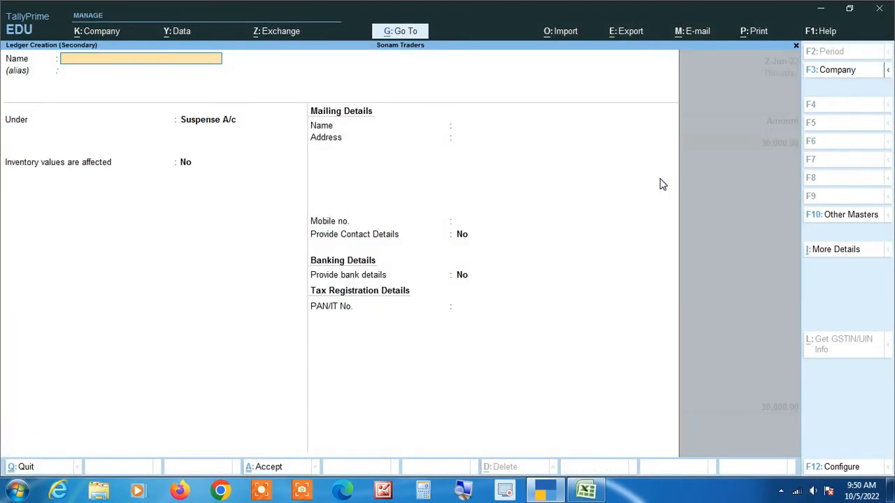
key(Return)
key(Return)
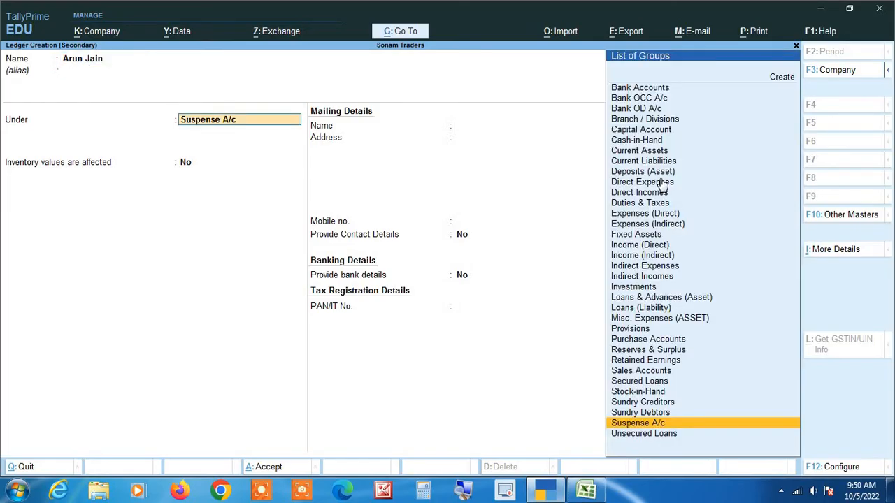
text(Un)
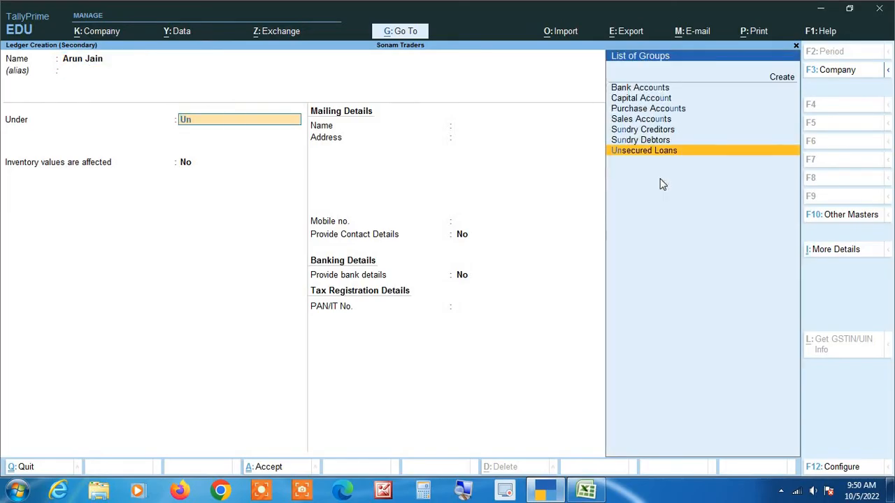
key(Return)
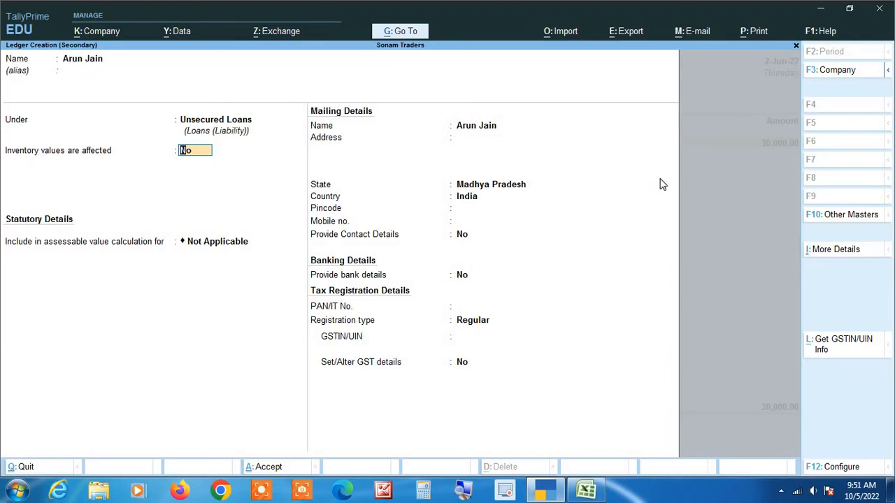
key(Return)
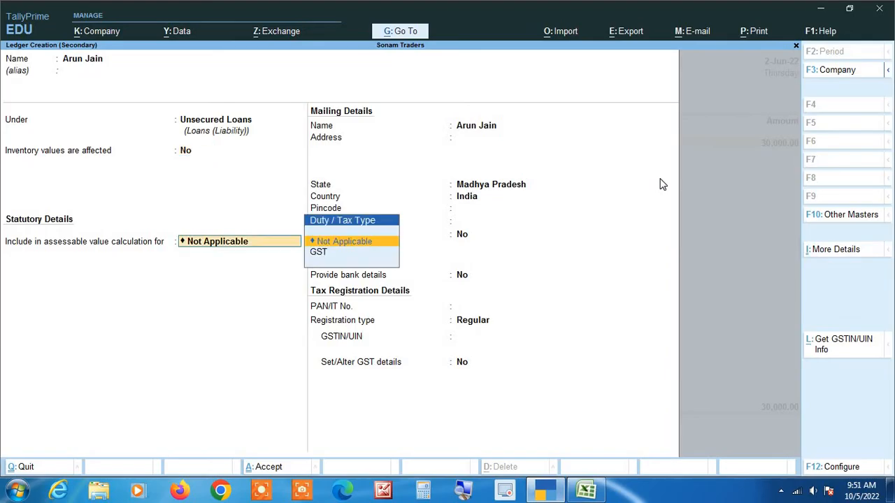
key(ctrl+a)
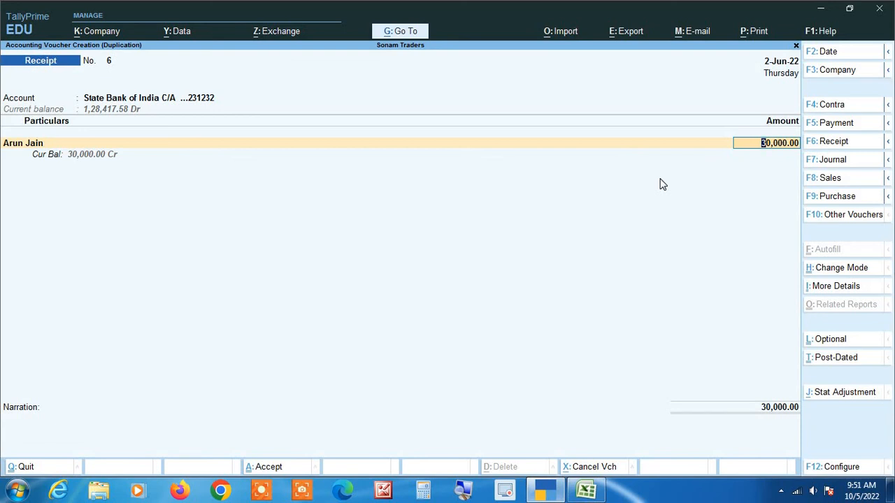
Step: Enter the 2,00,000 deposit with cheque number 205000 and save receipt No. 6
text(200000)
key(Return)
key(alt+Tab)
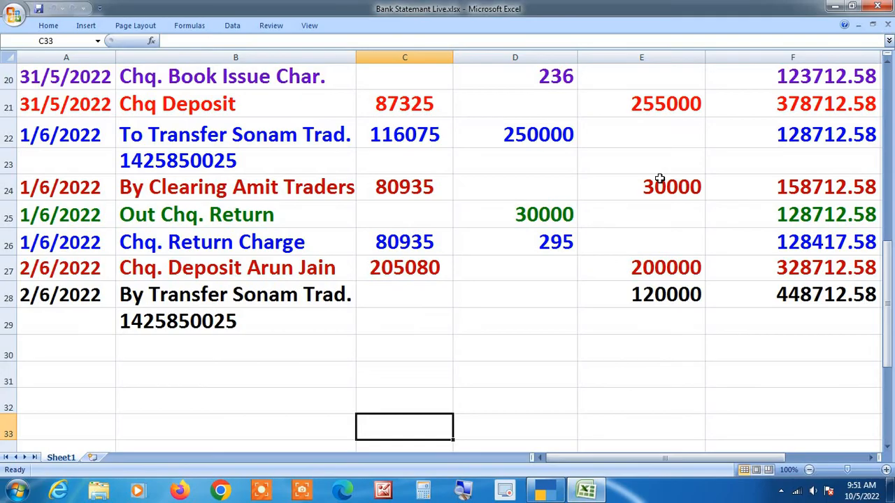
key(alt+Tab)
key(Return)
key(Return)
key(Return)
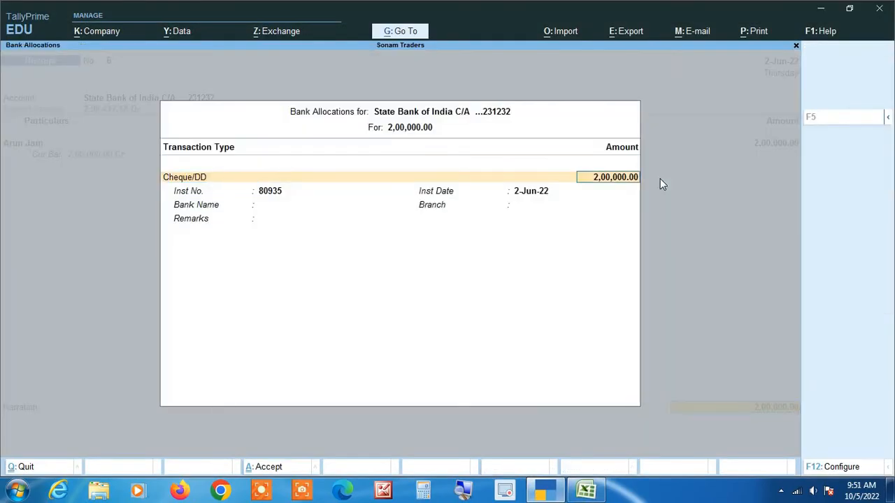
key(alt+Tab)
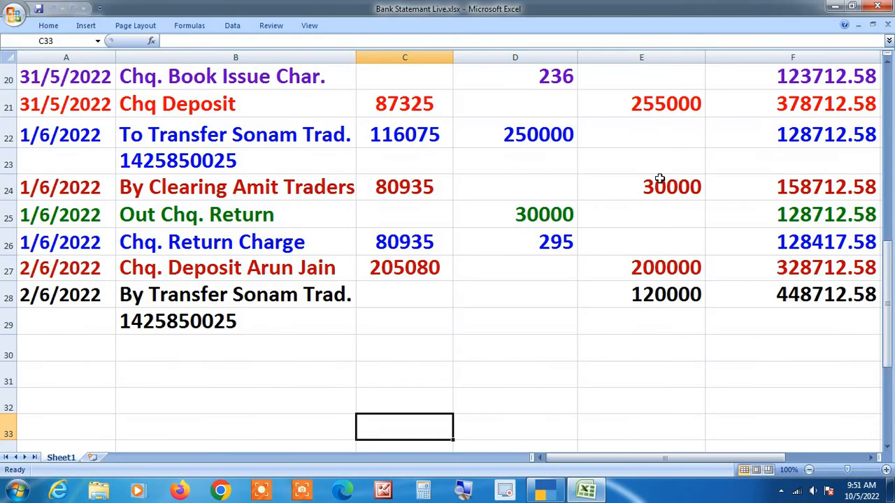
key(alt+Tab)
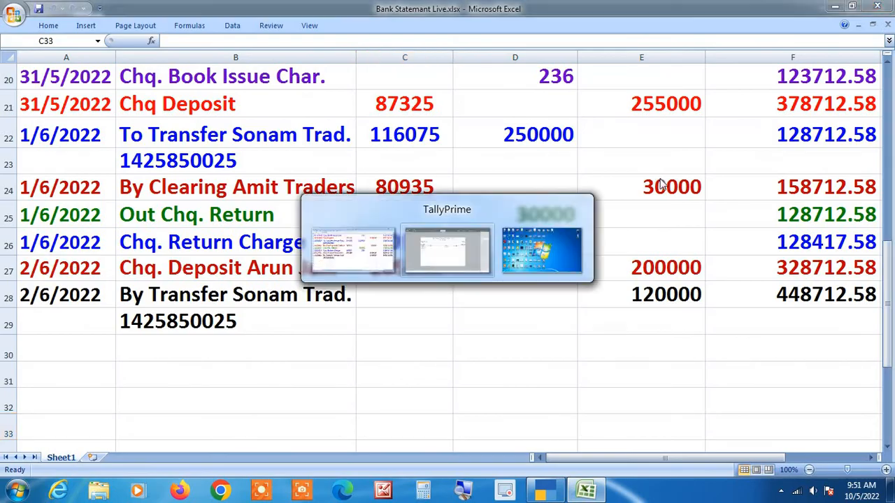
text(205)
text(000)
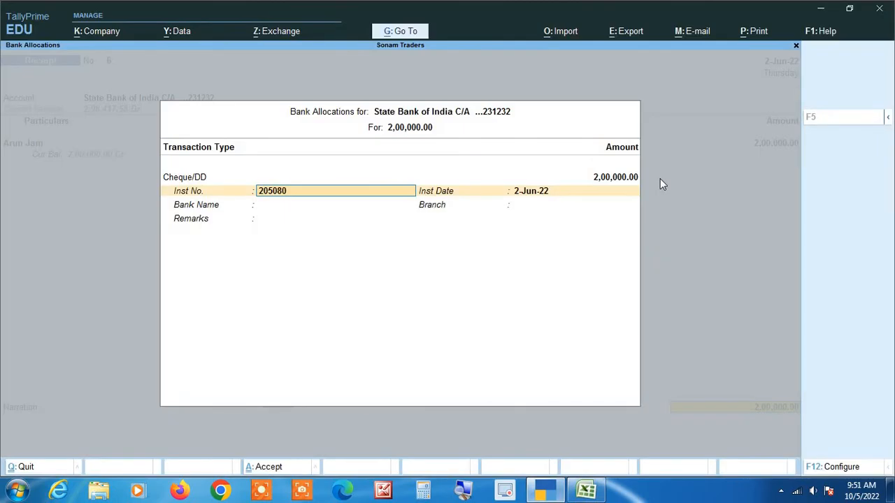
key(Return)
key(Return)
key(Return)
key(Return)
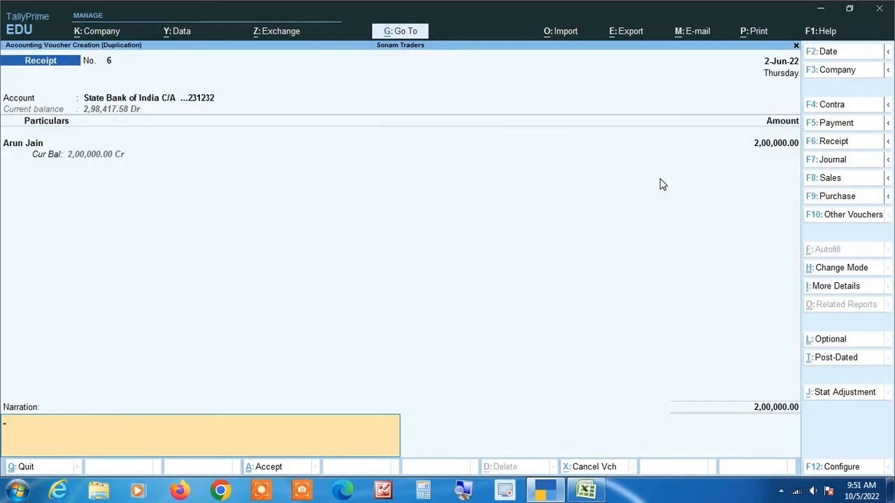
key(Return)
key(Return)
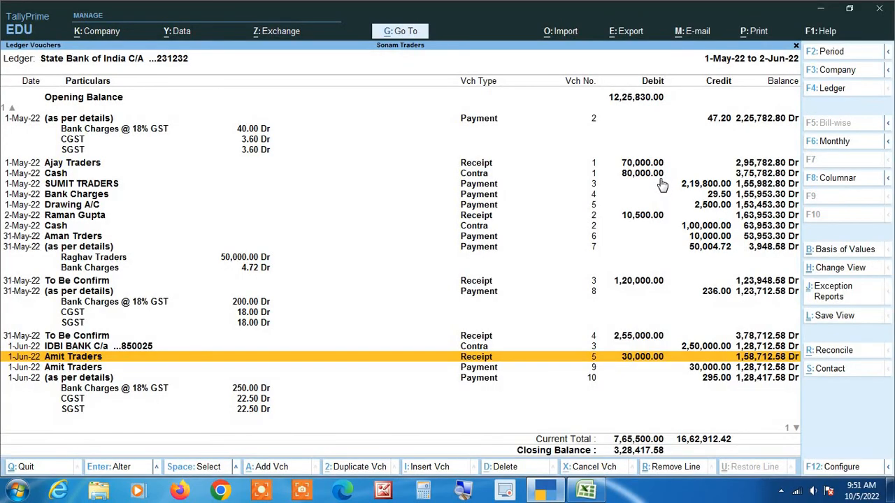
key(Down)
key(Down)
key(Down)
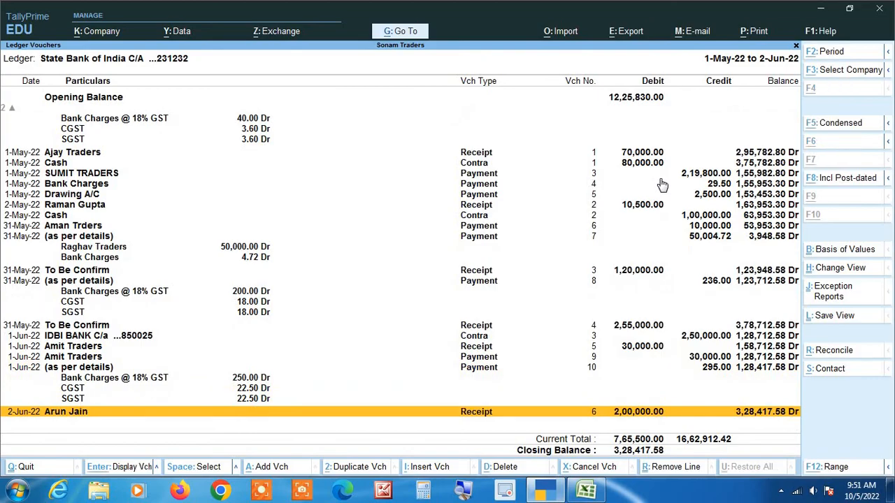
Step: Compare the 3,28,417.58 Dr State Bank balance with Excel and start a new voucher
key(alt+Tab)
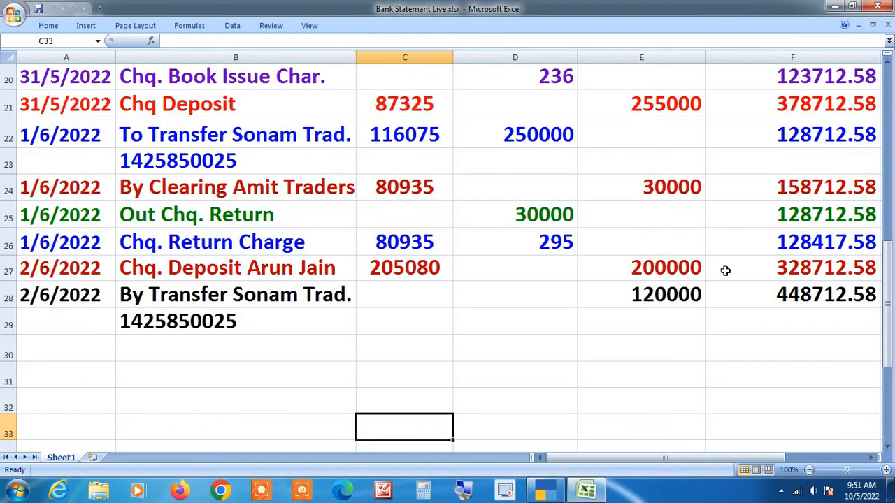
key(alt+Tab)
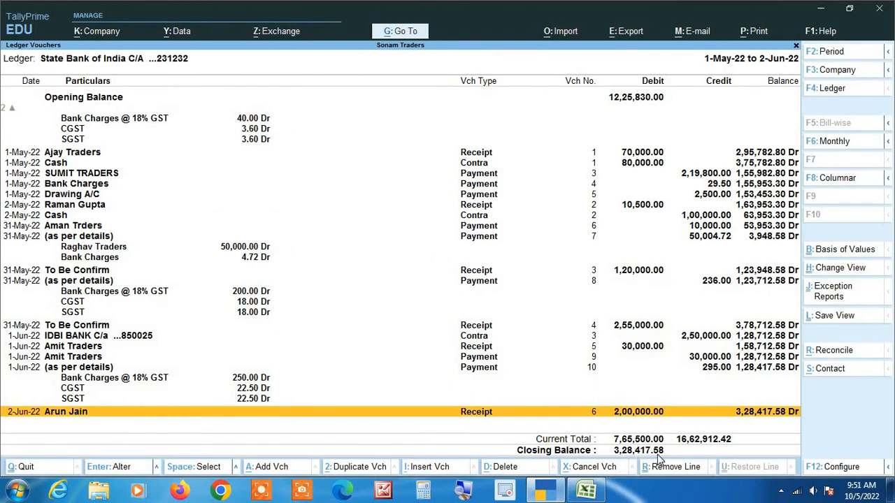
key(alt+Tab)
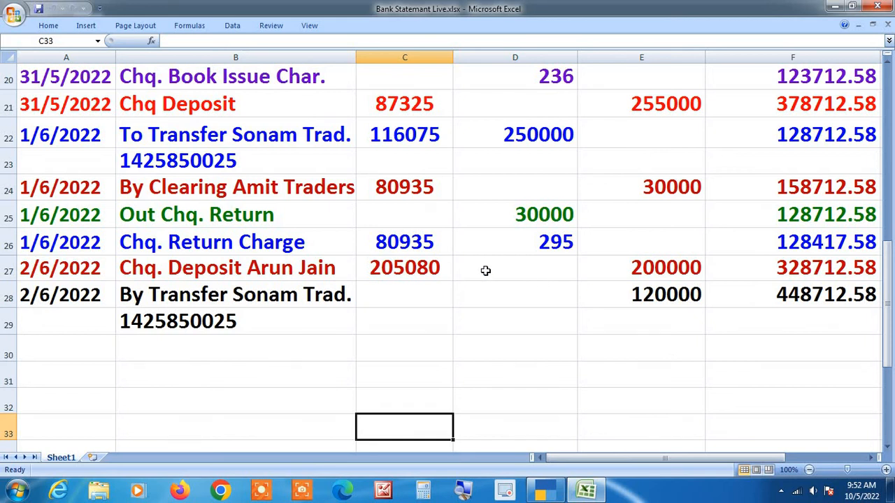
key(alt+Tab)
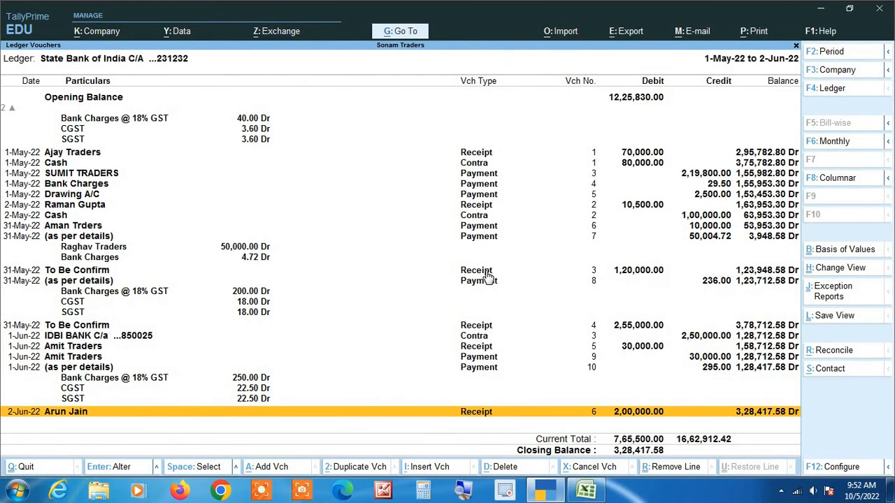
key(alt+a)
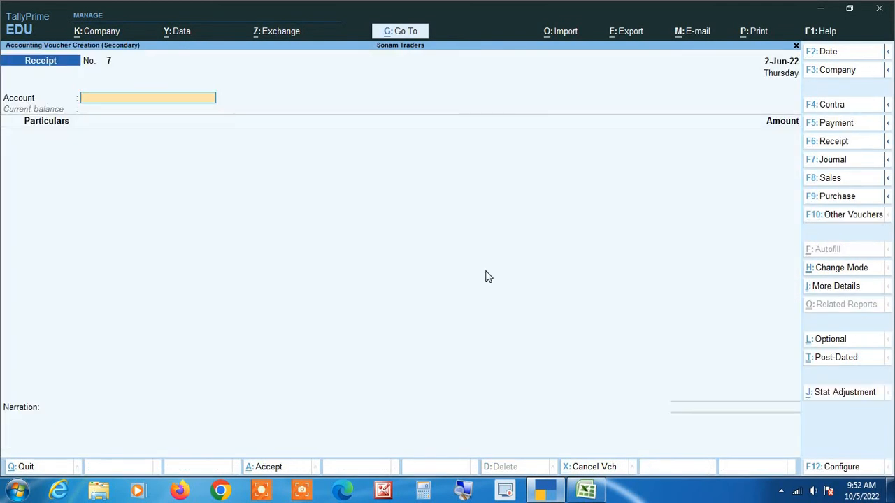
Step: Make it a Contra voucher from IDBI BANK C/a into State Bank of India
key(F4)
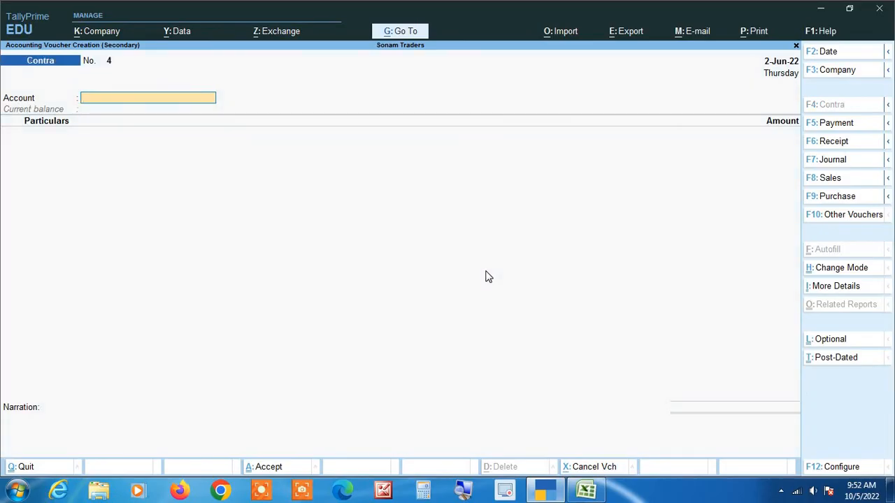
key(alt+Tab)
key(alt+Tab)
key(alt+Tab)
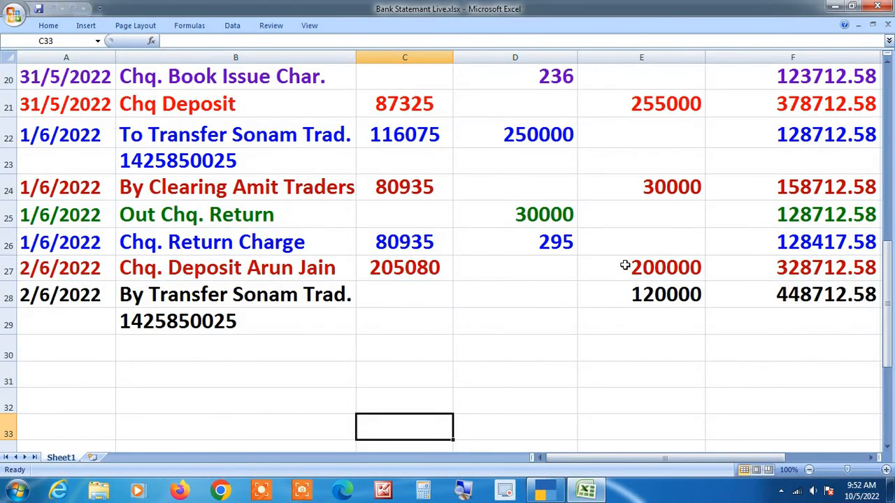
scroll(624, 265, up, 3)
scroll(624, 265, down, 4)
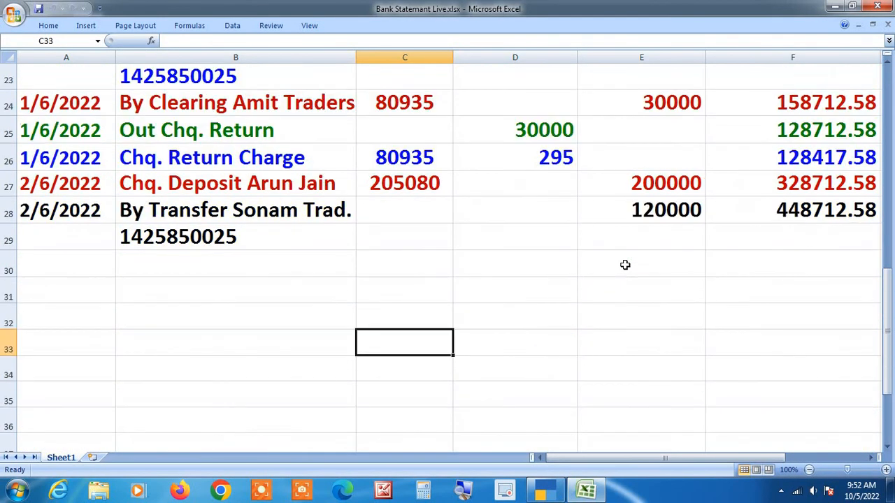
scroll(625, 265, up, 1)
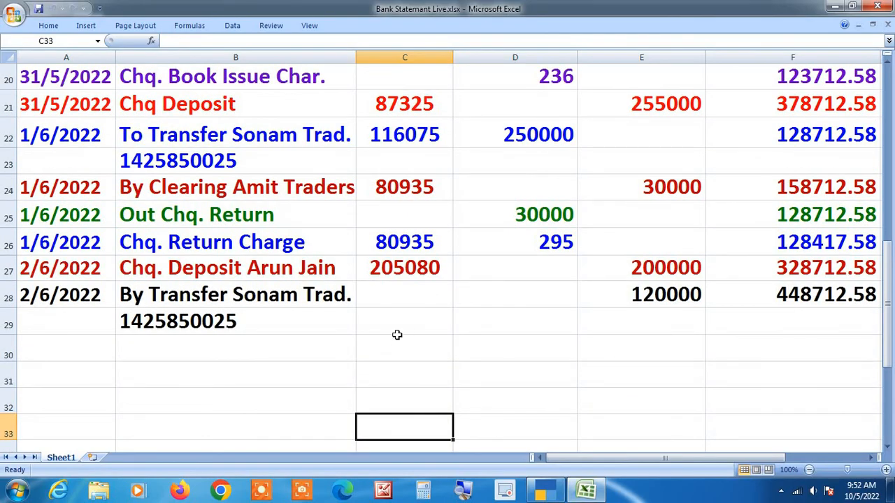
key(alt+Tab)
text(st)
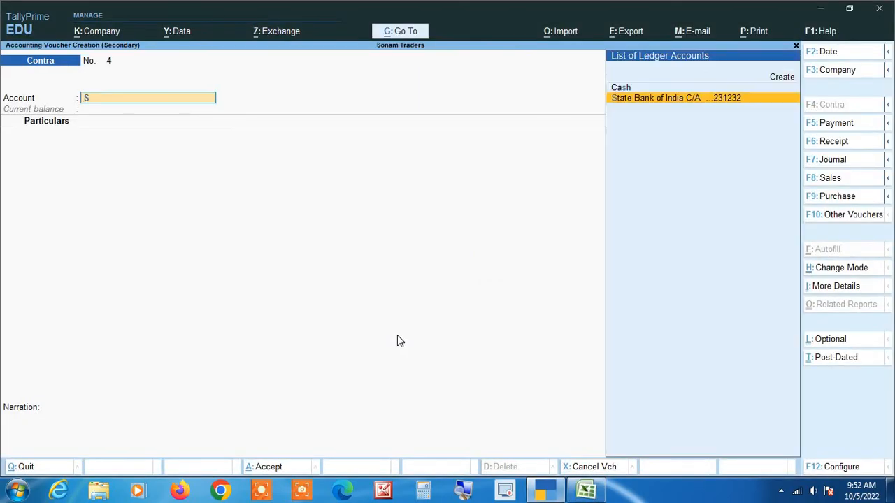
key(Return)
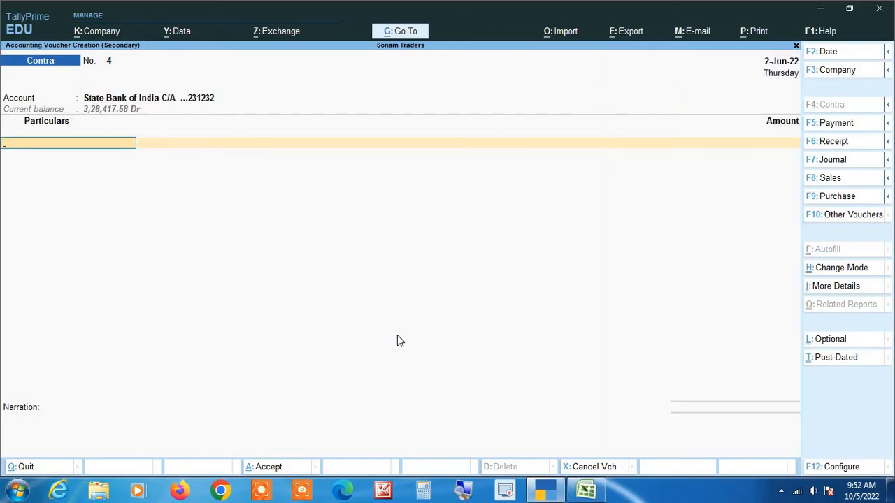
text(Id)
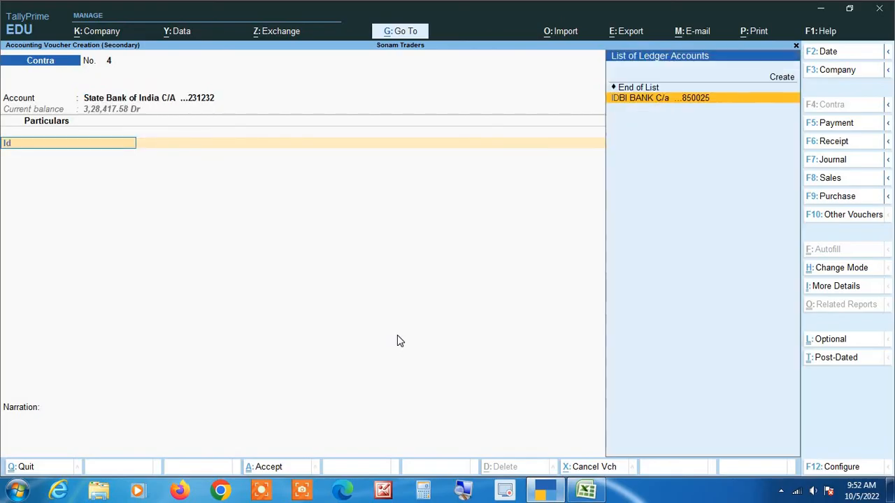
text(bi)
key(Return)
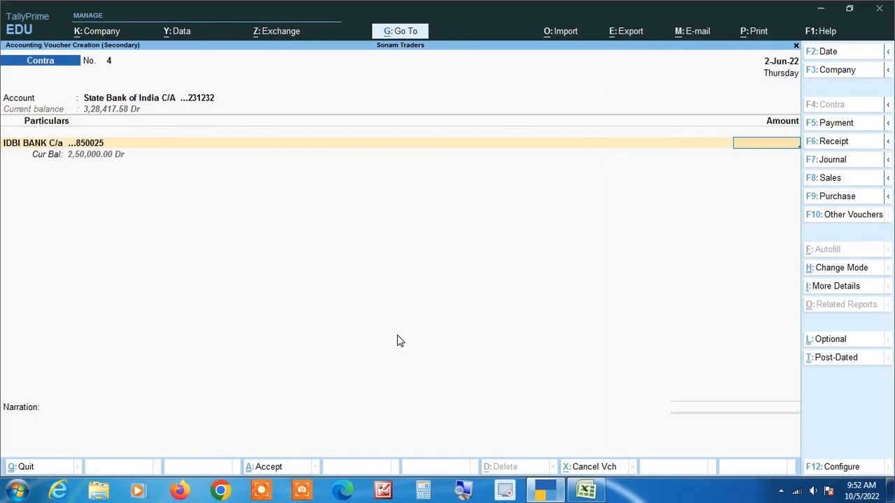
Step: Enter the 1,20,000 transfer amount and complete the bank allocation details
key(alt+Tab)
key(alt+Tab)
text(120000)
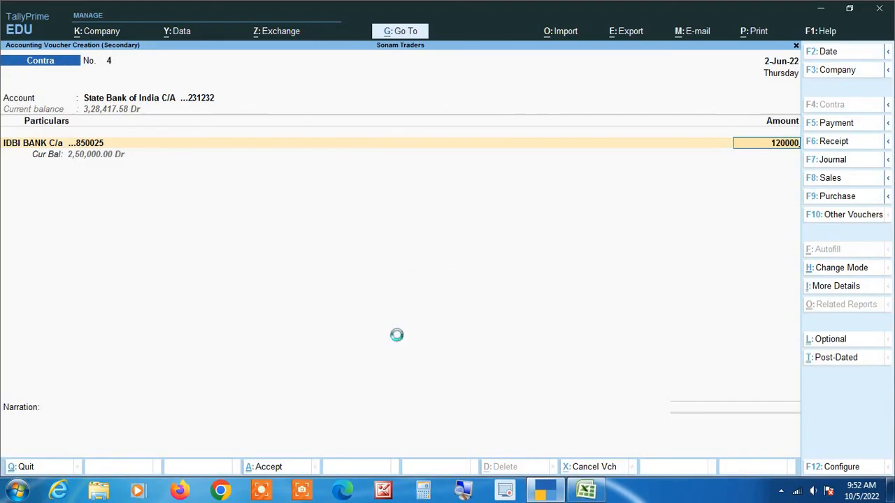
key(Return)
key(Return)
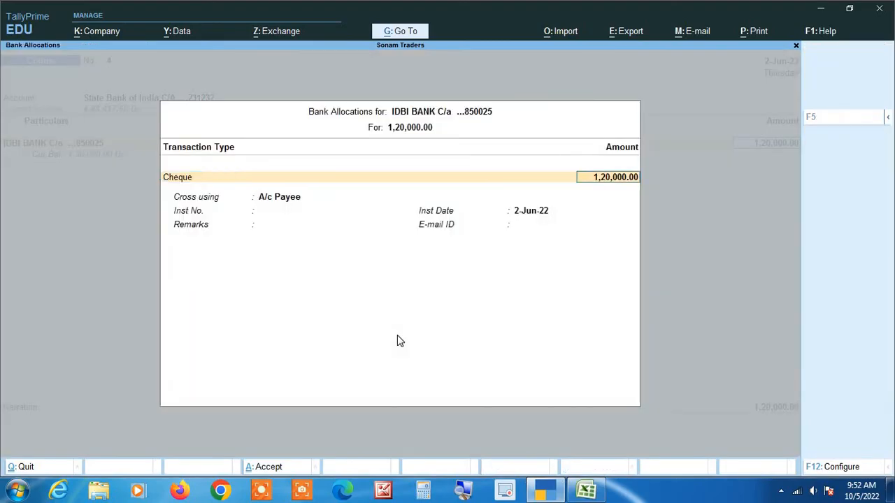
key(Return)
key(Return)
key(Return)
key(Return)
key(Return)
key(Return)
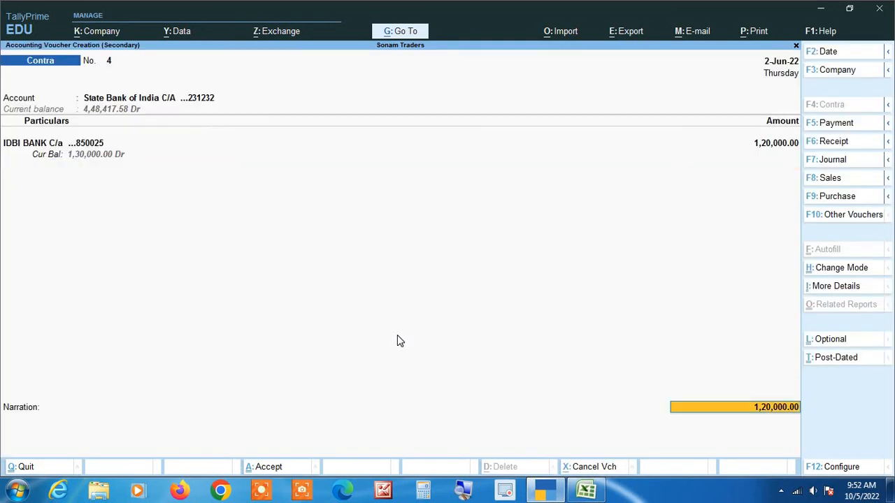
key(Return)
key(Return)
key(Return)
key(Return)
key(Return)
key(Return)
key(Return)
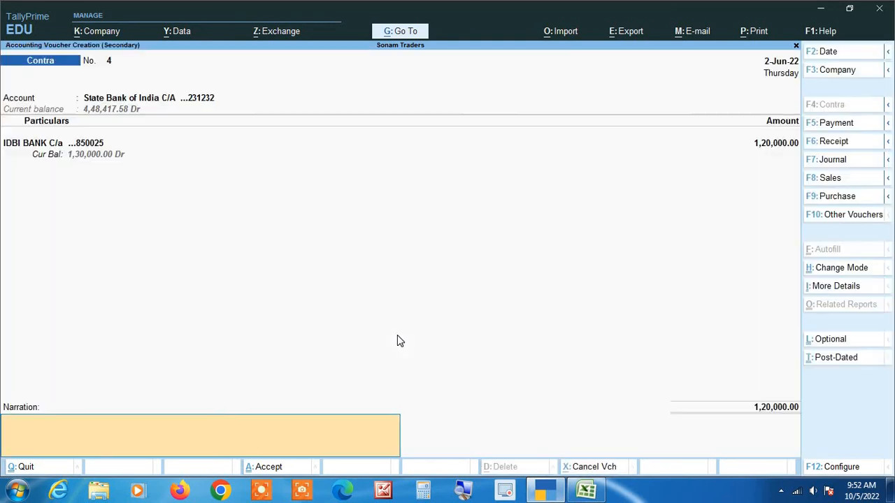
key(Return)
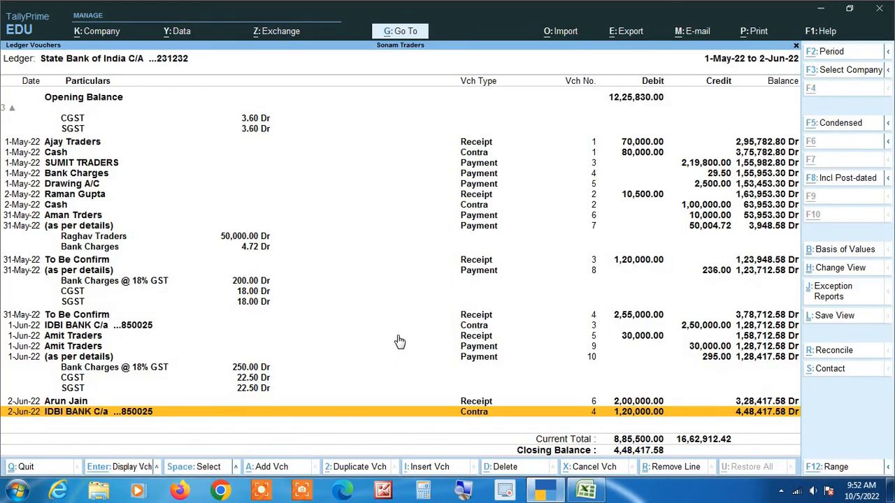
Step: Compare the ledger's 2-May Cash contra, CGST and 31-May To Be Confirm receipt balances with Excel
key(alt+Tab)
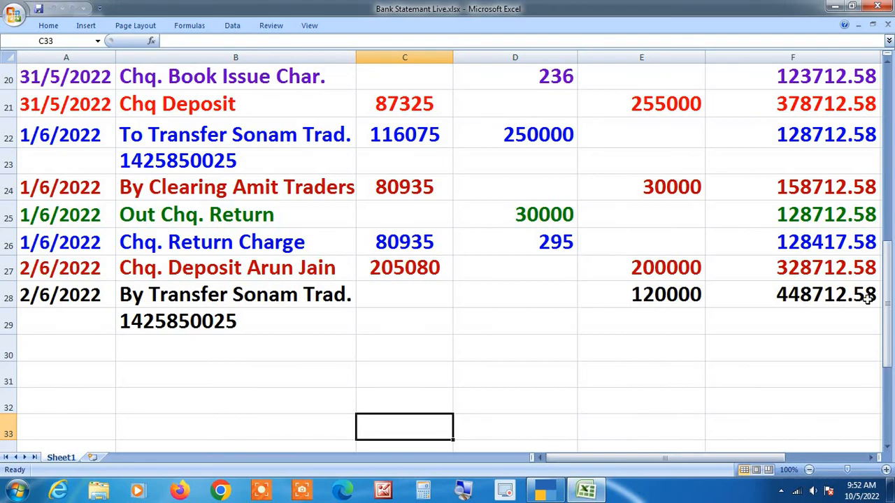
key(alt+Tab)
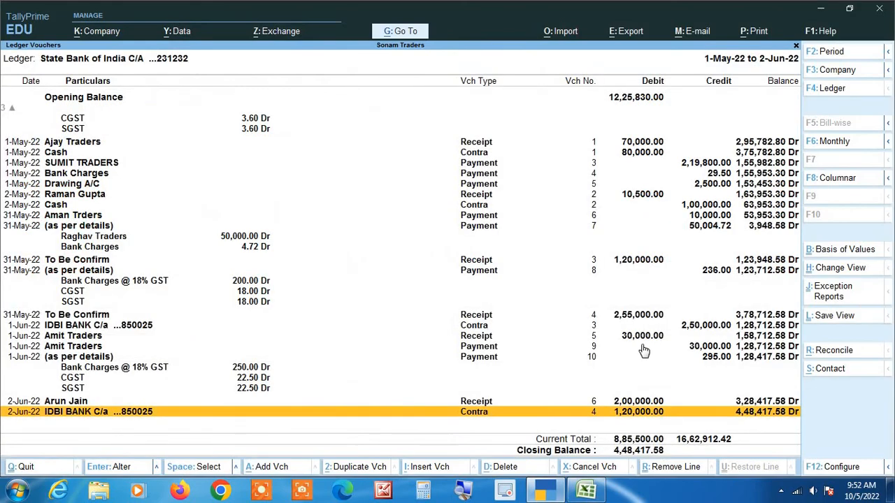
key(Up)
key(Up)
key(Up)
key(Up)
key(Up)
key(Up)
key(Up)
key(Up)
key(Up)
key(Up)
key(Up)
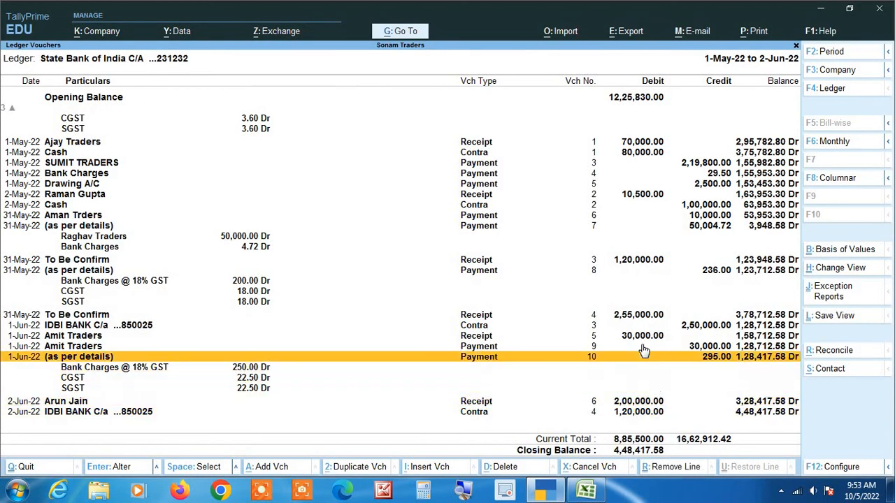
key(Up)
key(Up)
key(Up)
key(Up)
key(Up)
key(Up)
key(Up)
key(Up)
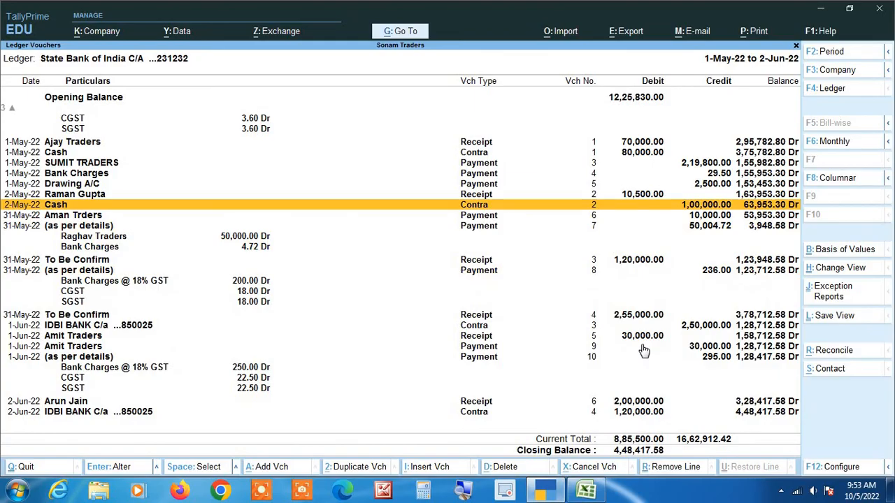
key(Down)
key(Down)
key(Down)
key(Down)
key(Down)
key(Down)
key(Down)
key(Down)
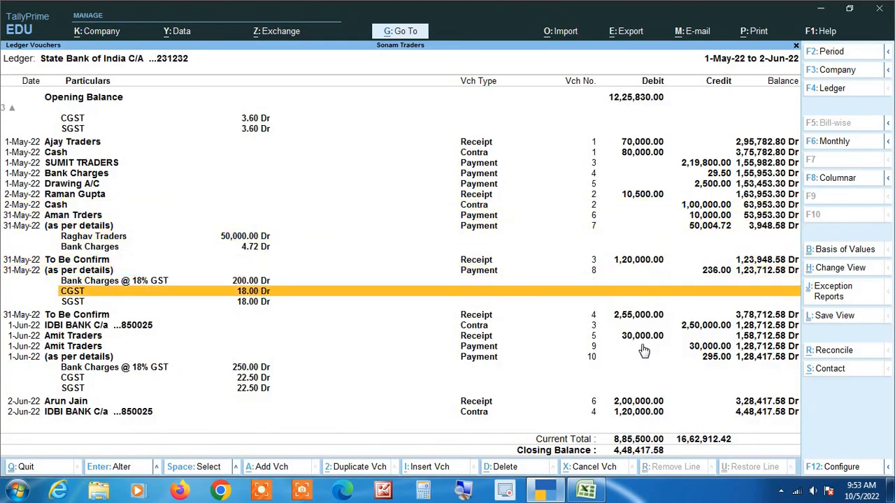
key(Down)
key(Down)
key(alt+Tab)
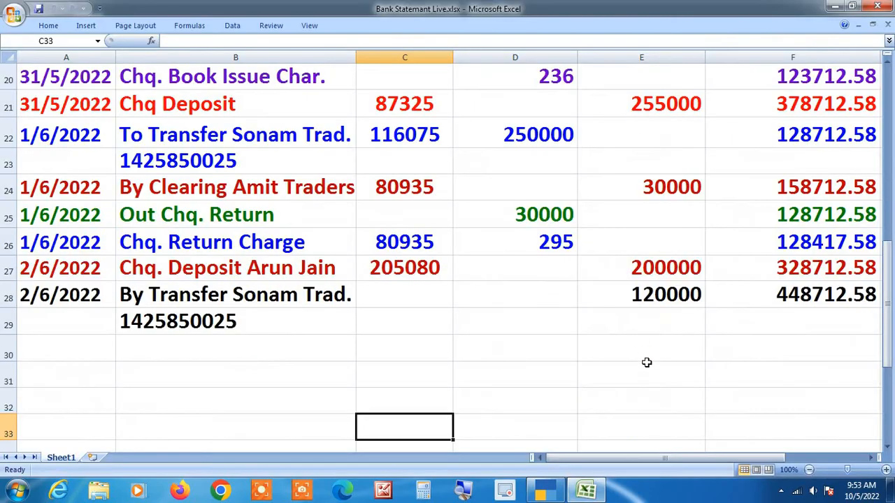
scroll(647, 361, up, 5)
scroll(384, 361, down, 4)
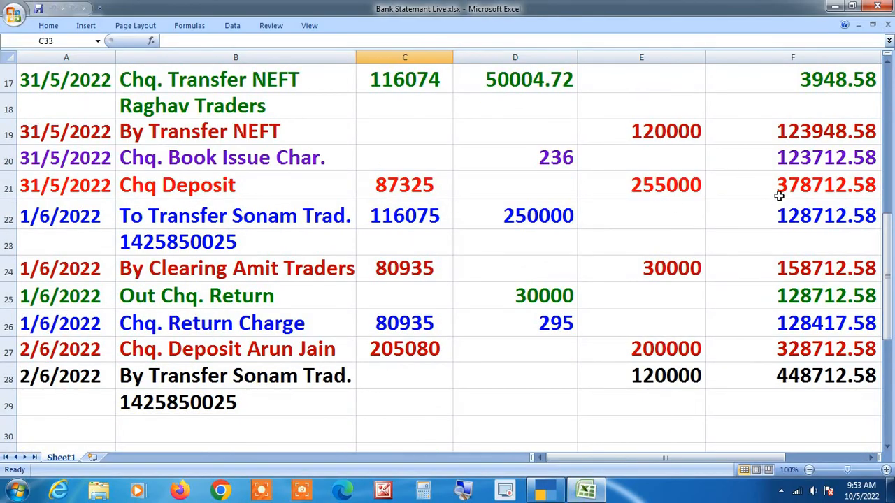
key(alt+Tab)
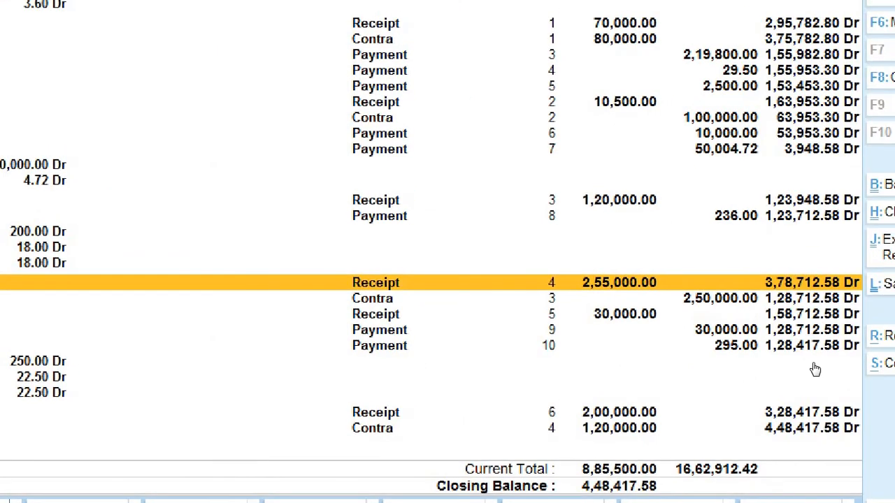
Step: Check the 1-Jun IDBI BANK contra and Amit Traders receipt and payment balances against the statement
key(alt)
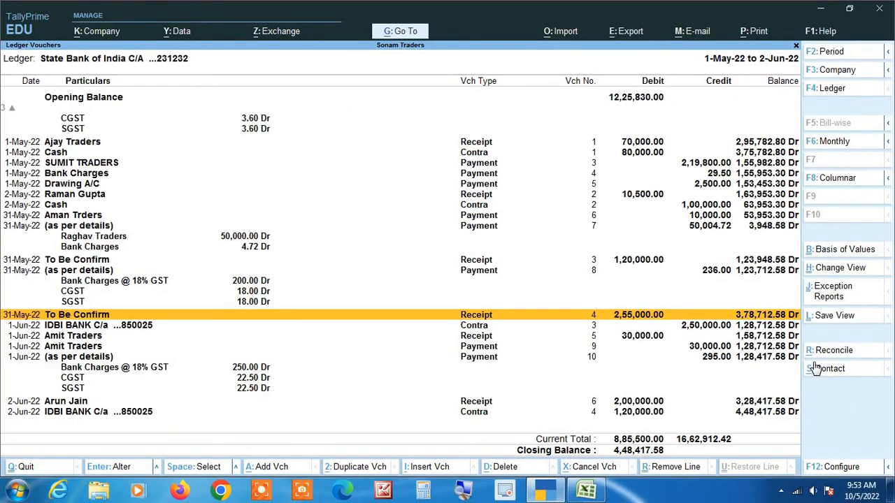
key(alt+Tab)
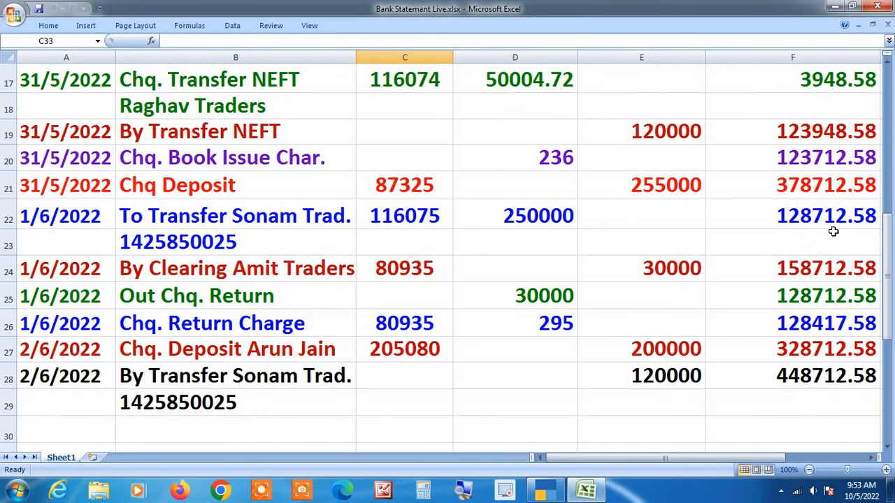
key(alt+Tab)
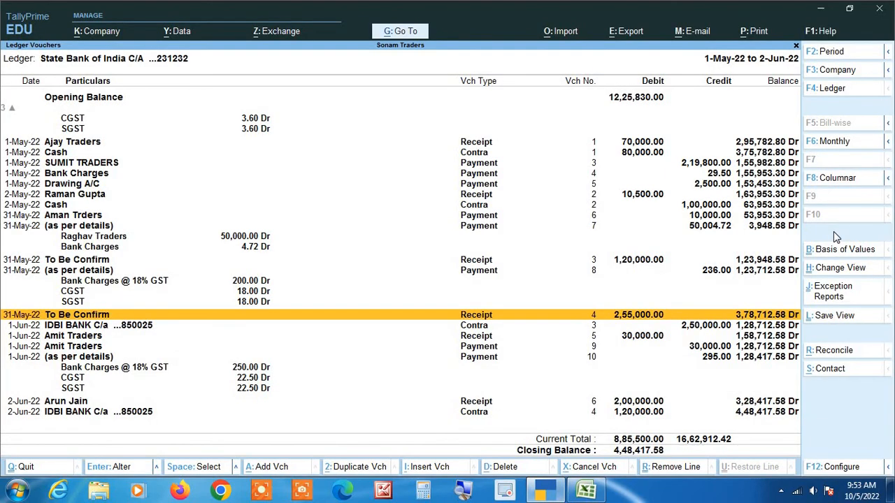
key(Down)
key(alt+Tab)
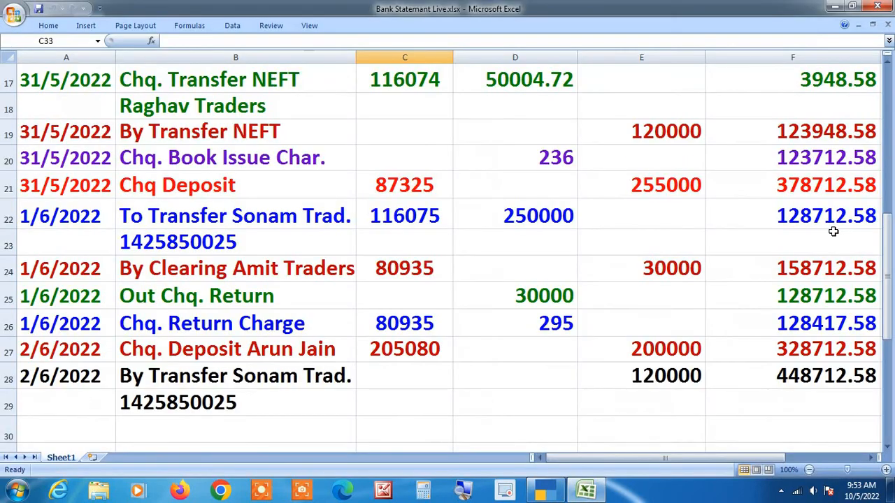
key(alt+Tab)
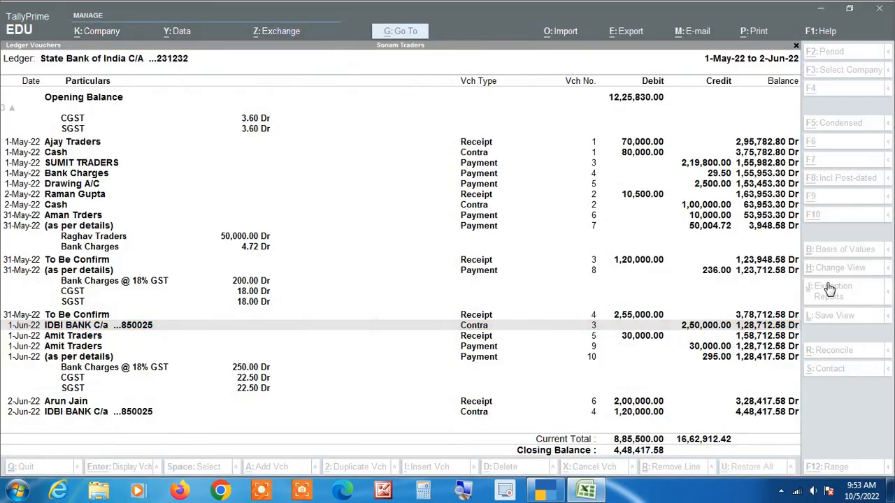
key(Down)
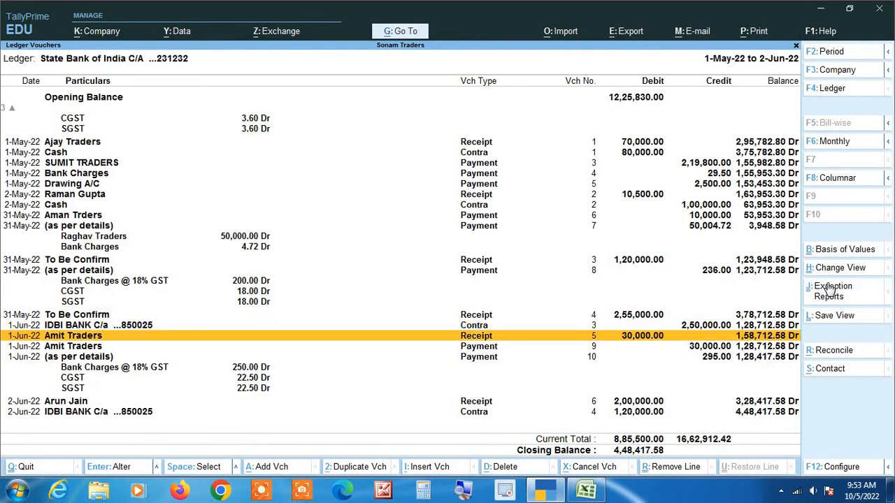
key(alt+Tab)
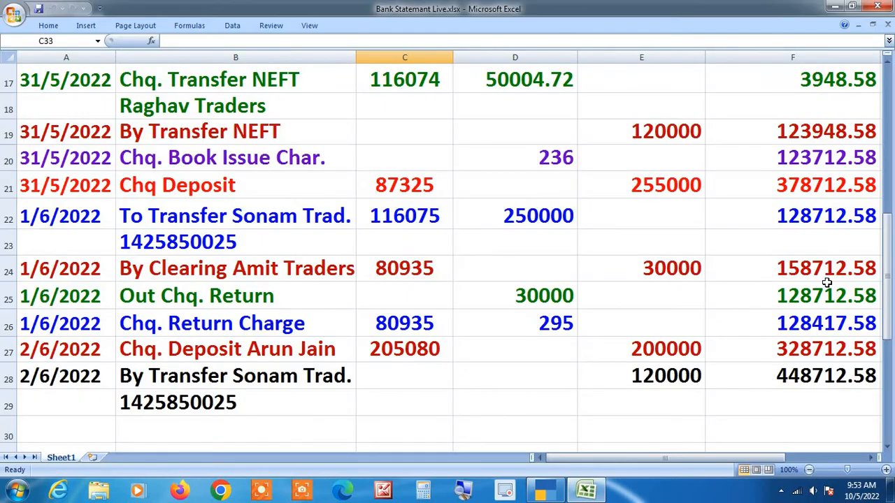
key(alt+Tab)
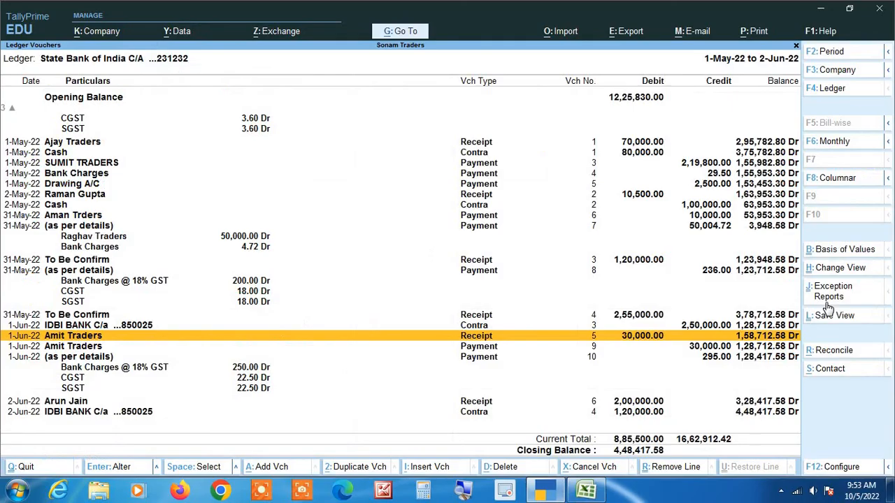
key(Down)
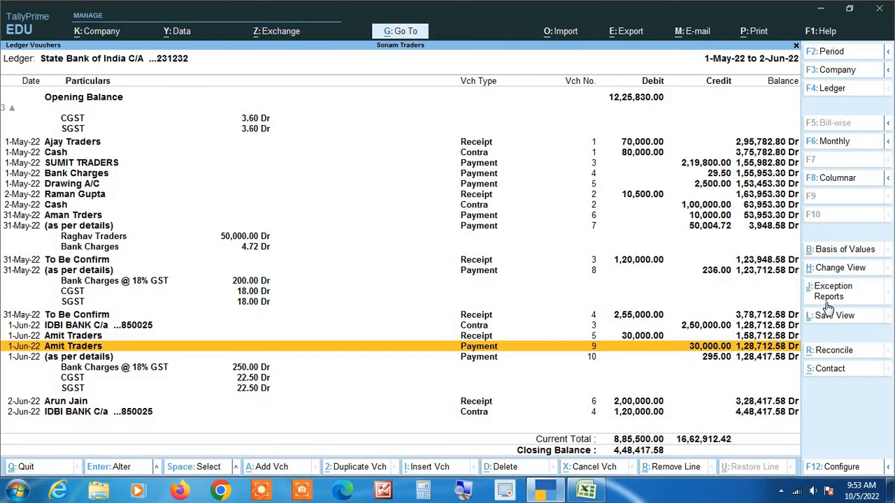
key(alt+Tab)
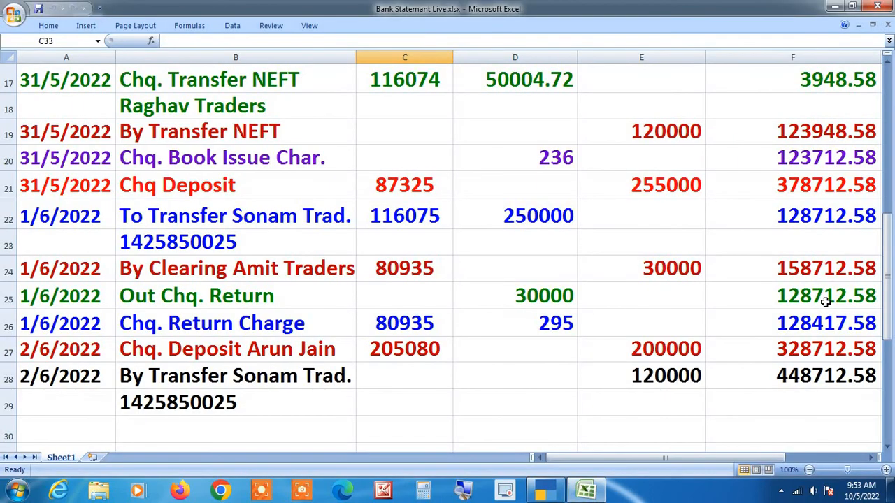
key(alt+Tab)
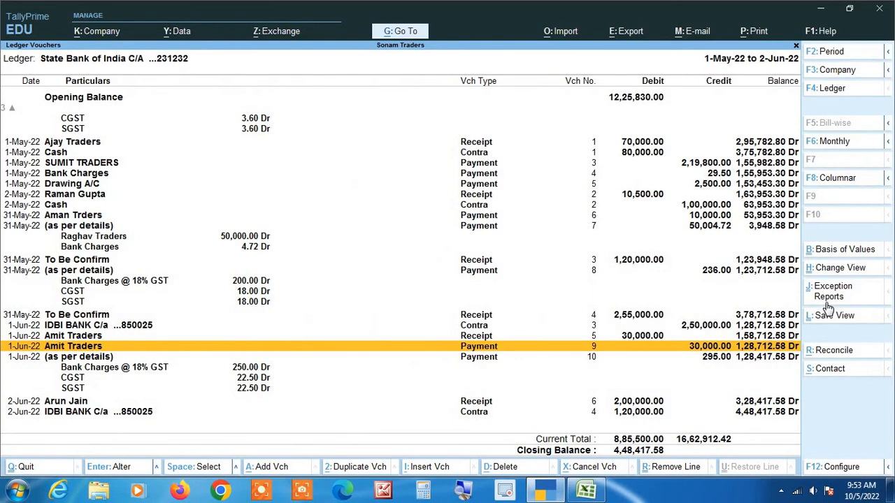
Step: Check the 295.00 bank charges, 2-Jun 2,00,000 receipt and 2-Jun IDBI contra against the statement
key(Down)
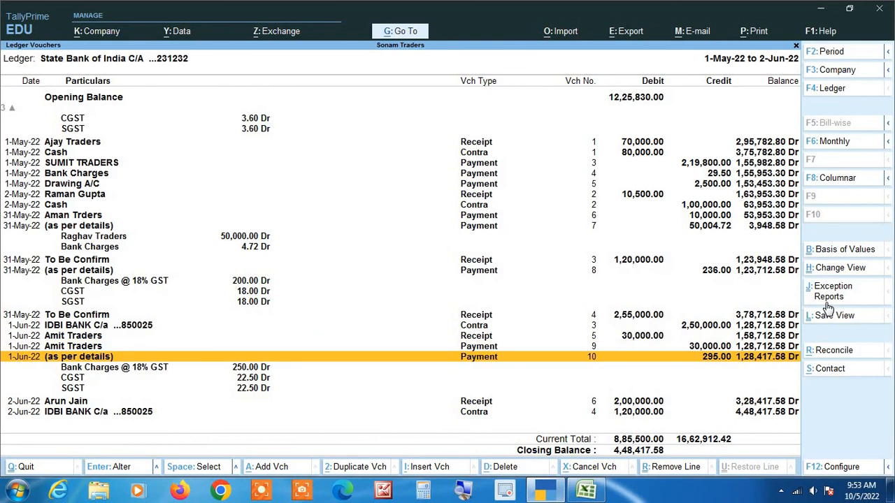
key(alt+Tab)
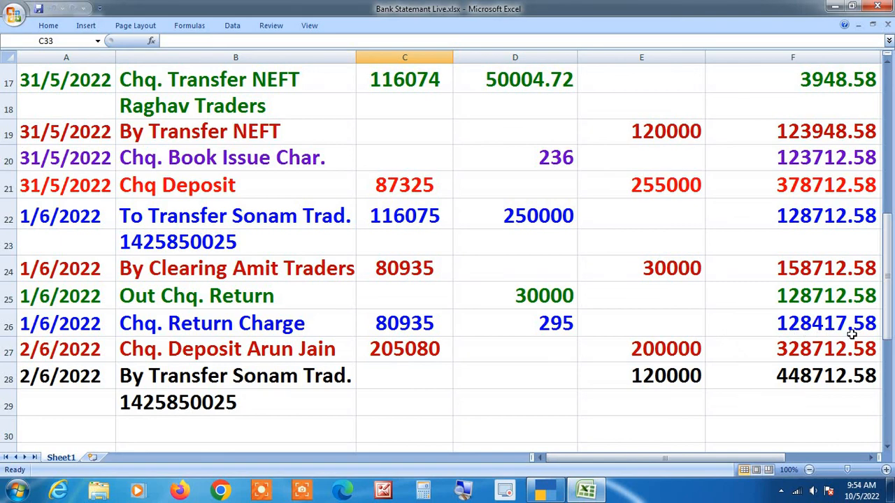
key(alt+Tab)
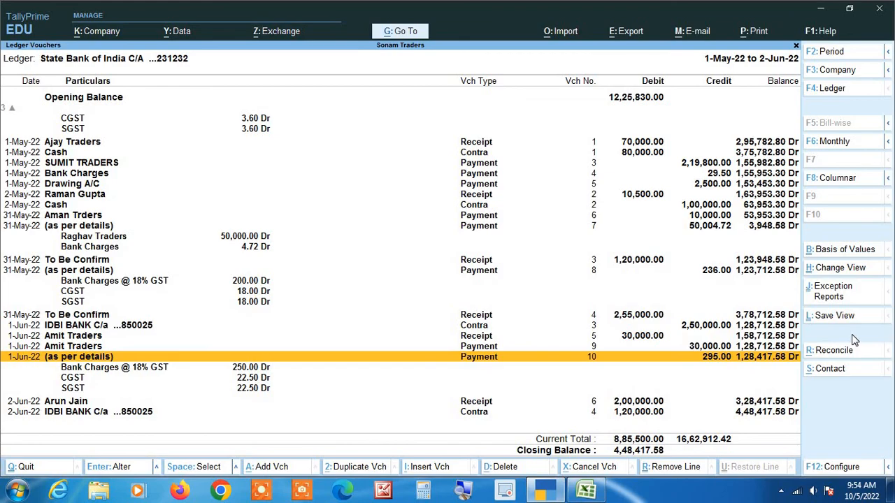
key(Down)
key(Down)
key(Down)
key(Down)
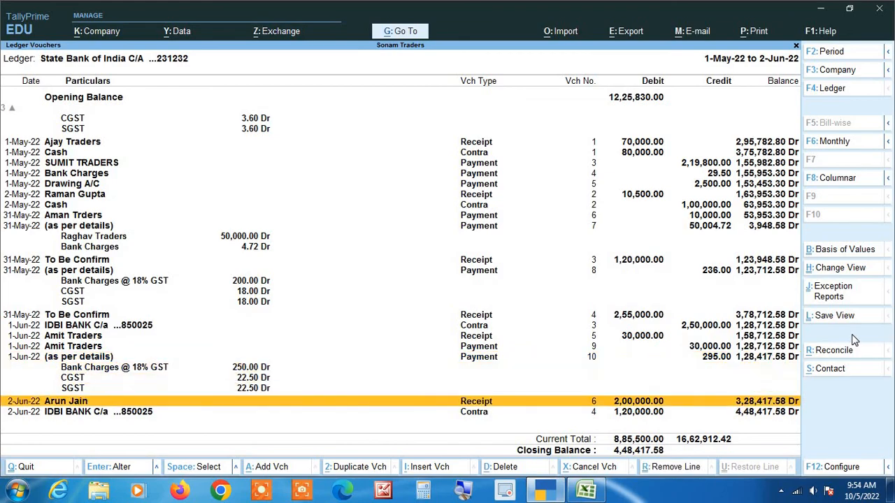
key(alt+Tab)
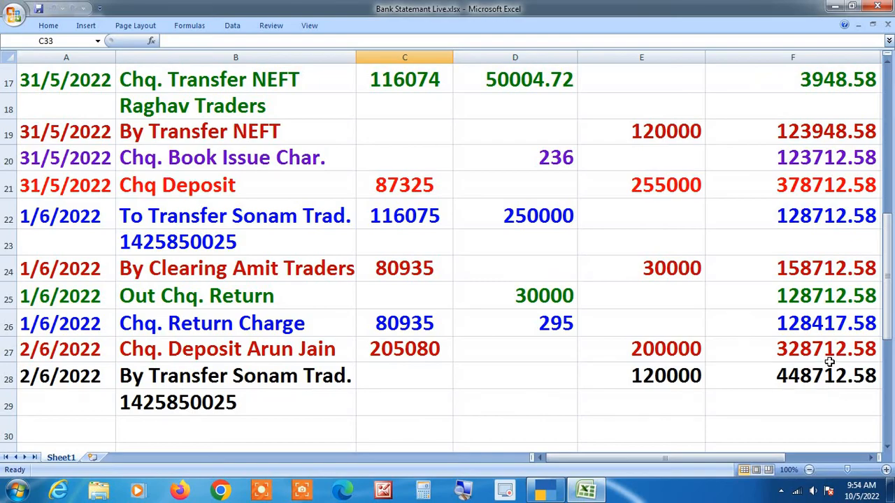
key(alt+Tab)
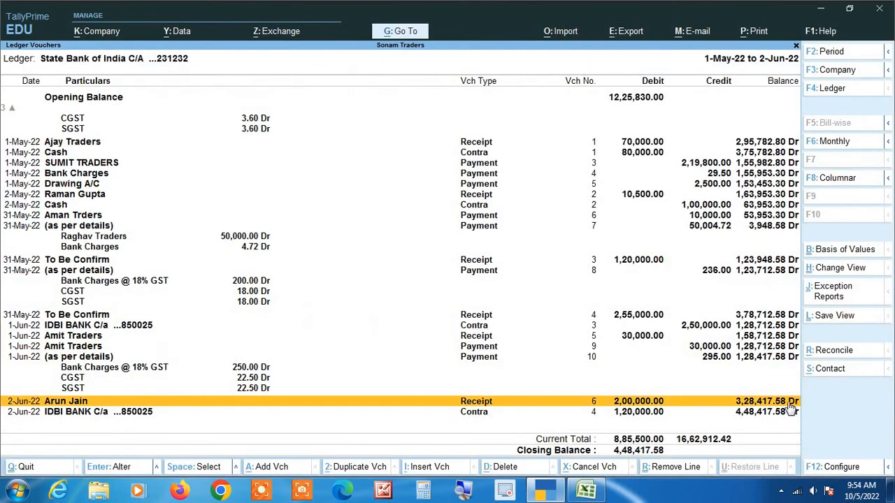
key(Down)
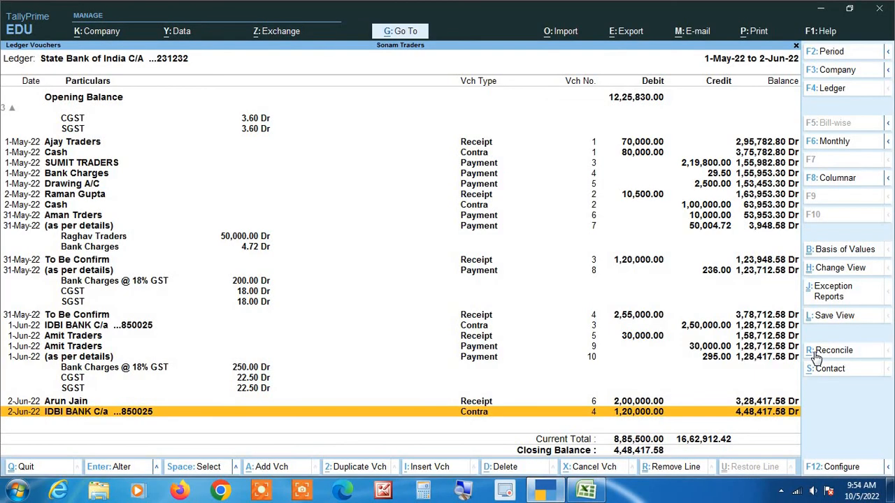
key(alt+Tab)
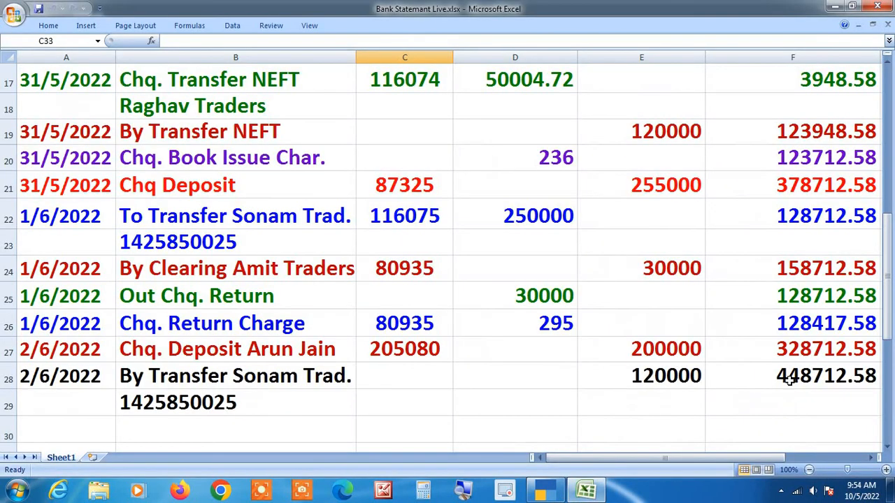
Step: Change the final balance in Excel cell F28 to 448417.58, matching Tally's 4,48,417.58 Dr
click(863, 378)
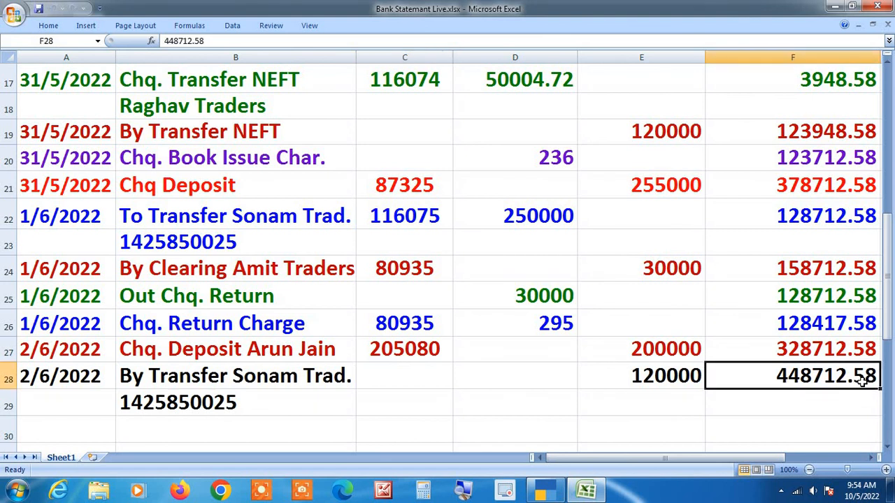
double_click(865, 378)
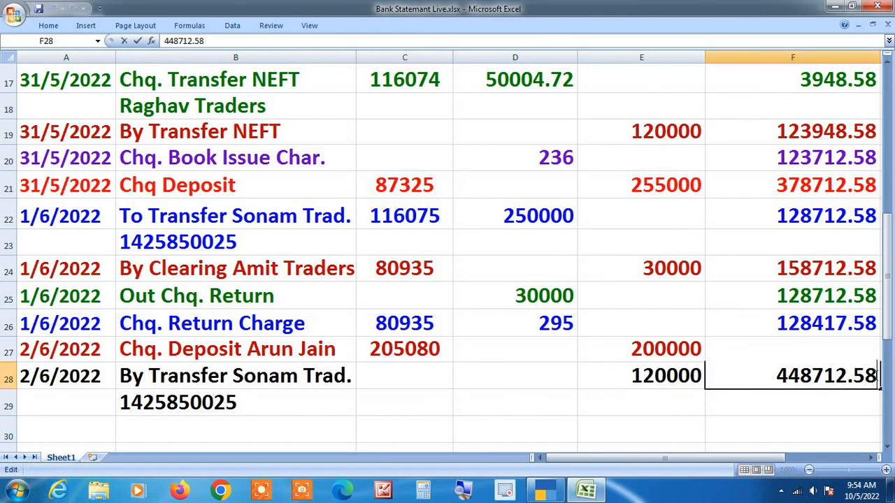
key(BackSpace)
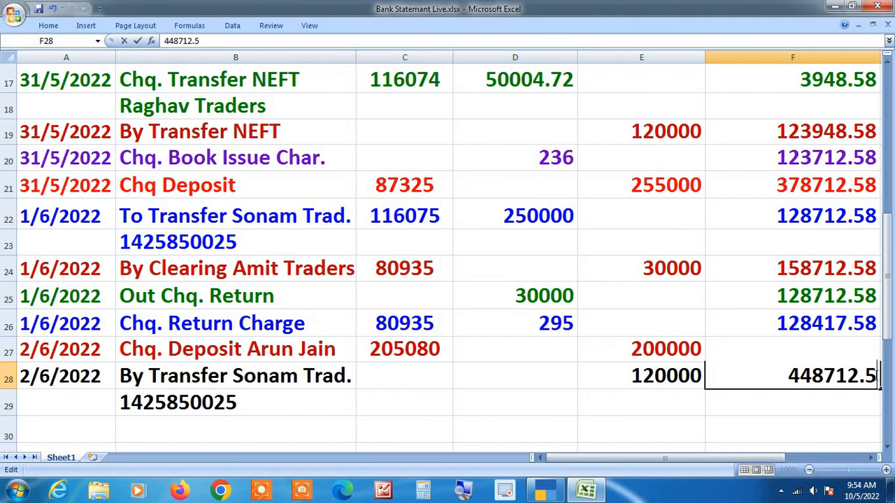
key(BackSpace)
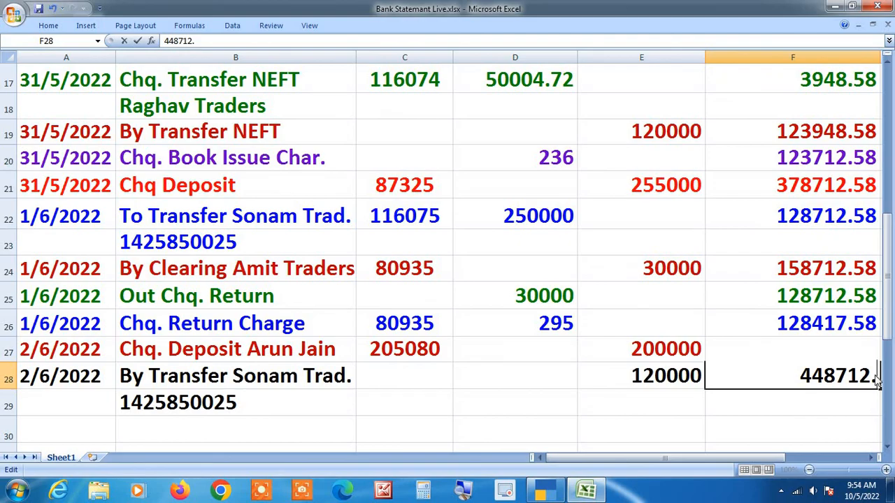
key(alt+Tab)
key(alt+Tab)
key(BackSpace)
key(BackSpace)
key(BackSpace)
key(BackSpace)
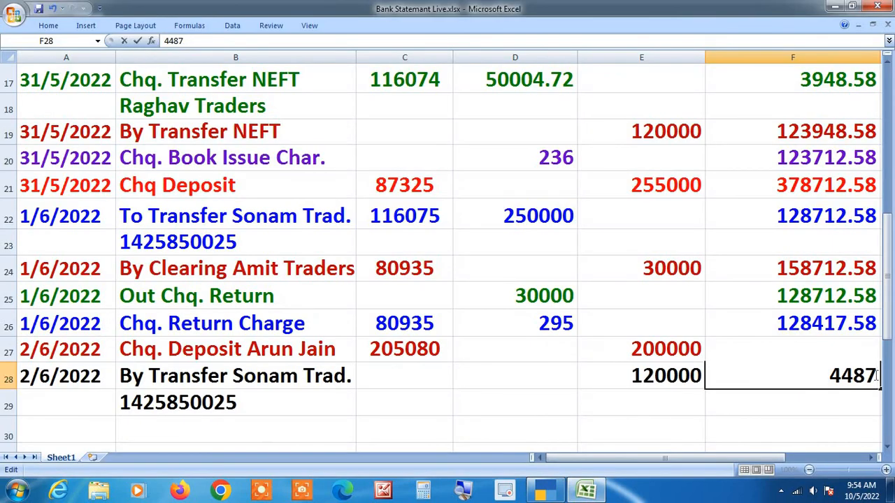
text(417.58)
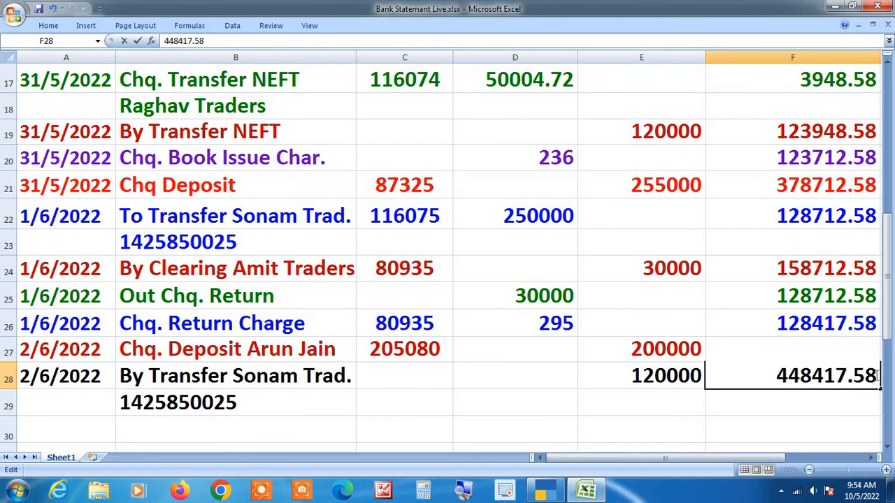
click(838, 409)
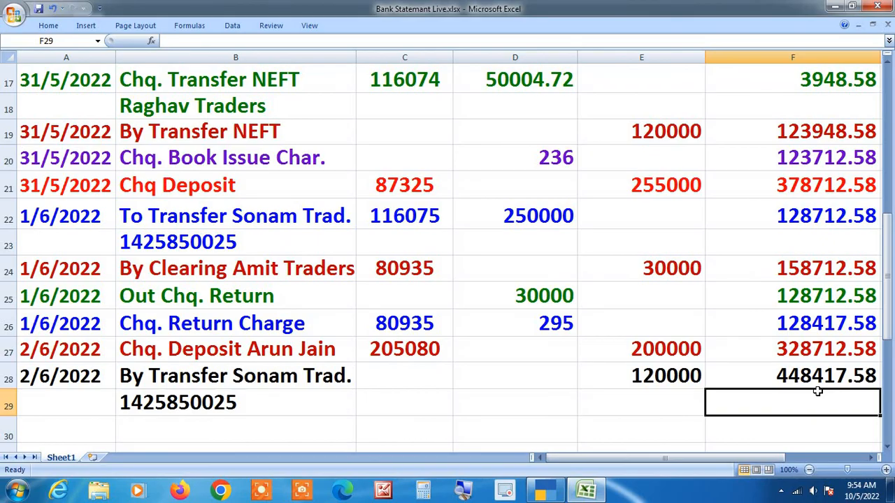
key(alt+Tab)
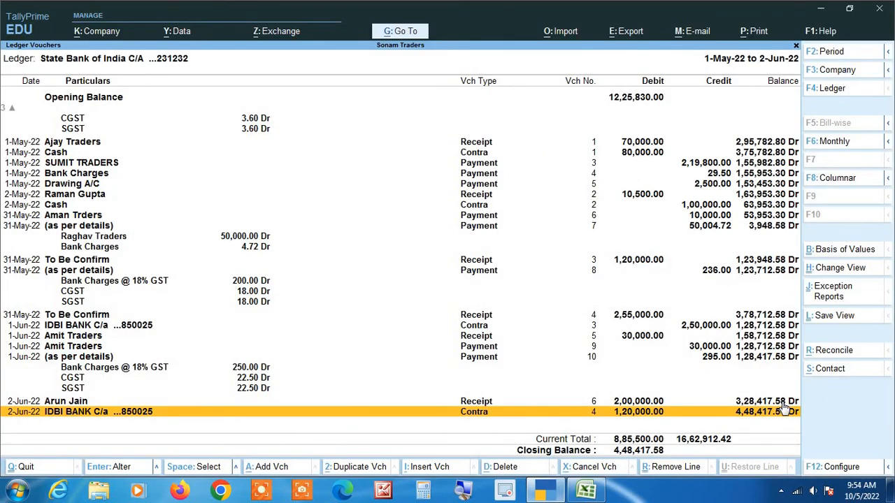
key(alt+Tab)
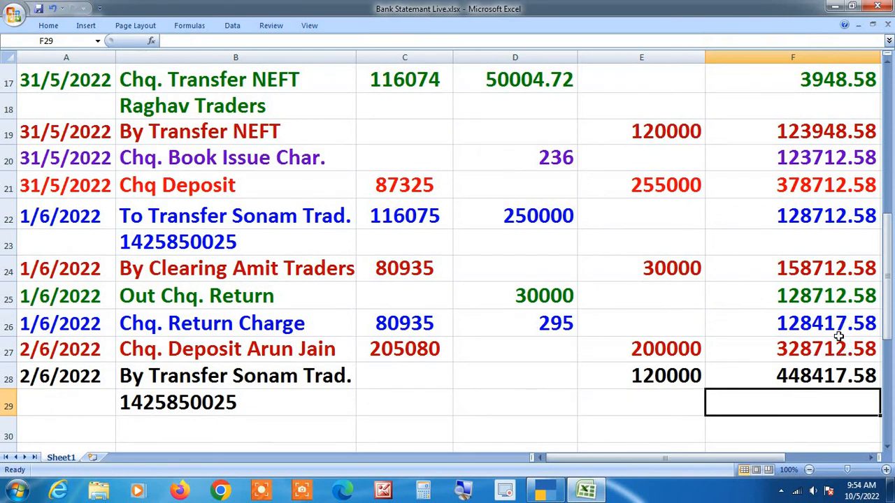
Step: Clear cell F27 and re-enter the 2/6/2022 deposit balance as 328417.58
click(872, 352)
key(BackSpace)
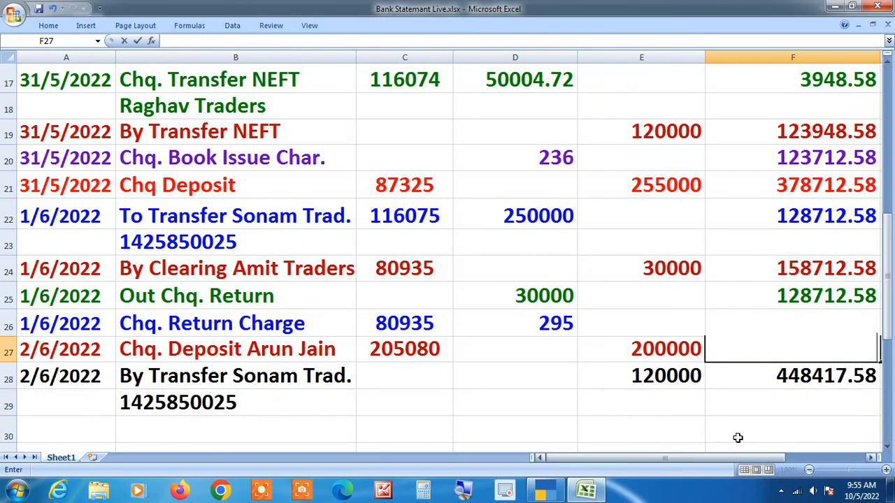
click(761, 401)
click(786, 347)
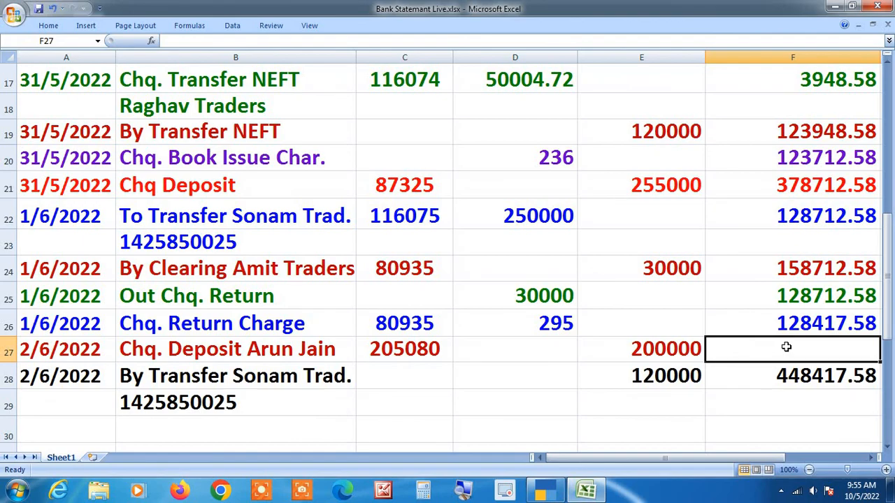
key(alt+Tab)
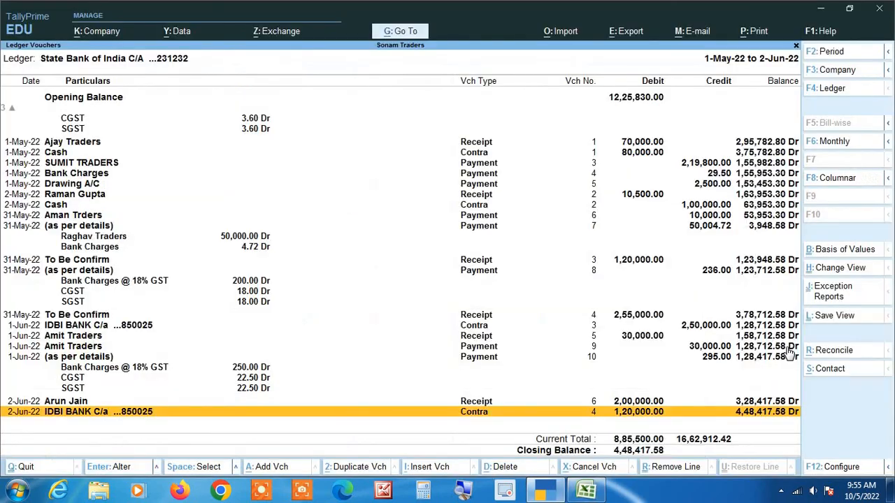
key(alt+Tab)
text(3)
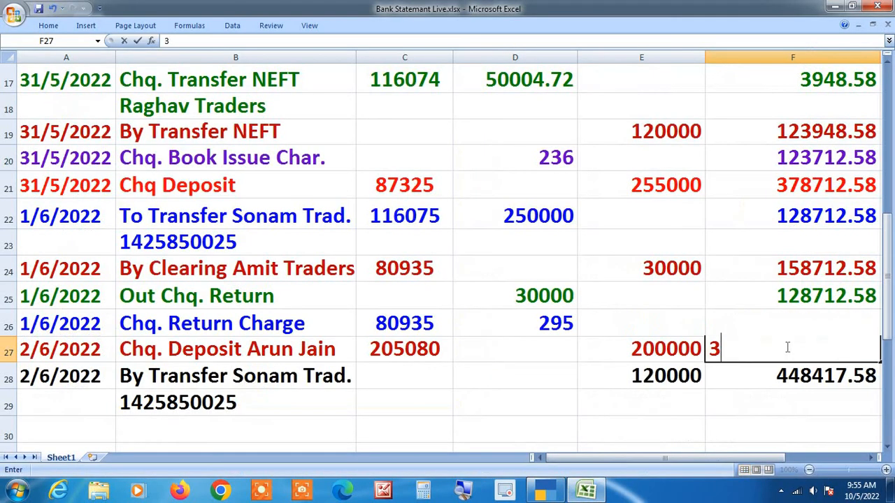
text(28417.58)
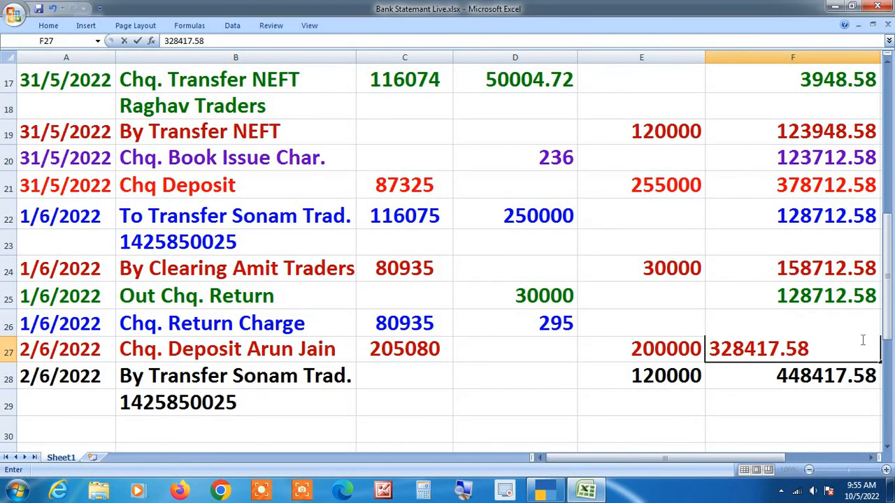
click(827, 409)
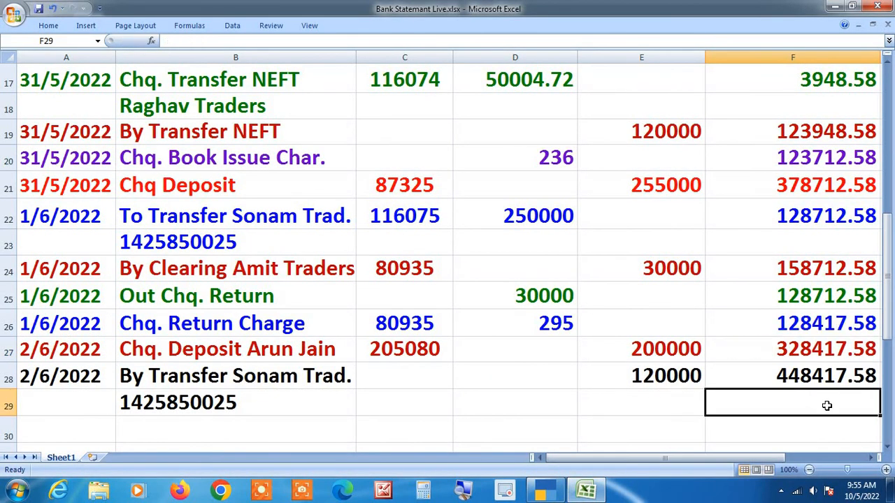
Step: Compare the corrected Excel balances with Tally's State Bank ledger, ending on the 4,48,417.58 closing balance
scroll(823, 431, down, 1)
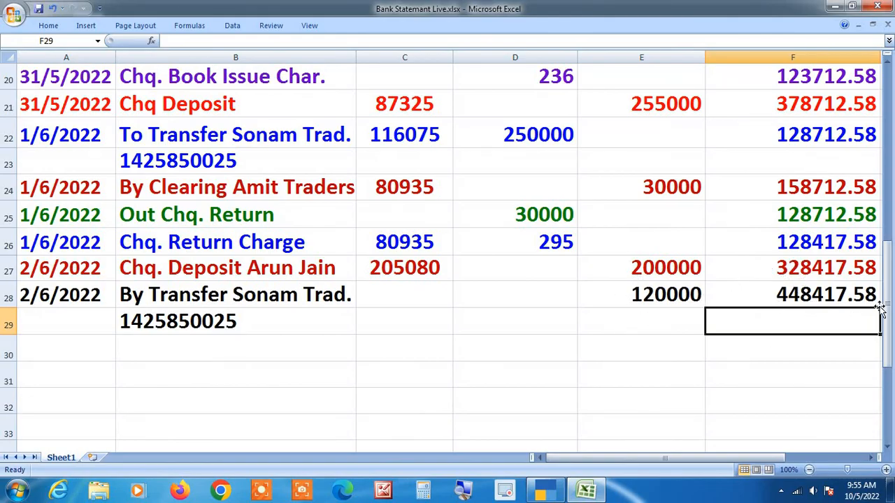
key(alt+Tab)
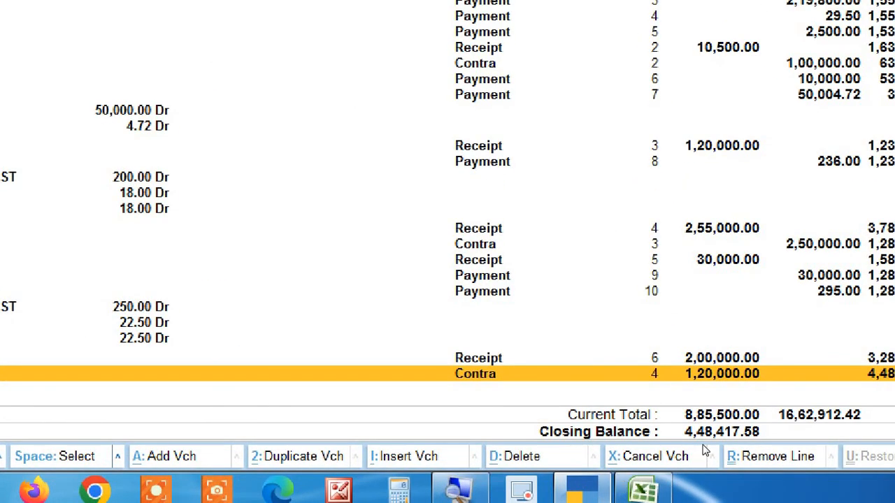
key(alt+Tab)
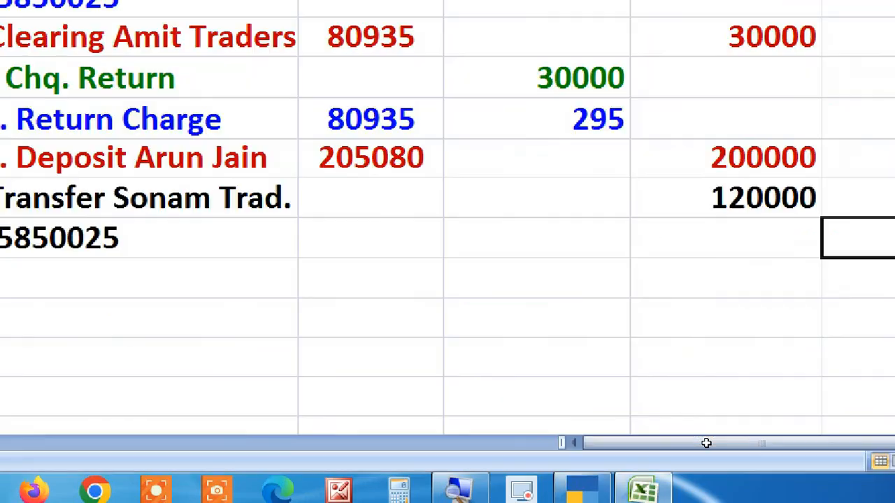
key(alt+Tab)
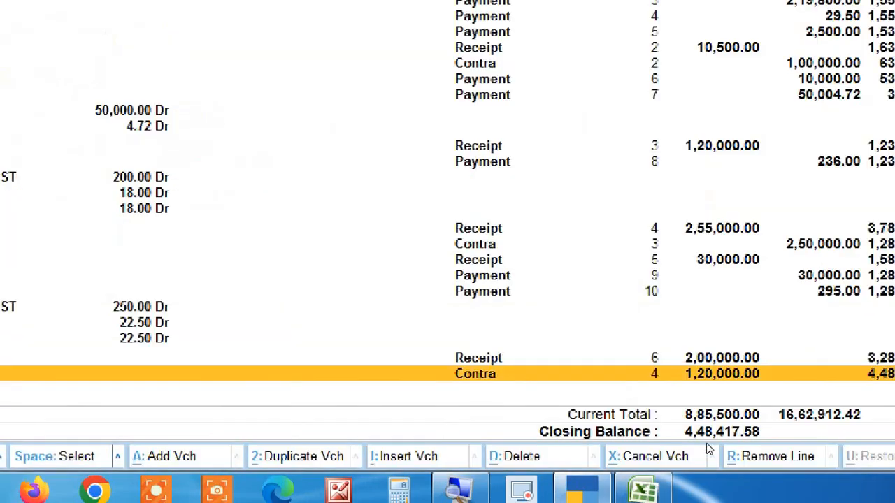
key(alt+Tab)
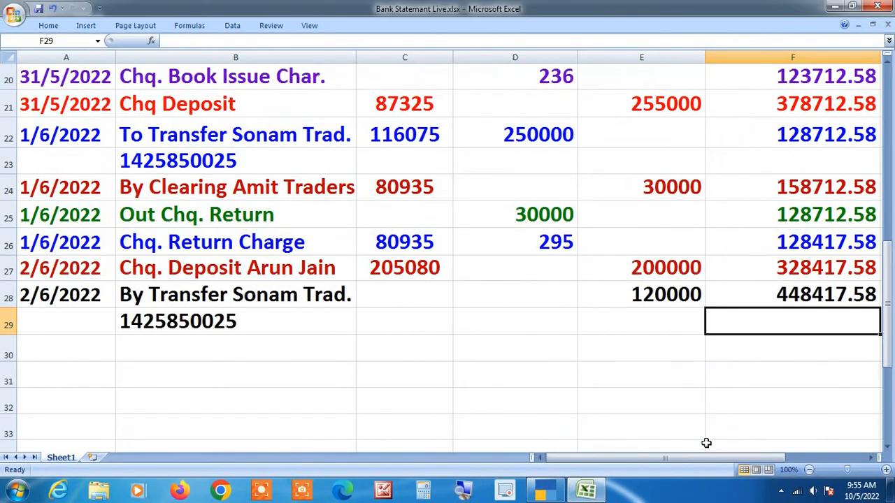
scroll(706, 443, up, 6)
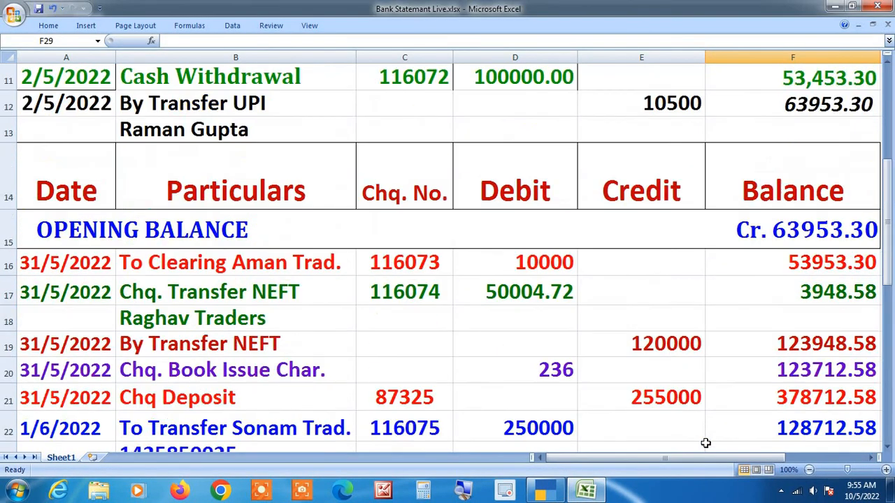
scroll(704, 443, down, 6)
scroll(705, 443, down, 4)
scroll(704, 443, up, 7)
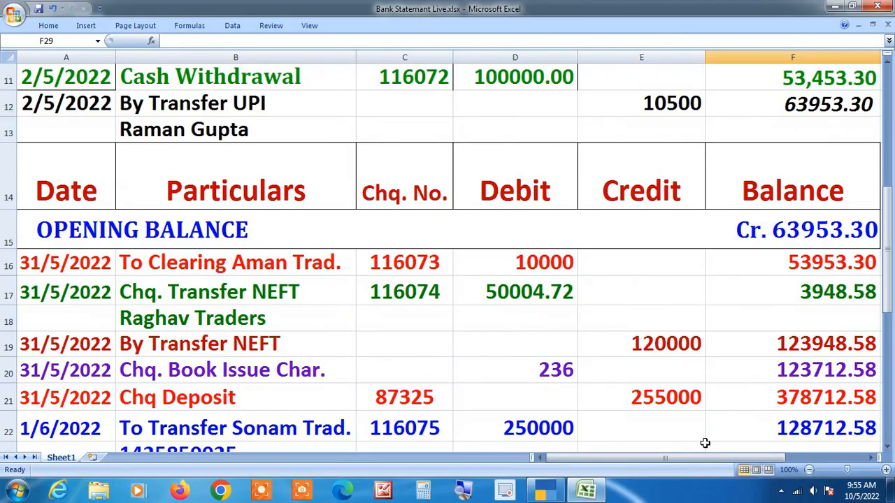
scroll(705, 443, down, 2)
key(alt+Tab)
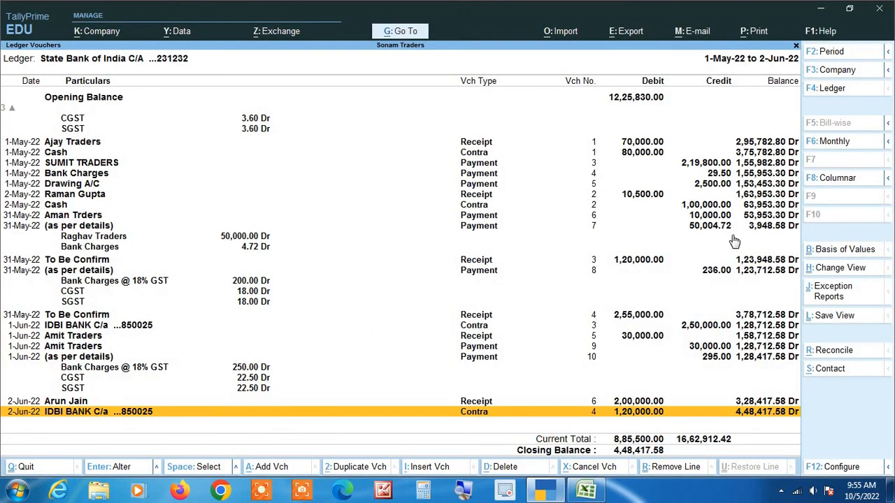
Step: Step through the ledger's May to 2-Jun entries, then scroll Excel back to the opening balance
key(Up)
key(Up)
key(Up)
key(Up)
key(Up)
key(Up)
key(Up)
key(Up)
key(Up)
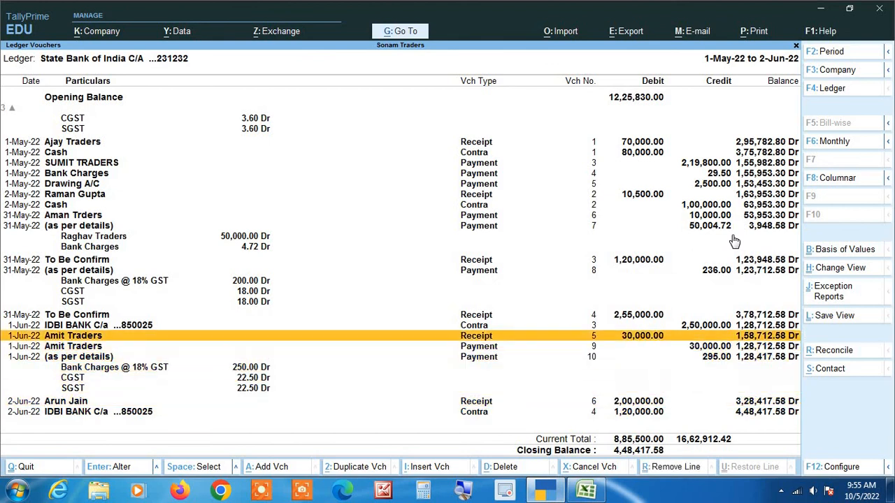
key(Up)
key(Up)
key(Up)
key(Up)
key(Up)
key(Up)
key(Up)
key(Up)
key(Up)
key(Up)
key(Up)
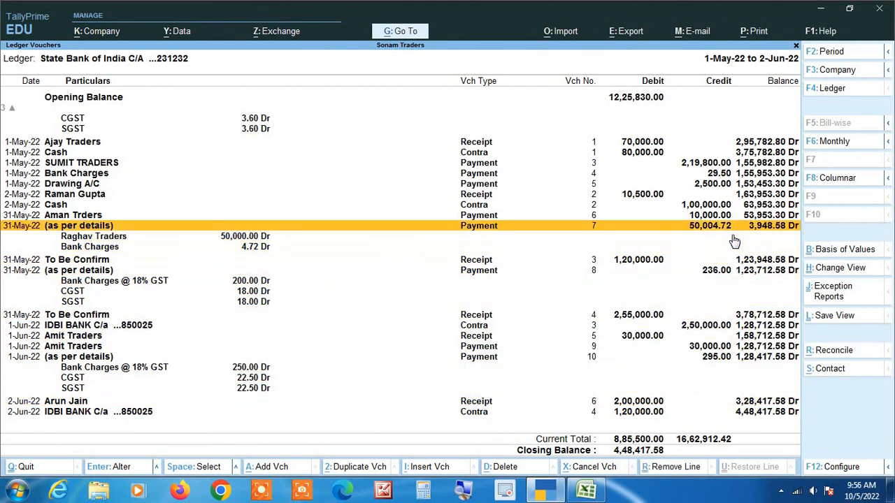
key(Down)
key(Down)
key(Down)
key(Down)
key(Down)
key(Down)
key(Down)
key(Down)
key(Down)
key(Down)
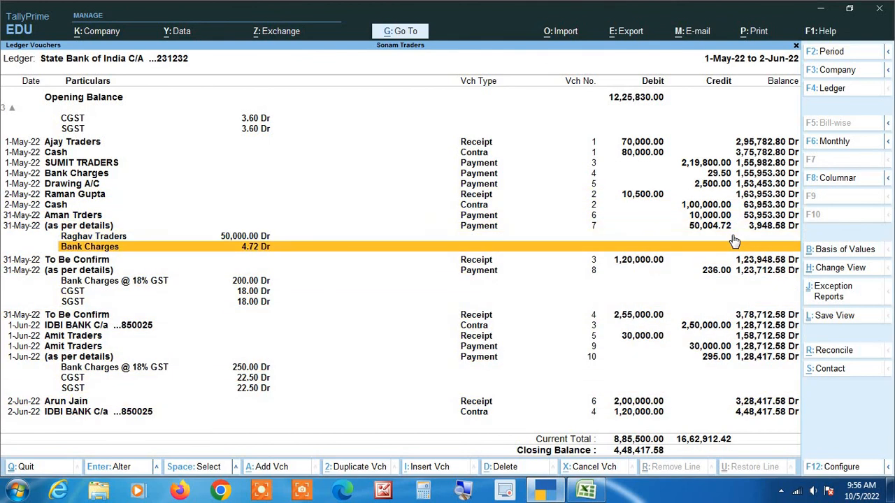
key(Down)
key(Down)
key(Down)
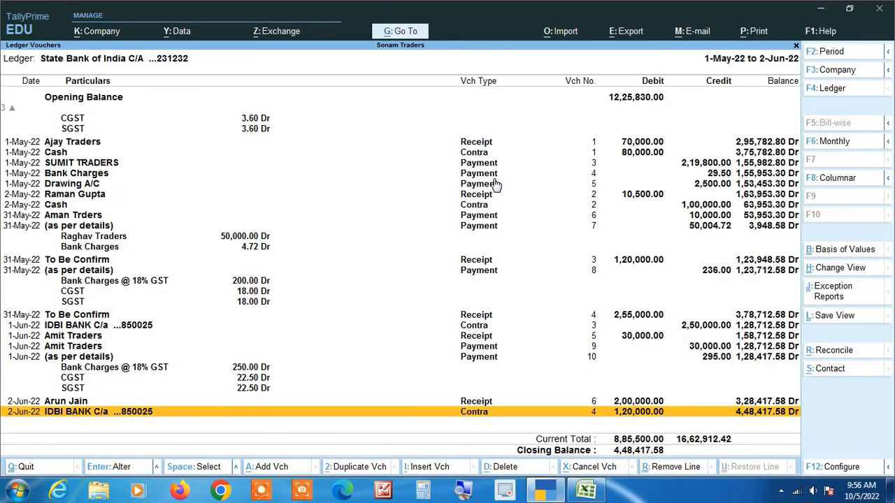
key(alt+Tab)
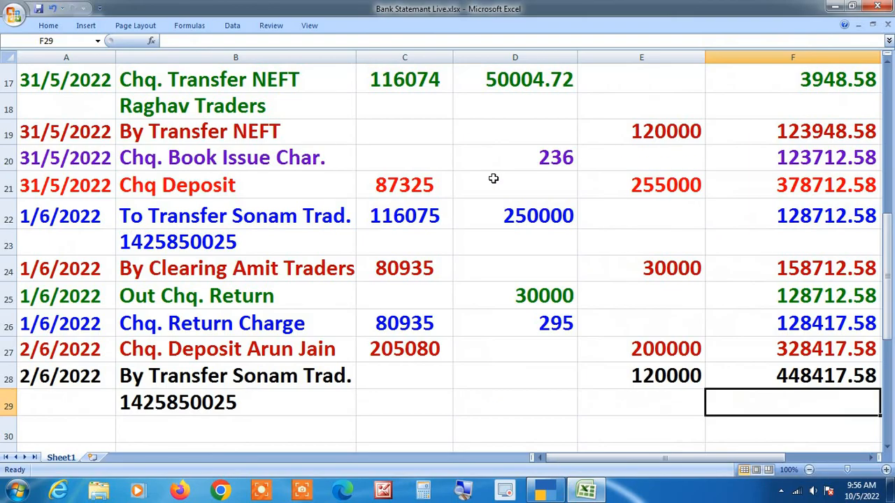
scroll(476, 339, up, 5)
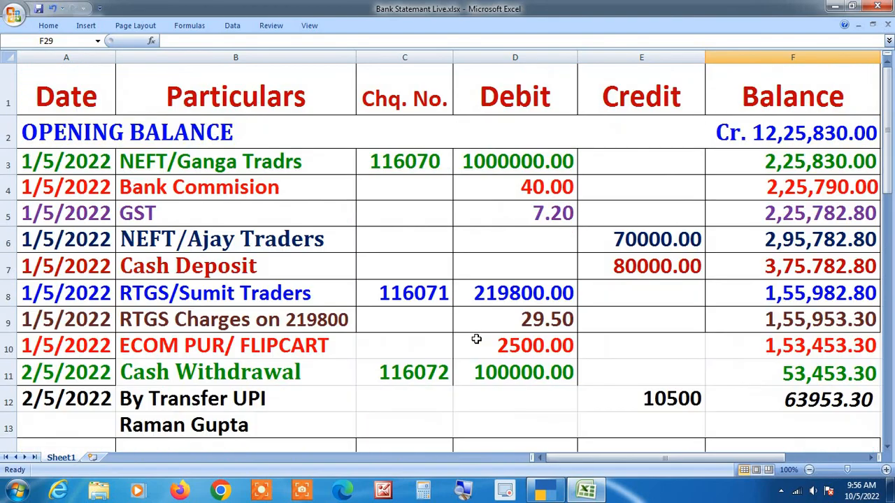
scroll(476, 338, down, 1)
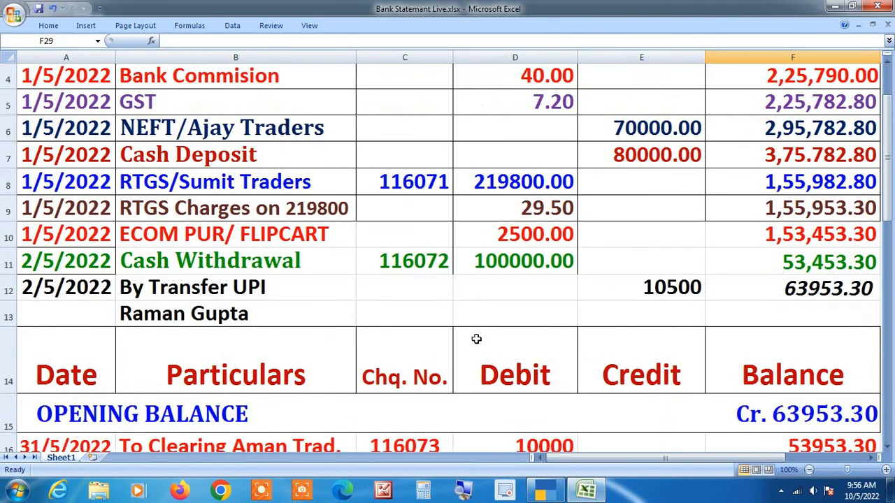
scroll(476, 338, up, 1)
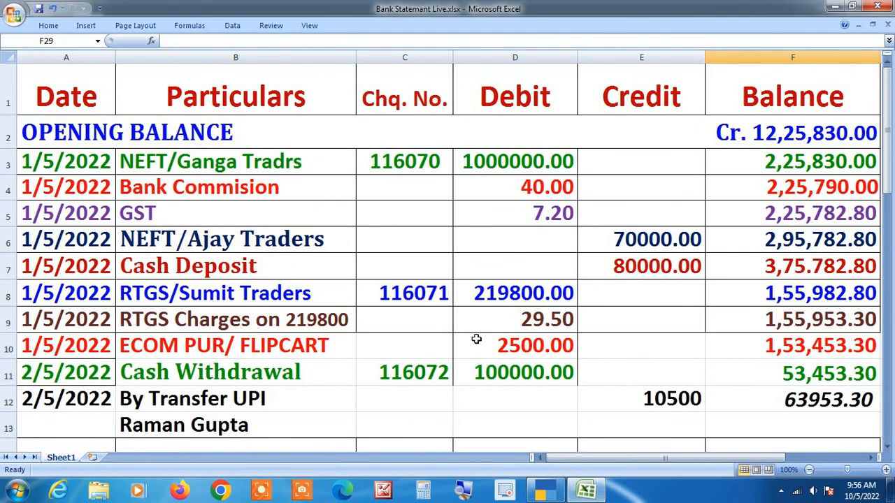